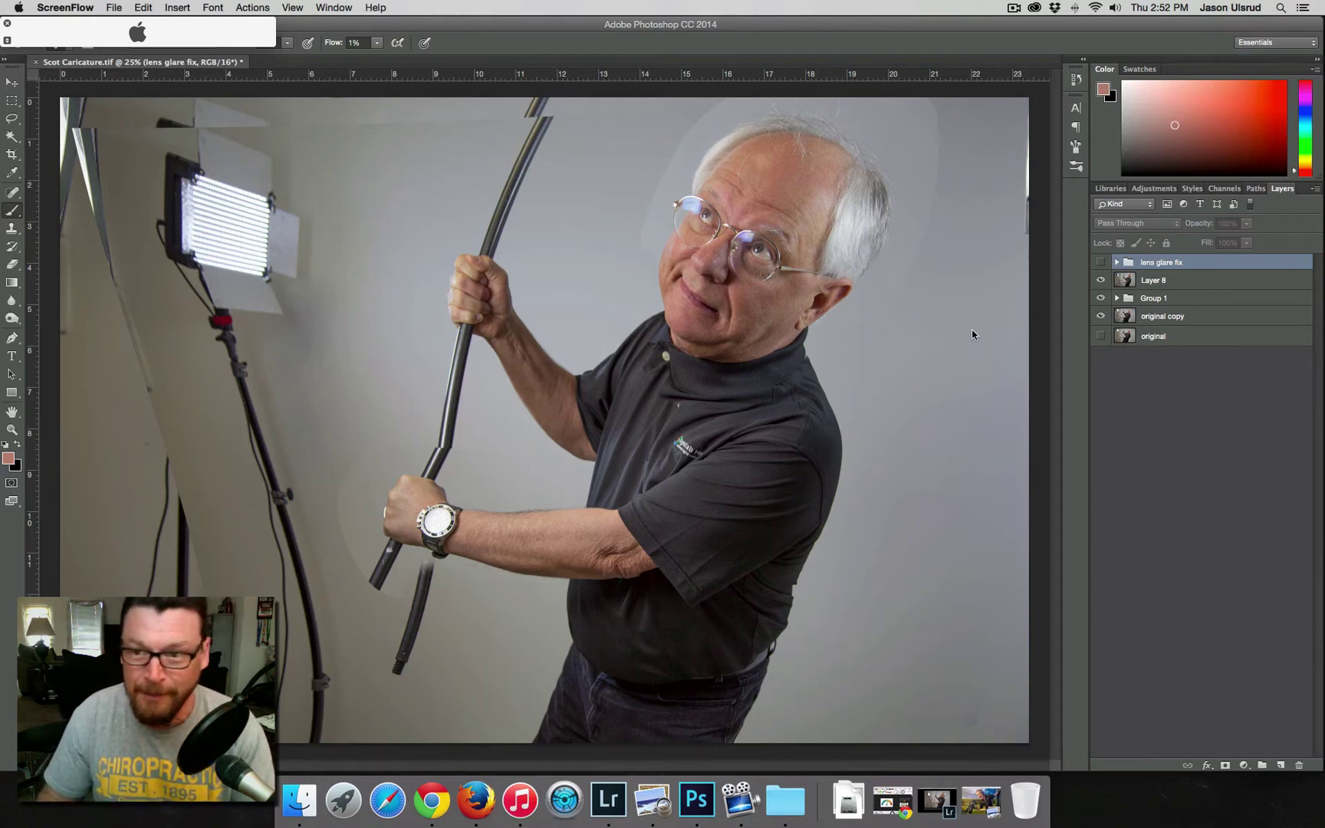
Step: Compare the glasses with and without the "lens glare fix" group, and leave that group hidden
{"action": "left_click", "coordinate": [1116, 265]}
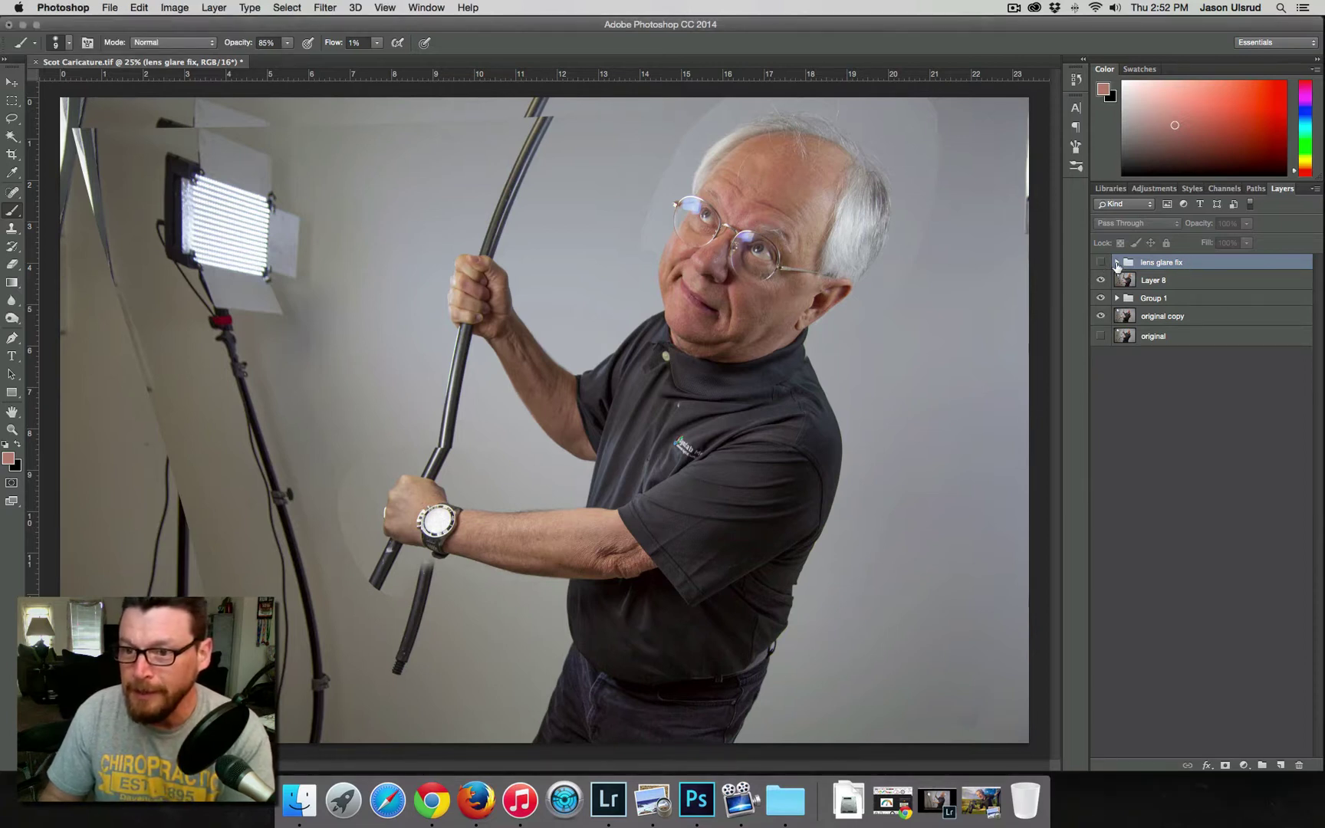
{"action": "left_click", "coordinate": [1100, 264]}
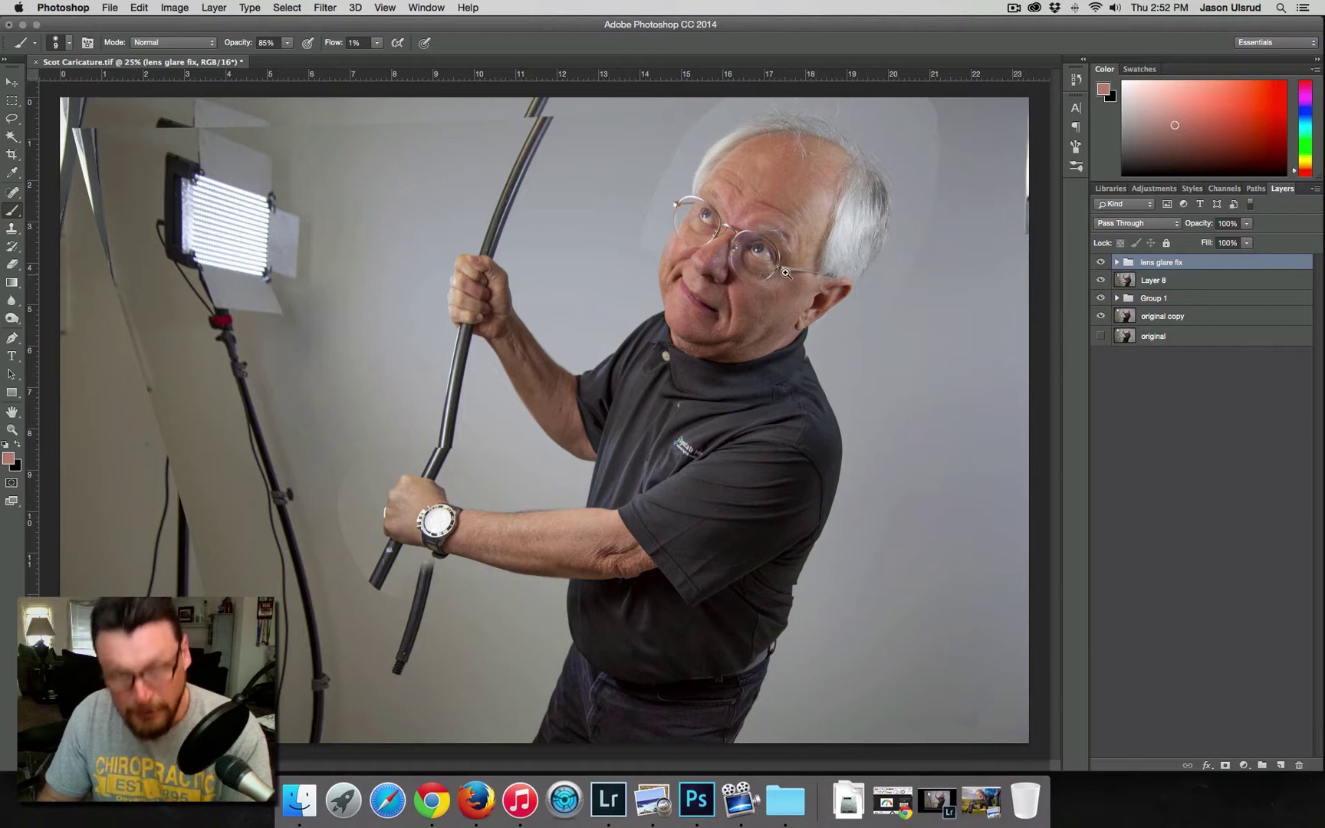
{"action": "scroll", "coordinate": [738, 260], "scroll_direction": "up", "scroll_amount": 1}
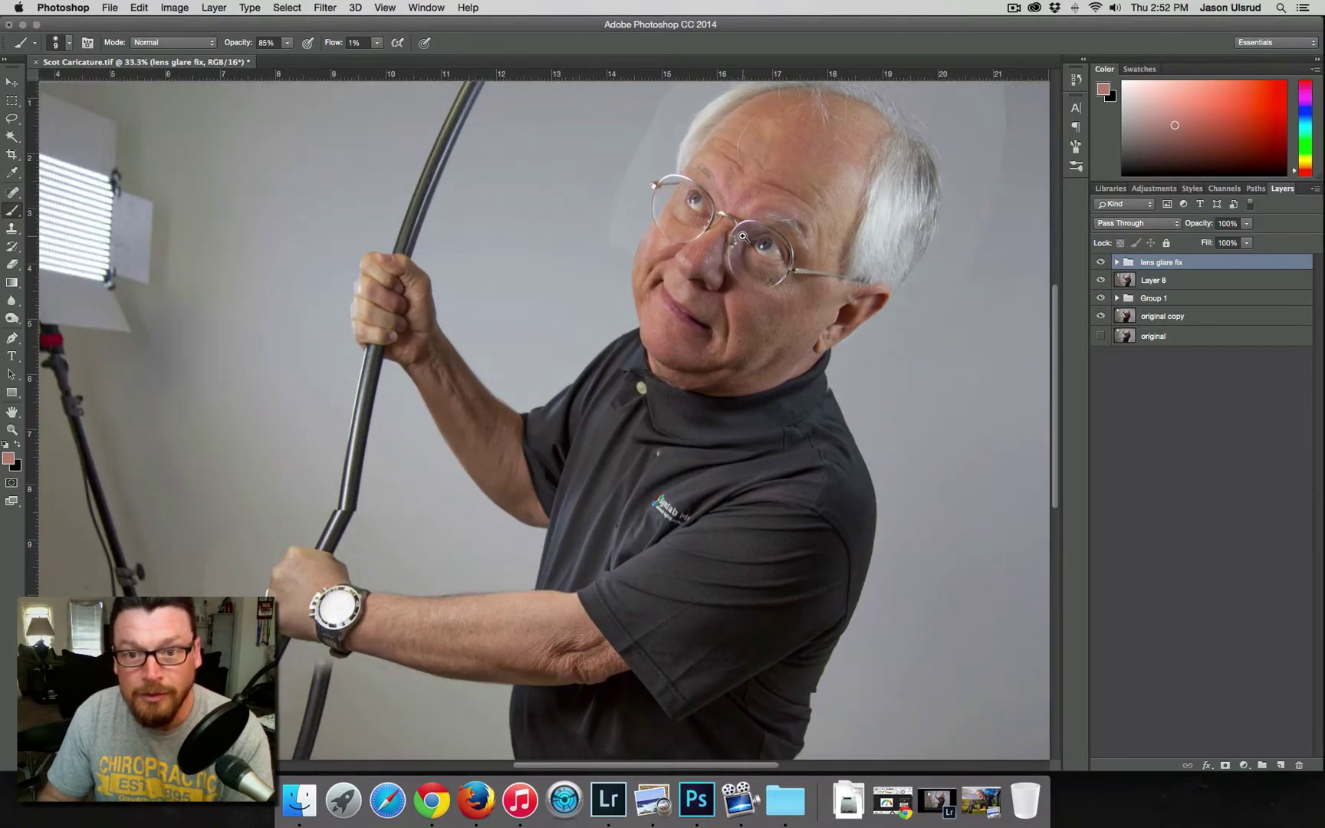
{"action": "scroll", "coordinate": [742, 237], "scroll_direction": "up", "scroll_amount": 1}
{"action": "scroll", "coordinate": [742, 237], "scroll_direction": "up", "scroll_amount": 1}
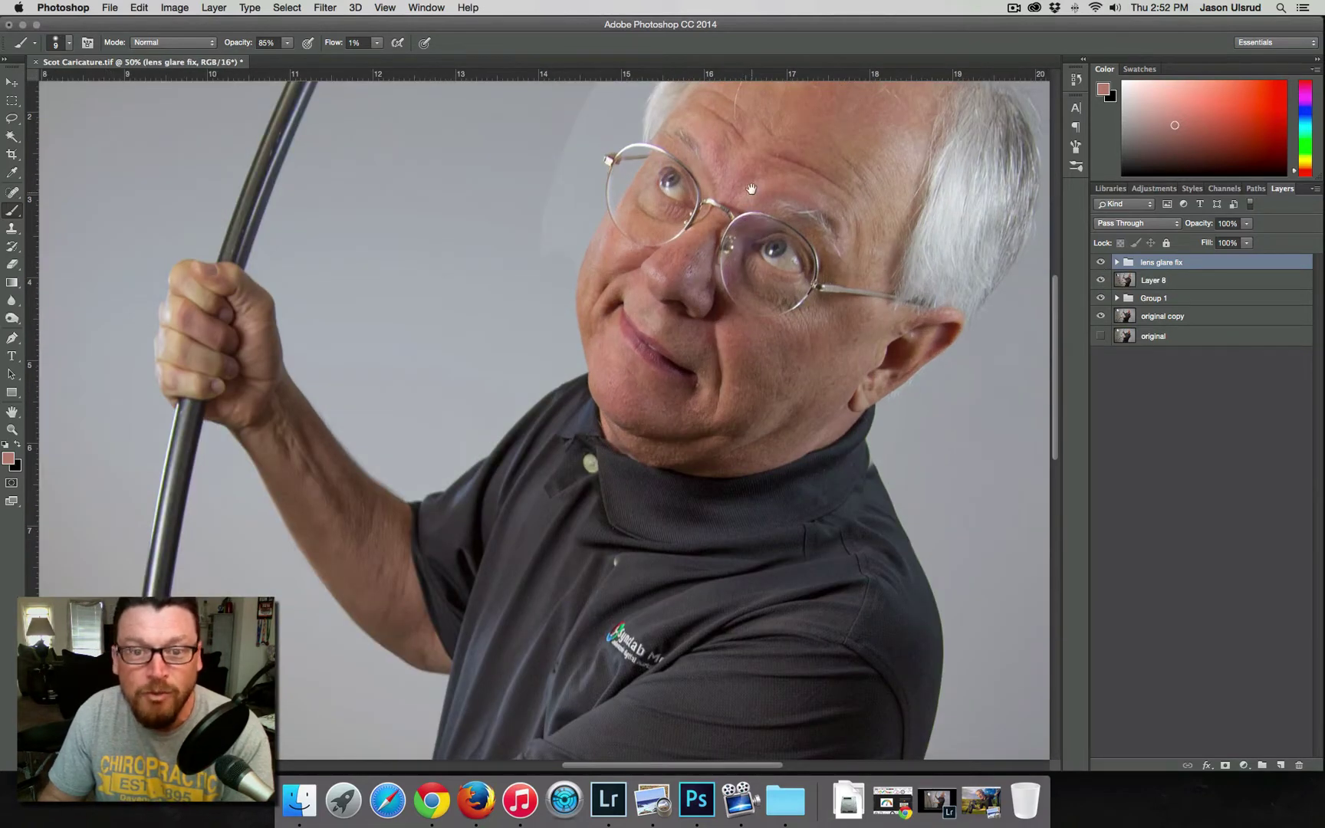
{"action": "scroll", "coordinate": [712, 215], "scroll_direction": "up", "scroll_amount": 2}
{"action": "scroll", "coordinate": [711, 215], "scroll_direction": "right", "scroll_amount": 2}
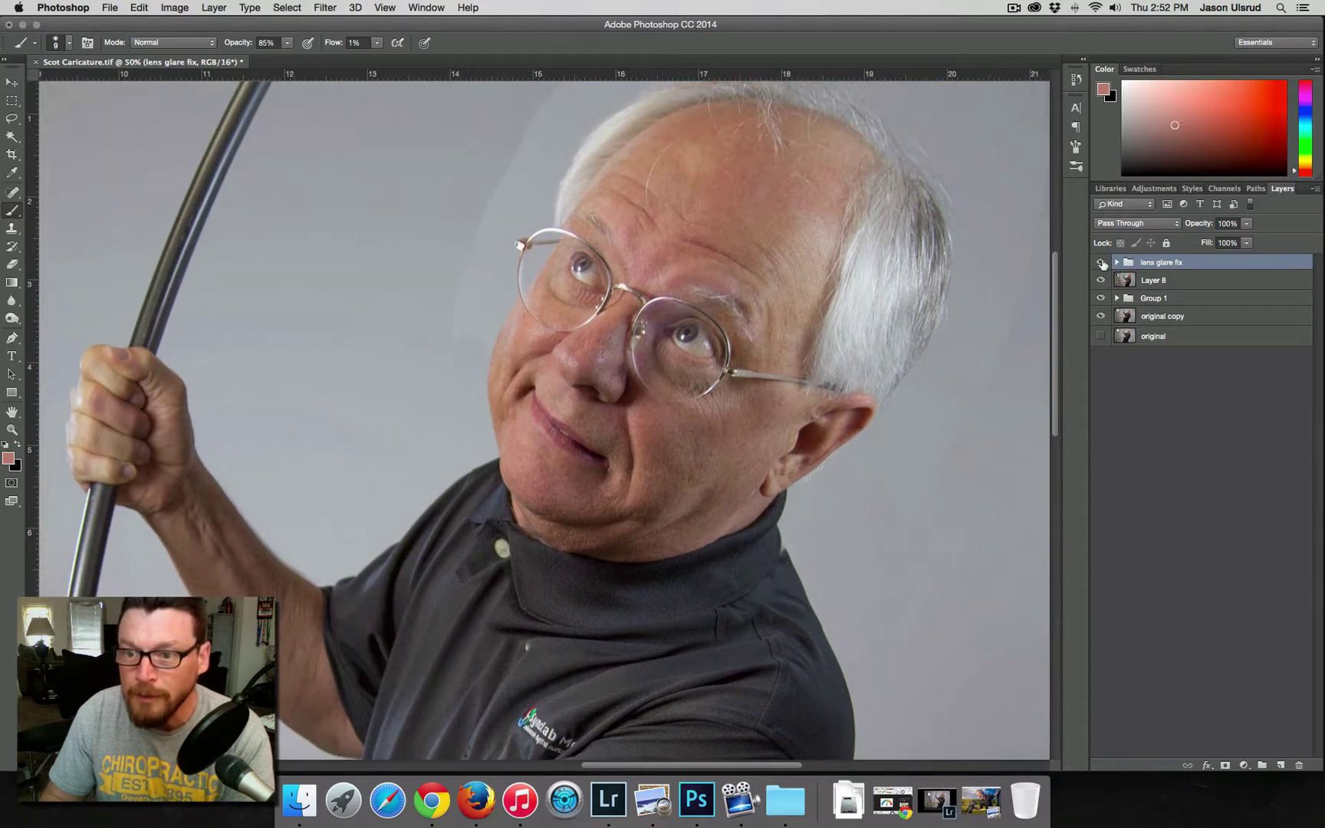
{"action": "left_click", "coordinate": [1101, 263]}
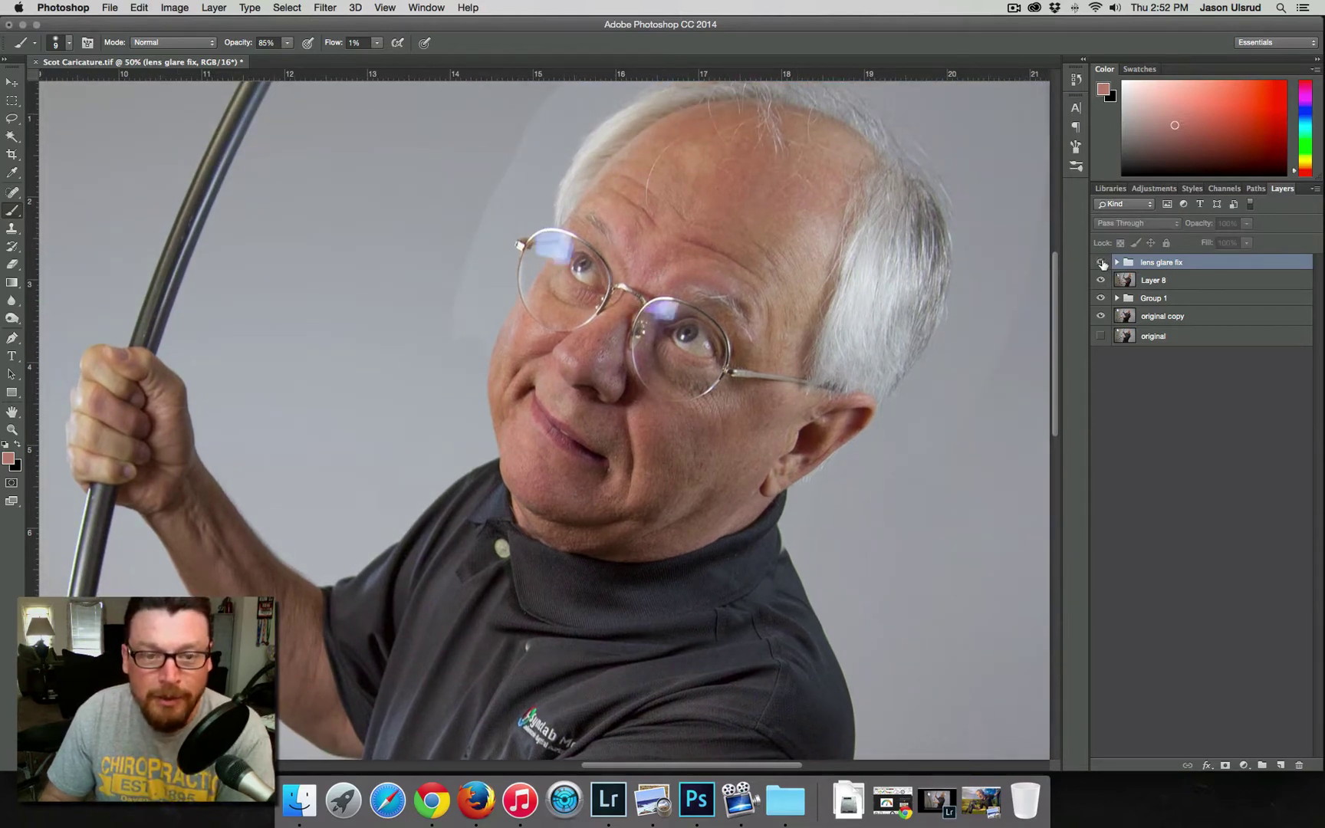
{"action": "left_click", "coordinate": [1101, 262]}
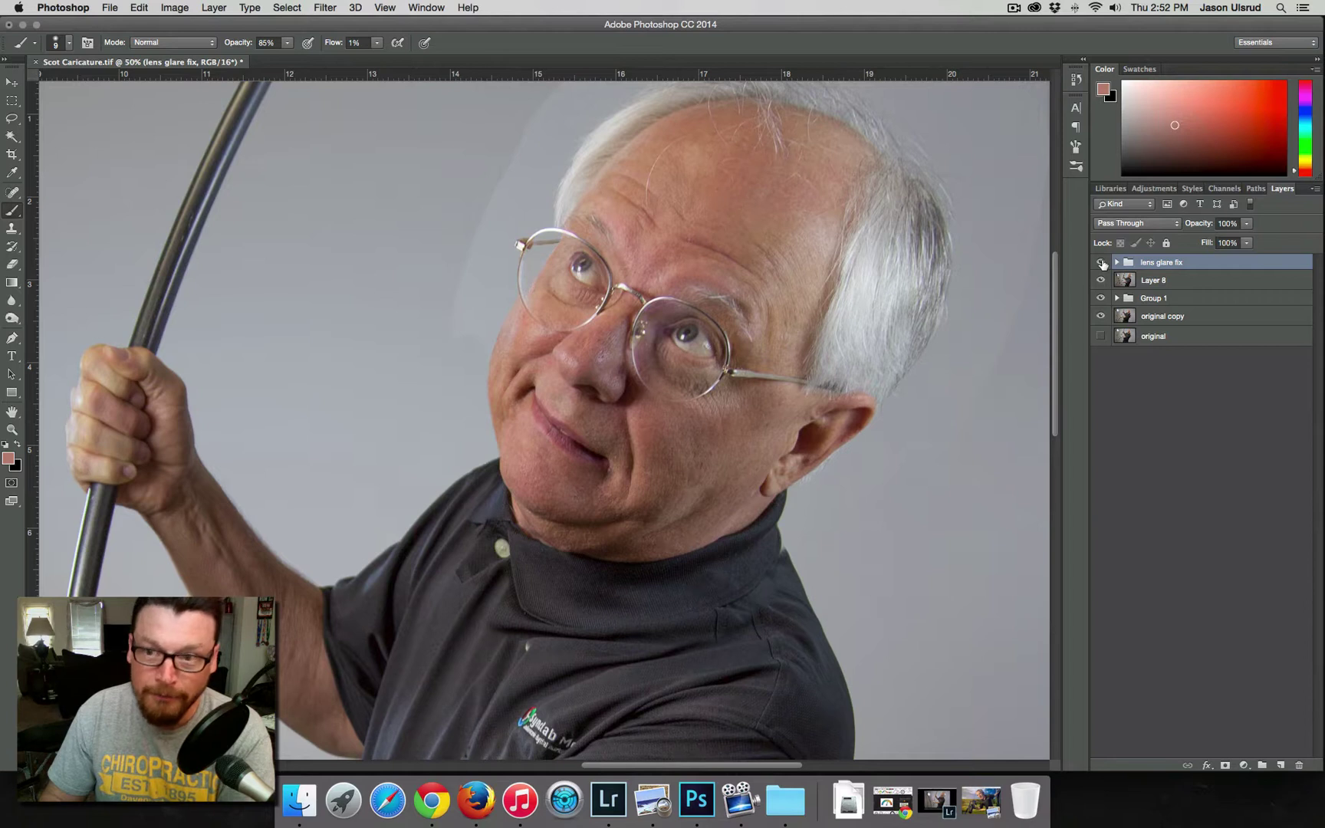
{"action": "left_click", "coordinate": [1101, 263]}
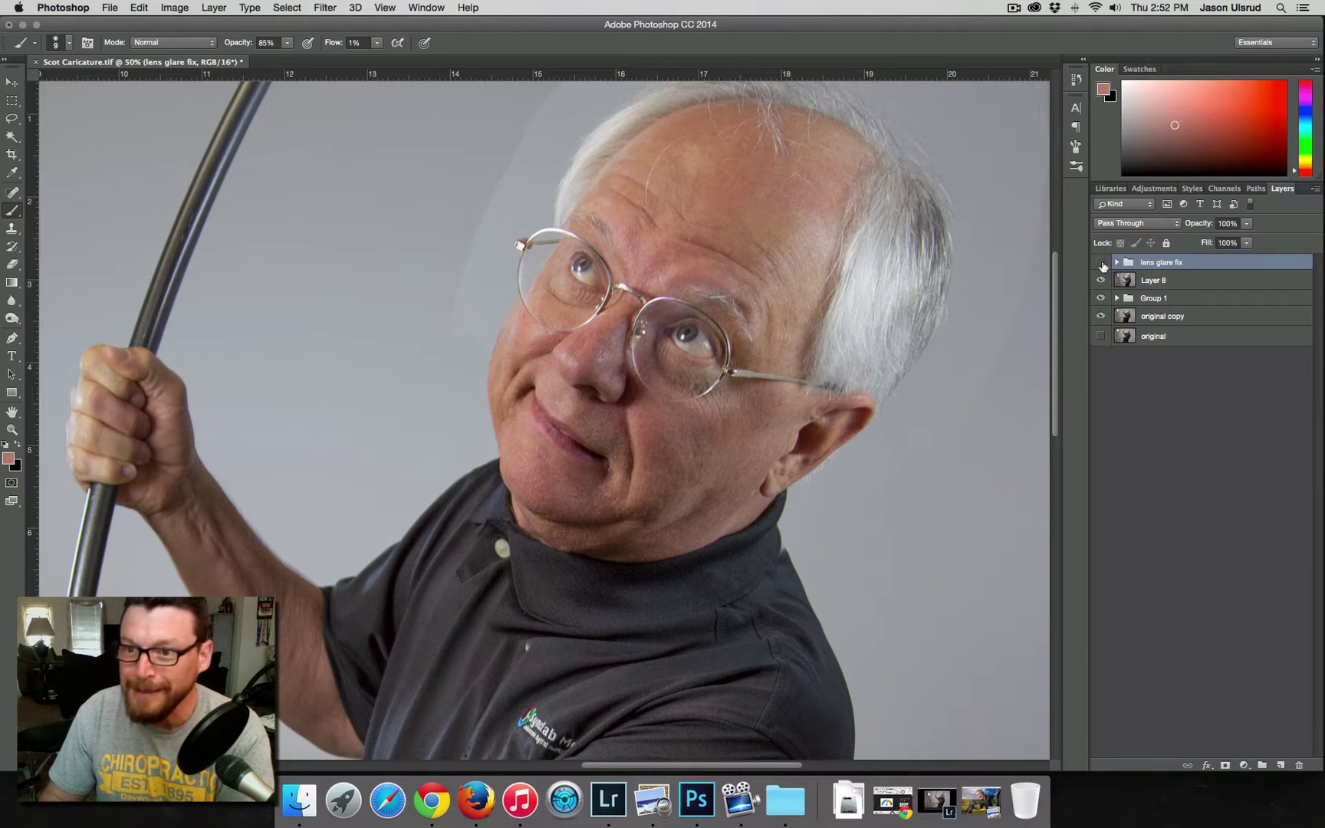
Step: Add a new empty layer directly above Layer 8 for repairing the glare on the glasses
{"action": "left_click", "coordinate": [1163, 281]}
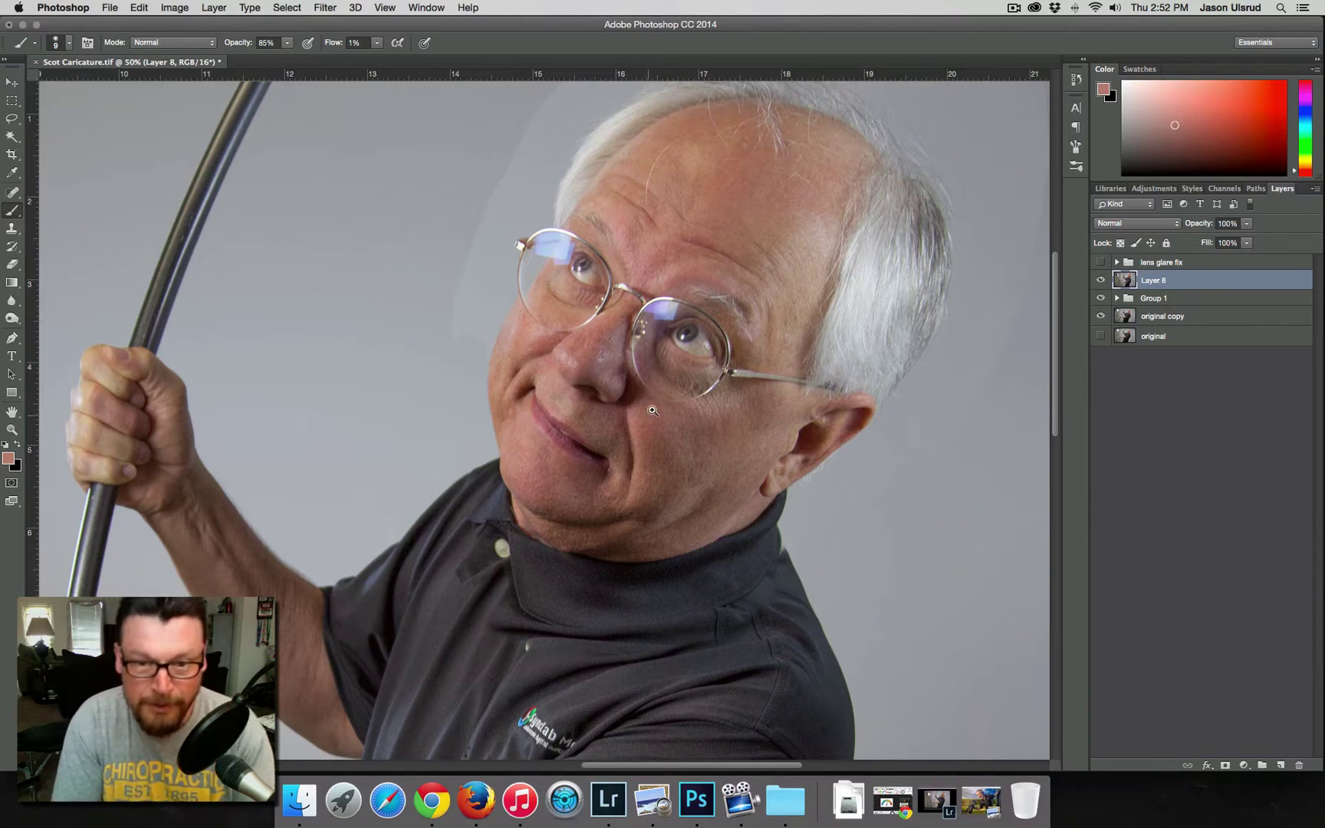
{"action": "left_click", "coordinate": [655, 410], "text": "super"}
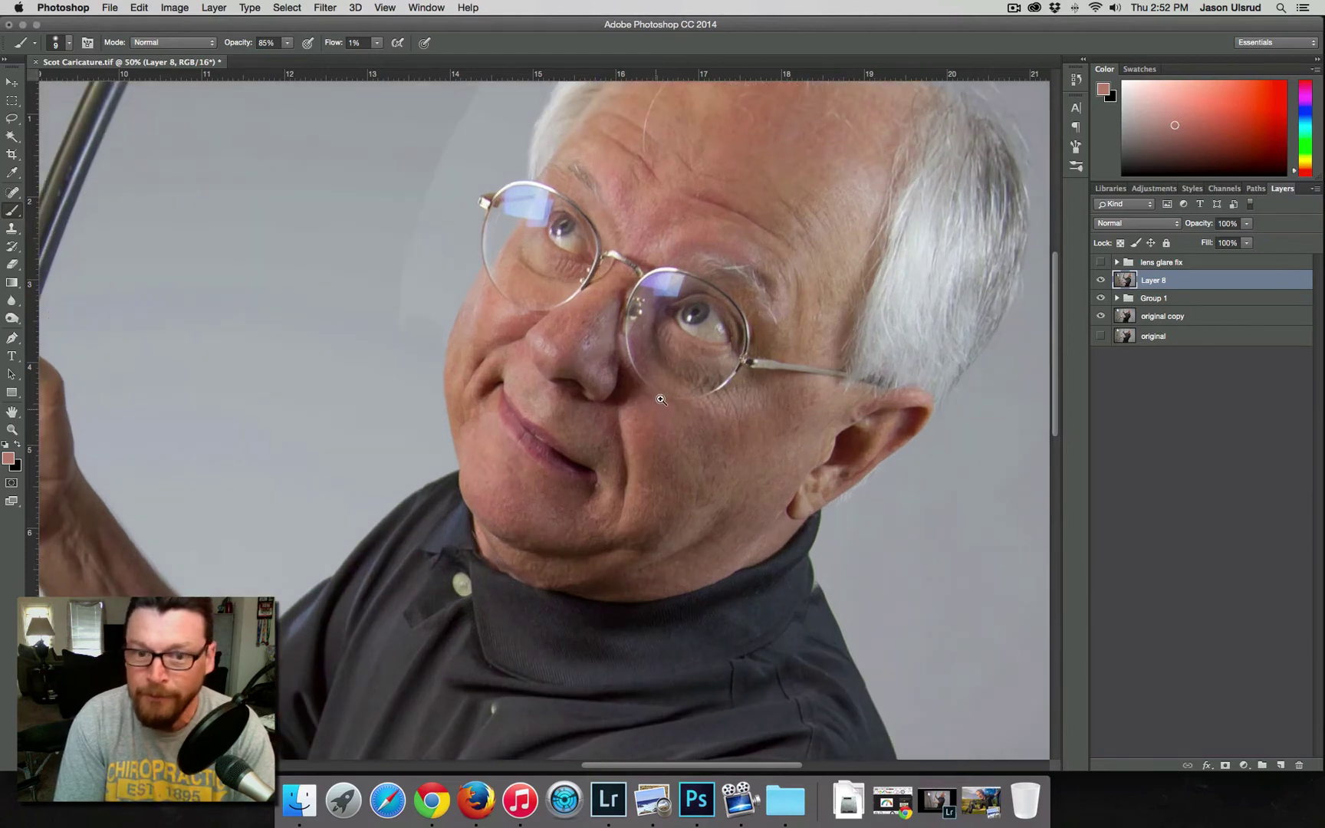
{"action": "left_click", "coordinate": [656, 342], "text": "super"}
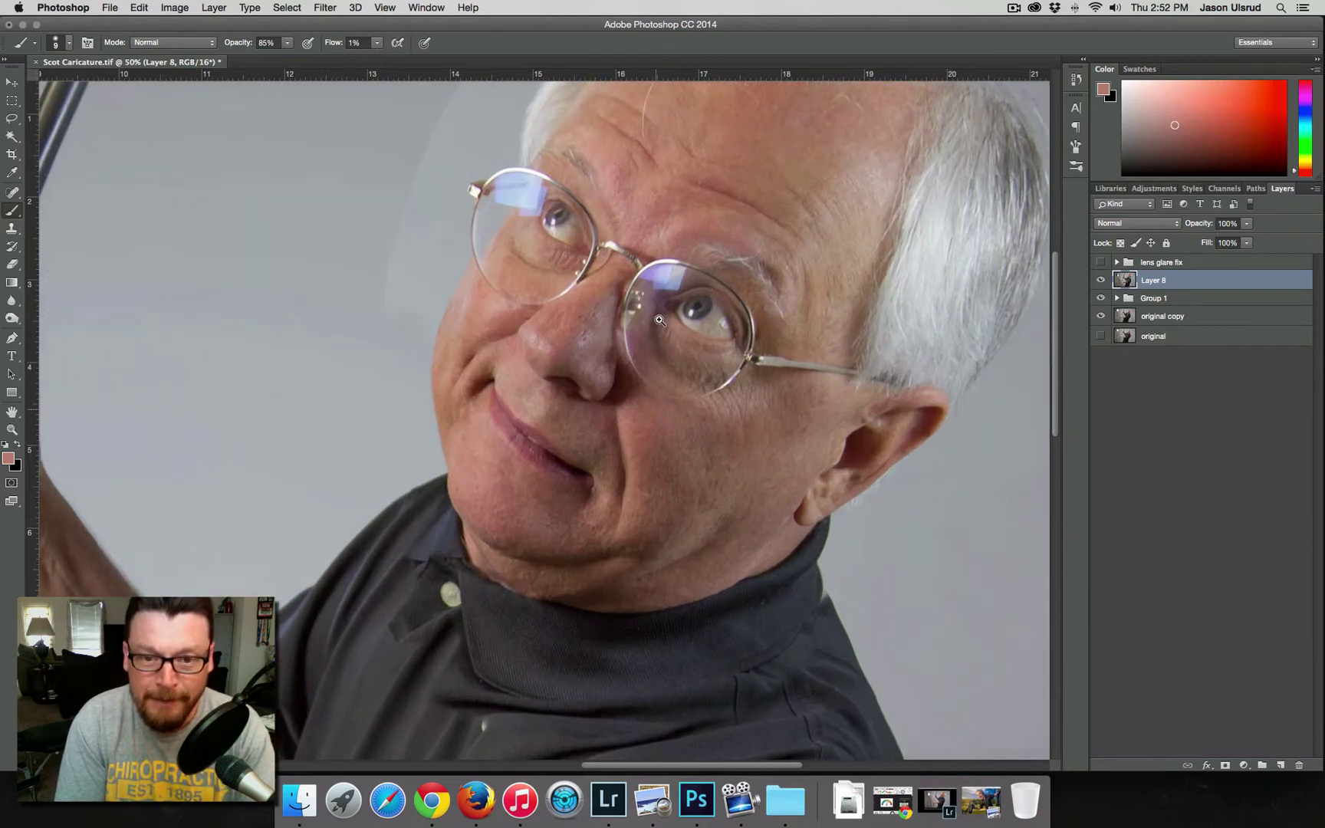
{"action": "left_click", "coordinate": [664, 320], "text": "super"}
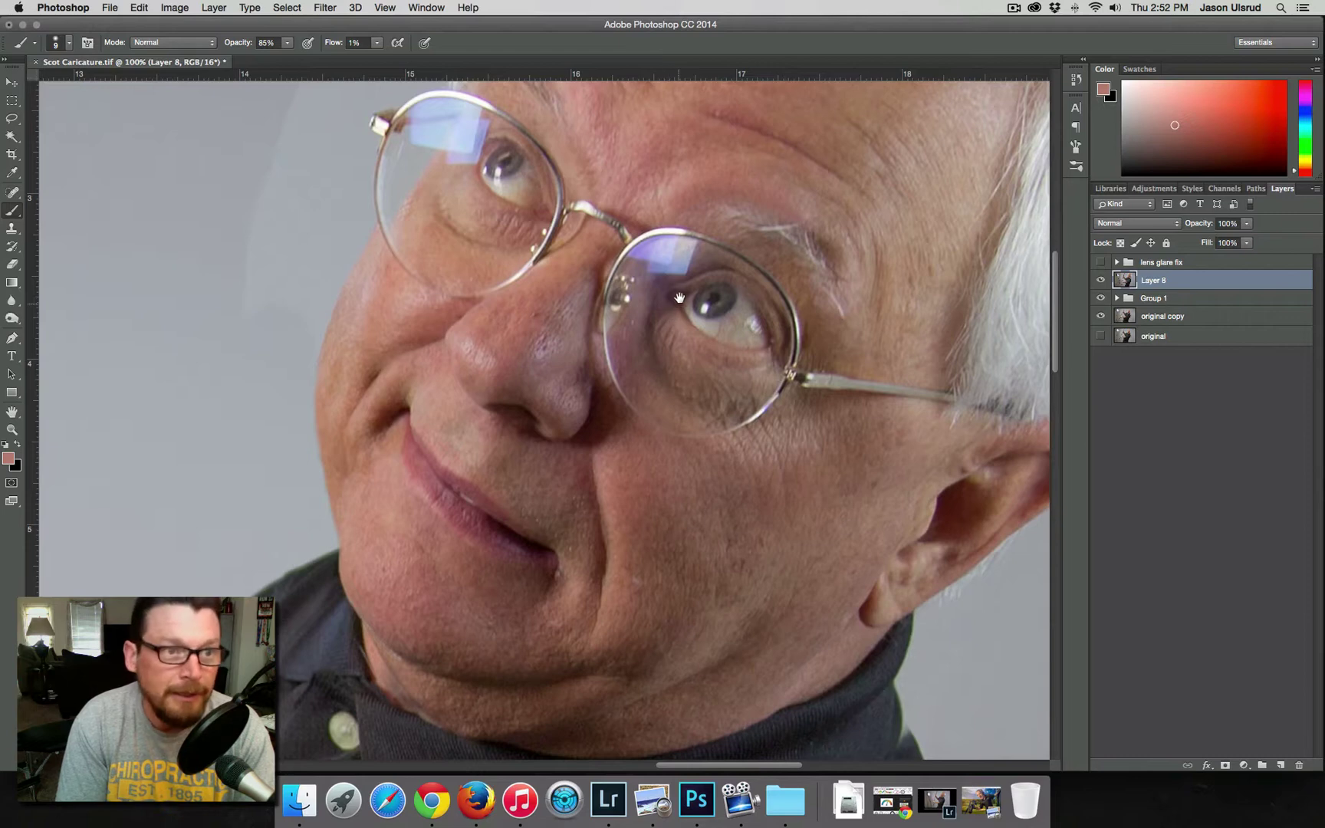
{"action": "left_click_drag", "start_coordinate": [679, 303], "coordinate": [666, 360]}
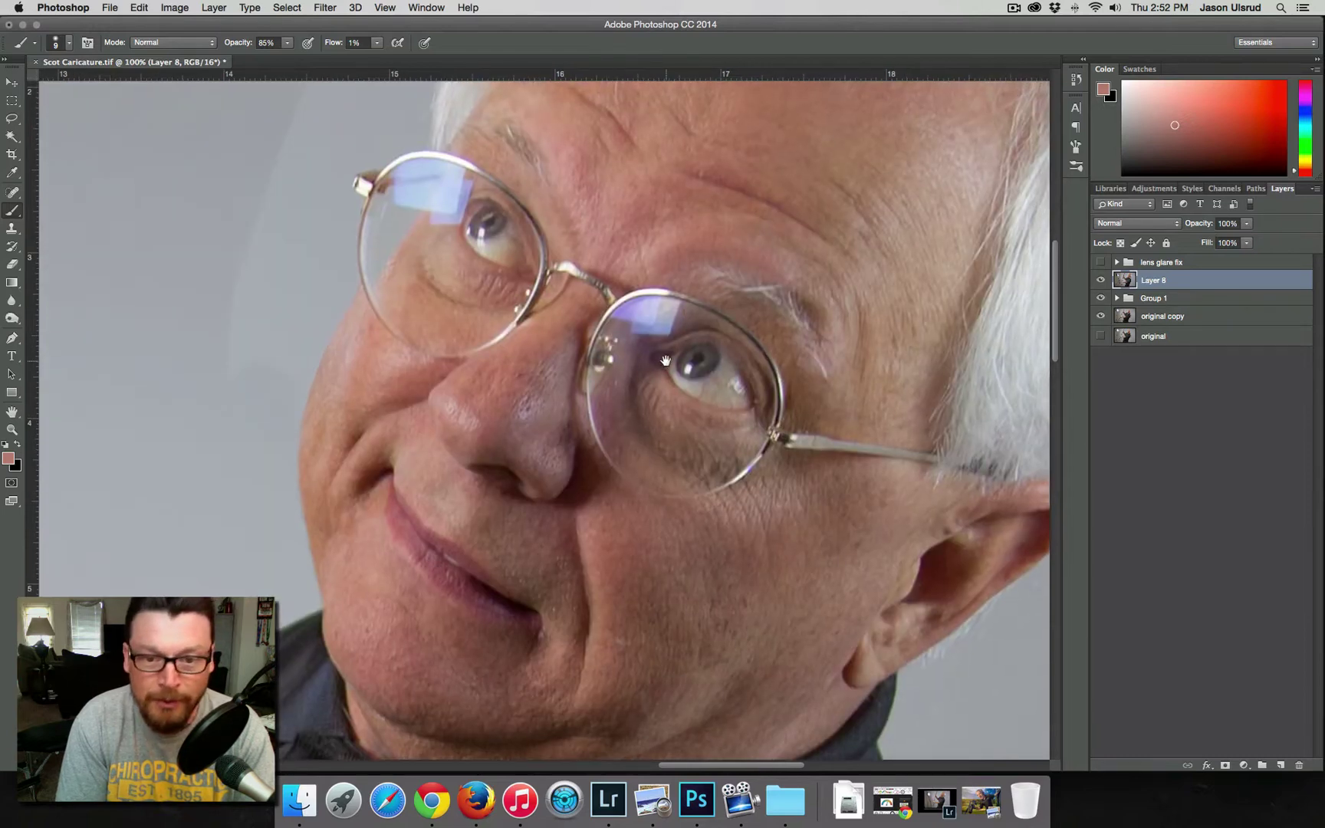
{"action": "left_click", "coordinate": [12, 119]}
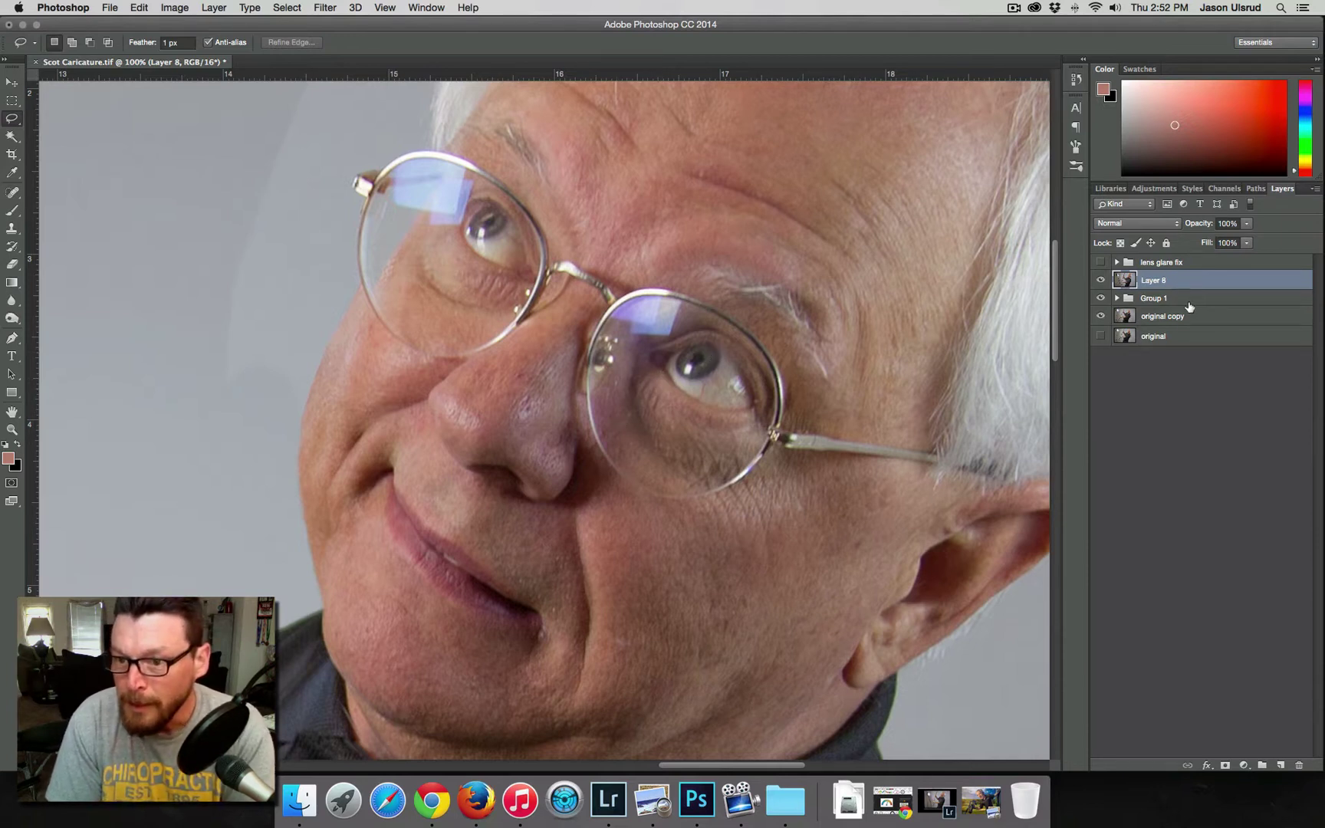
{"action": "left_click", "coordinate": [1280, 766]}
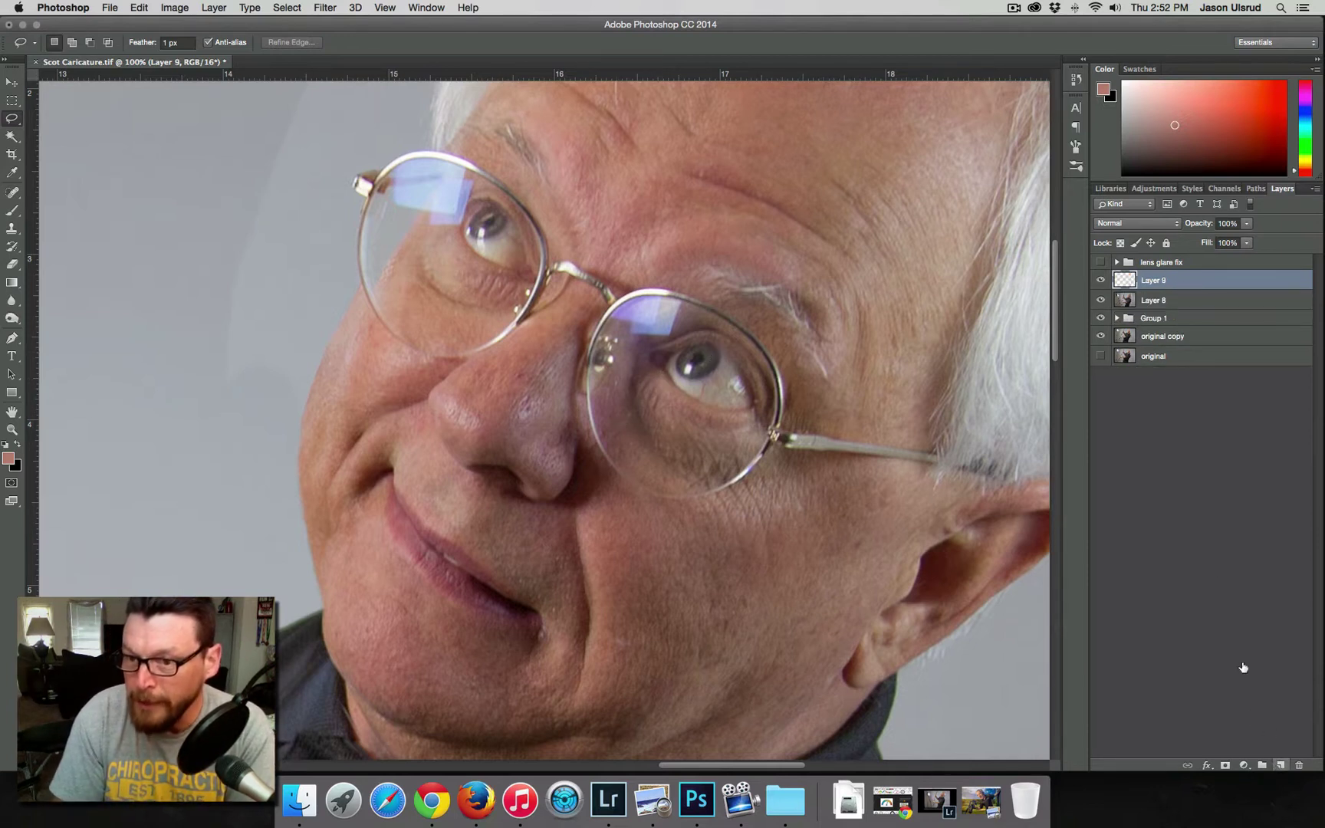
Step: Lasso a narrow glare-free skin patch beside the nose inside the right lens on Layer 8 and copy it onto Layer 9
{"action": "left_click", "coordinate": [1126, 306]}
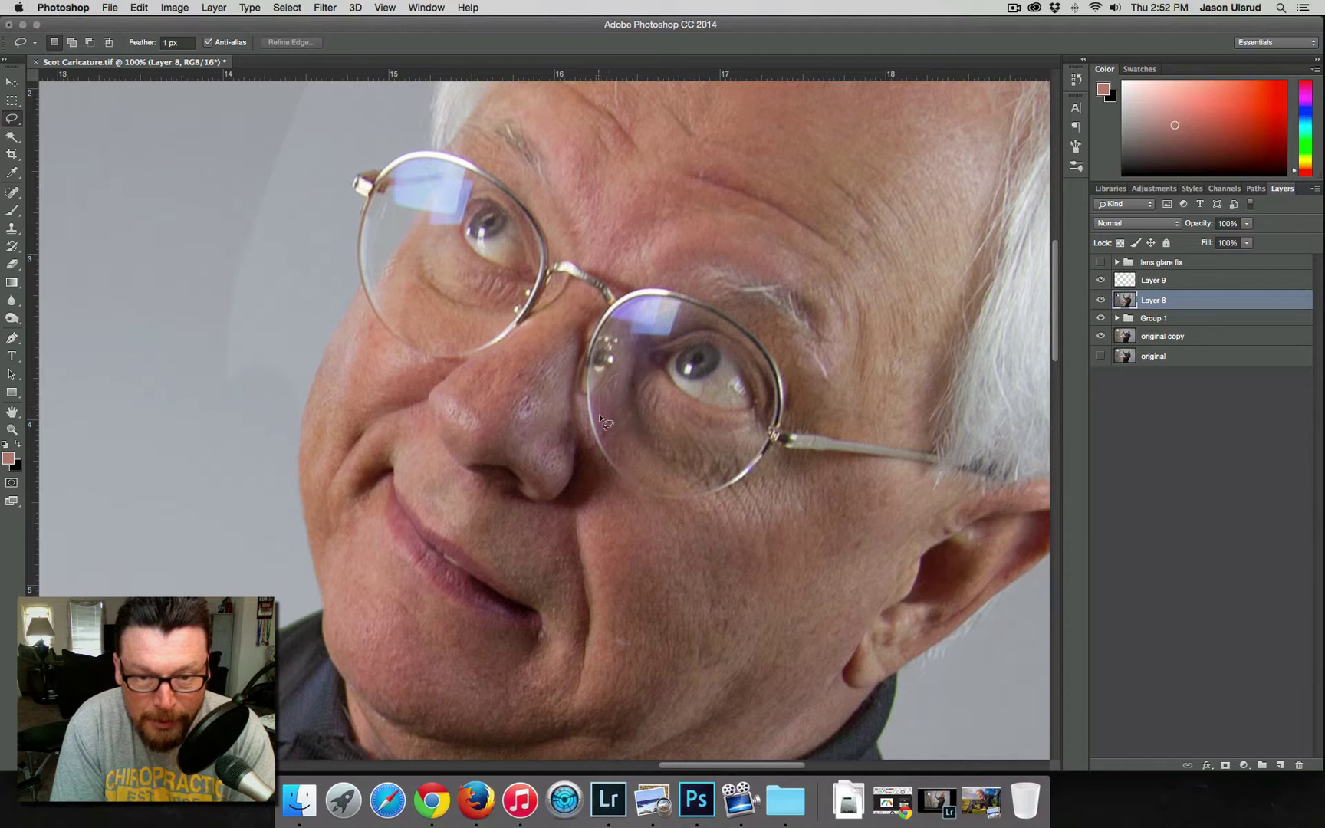
{"action": "mouse_move", "coordinate": [600, 413]}
{"action": "left_mouse_down"}
{"action": "mouse_move", "coordinate": [618, 458]}
{"action": "mouse_move", "coordinate": [636, 389]}
{"action": "mouse_move", "coordinate": [601, 411]}
{"action": "left_mouse_up"}
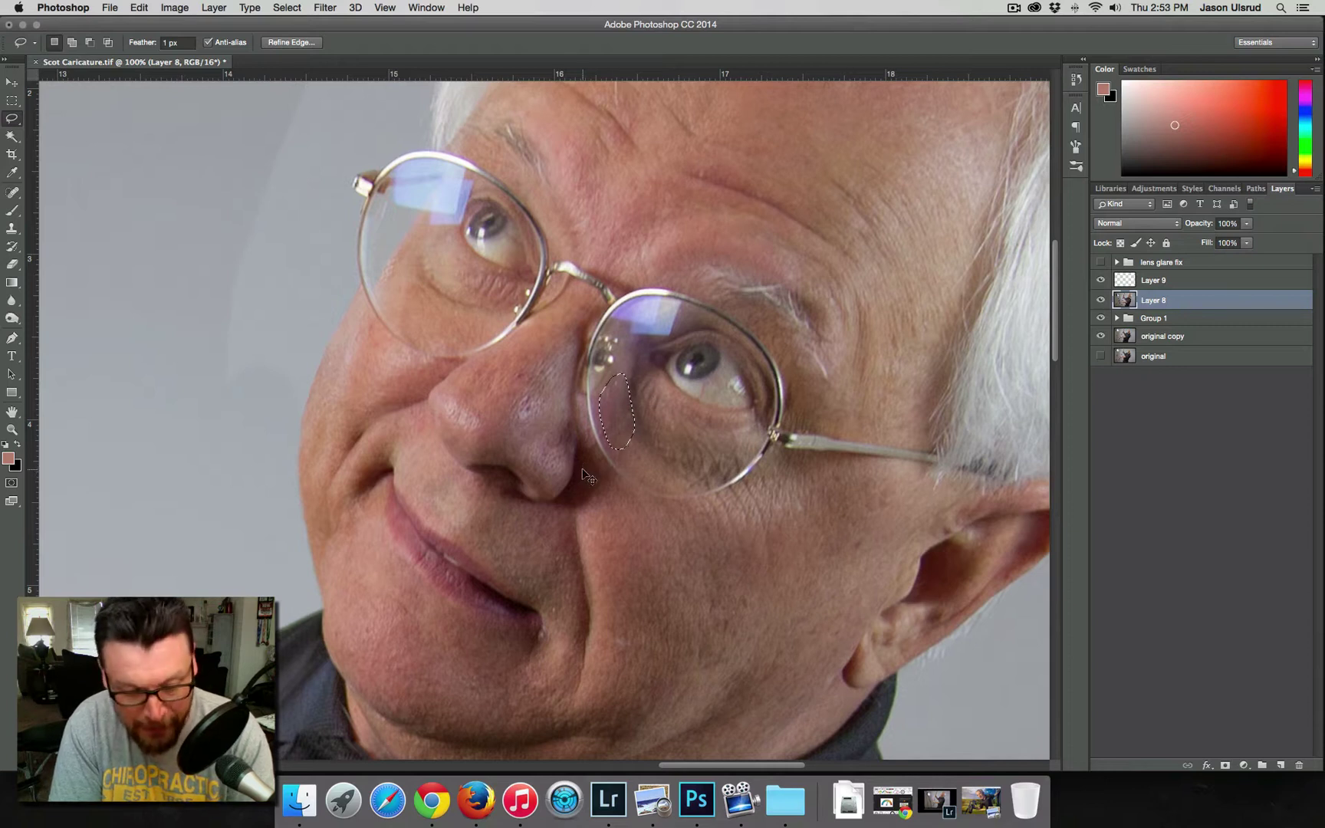
{"action": "left_click", "coordinate": [1150, 284]}
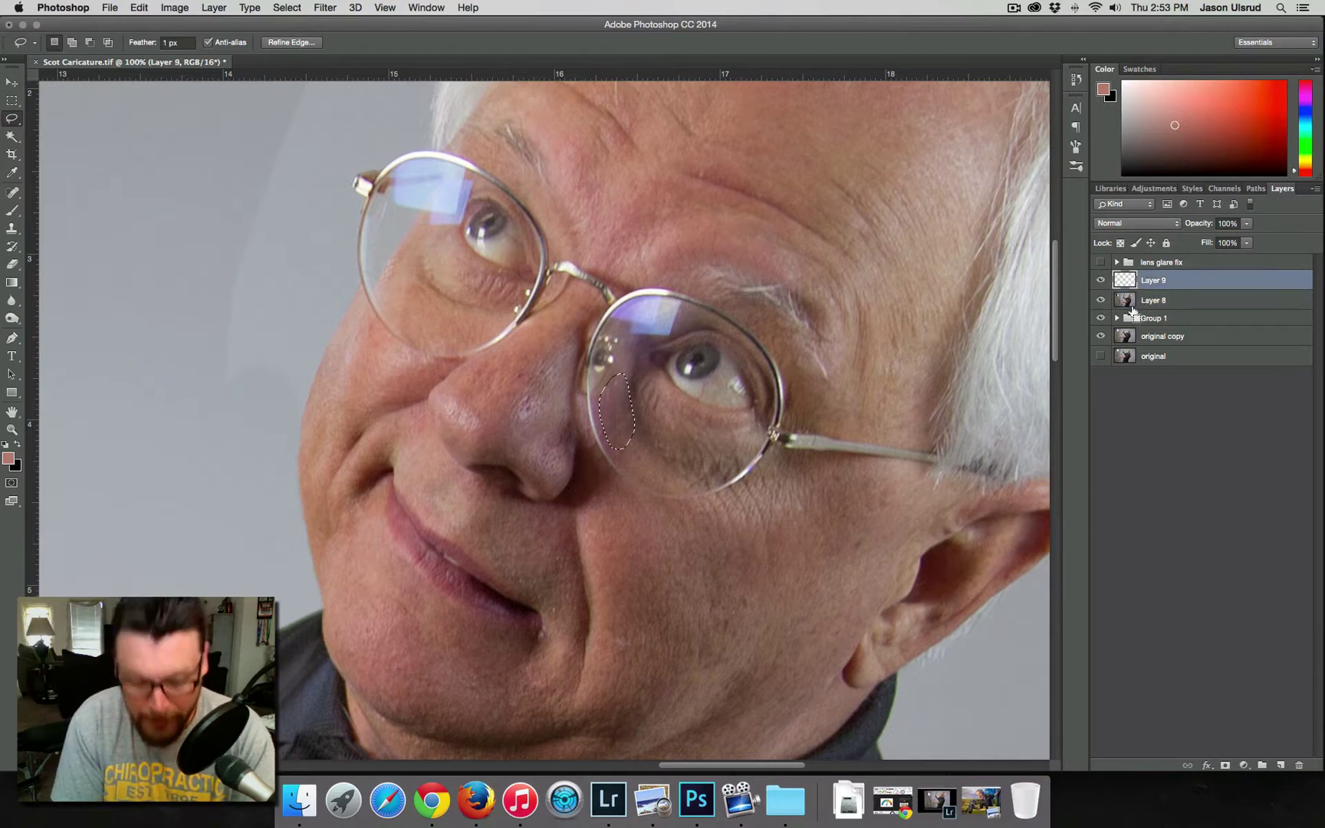
{"action": "key", "text": "super+z"}
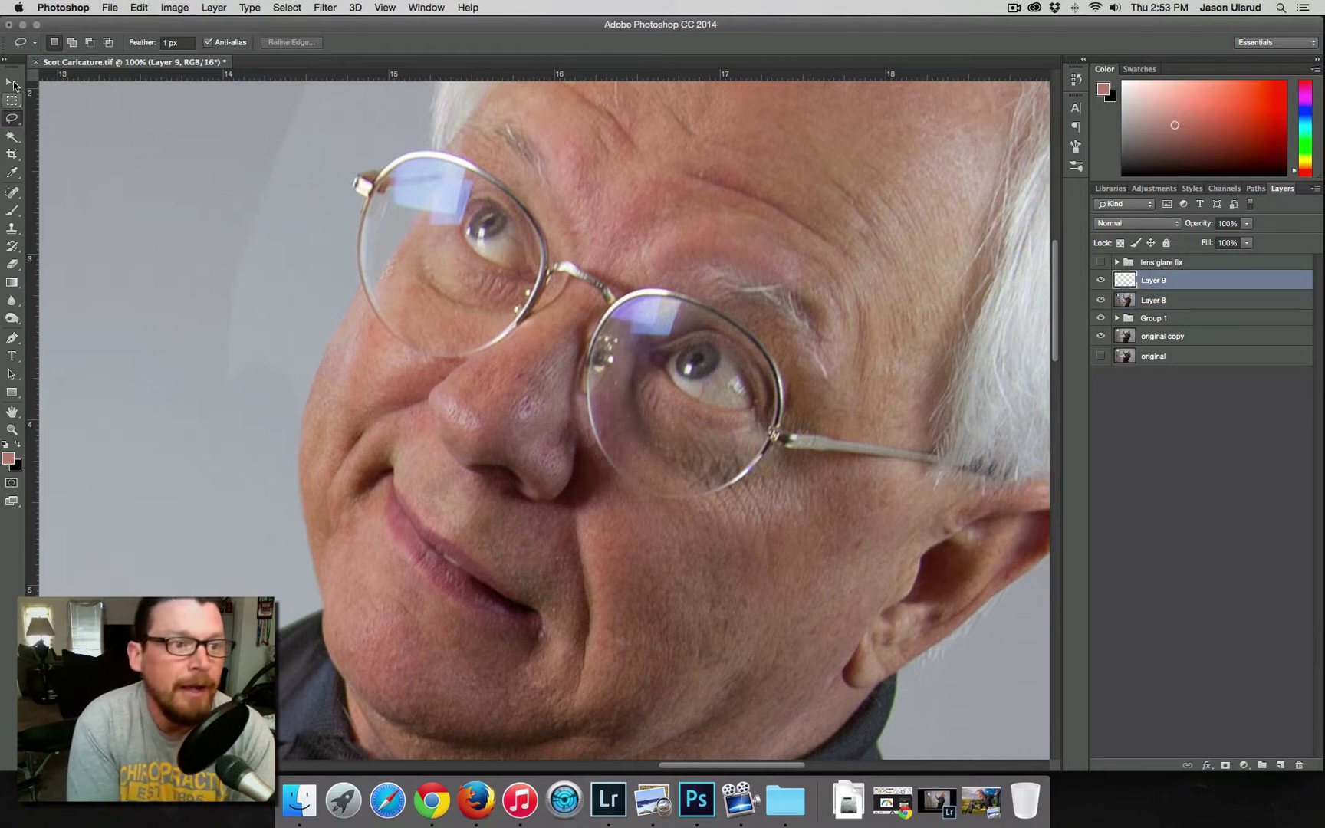
Step: Free Transform the copied patch over the glare in the right lens's upper part, turning it nearly sideways and enlarging it to cover the reflection
{"action": "left_click", "coordinate": [12, 82]}
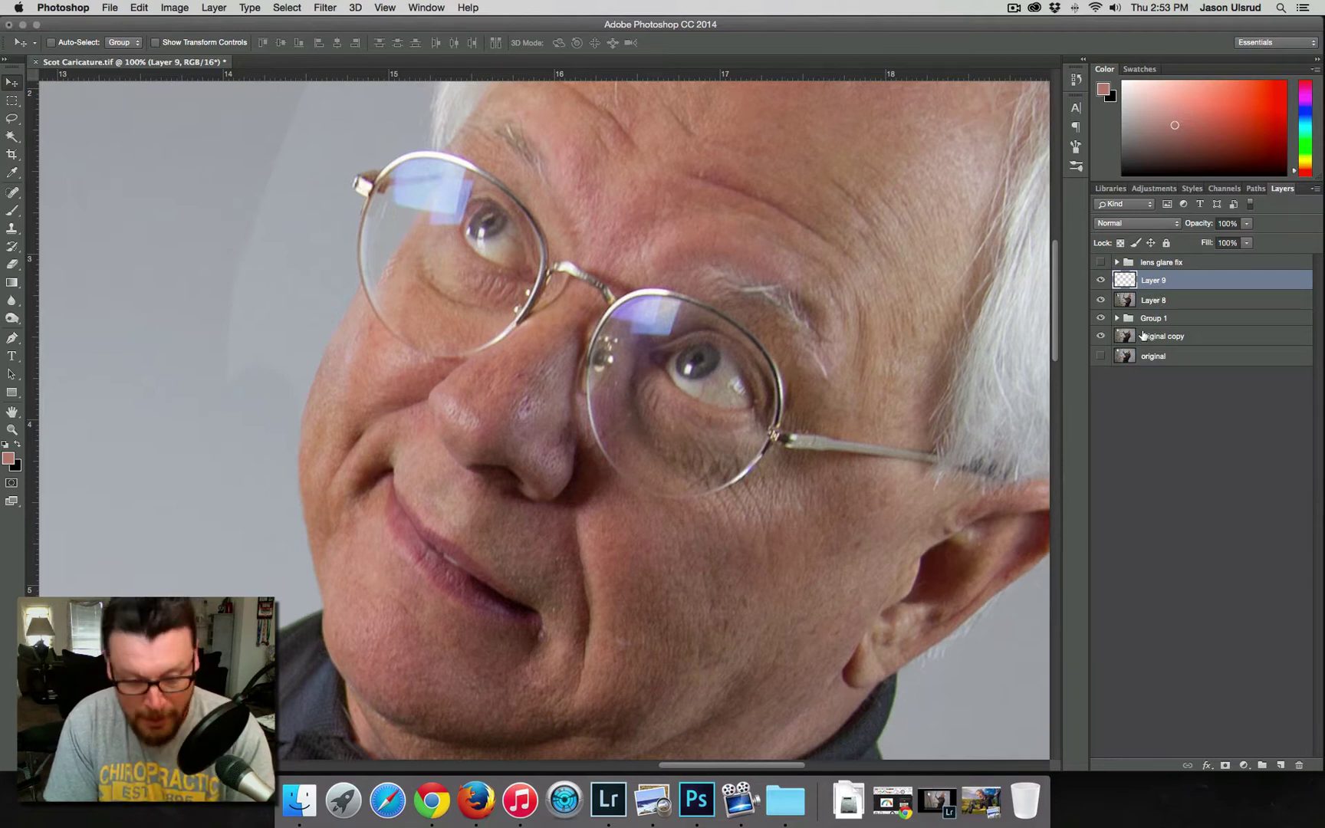
{"action": "key", "text": "super"}
{"action": "key", "text": "super+t"}
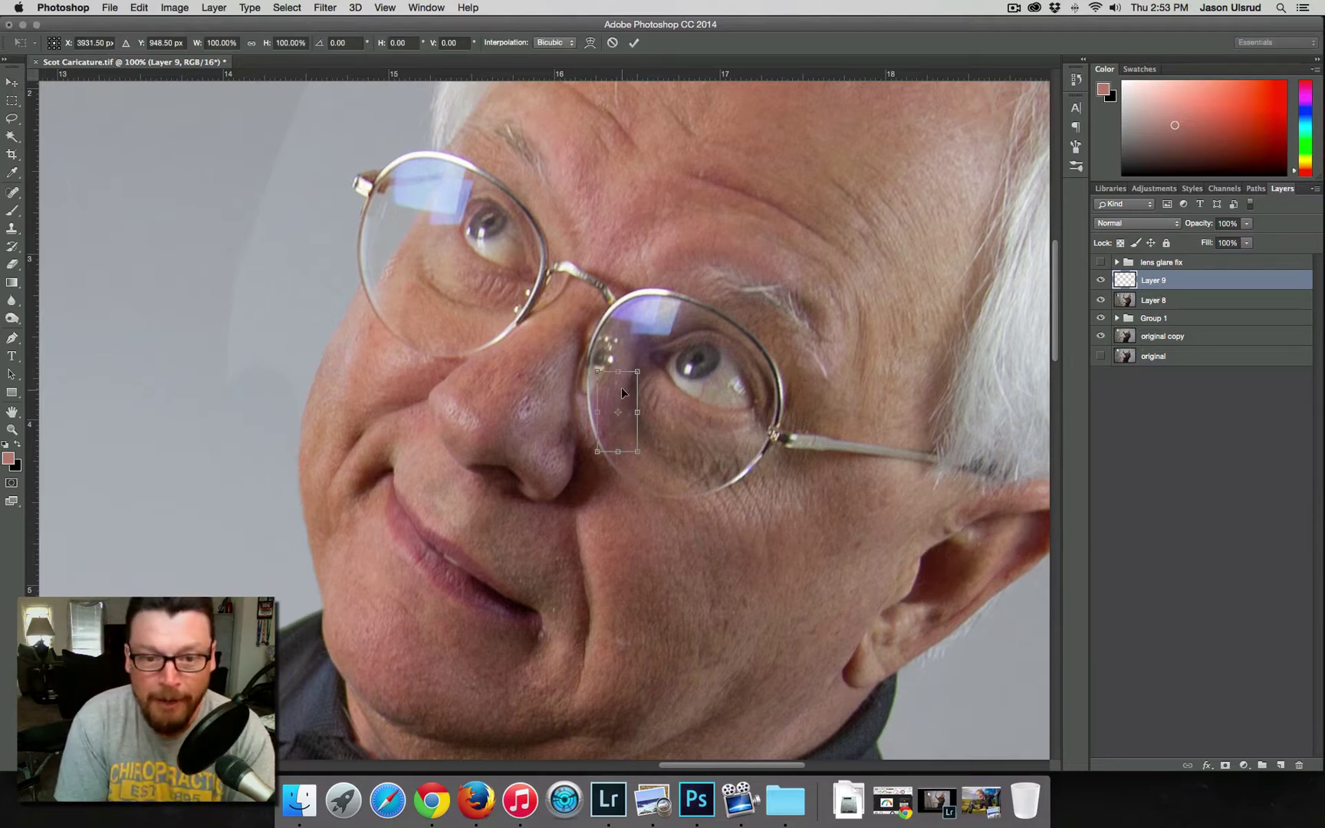
{"action": "left_click_drag", "start_coordinate": [631, 316], "coordinate": [652, 291]}
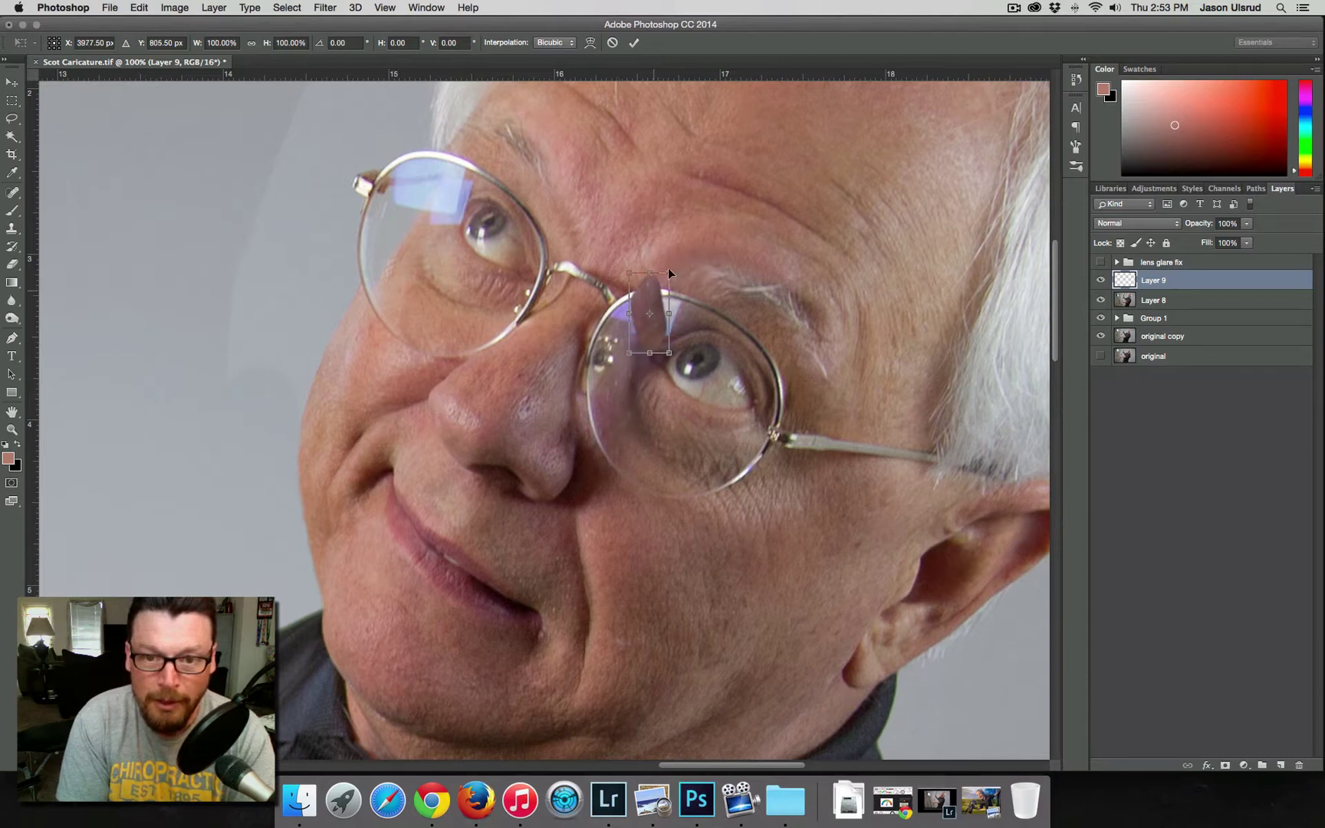
{"action": "key", "text": "Down"}
{"action": "key", "text": "Down"}
{"action": "left_click_drag", "start_coordinate": [708, 304], "coordinate": [681, 332]}
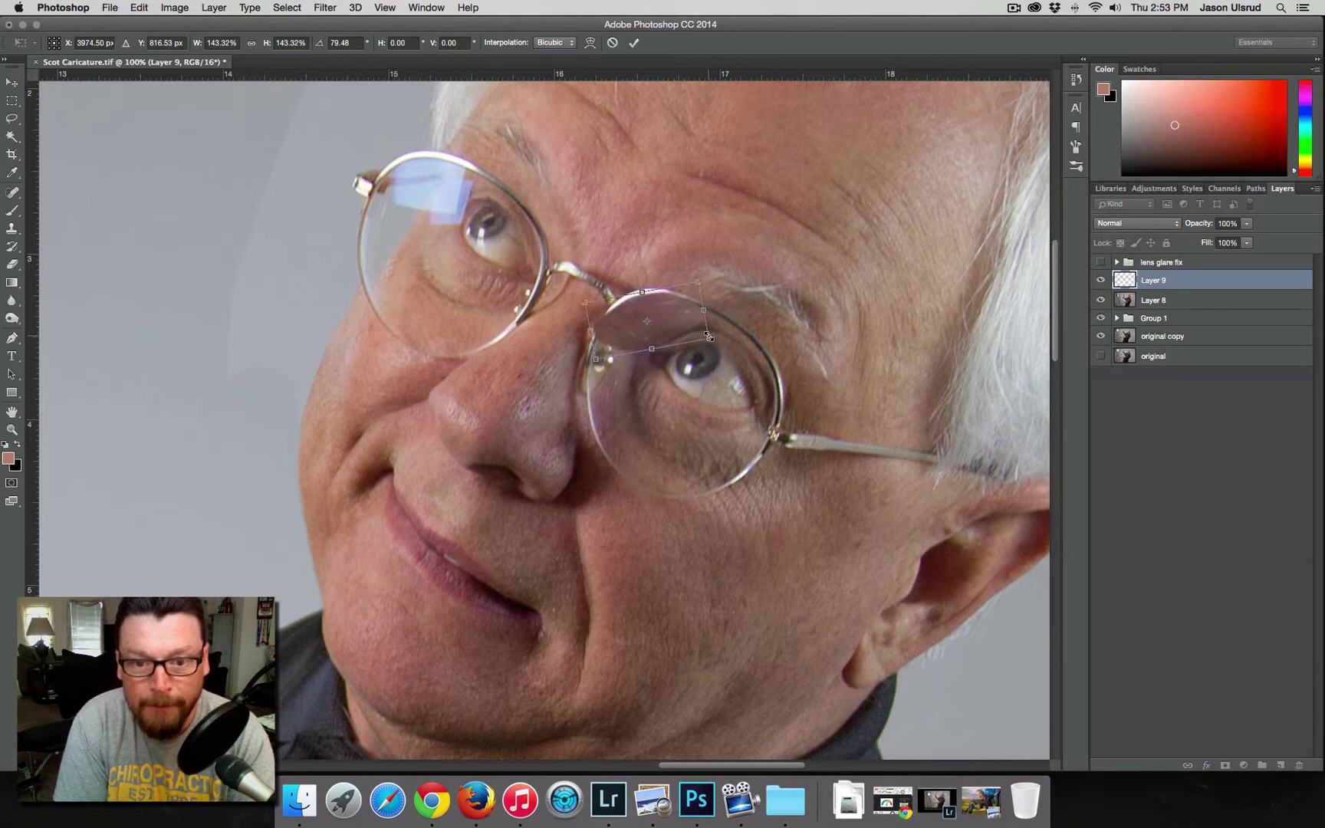
{"action": "left_click_drag", "start_coordinate": [708, 335], "coordinate": [687, 332]}
{"action": "key", "text": "Return"}
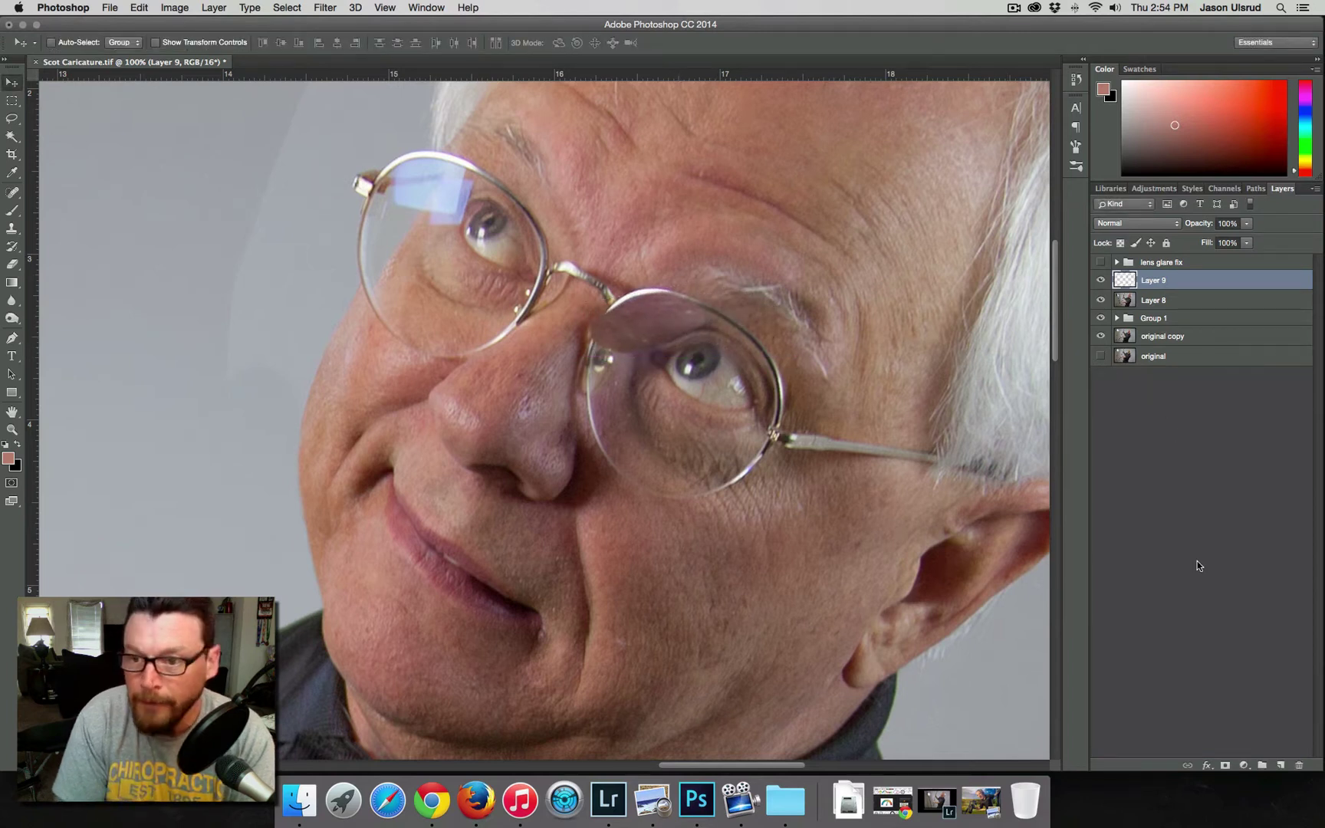
Step: Add a layer mask to Layer 9 and set up a black 75 px brush with 100% opacity and 100% flow
{"action": "left_click", "coordinate": [1225, 765]}
{"action": "key", "text": "d"}
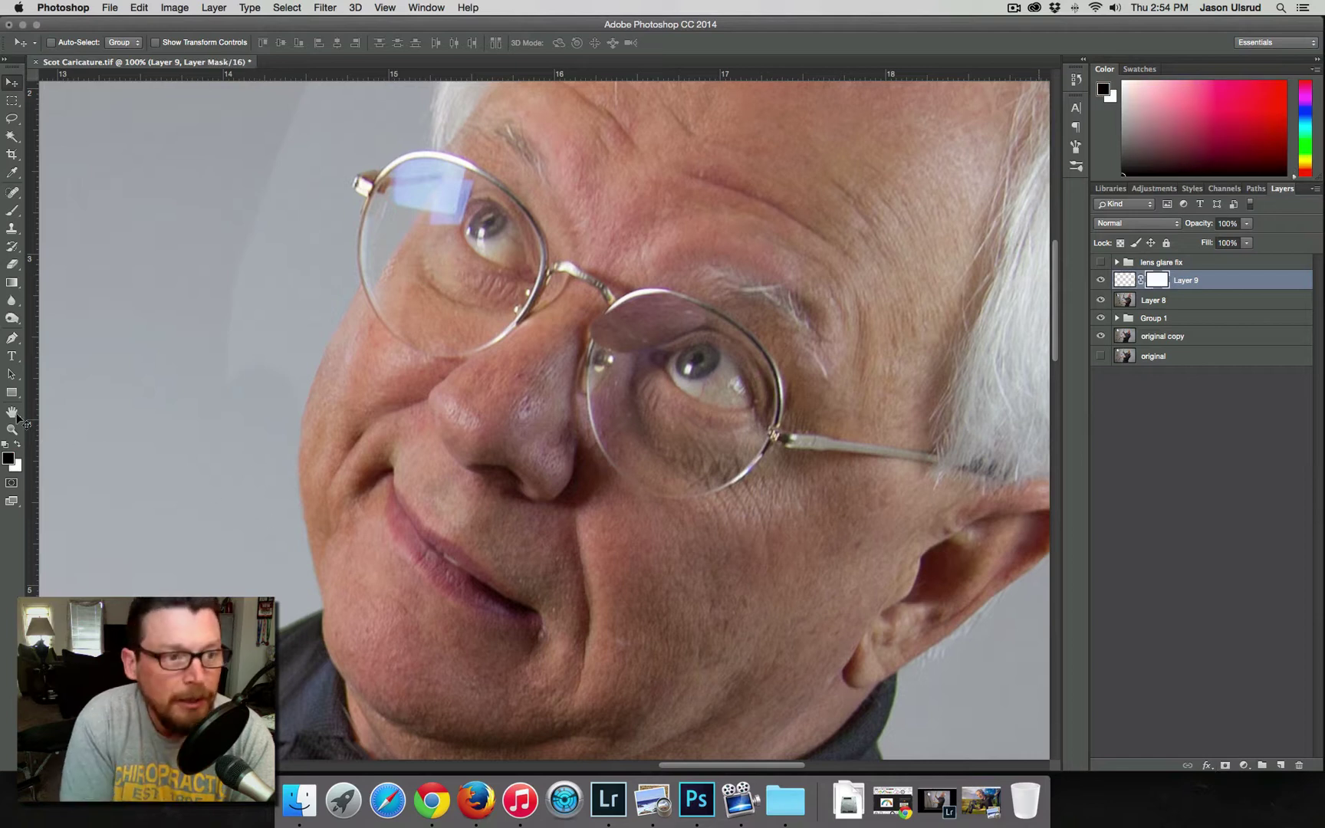
{"action": "left_click", "coordinate": [11, 210]}
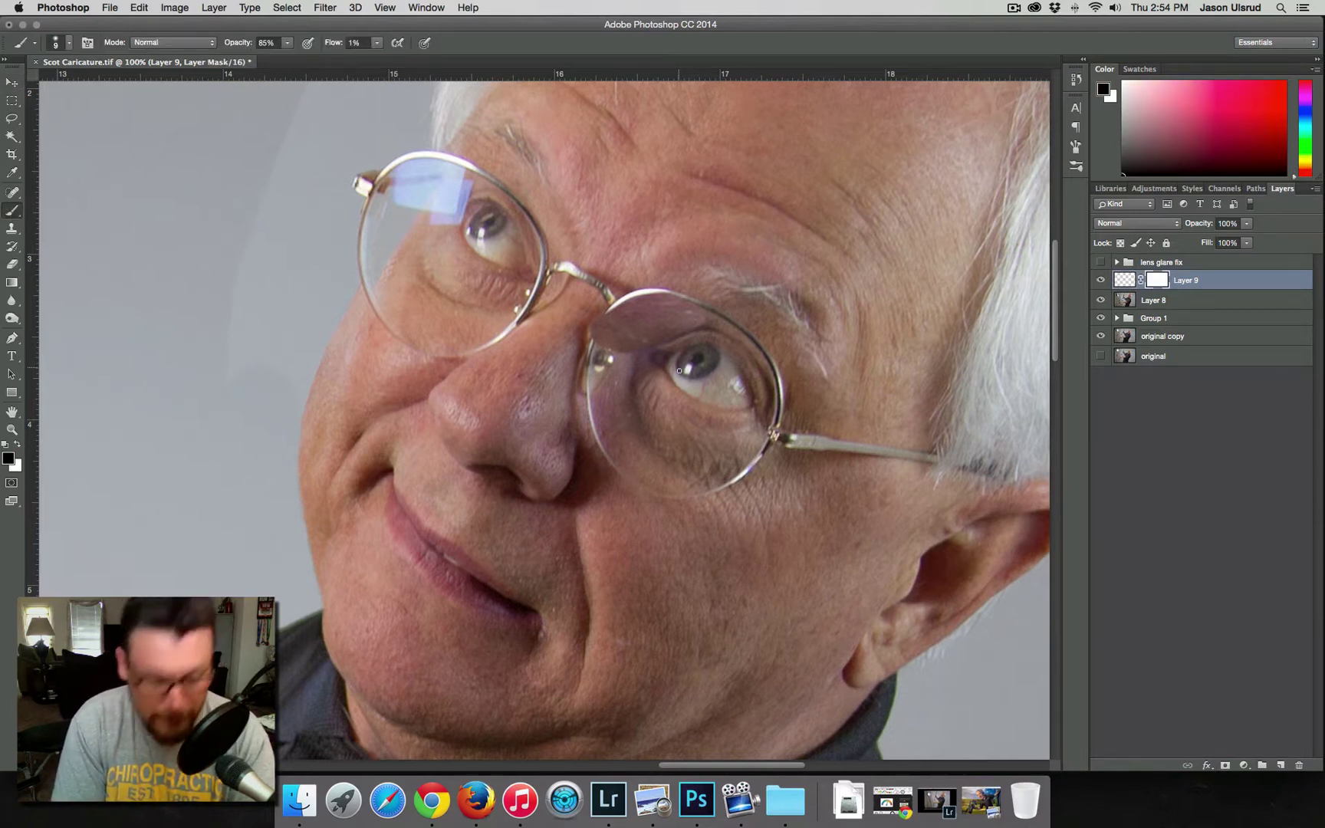
{"action": "left_click_drag", "start_coordinate": [691, 361], "coordinate": [719, 362]}
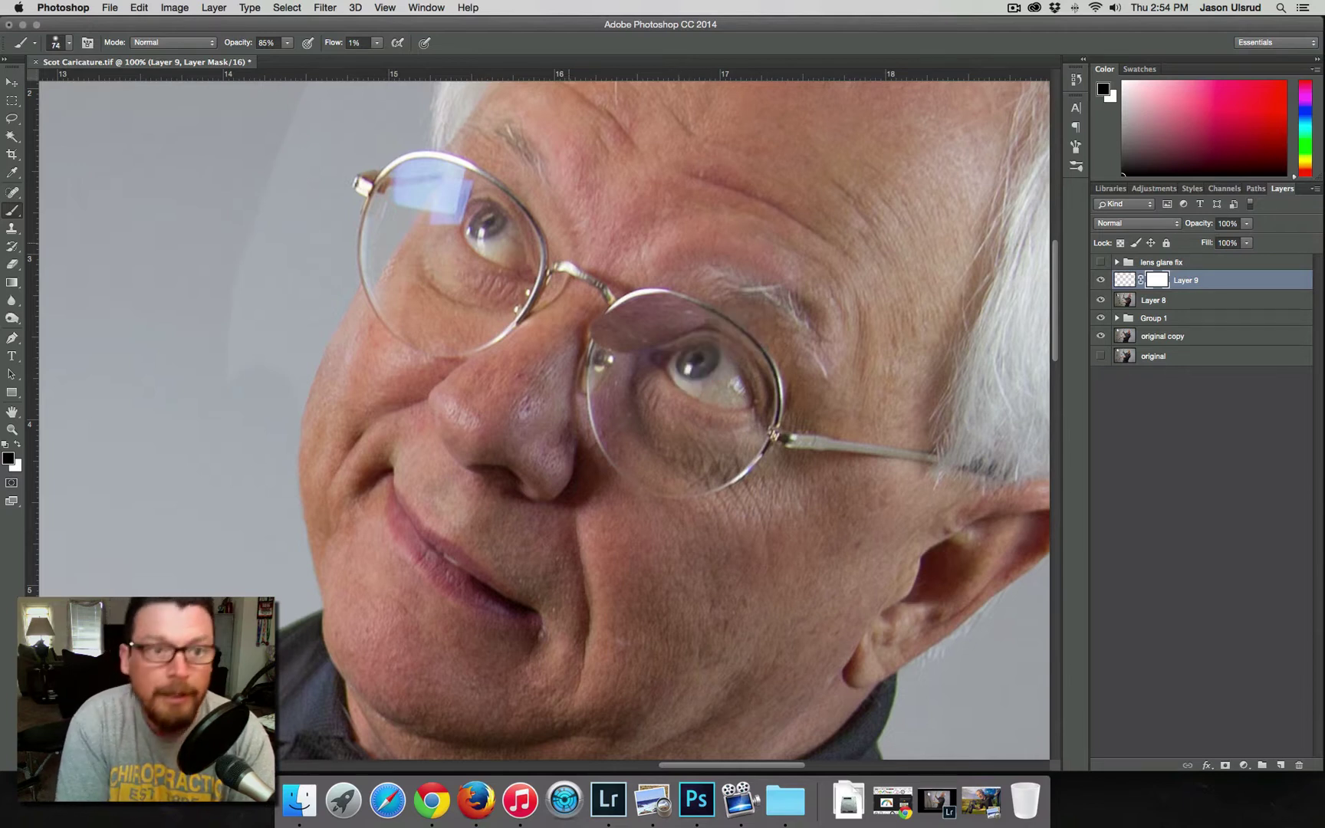
{"action": "left_click", "coordinate": [377, 43]}
{"action": "left_click_drag", "start_coordinate": [375, 58], "coordinate": [445, 57]}
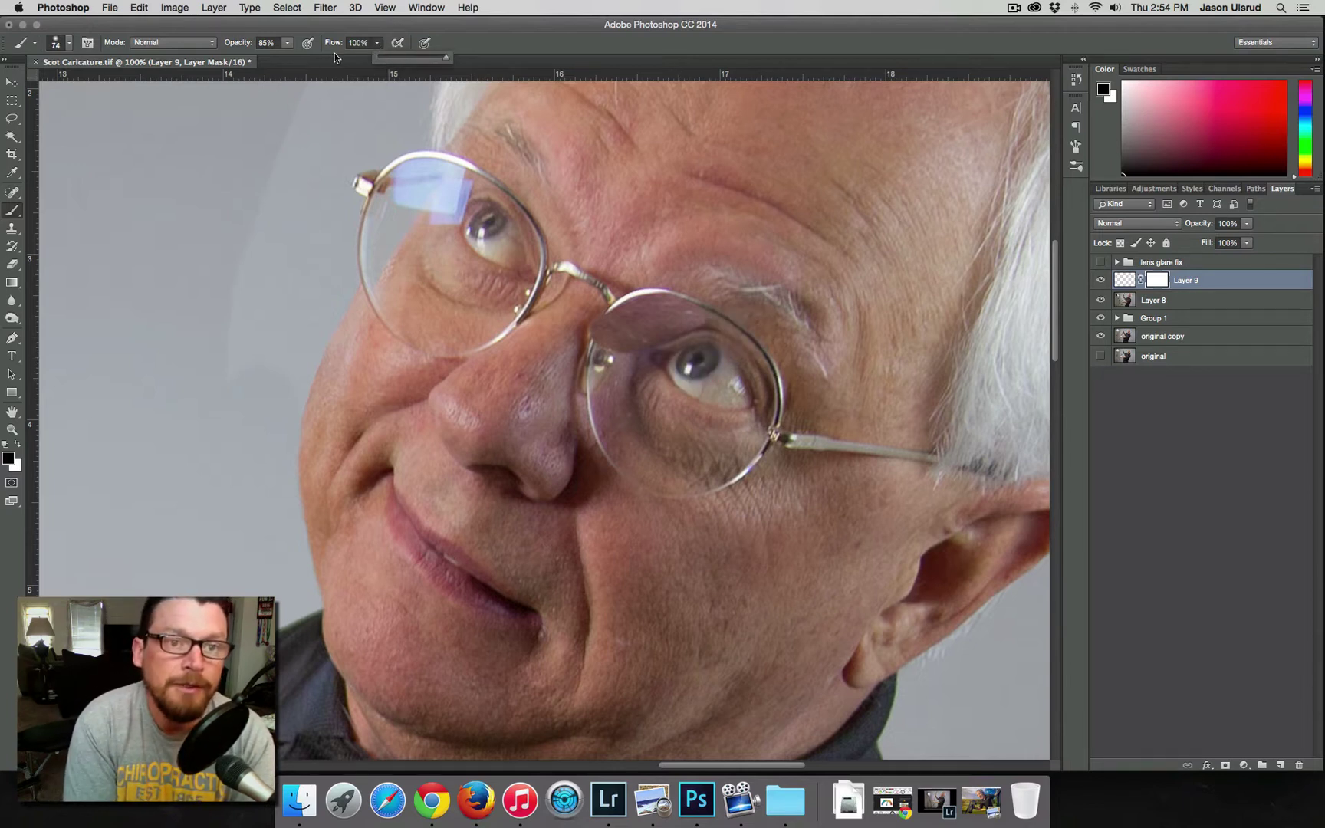
{"action": "left_click", "coordinate": [288, 43]}
{"action": "left_click_drag", "start_coordinate": [292, 58], "coordinate": [302, 57]}
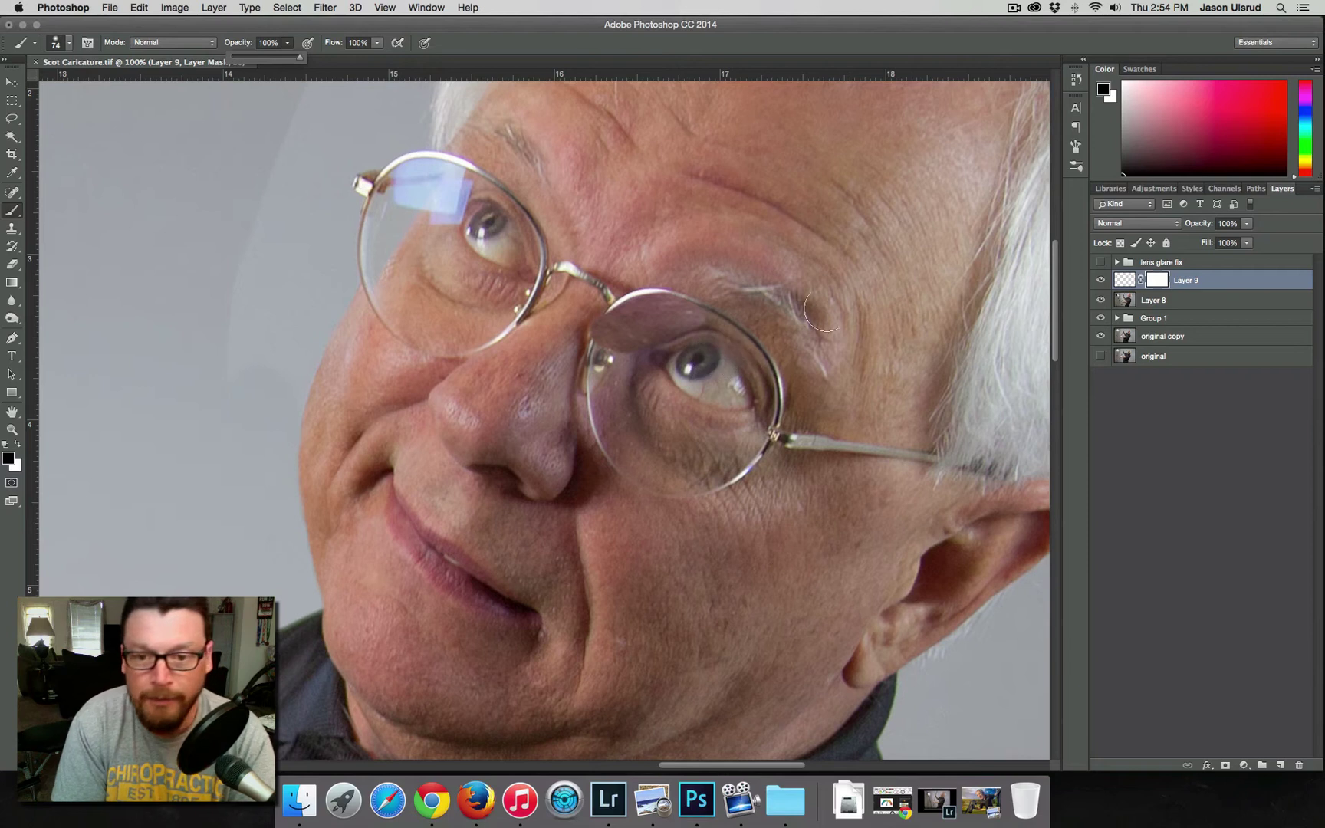
{"action": "mouse_move", "coordinate": [828, 306]}
{"action": "left_mouse_down"}
{"action": "mouse_move", "coordinate": [834, 351]}
{"action": "mouse_move", "coordinate": [829, 278]}
{"action": "left_mouse_up"}
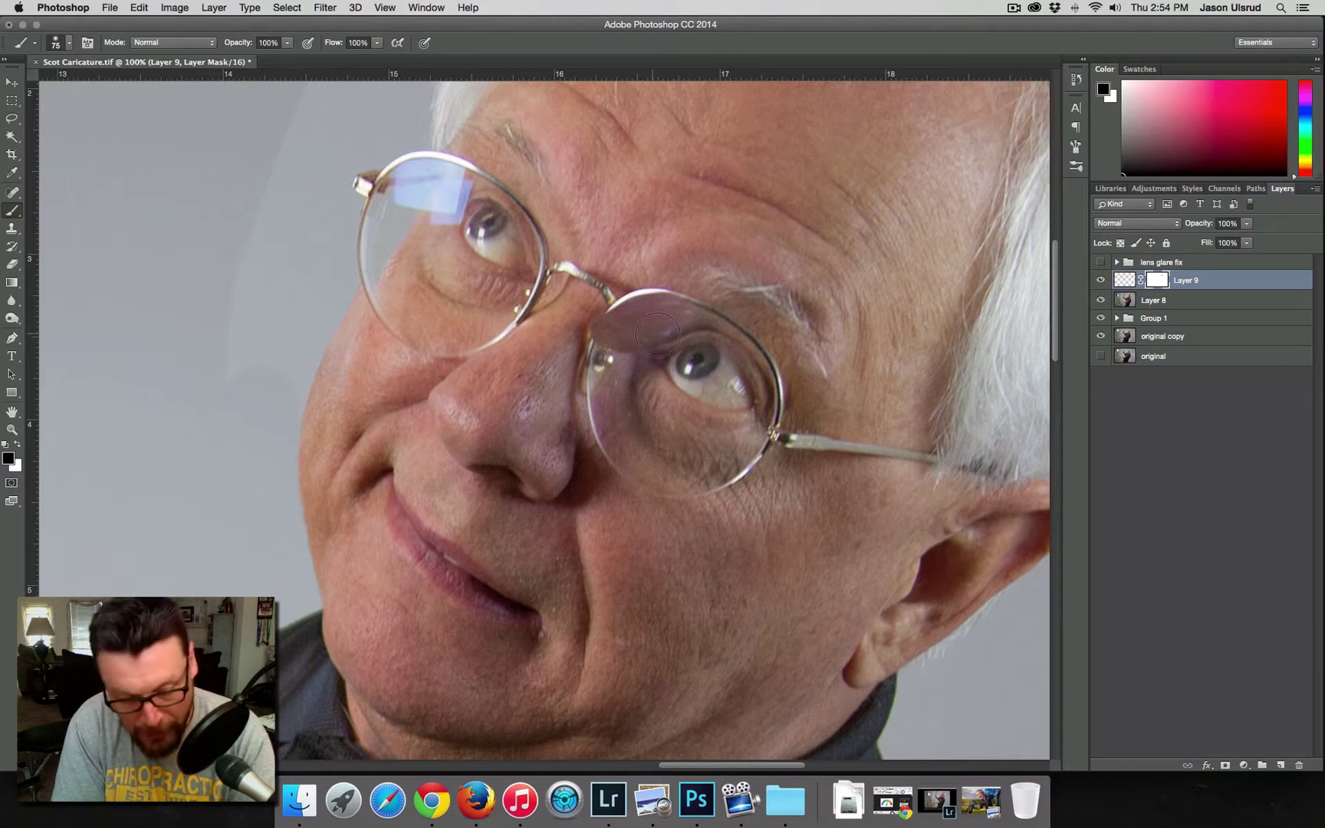
Step: Paint Layer 9's mask in black and white to blend the patch's lower edge and uncover the nose pad and nearby frame
{"action": "left_click_drag", "start_coordinate": [667, 345], "coordinate": [661, 336]}
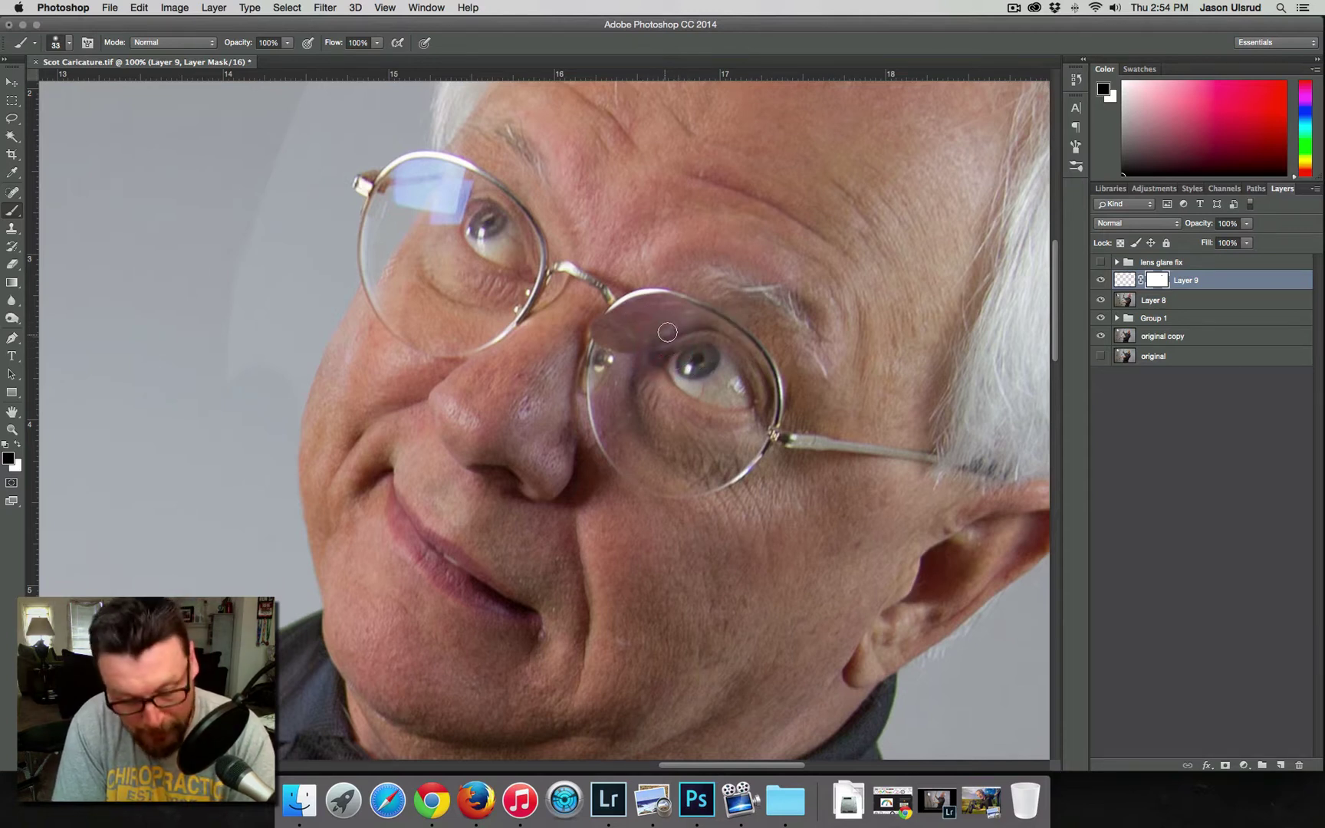
{"action": "key", "text": "x"}
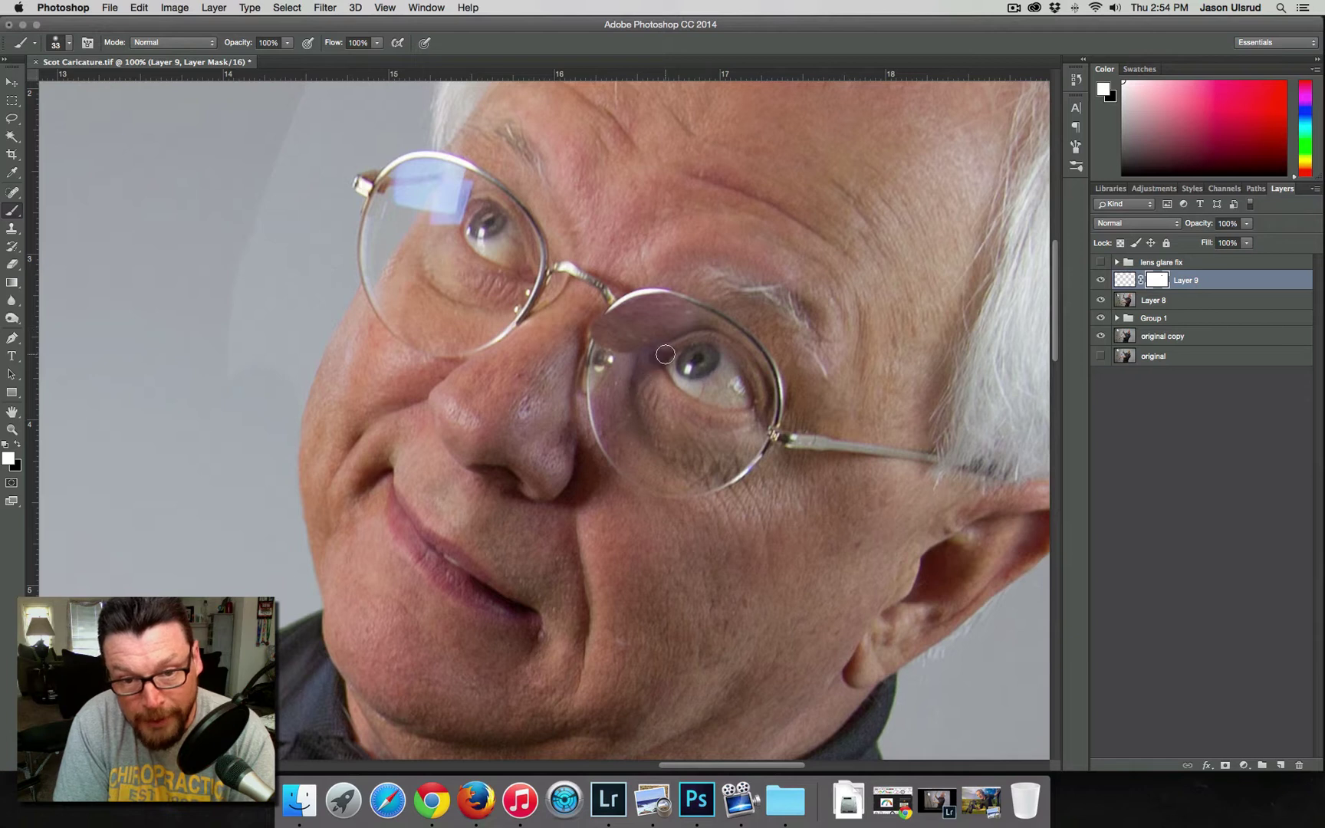
{"action": "left_click_drag", "start_coordinate": [661, 353], "coordinate": [661, 354]}
{"action": "key", "text": "x"}
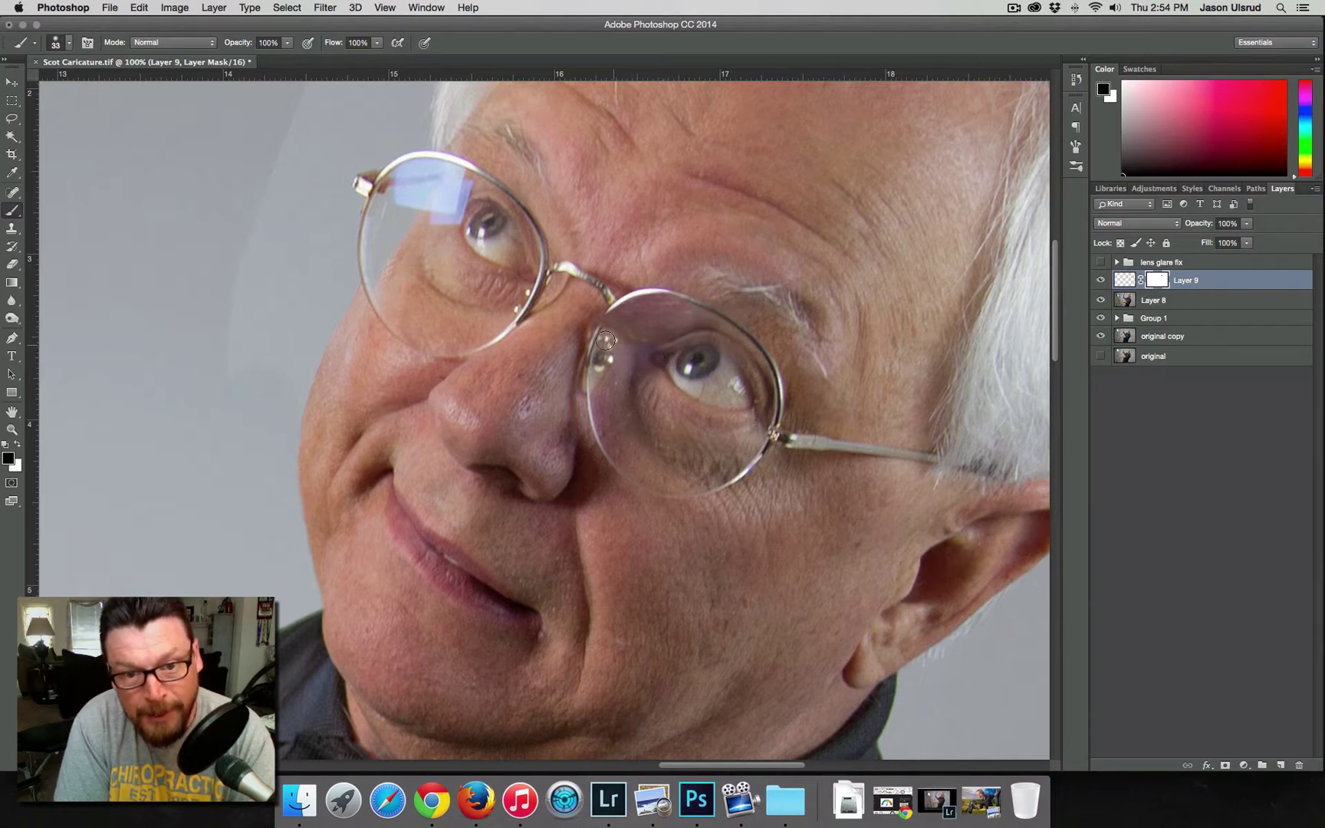
{"action": "left_click_drag", "start_coordinate": [607, 348], "coordinate": [607, 364]}
{"action": "left_click_drag", "start_coordinate": [611, 364], "coordinate": [614, 364]}
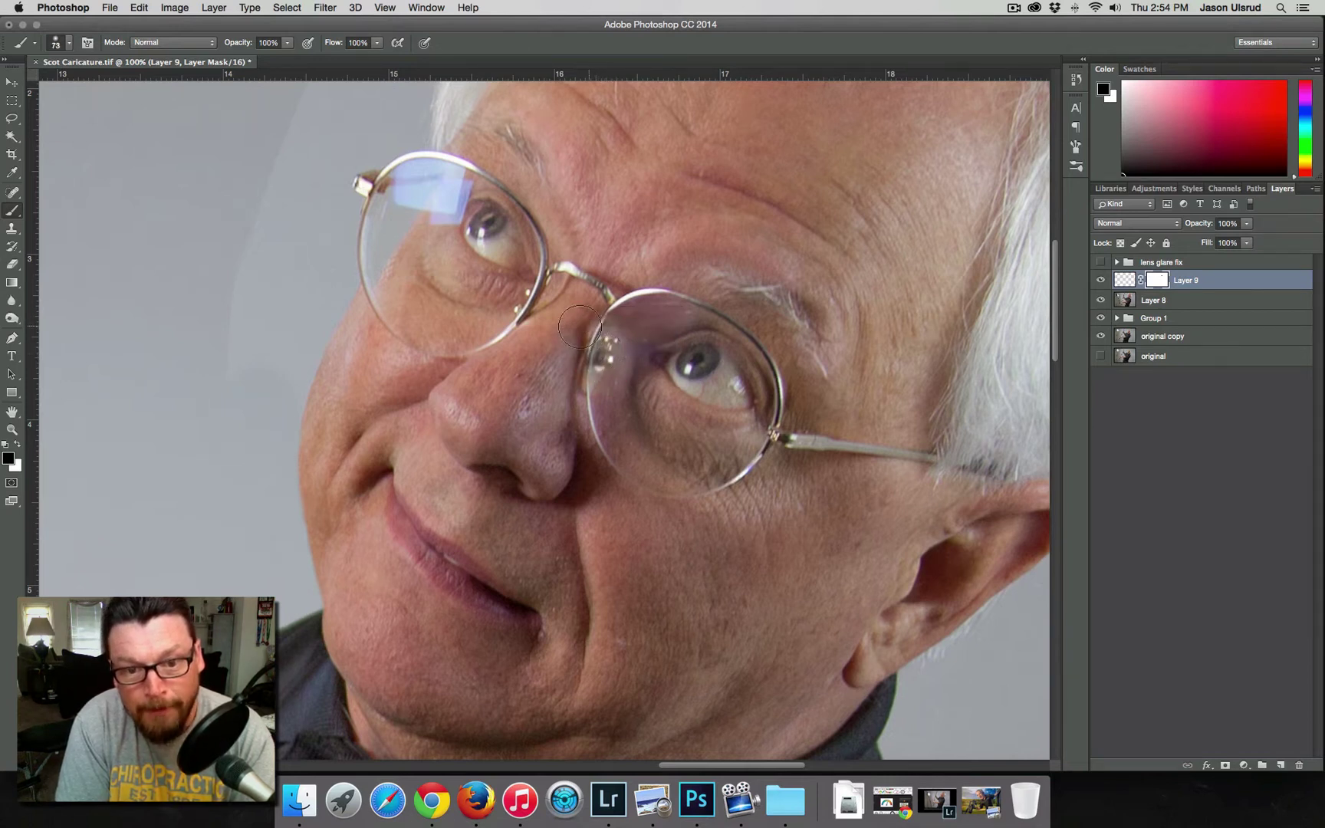
{"action": "left_click_drag", "start_coordinate": [584, 305], "coordinate": [598, 309]}
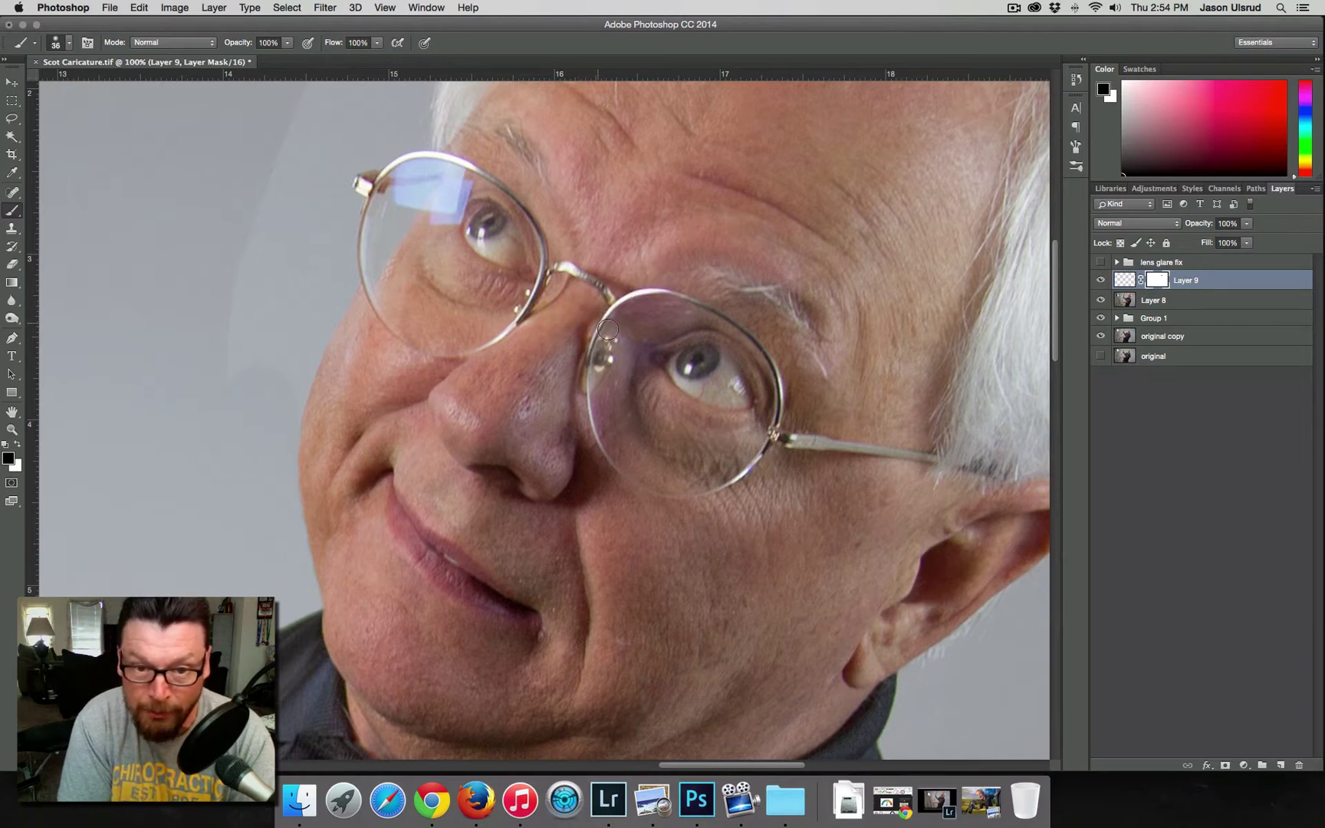
Step: Reduce the brush to 21 px and paint black on Layer 9's mask along the right lens's upper rim to uncover the frame
{"action": "key", "text": "x"}
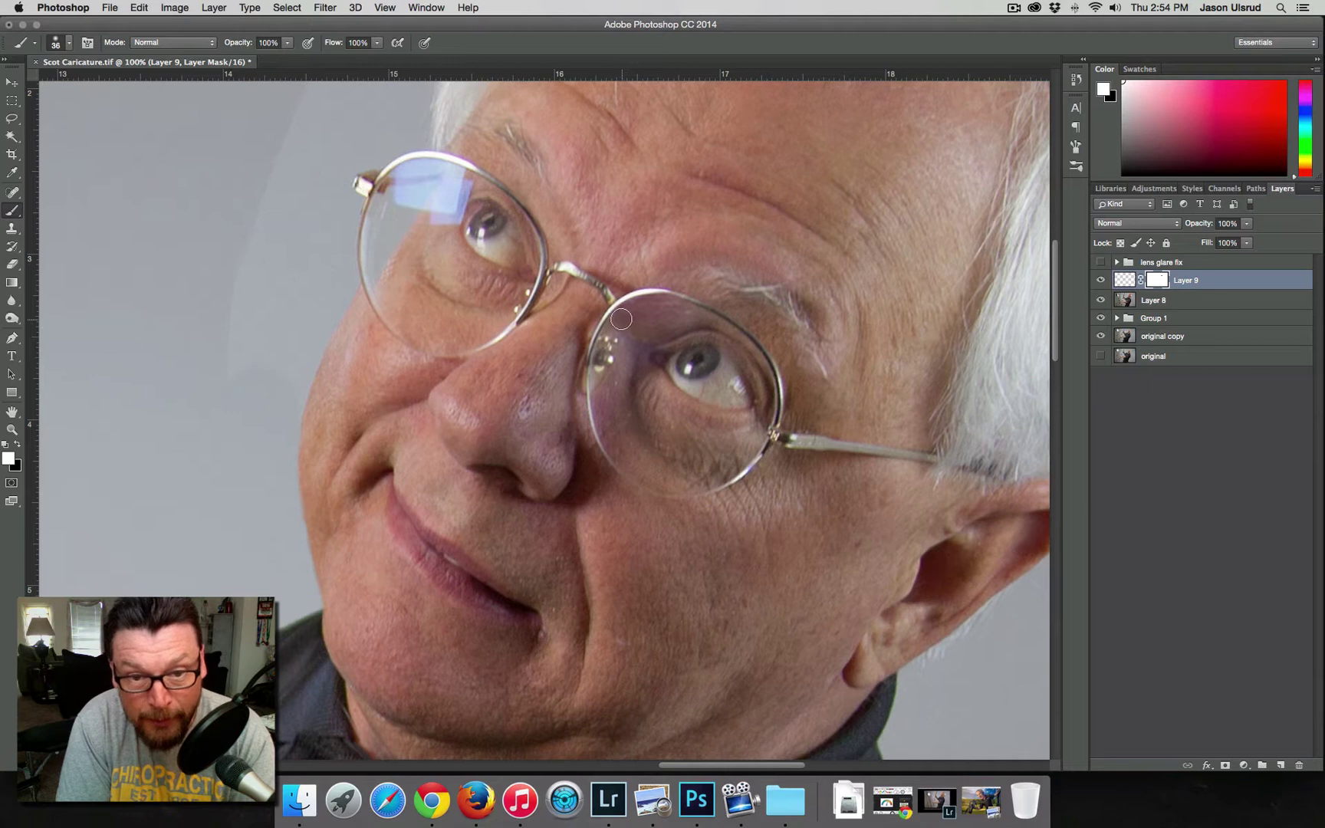
{"action": "key", "text": "x"}
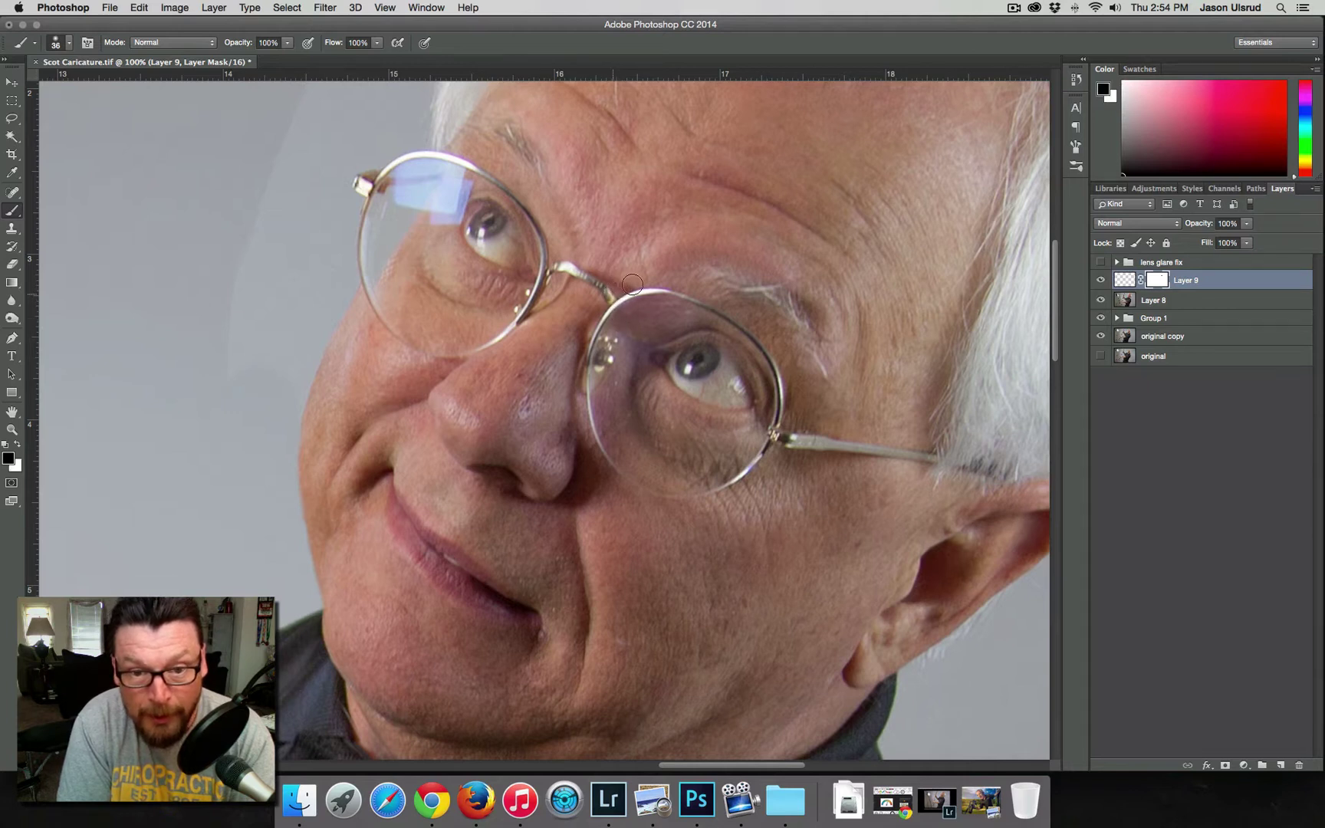
{"action": "left_click_drag", "start_coordinate": [632, 284], "coordinate": [628, 289]}
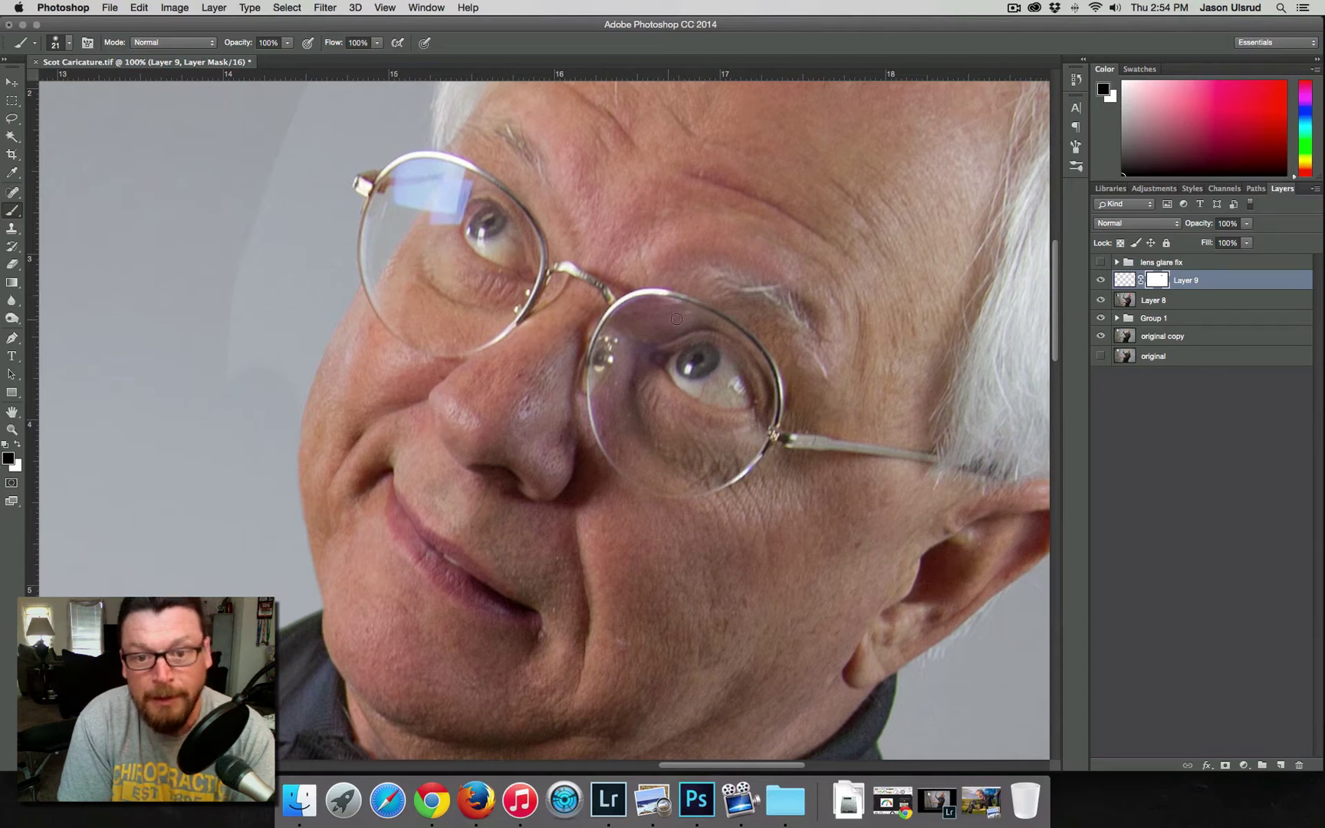
{"action": "key", "text": "x"}
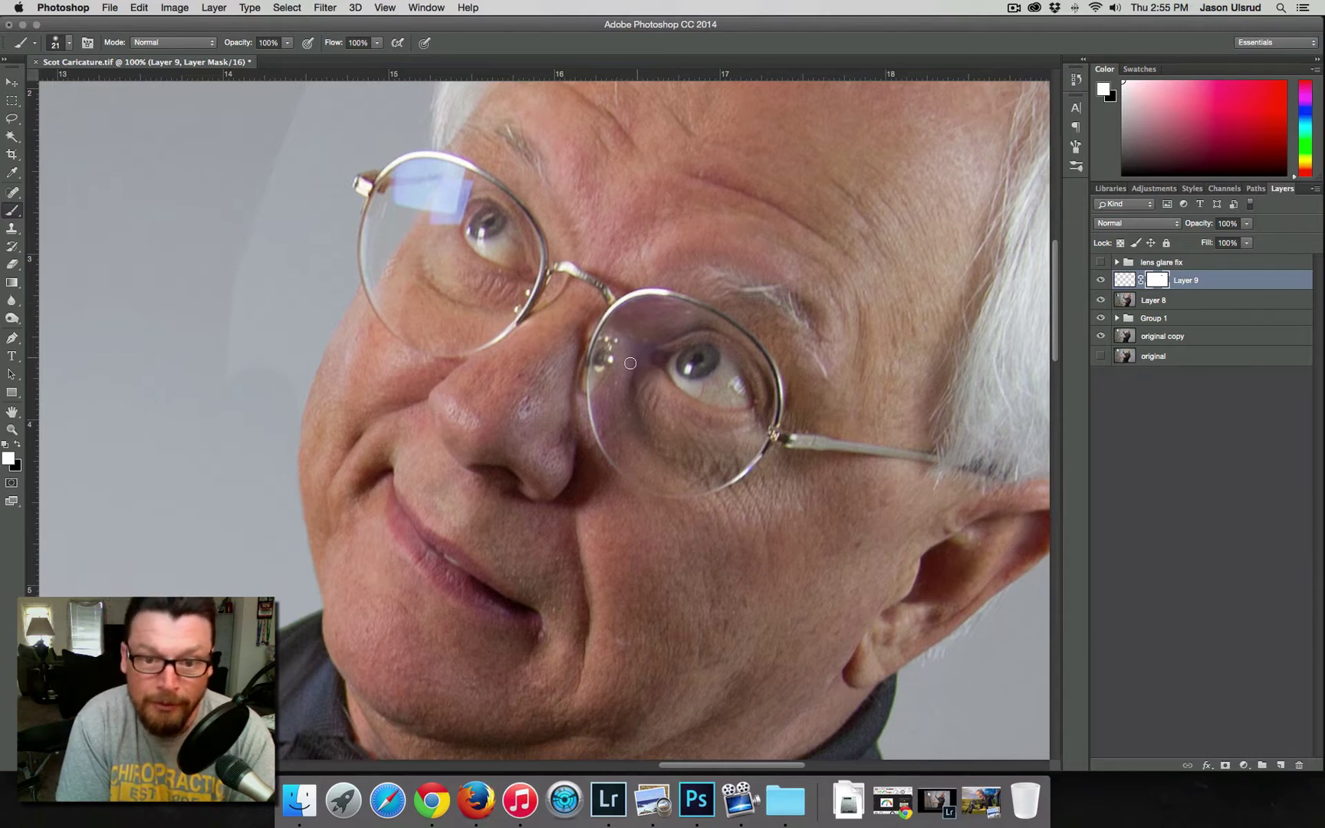
Step: Check the retouched right lens against the whole photo, then return to a close view of the face
{"action": "key", "text": "space"}
{"action": "left_click", "coordinate": [623, 486], "text": "alt"}
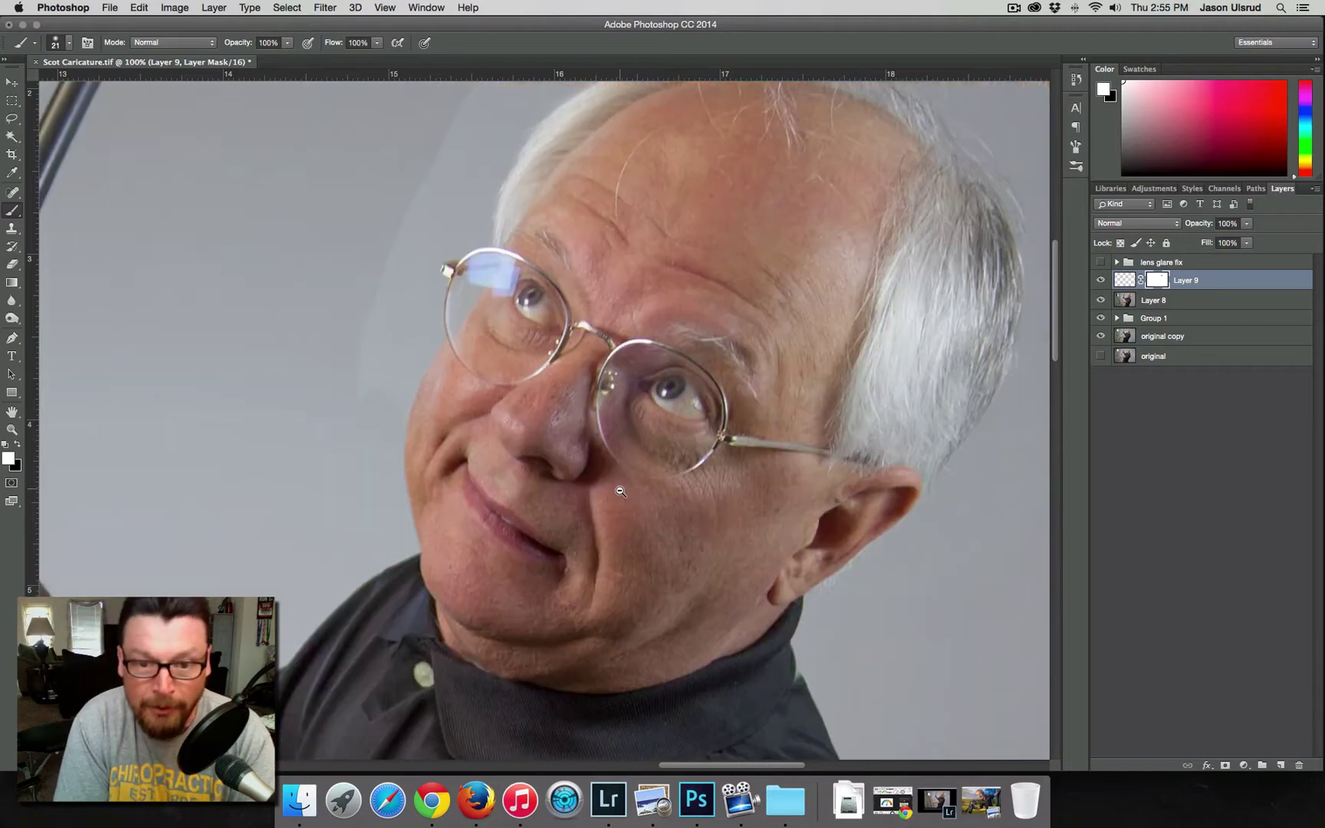
{"action": "left_click", "coordinate": [630, 541], "text": "alt"}
{"action": "left_click", "coordinate": [640, 545], "text": "alt"}
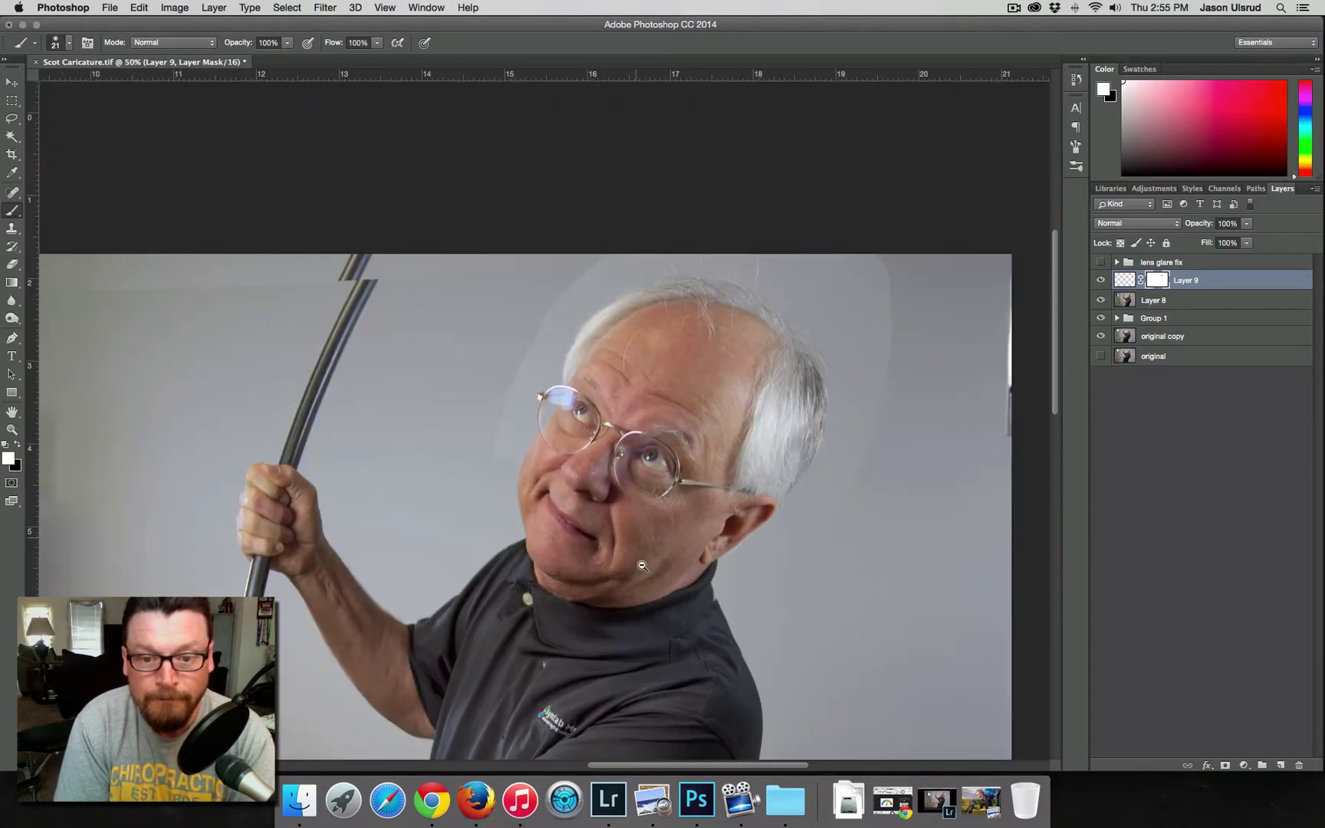
{"action": "left_click", "coordinate": [637, 567], "text": "alt"}
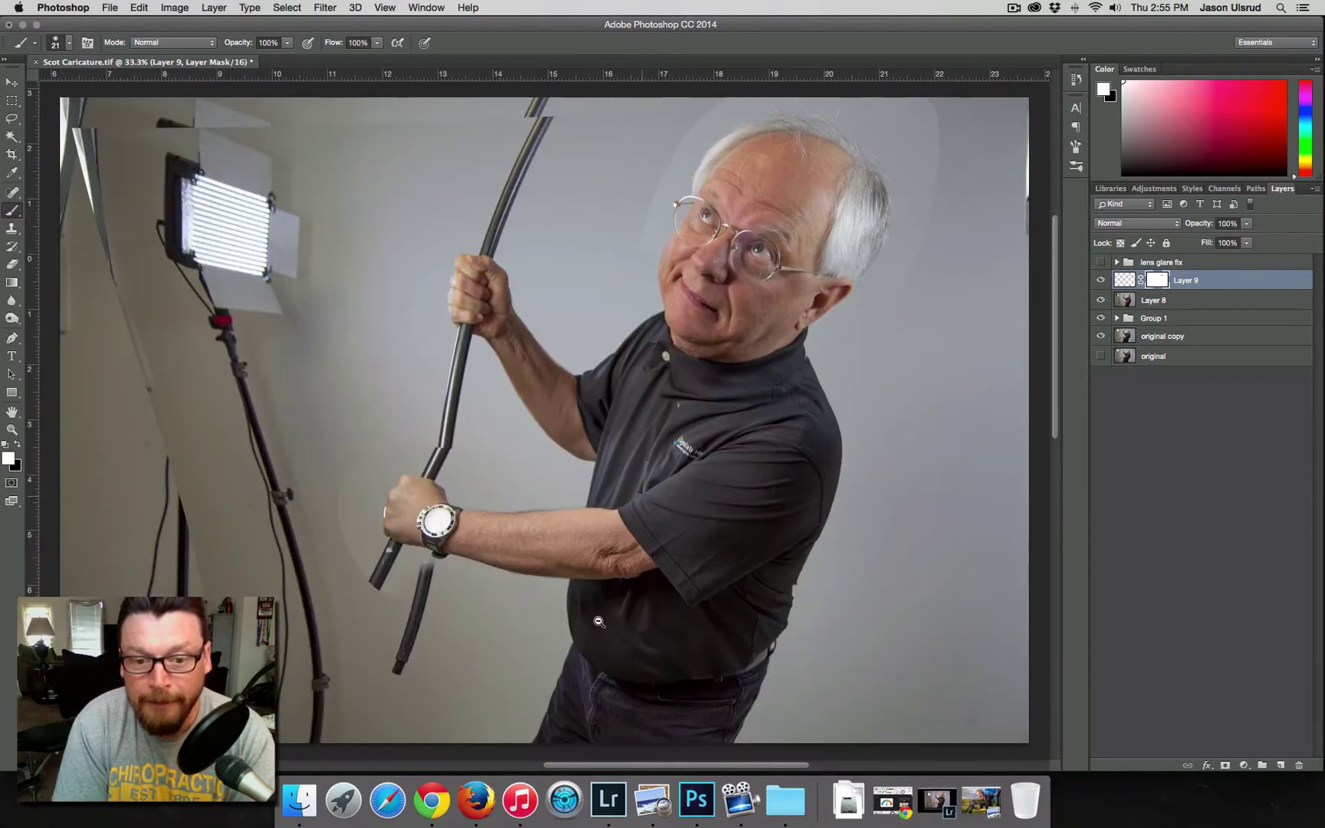
{"action": "left_click", "coordinate": [661, 368], "text": "super"}
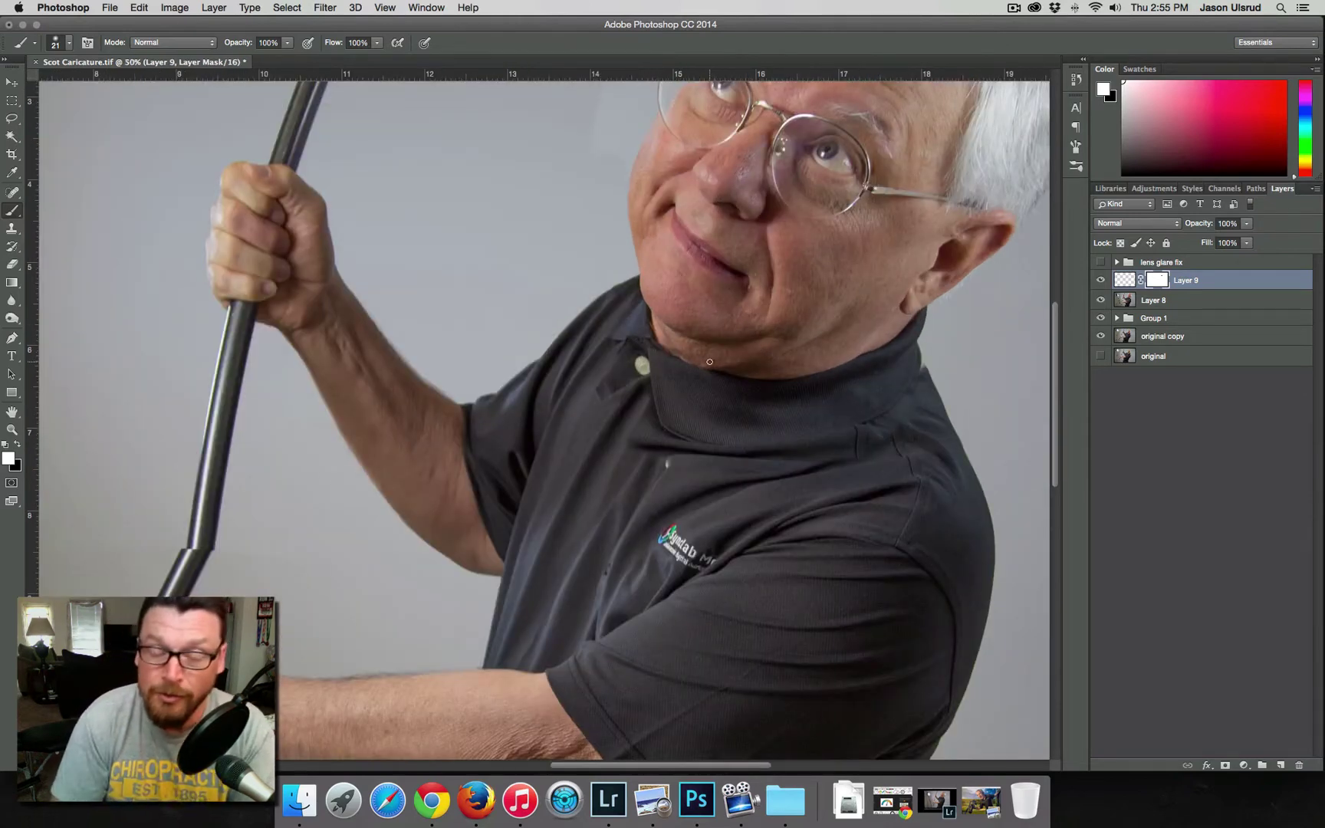
{"action": "left_click_drag", "start_coordinate": [725, 383], "coordinate": [701, 450]}
{"action": "left_click", "coordinate": [709, 335], "text": "super"}
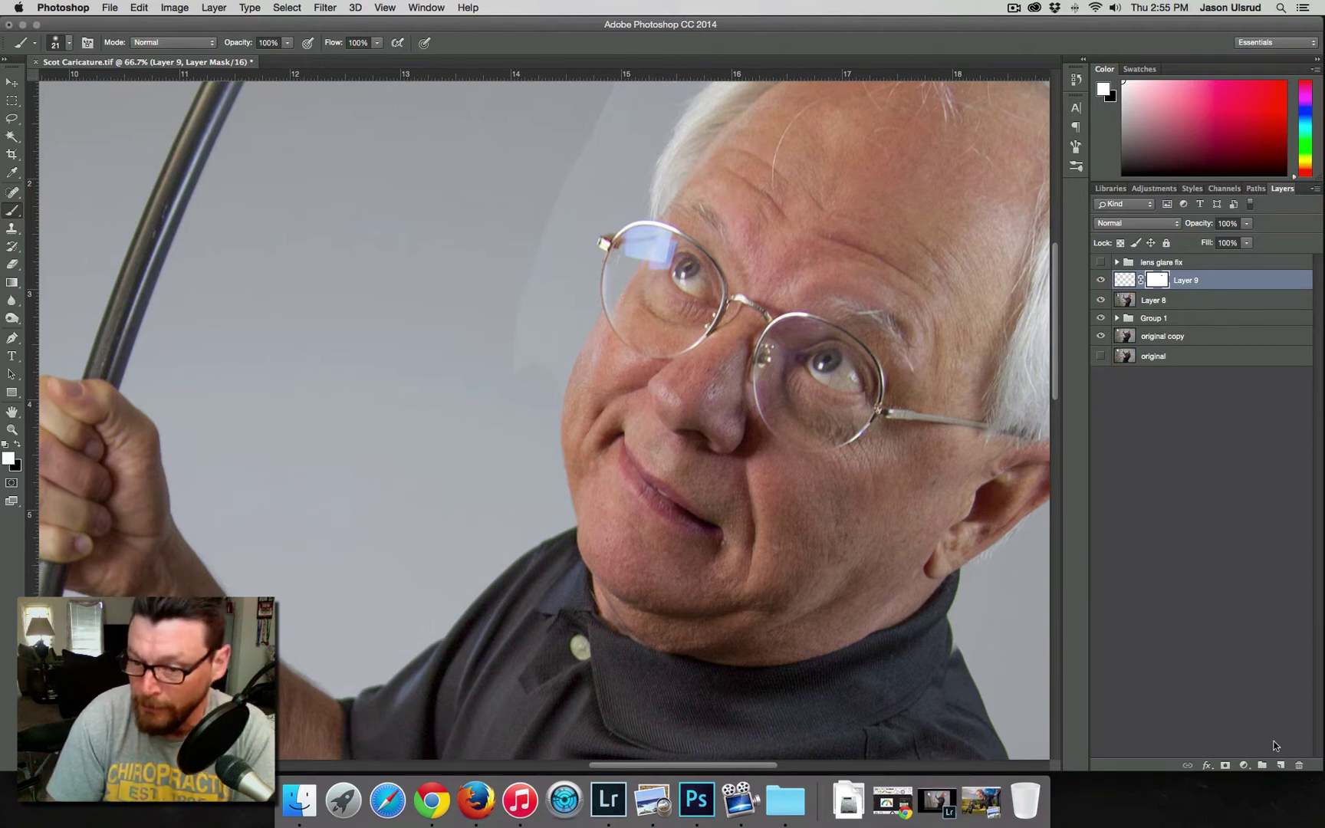
Step: Add a new empty layer above Layer 9, then put Layer 9 in its own group named "left lens"
{"action": "left_click", "coordinate": [1278, 765]}
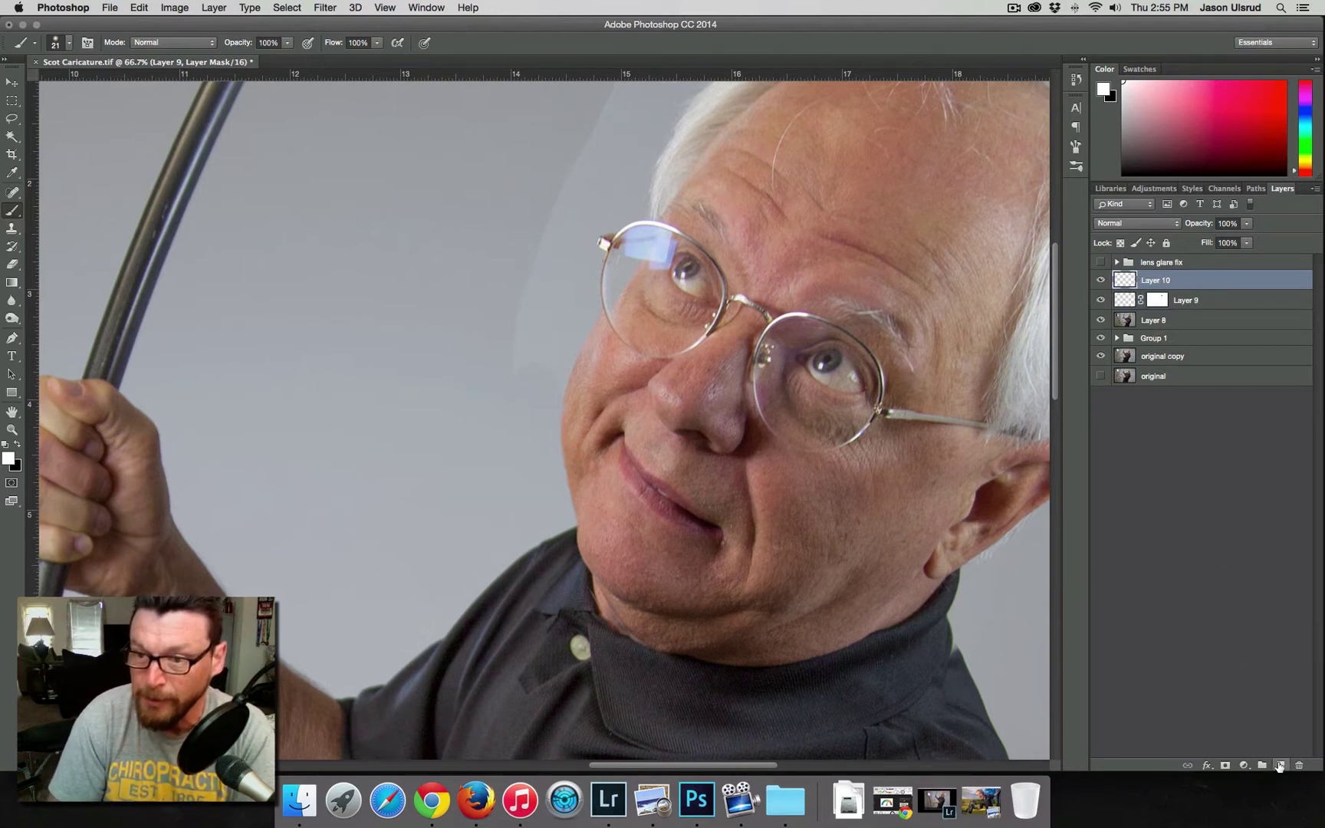
{"action": "left_click", "coordinate": [1185, 302]}
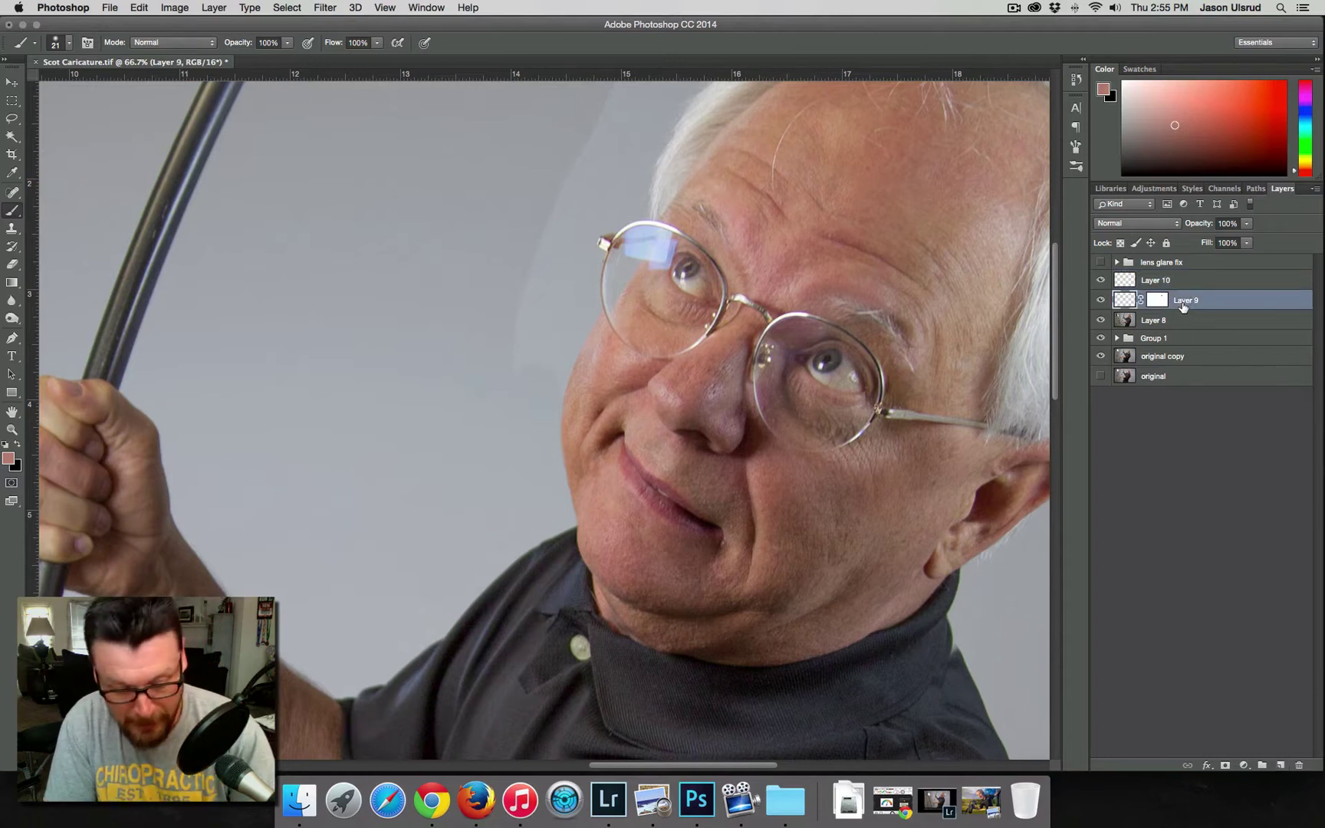
{"action": "key", "text": "super+g"}
{"action": "double_click", "coordinate": [1161, 299]}
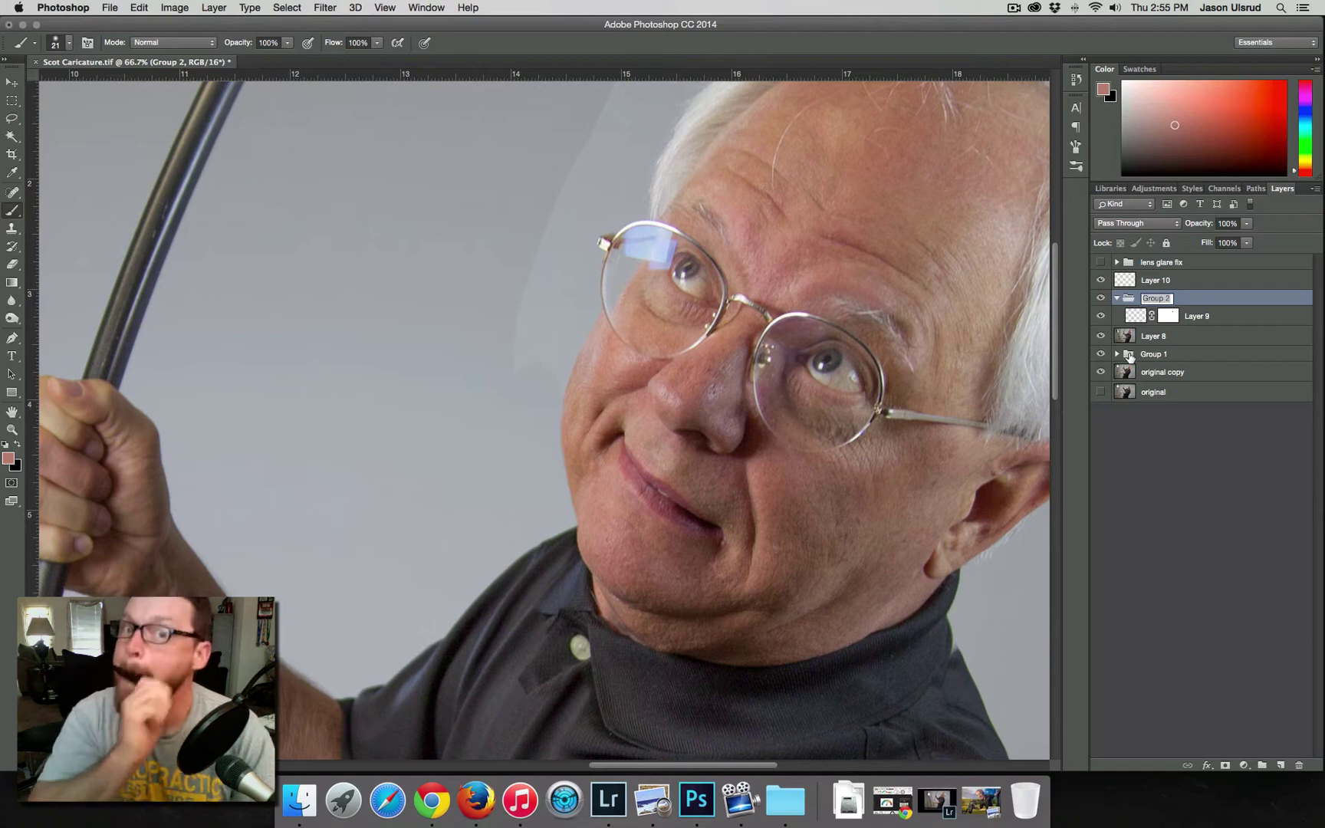
{"action": "type", "text": "right"}
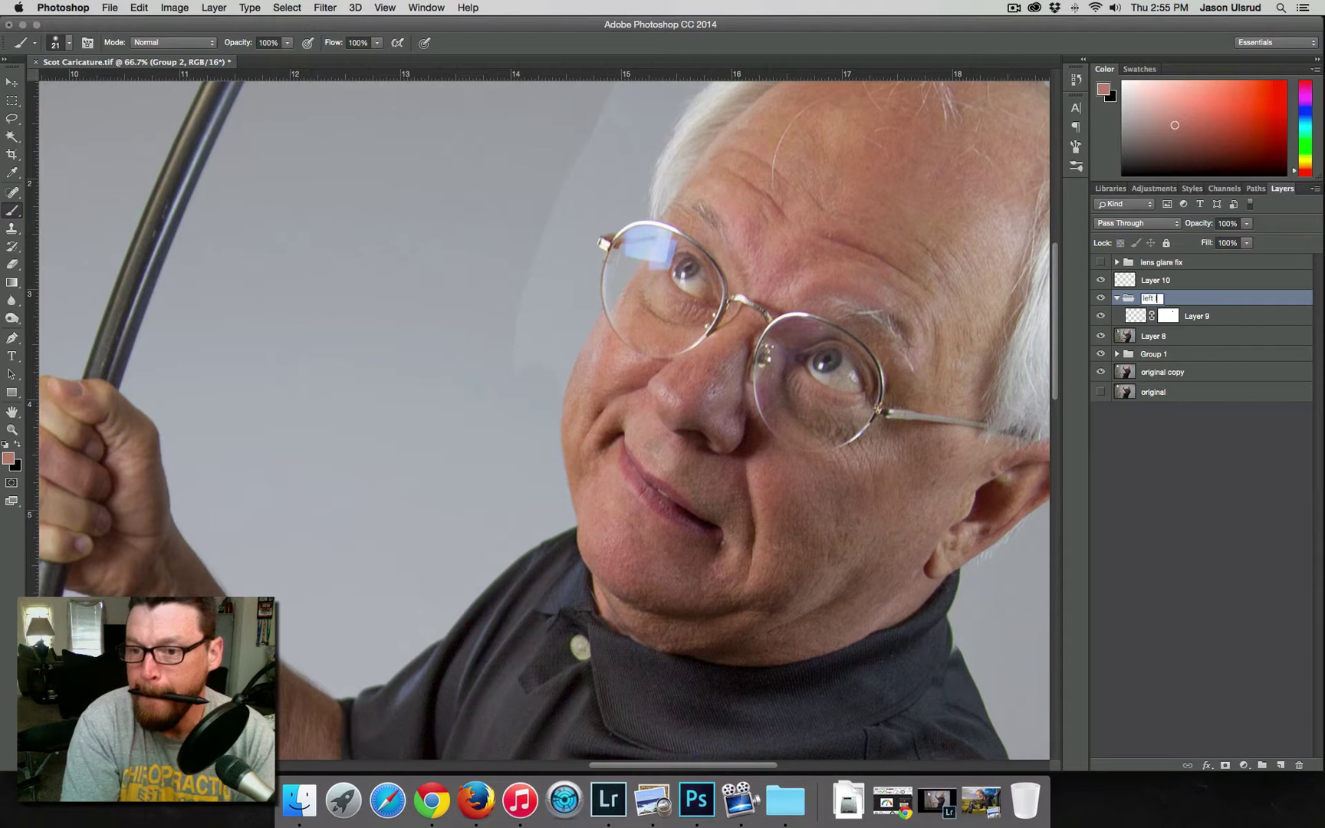
{"action": "type", "text": "lens"}
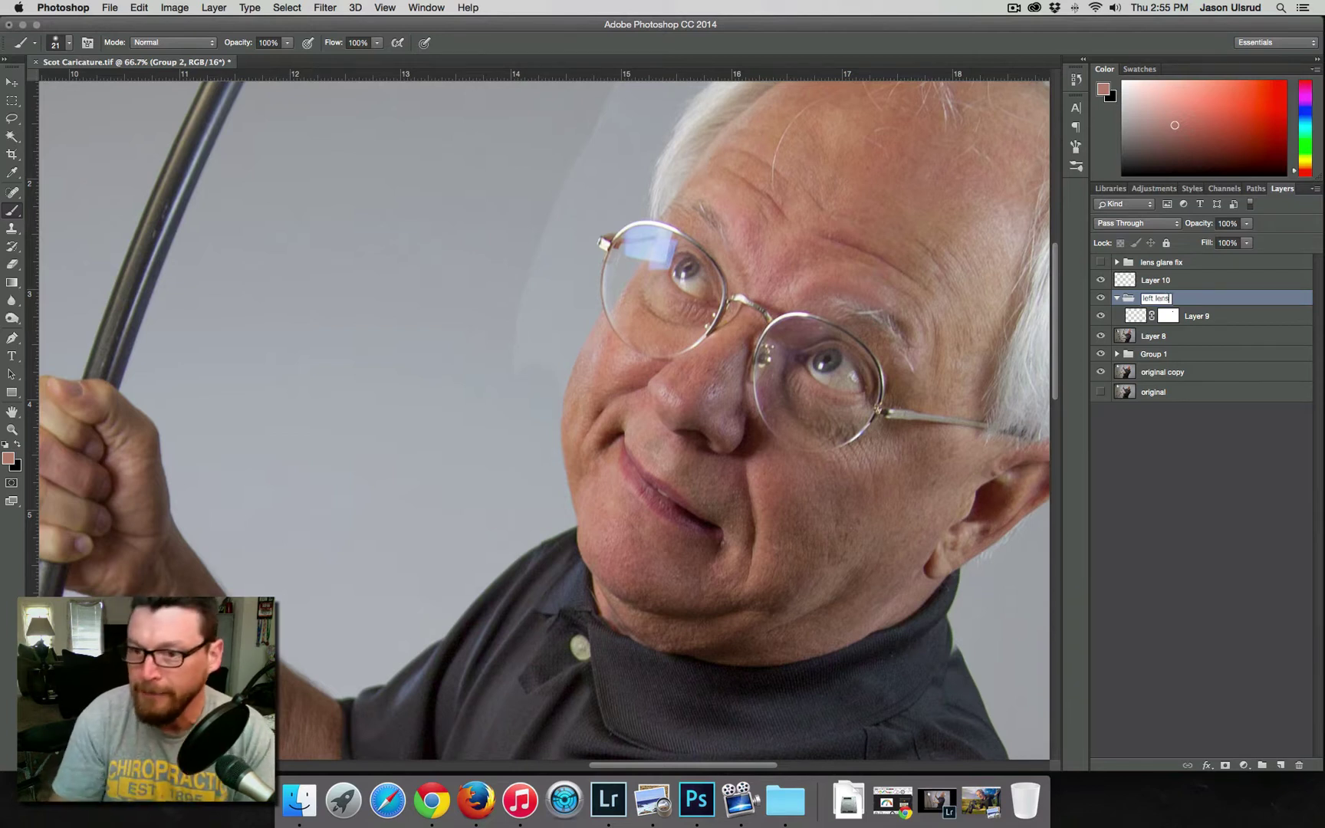
{"action": "left_click", "coordinate": [1201, 301]}
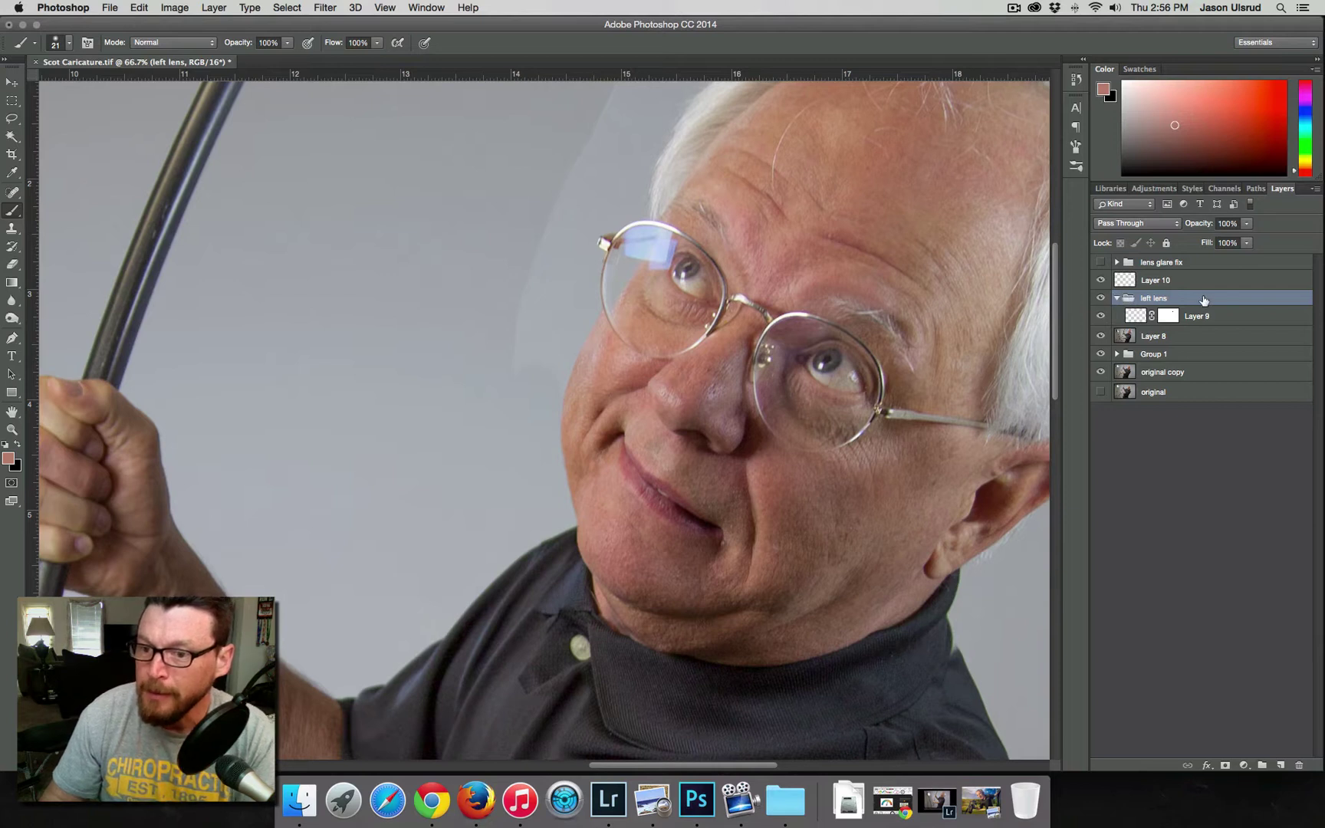
Step: Move the "left lens" group above Layer 10 and collapse it
{"action": "left_click_drag", "start_coordinate": [1204, 301], "coordinate": [1119, 279]}
{"action": "left_click", "coordinate": [1117, 278]}
{"action": "left_click", "coordinate": [1162, 297]}
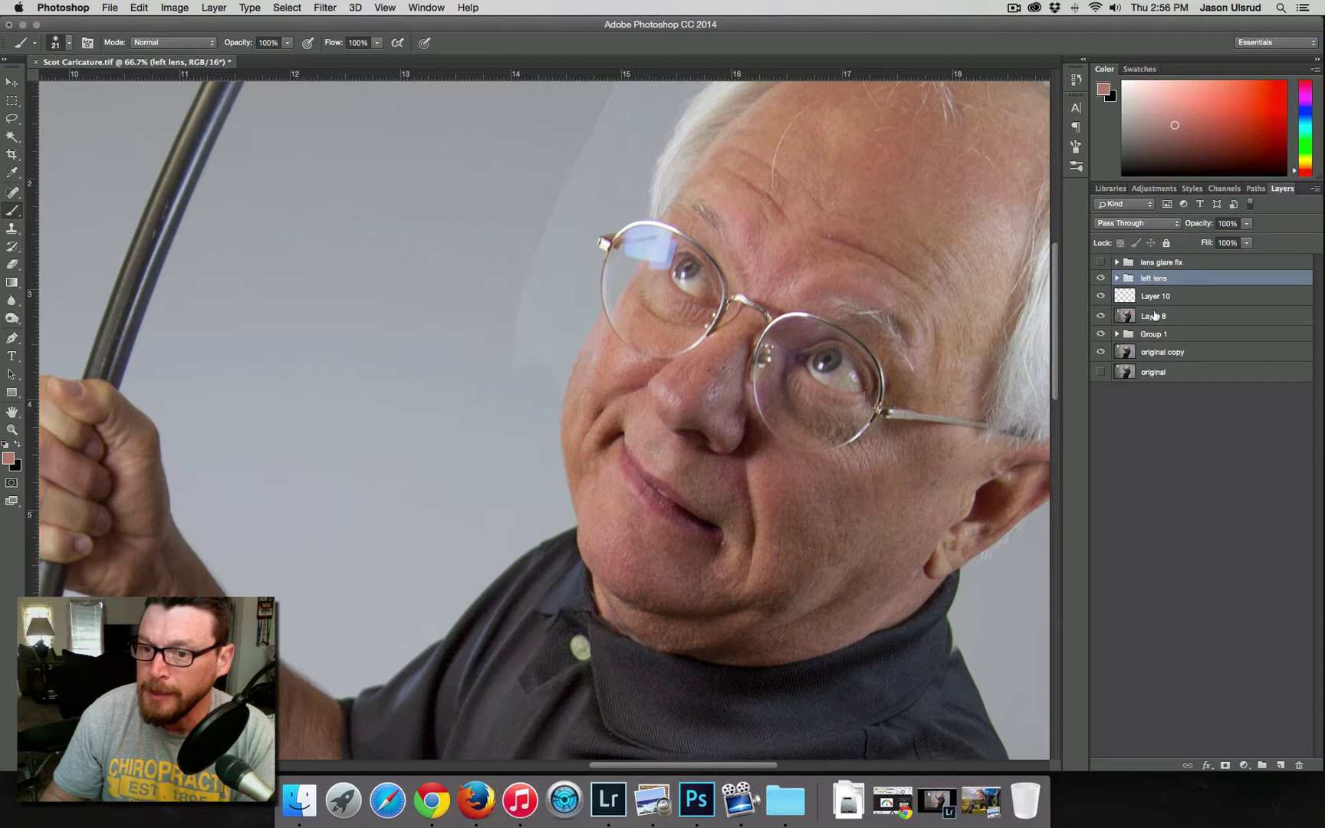
Step: Lasso a small cheek-skin patch inside the photo's left-side lens on Layer 8 and paste it onto Layer 10
{"action": "left_click", "coordinate": [1155, 317]}
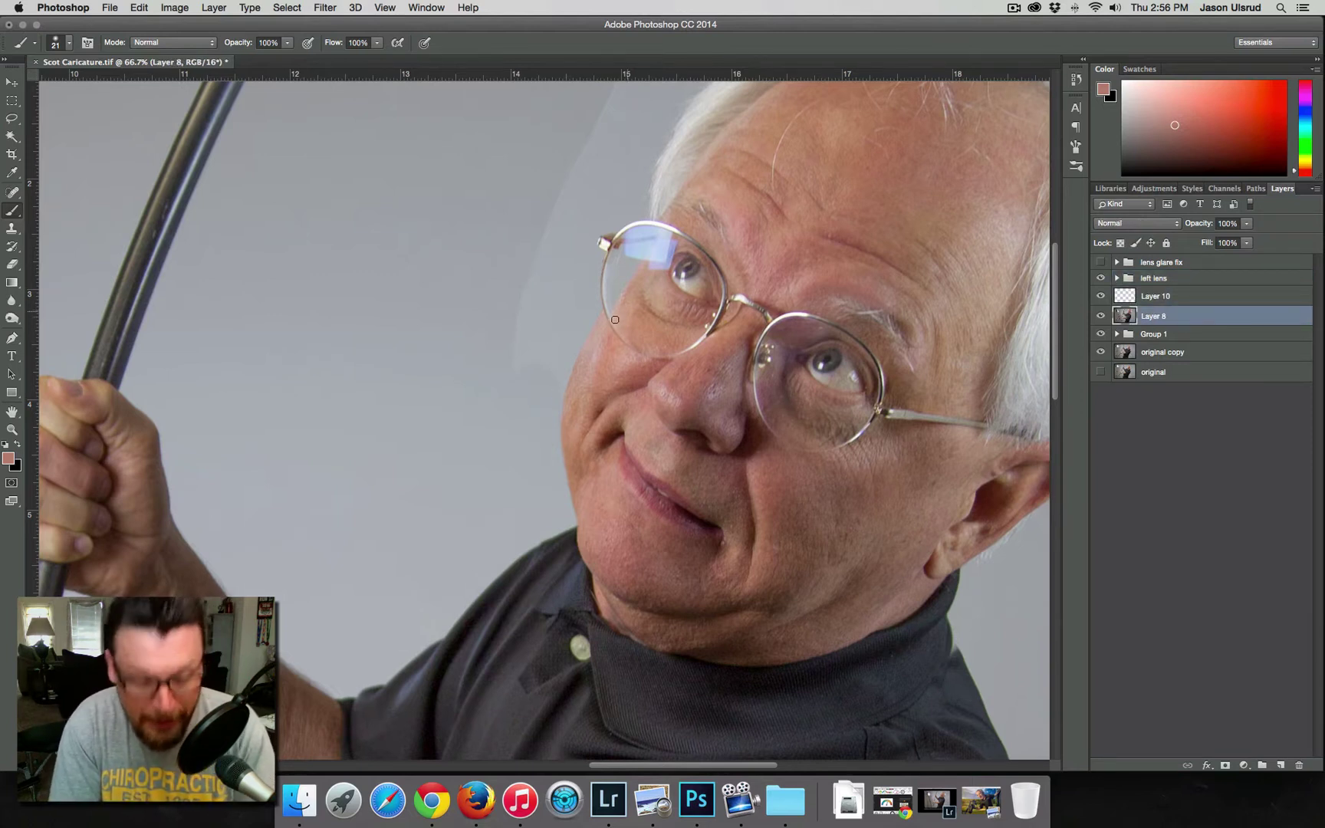
{"action": "left_click", "coordinate": [647, 308], "text": "super"}
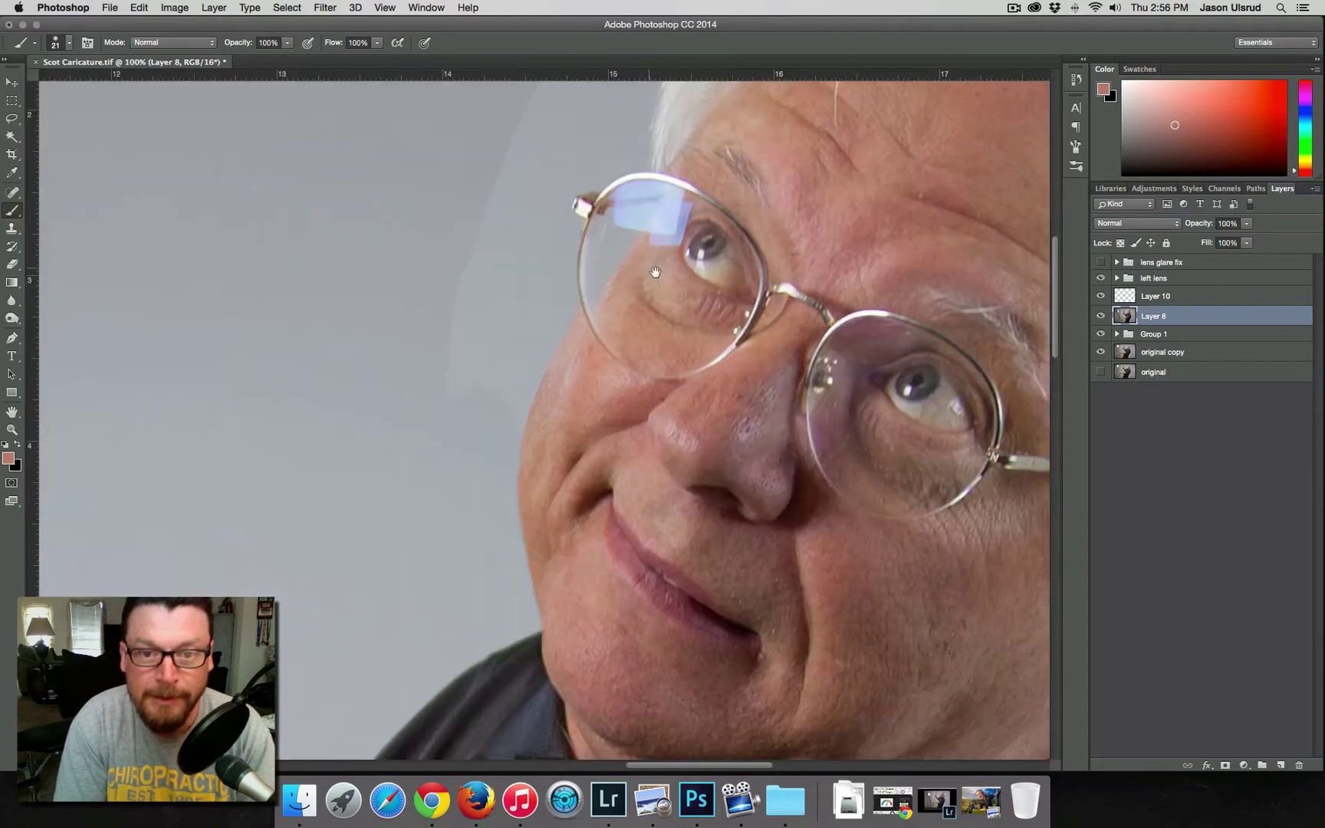
{"action": "scroll", "coordinate": [650, 307], "scroll_direction": "up", "scroll_amount": 5}
{"action": "left_click", "coordinate": [21, 121]}
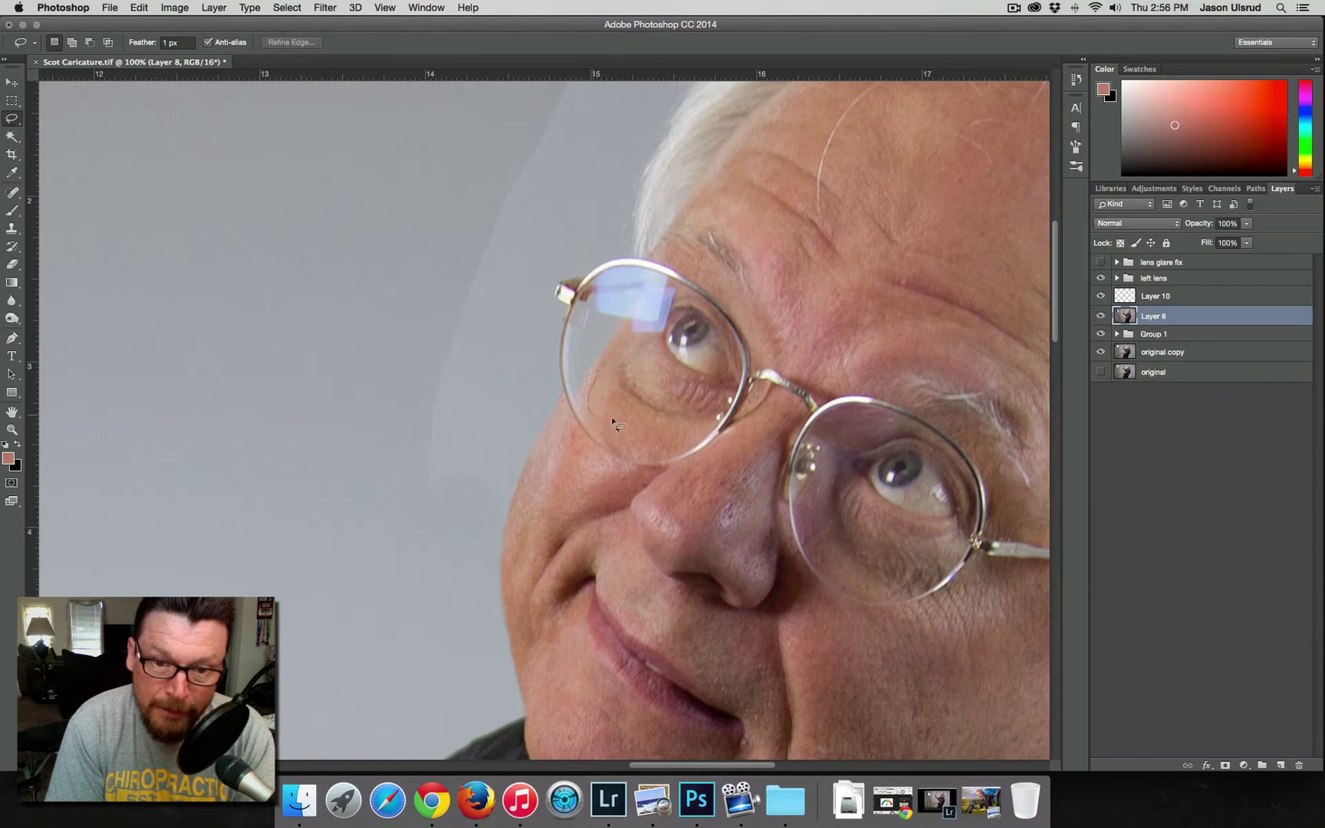
{"action": "mouse_move", "coordinate": [613, 423]}
{"action": "left_mouse_down"}
{"action": "mouse_move", "coordinate": [623, 383]}
{"action": "mouse_move", "coordinate": [608, 362]}
{"action": "left_mouse_up"}
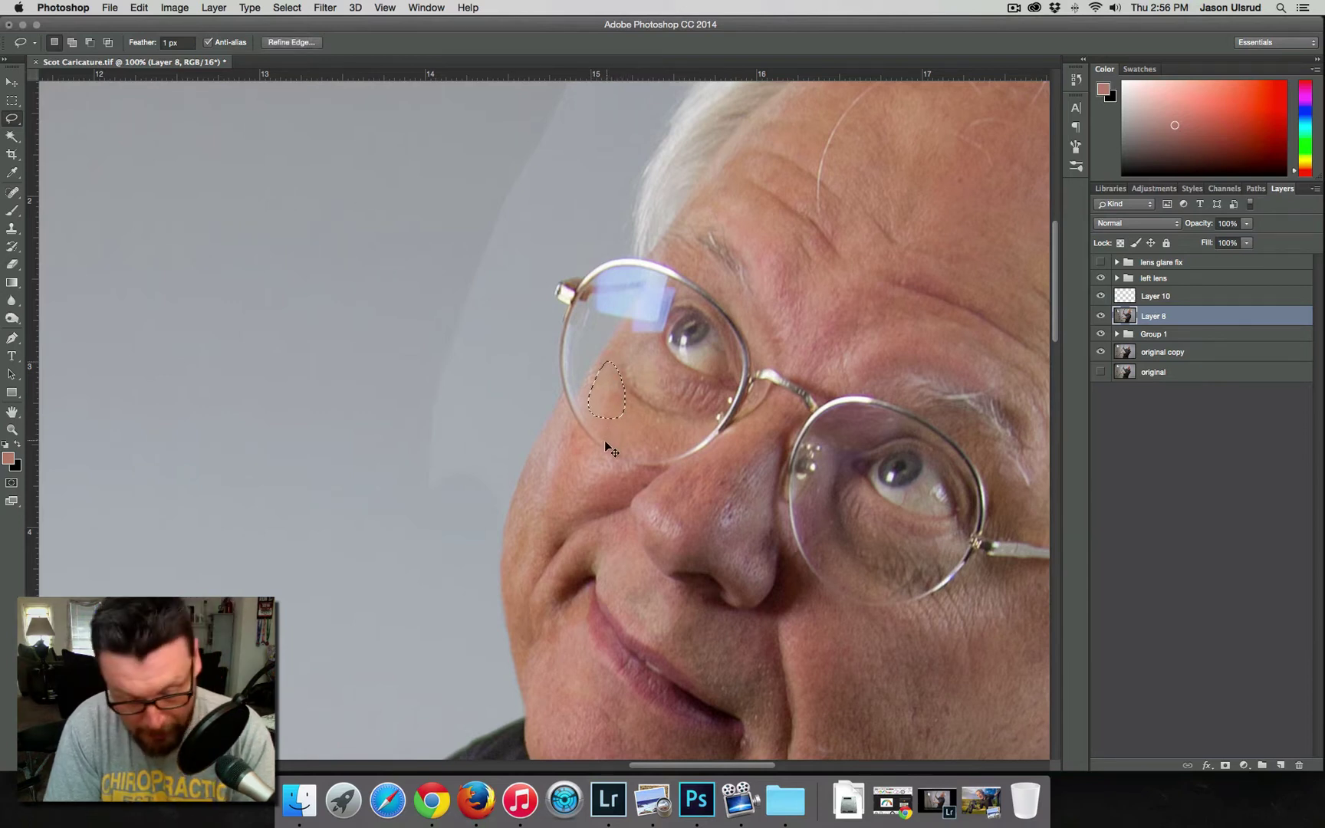
{"action": "key", "text": "super+c"}
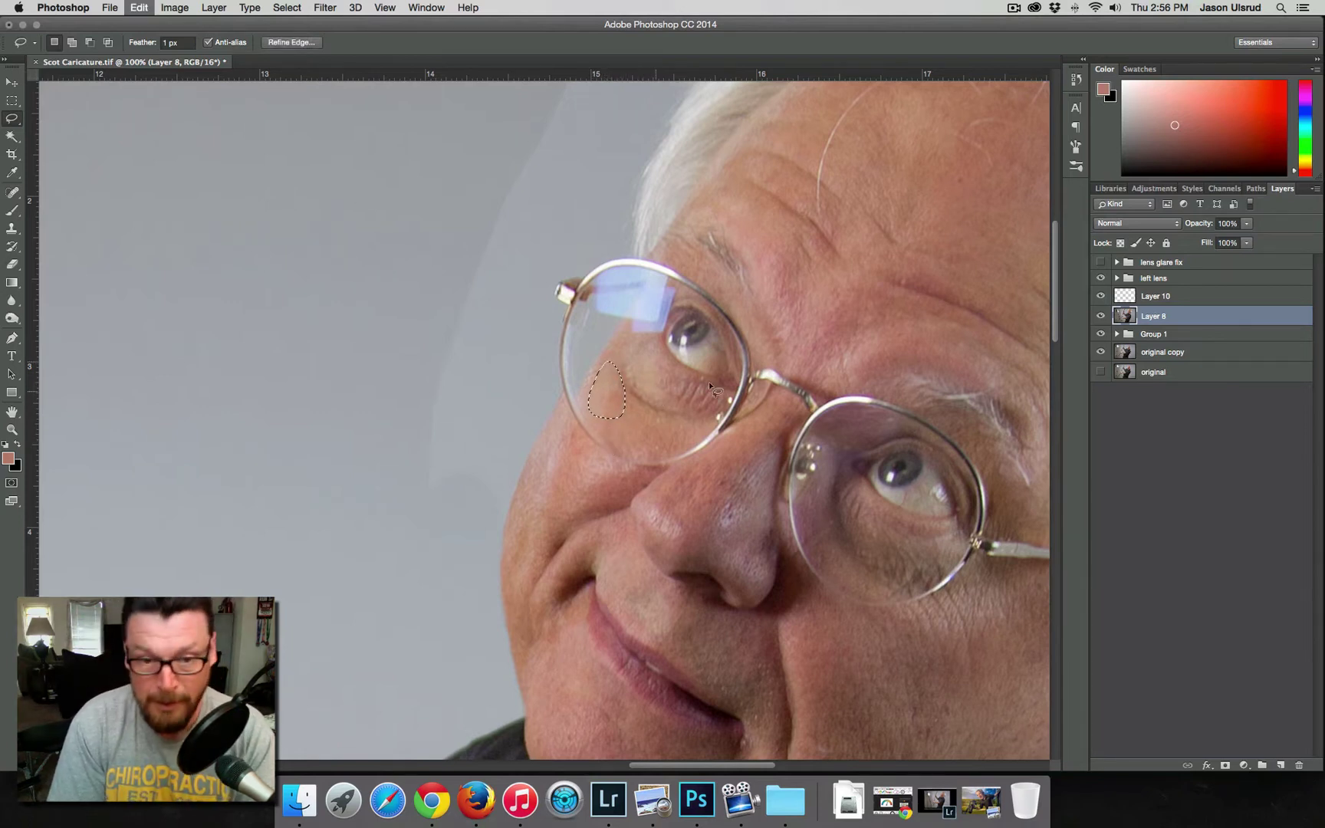
{"action": "left_click", "coordinate": [1216, 299]}
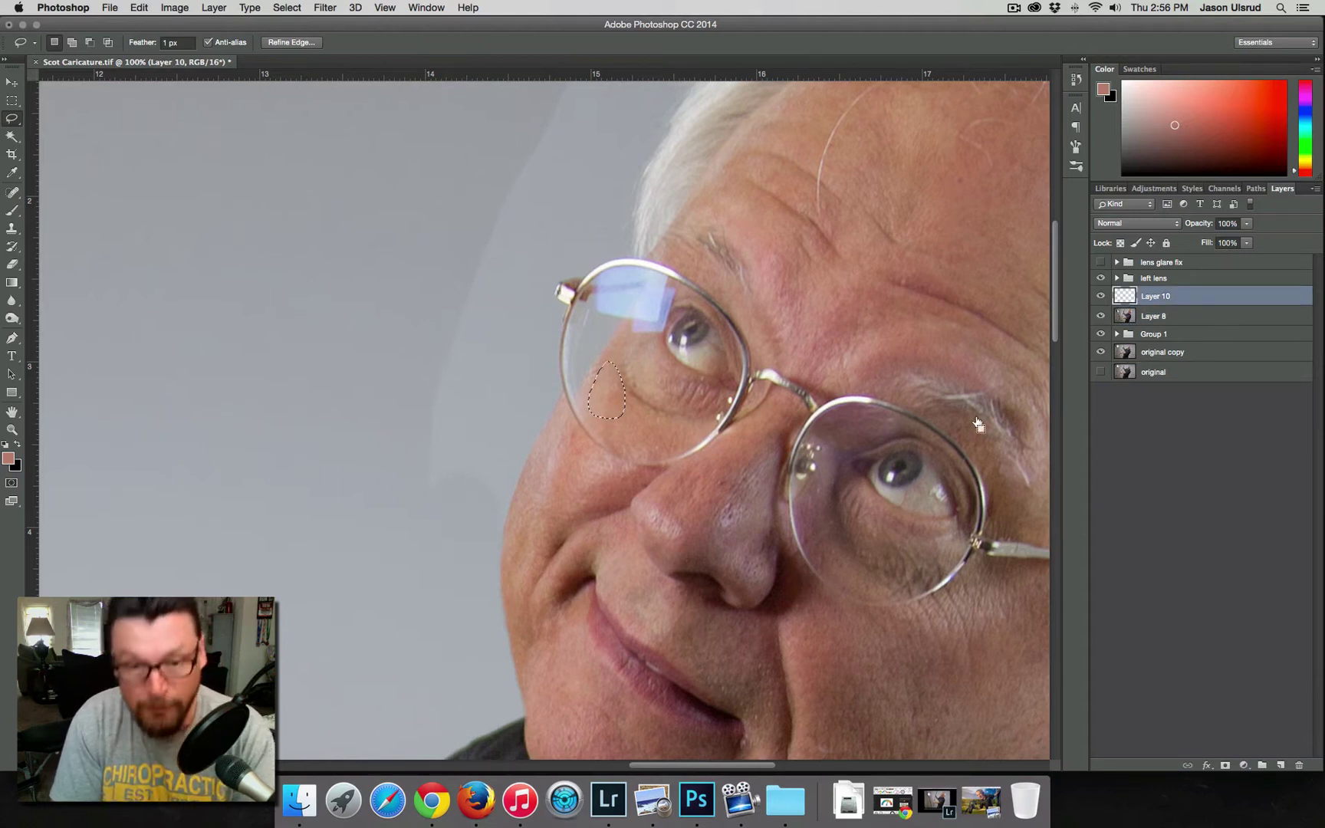
{"action": "key", "text": "super+z"}
Step: Move the pasted patch over the blue glare beside the eye, then duplicate it and shift the copy to cover more glare
{"action": "left_click", "coordinate": [13, 84]}
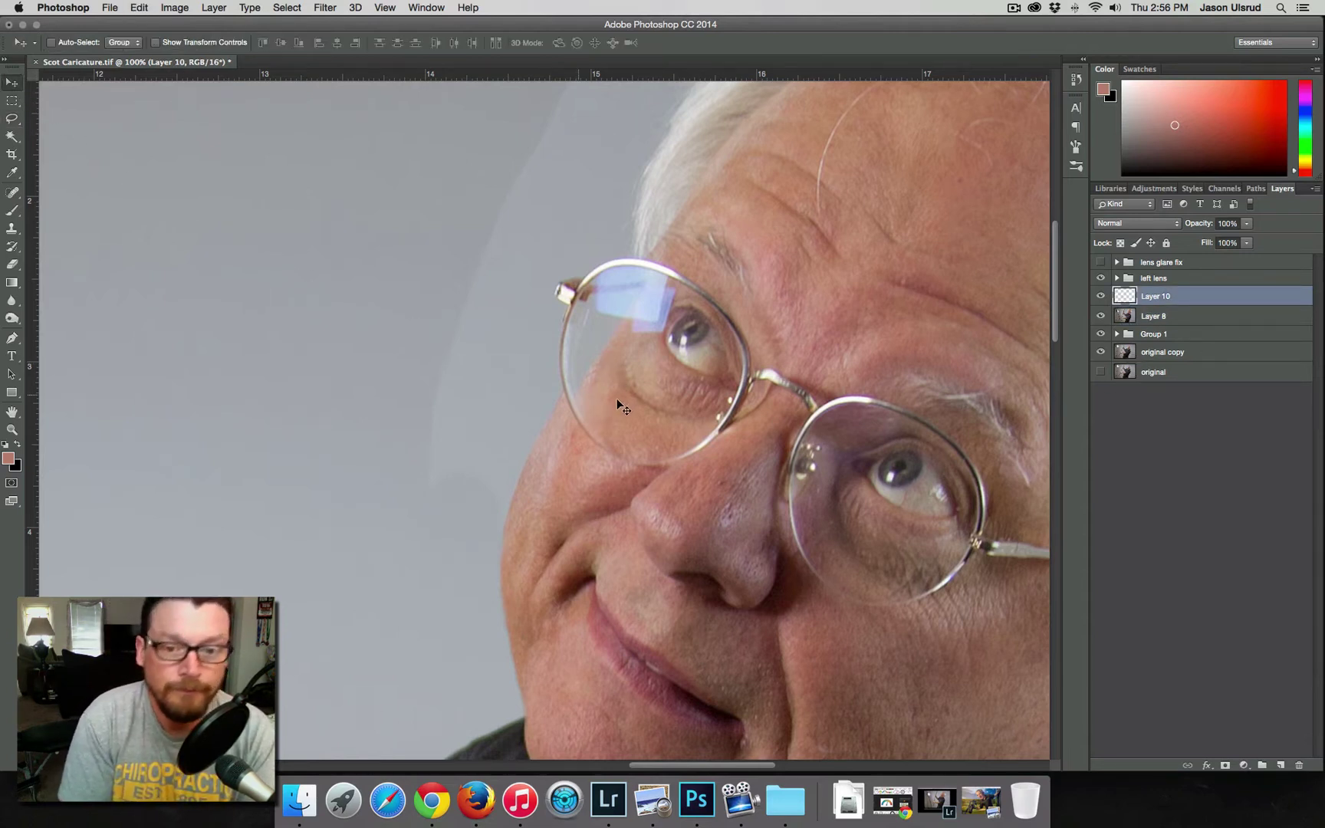
{"action": "mouse_move", "coordinate": [652, 333]}
{"action": "left_mouse_down"}
{"action": "mouse_move", "coordinate": [651, 345]}
{"action": "mouse_move", "coordinate": [642, 332]}
{"action": "left_mouse_up"}
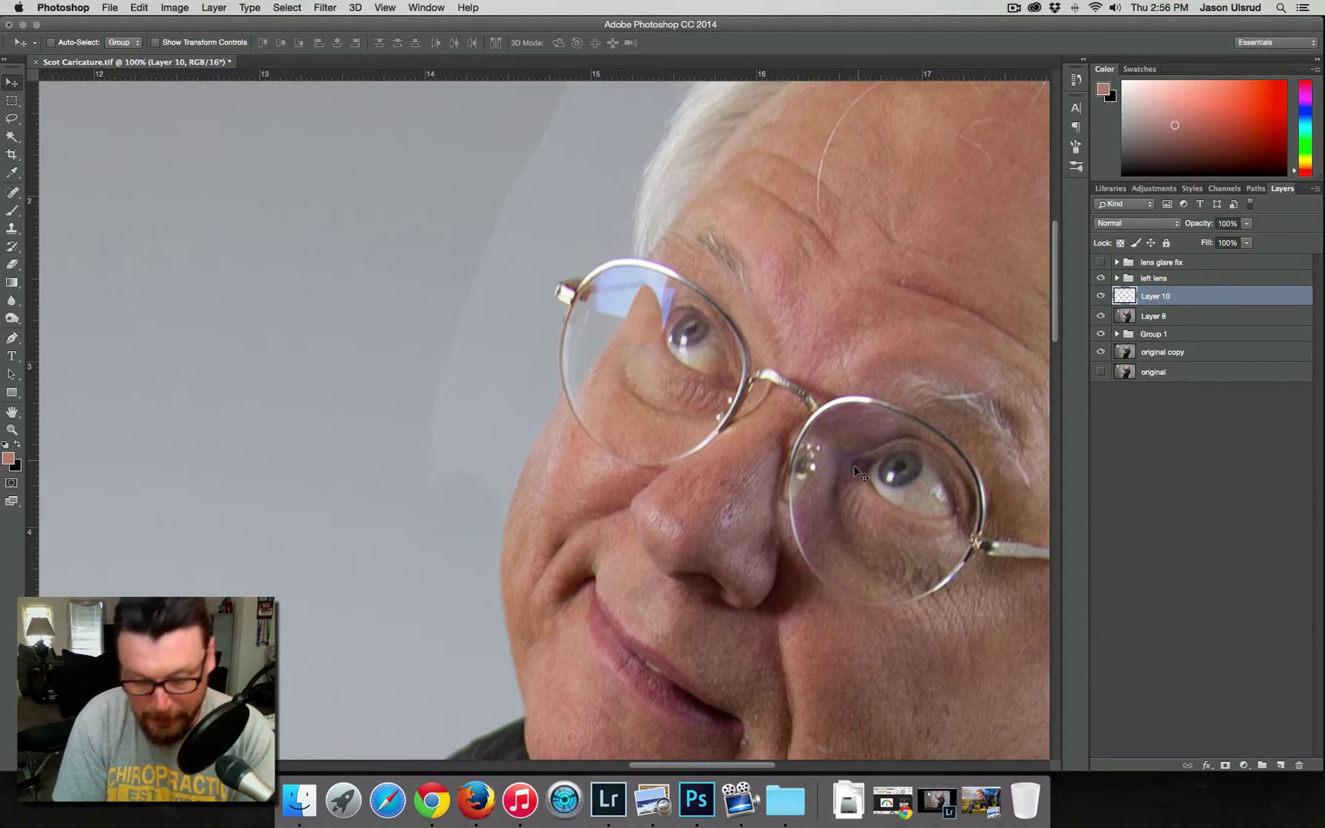
{"action": "key", "text": "super+j"}
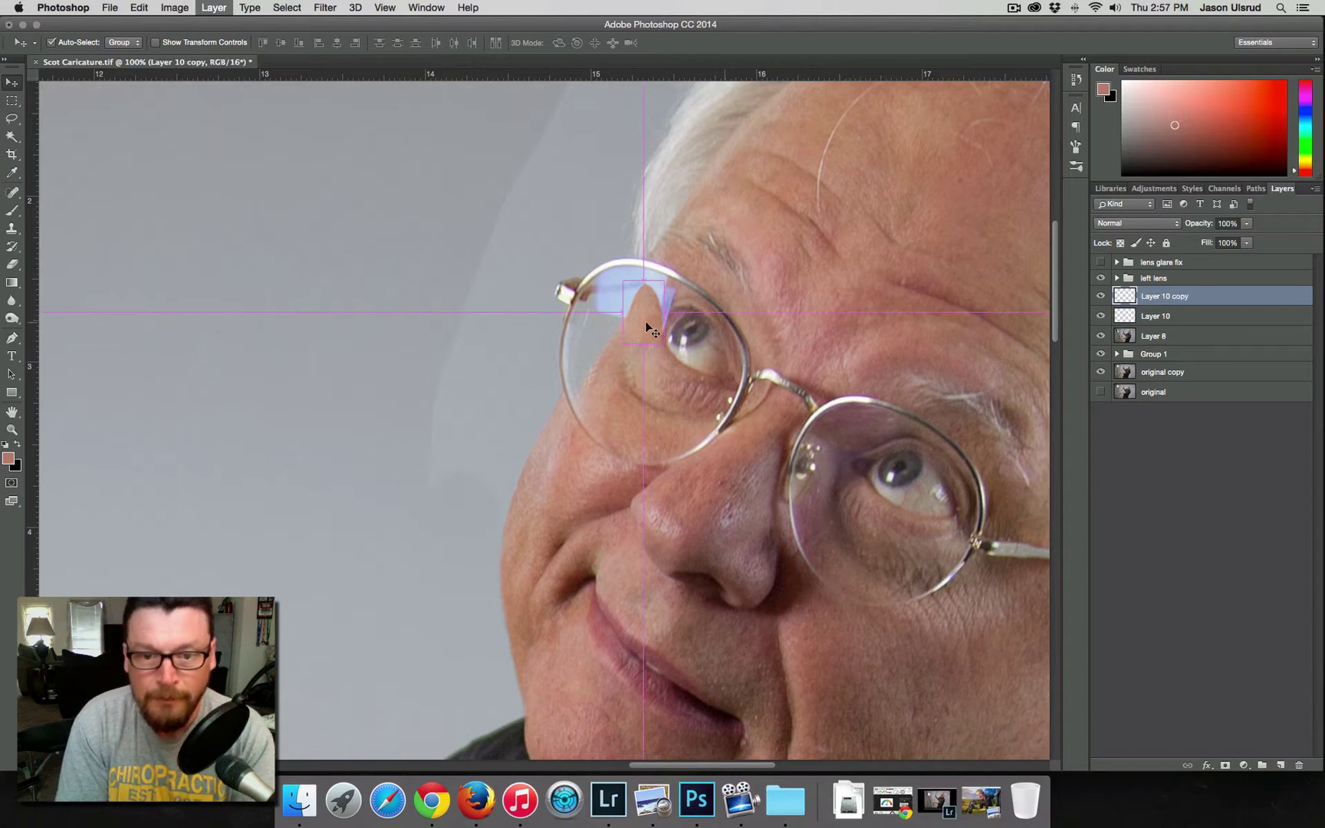
{"action": "mouse_move", "coordinate": [662, 289]}
{"action": "left_mouse_down"}
{"action": "mouse_move", "coordinate": [654, 318]}
{"action": "mouse_move", "coordinate": [658, 303]}
{"action": "left_mouse_up"}
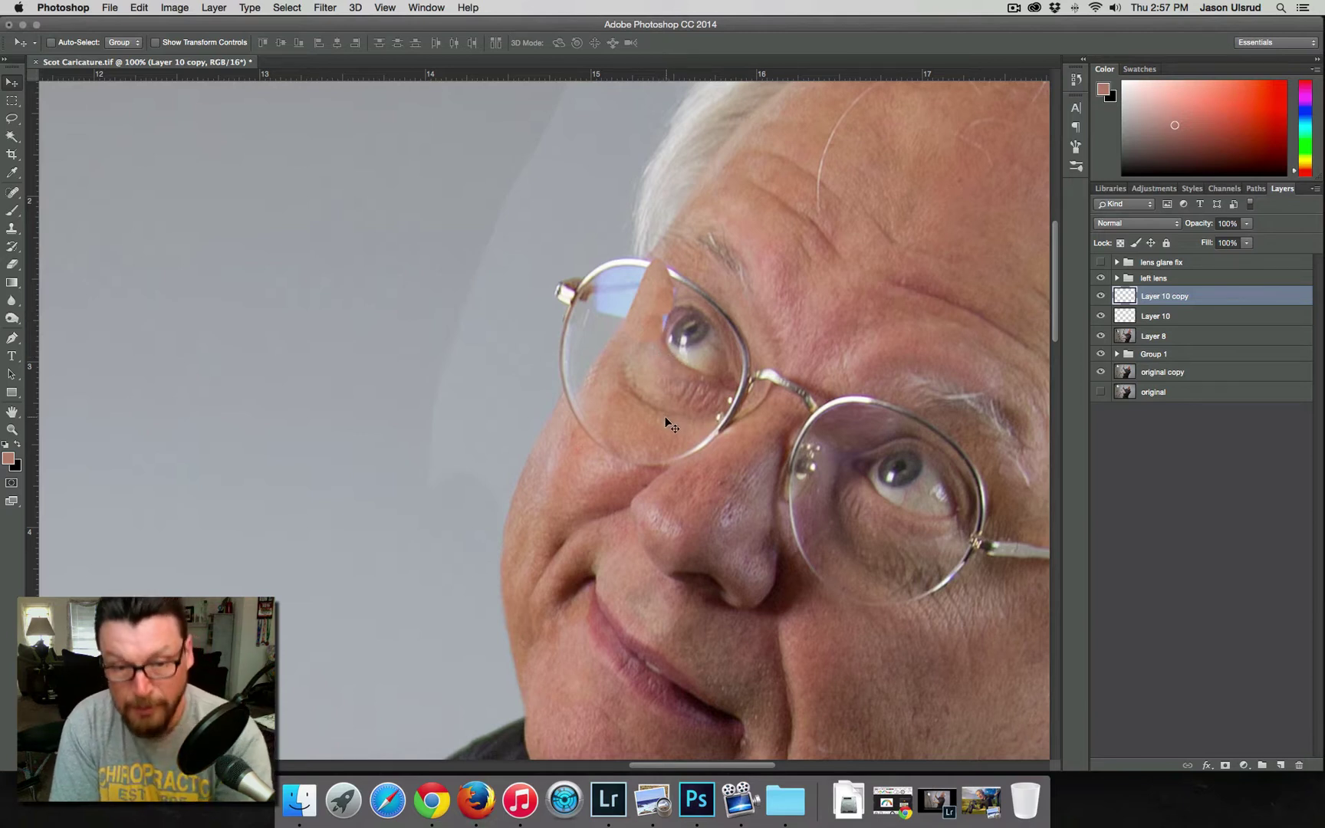
Step: Delete Layer 10 copy and Layer 10, and add a fresh empty layer above Layer 8
{"action": "key", "text": "BackSpace"}
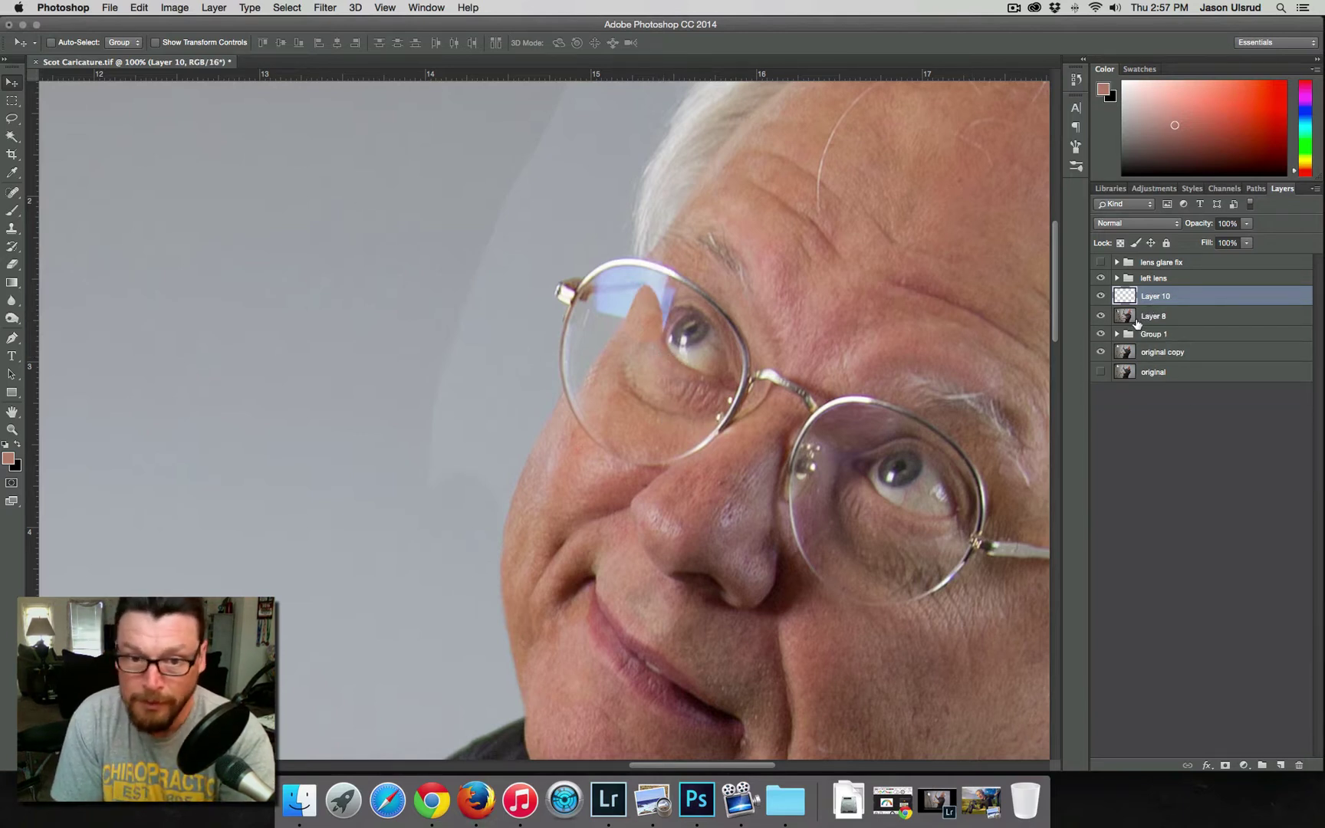
{"action": "key", "text": "BackSpace"}
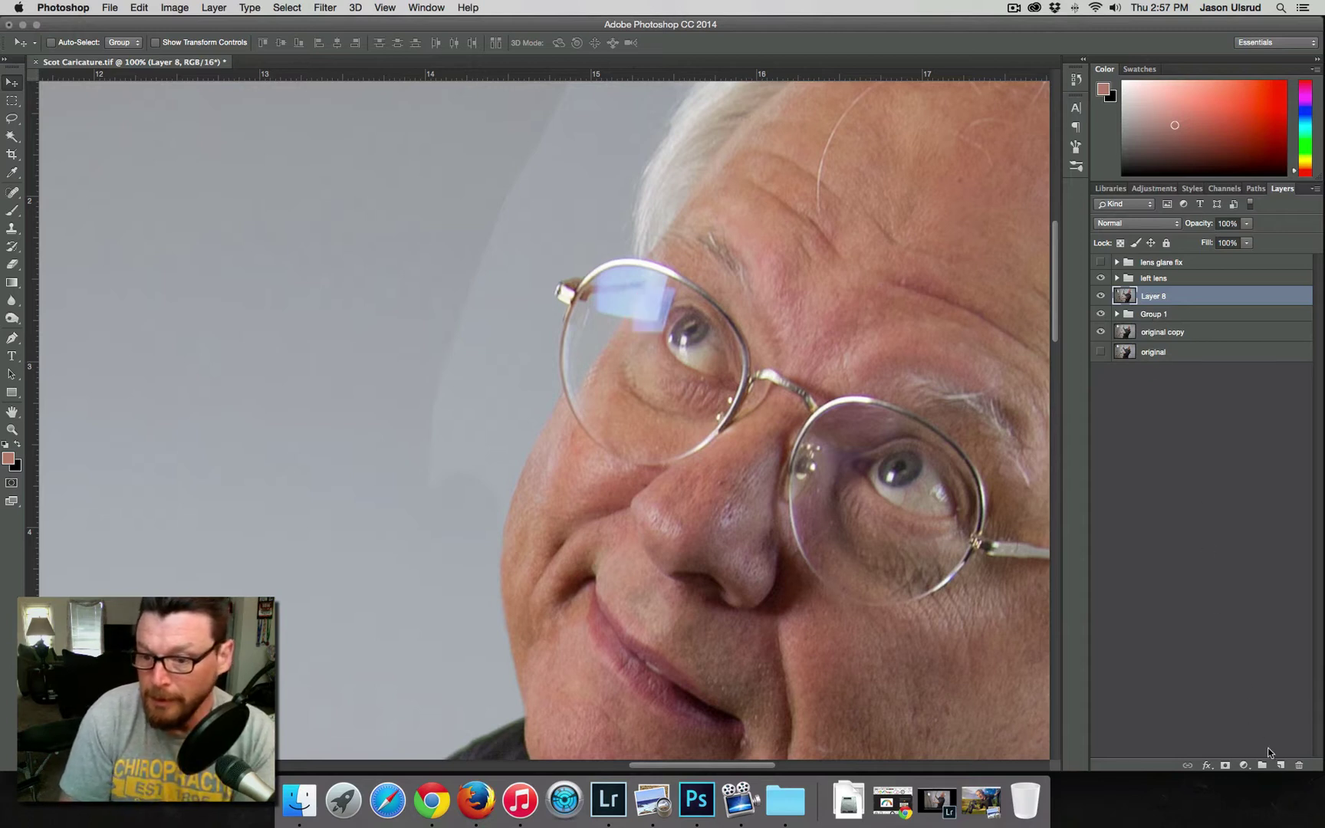
{"action": "left_click", "coordinate": [1280, 766]}
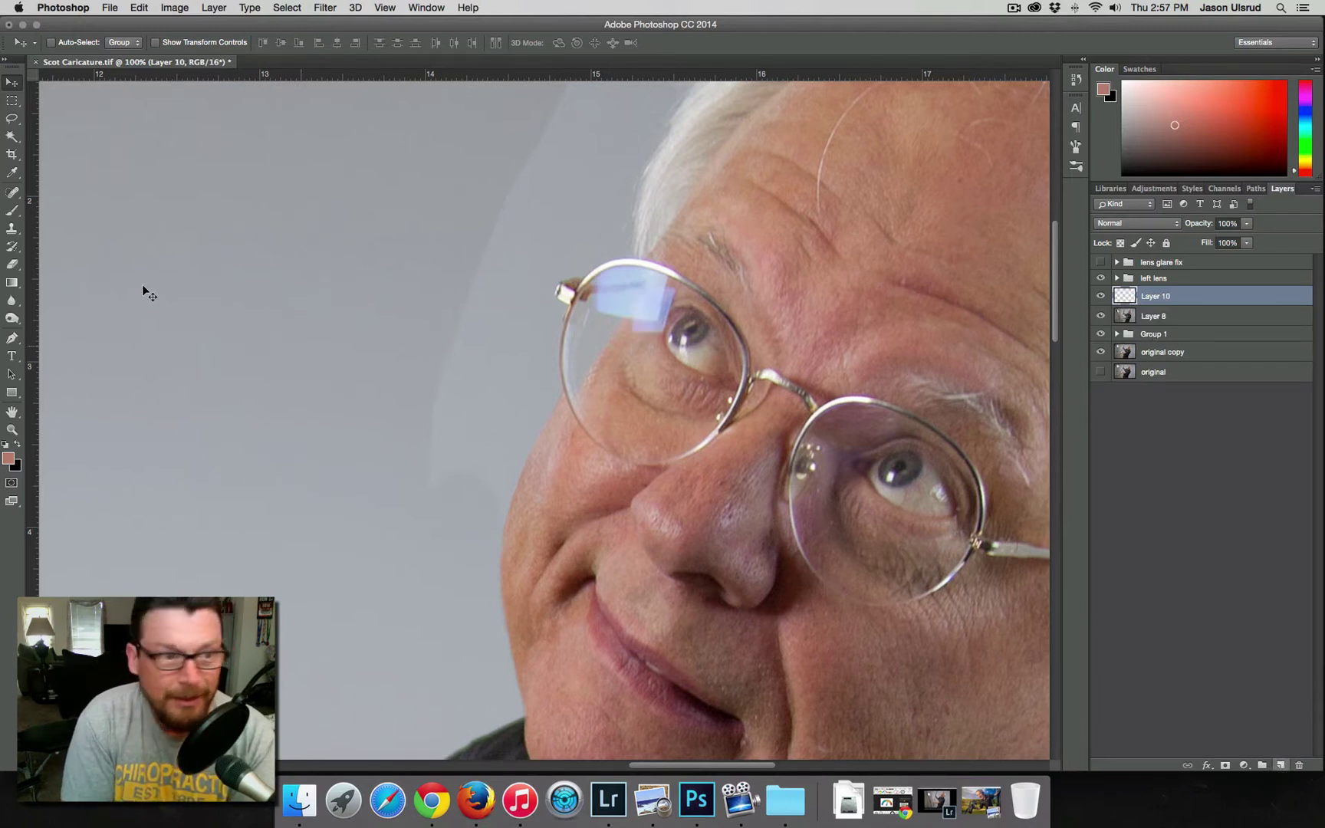
Step: Lasso an elongated skin patch near the lower rim of the photo's left-side lens and copy it from Layer 8 onto Layer 10
{"action": "left_click", "coordinate": [12, 118]}
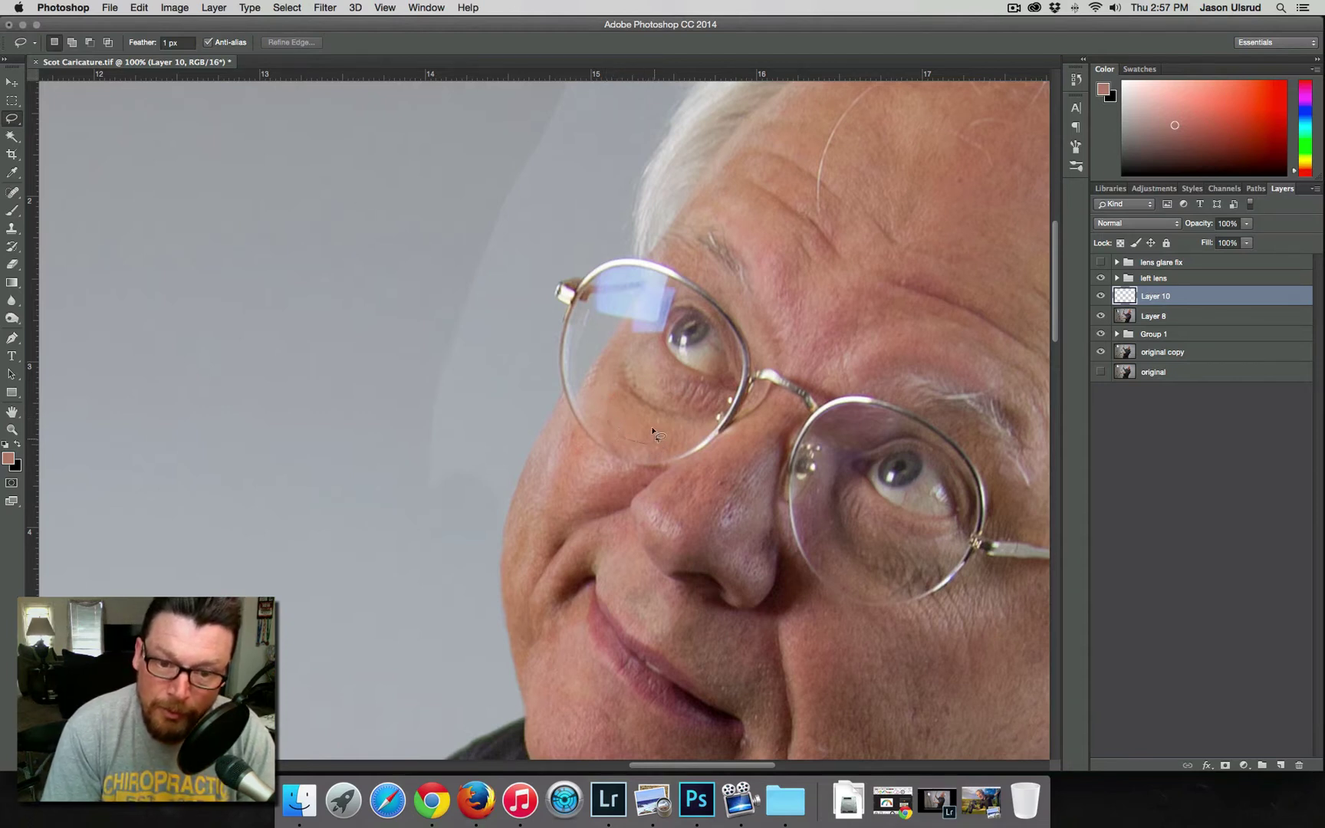
{"action": "mouse_move", "coordinate": [652, 432]}
{"action": "left_mouse_down"}
{"action": "mouse_move", "coordinate": [625, 400]}
{"action": "mouse_move", "coordinate": [650, 442]}
{"action": "left_mouse_up"}
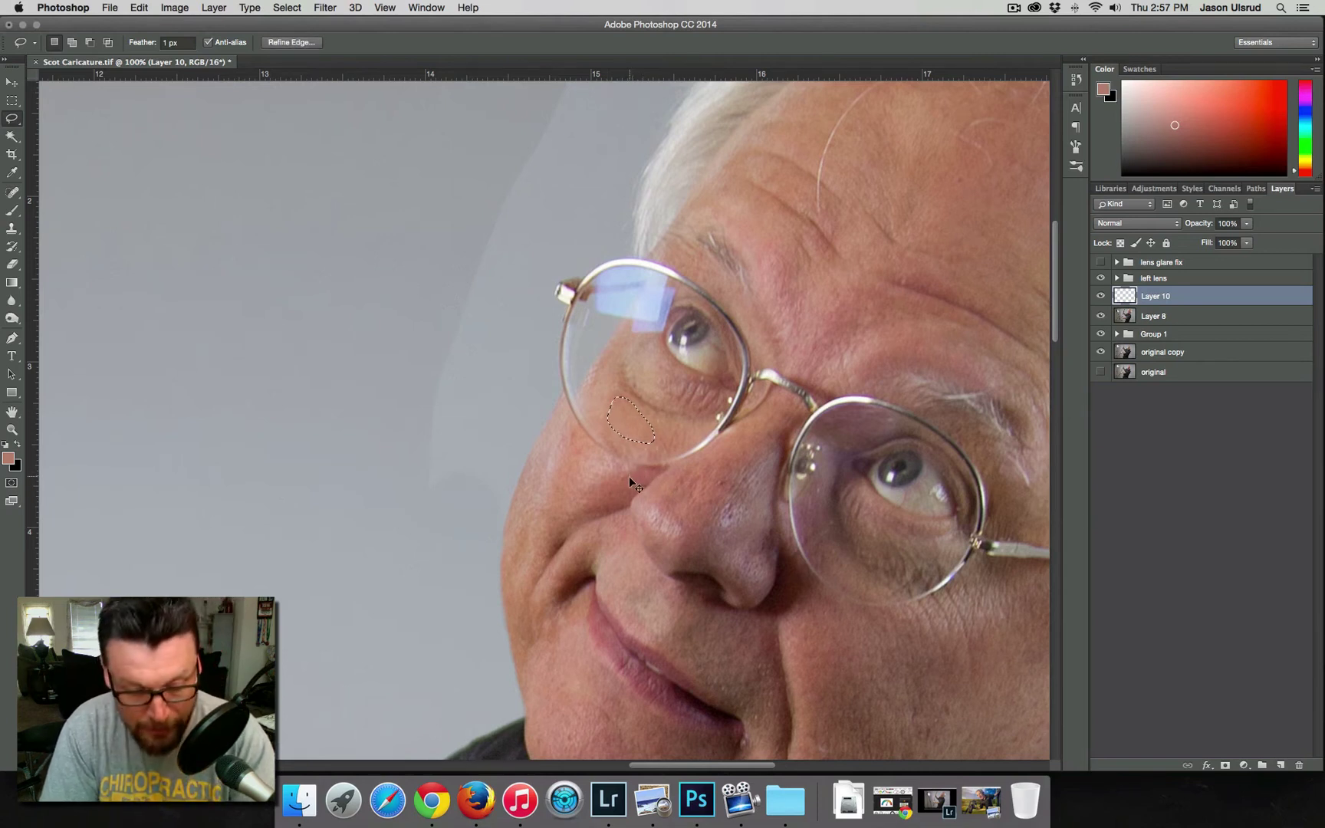
{"action": "key", "text": "super+c"}
{"action": "left_click", "coordinate": [758, 262]}
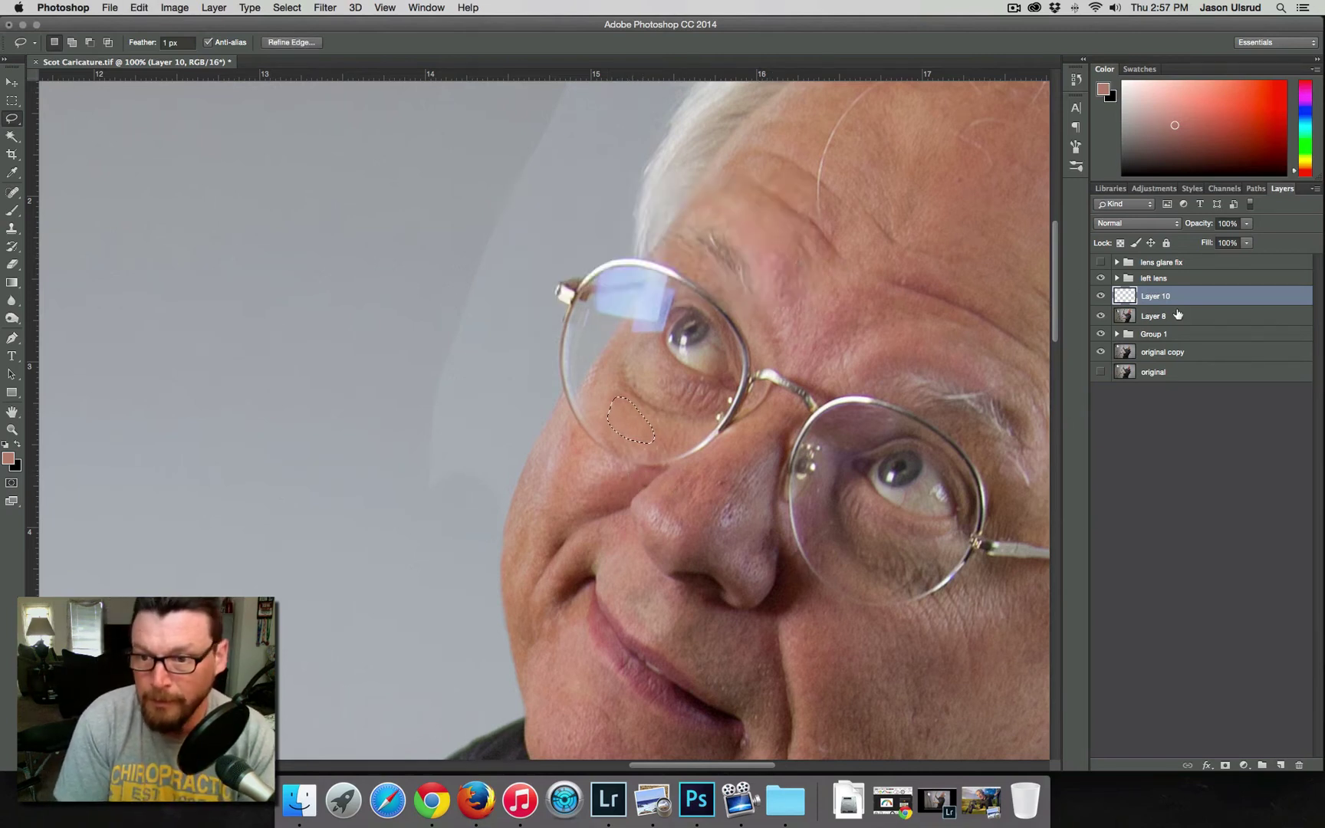
{"action": "left_click", "coordinate": [1186, 314]}
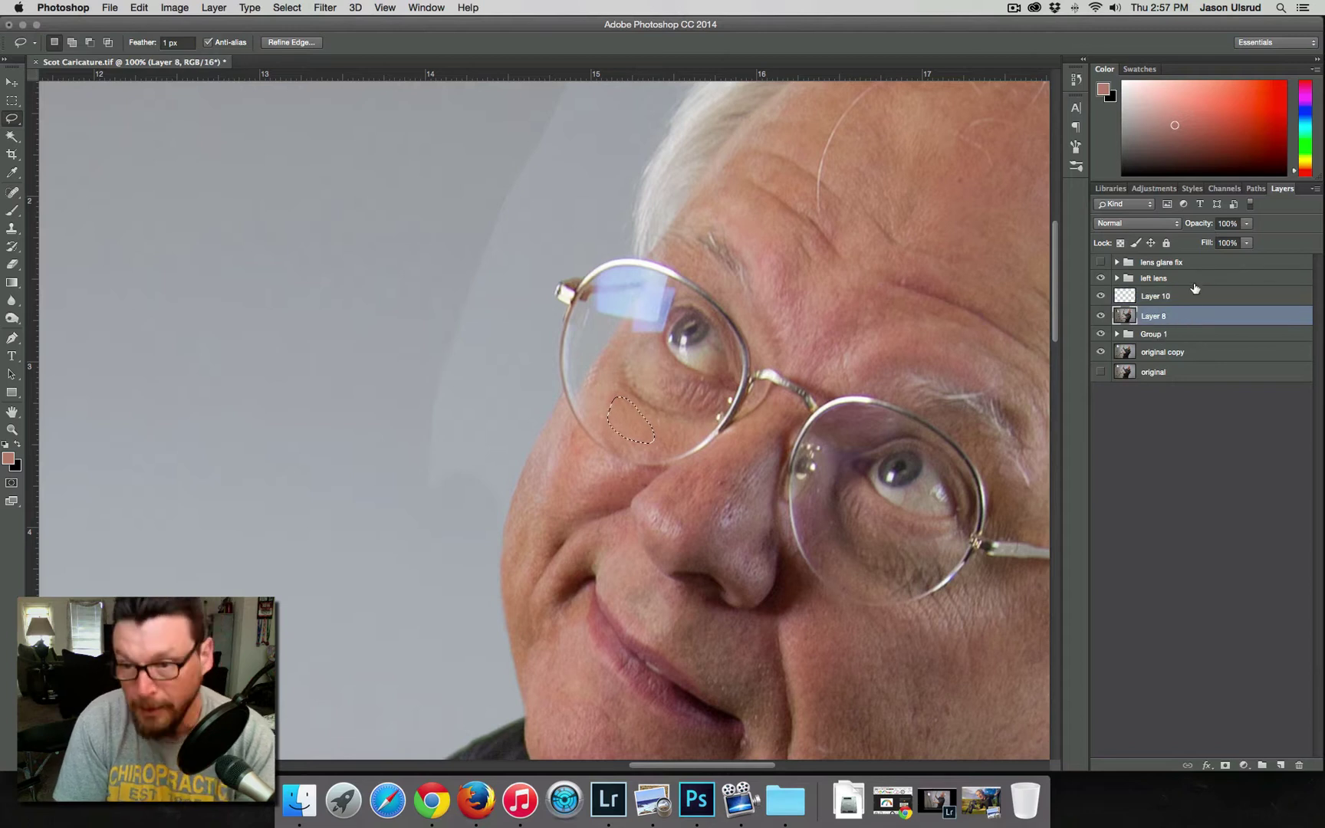
{"action": "left_click", "coordinate": [1183, 298]}
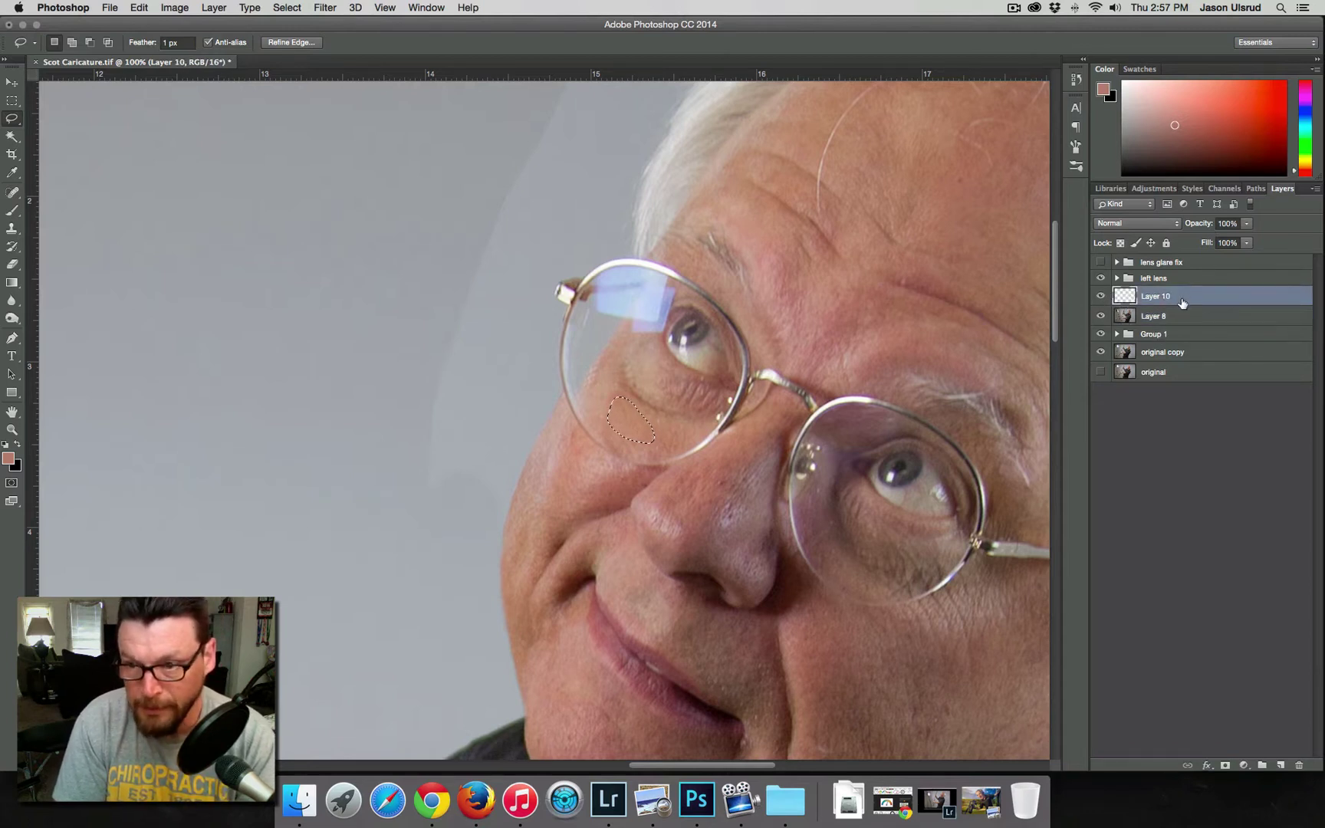
{"action": "key", "text": "super+z"}
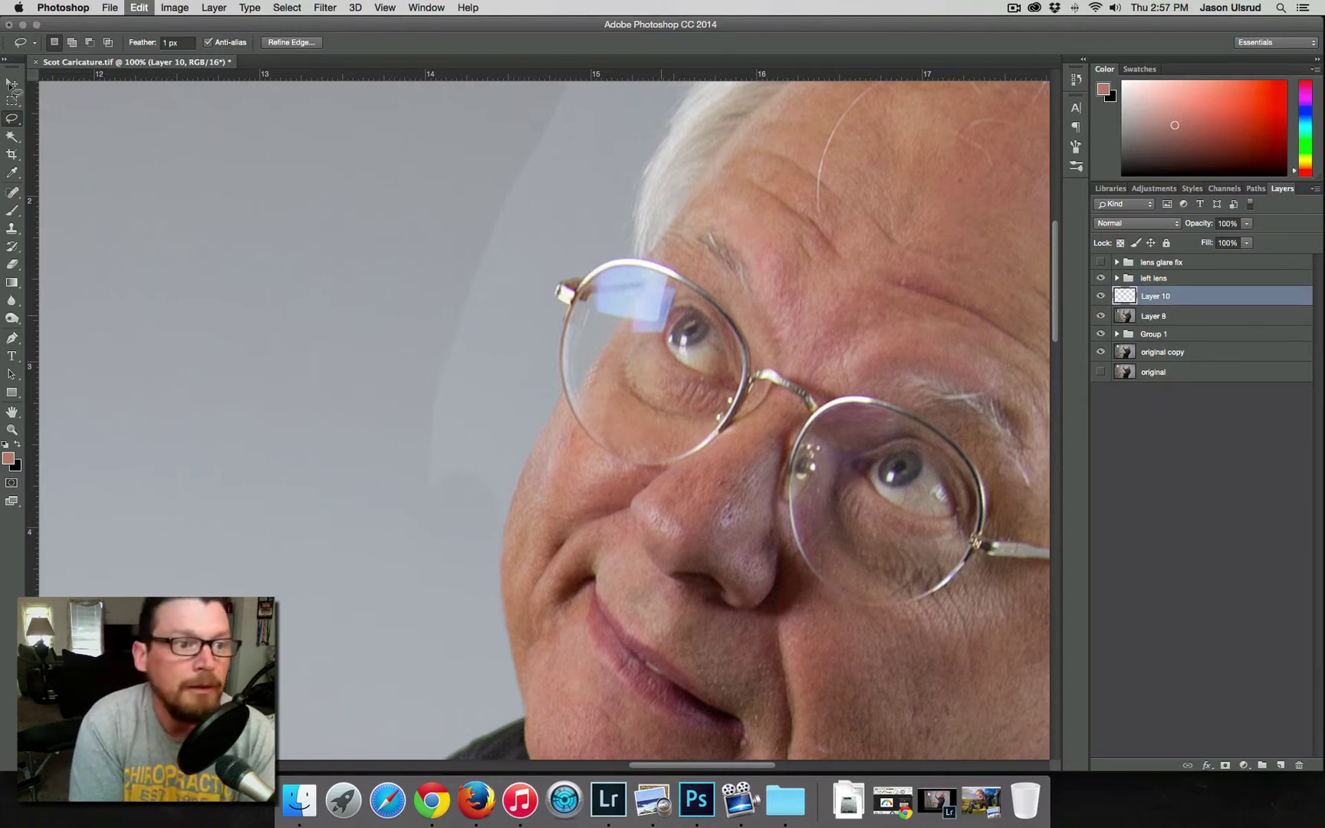
Step: Move the skin patch on Layer 10 over the blue glare beside the eye, then duplicate it and shift the copy toward the upper rim
{"action": "left_click", "coordinate": [13, 83]}
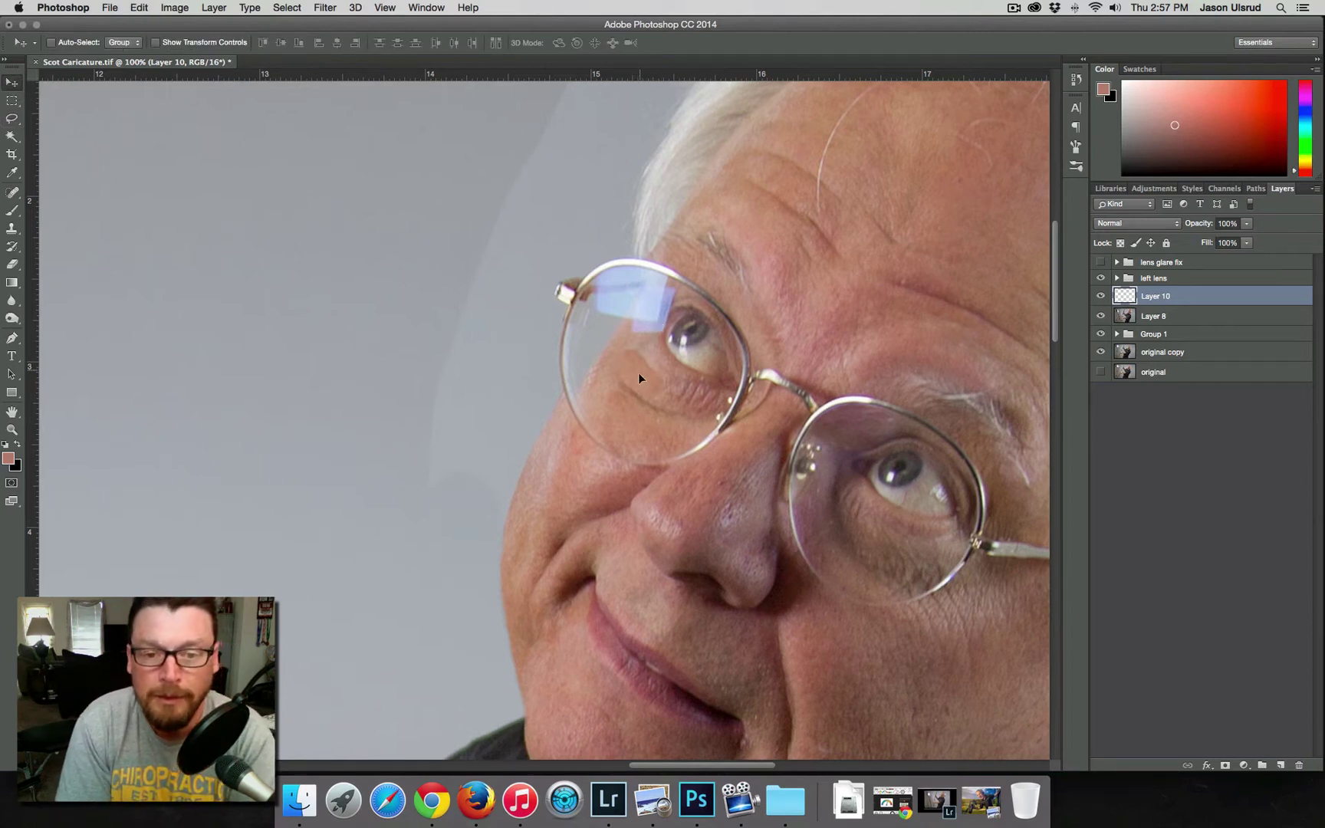
{"action": "left_click_drag", "start_coordinate": [637, 372], "coordinate": [641, 326]}
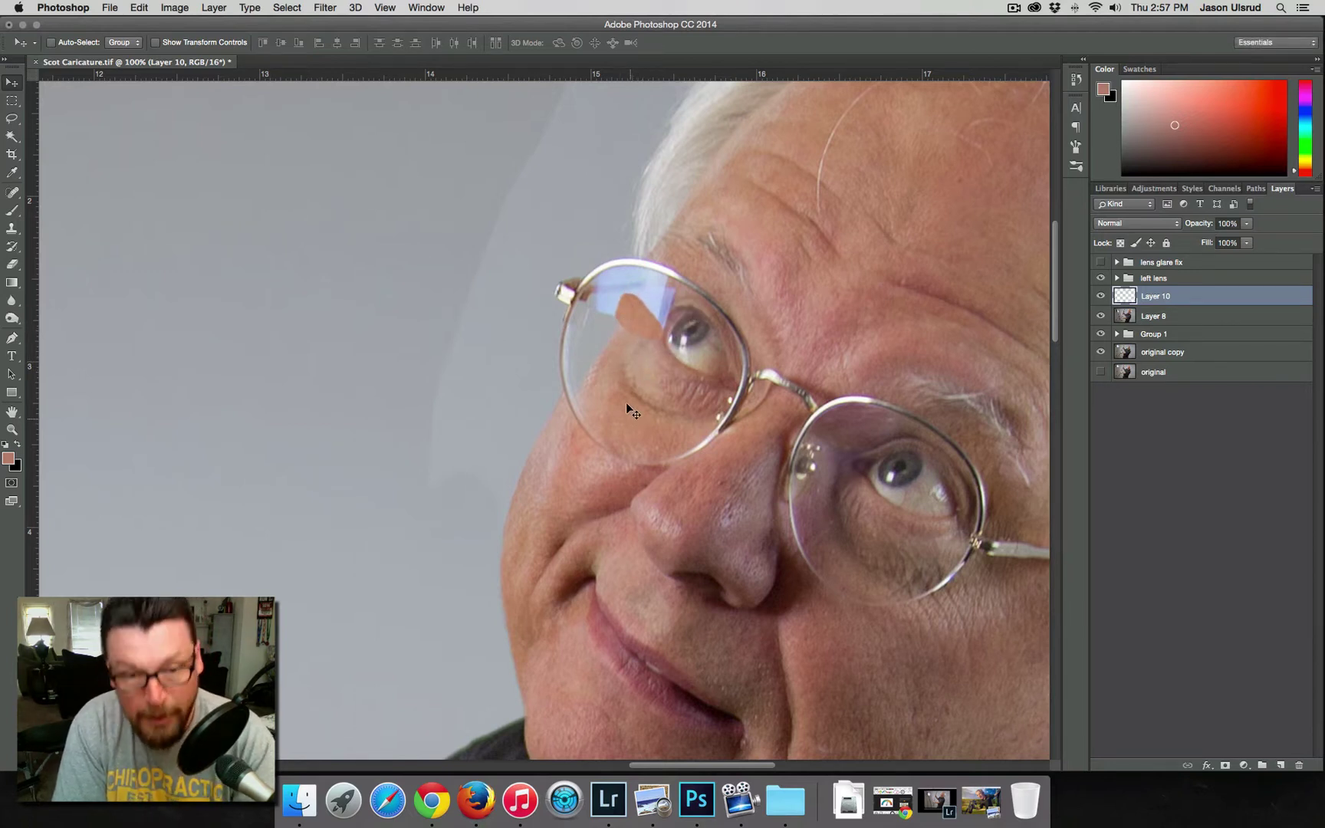
{"action": "key", "text": "super+j"}
{"action": "left_click_drag", "start_coordinate": [644, 309], "coordinate": [648, 301]}
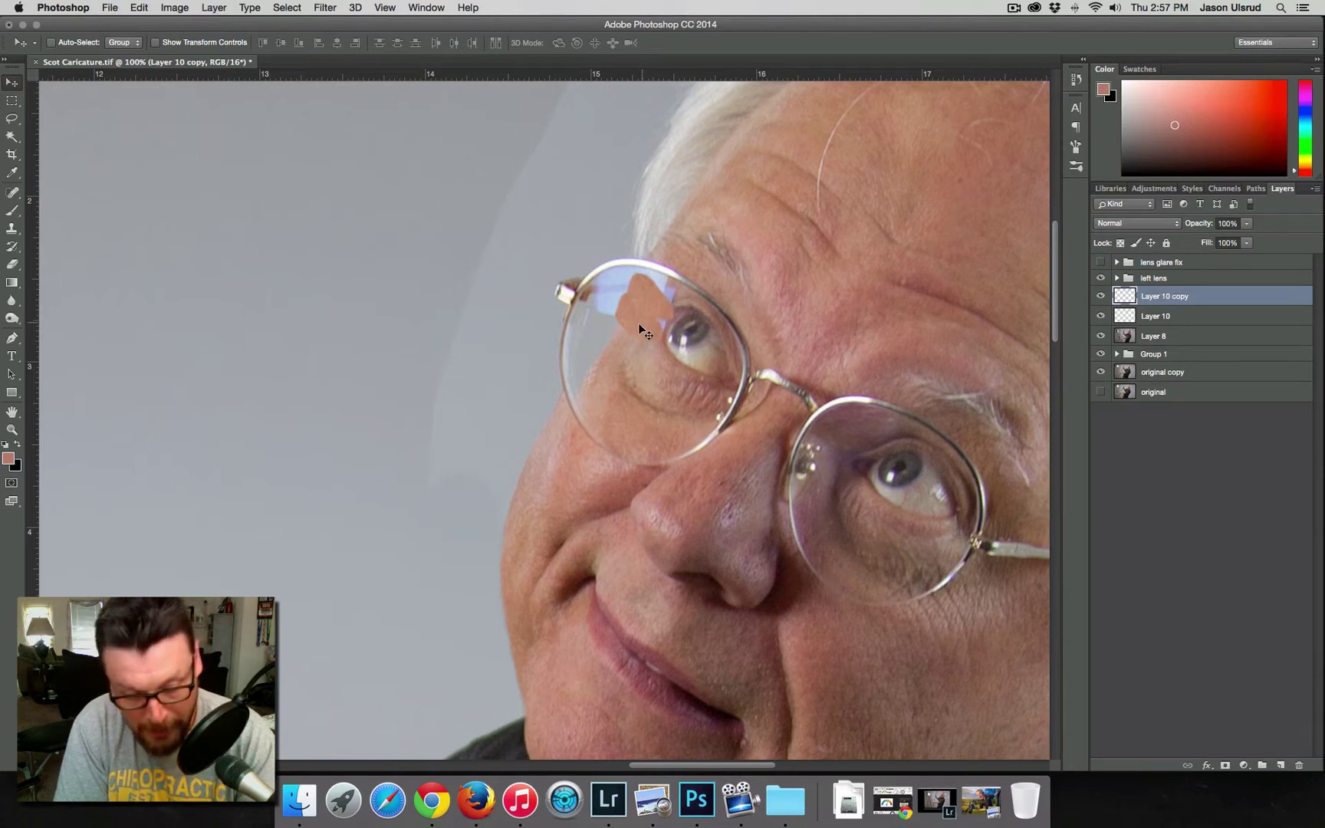
Step: Rotate Layer 10 copy by -167.96° with Free Transform and position it over the glare beside the eye
{"action": "key", "text": "super+t"}
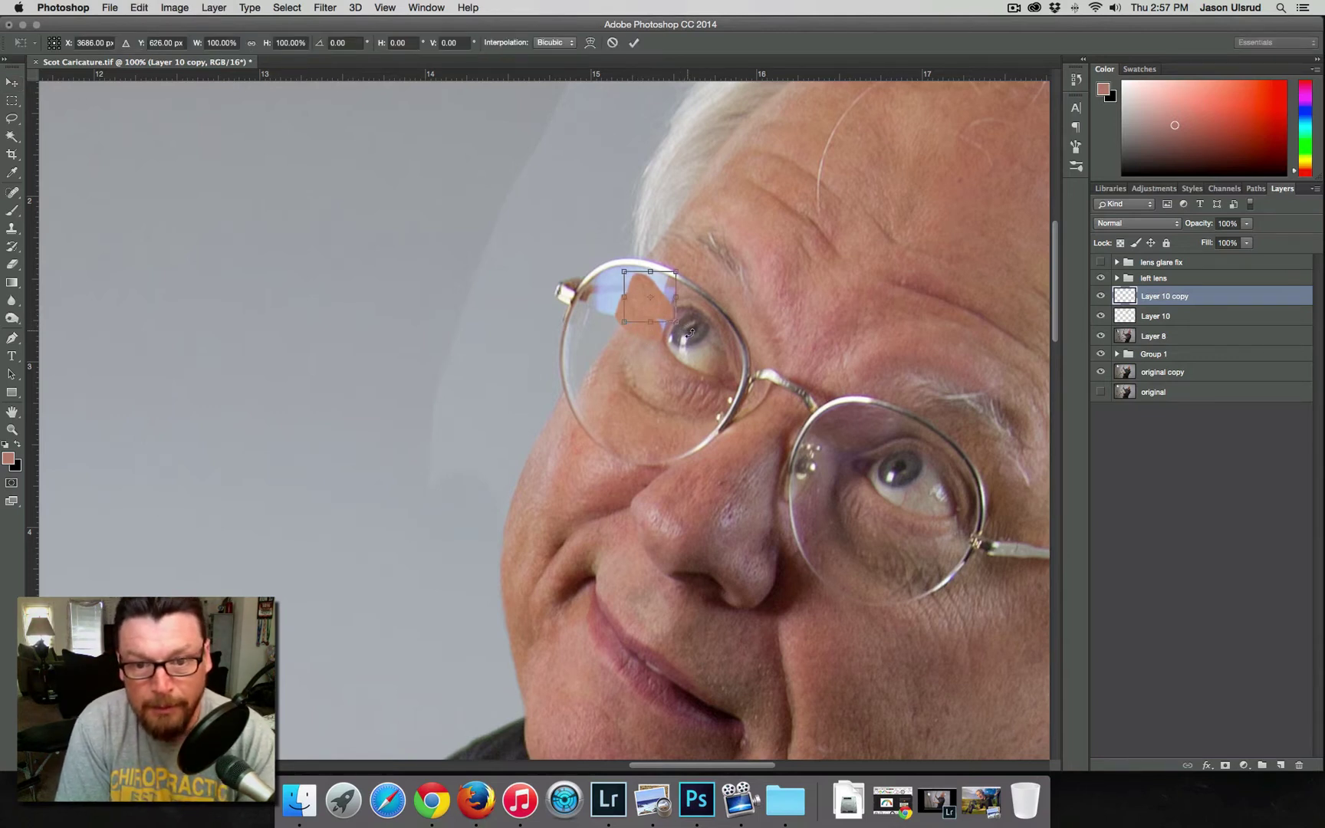
{"action": "left_click_drag", "start_coordinate": [702, 314], "coordinate": [661, 313]}
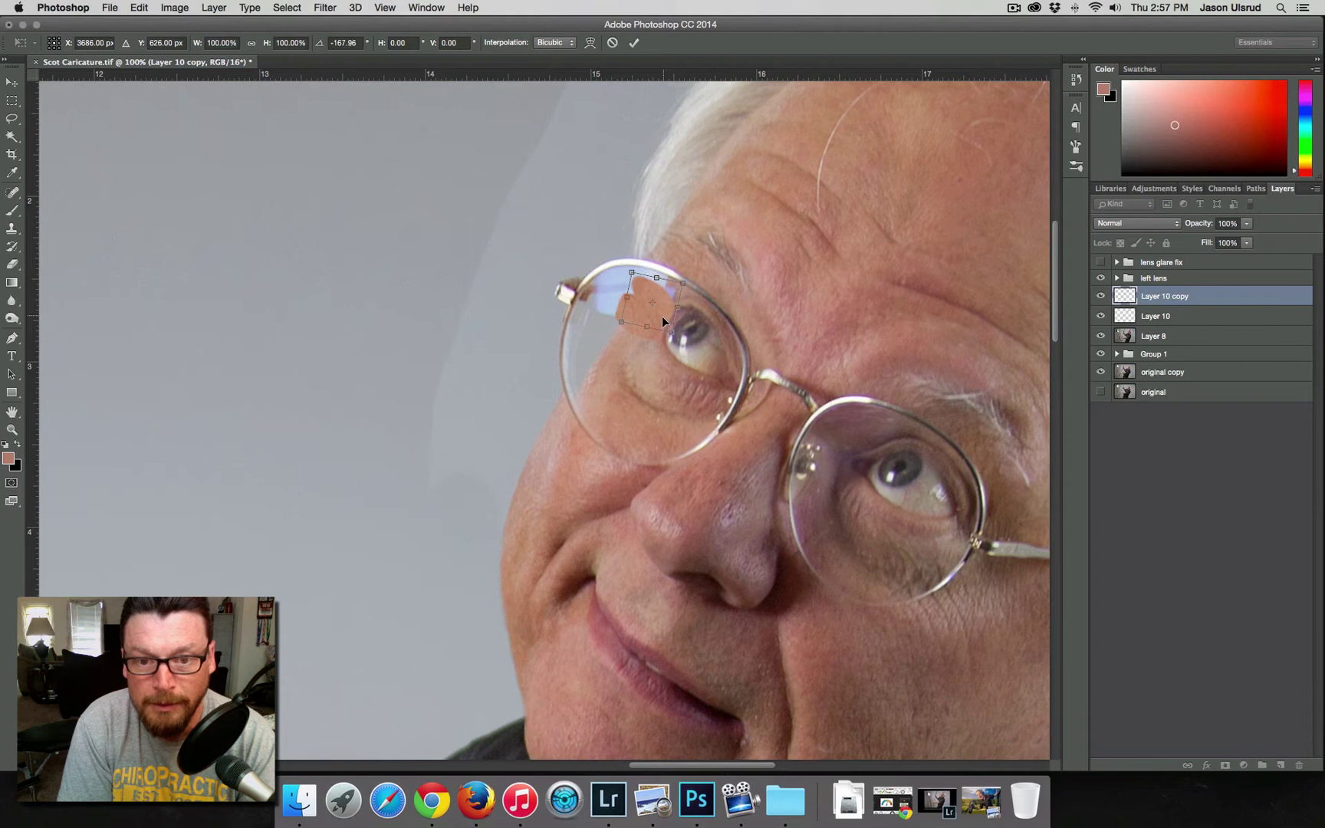
{"action": "left_click_drag", "start_coordinate": [661, 316], "coordinate": [661, 314]}
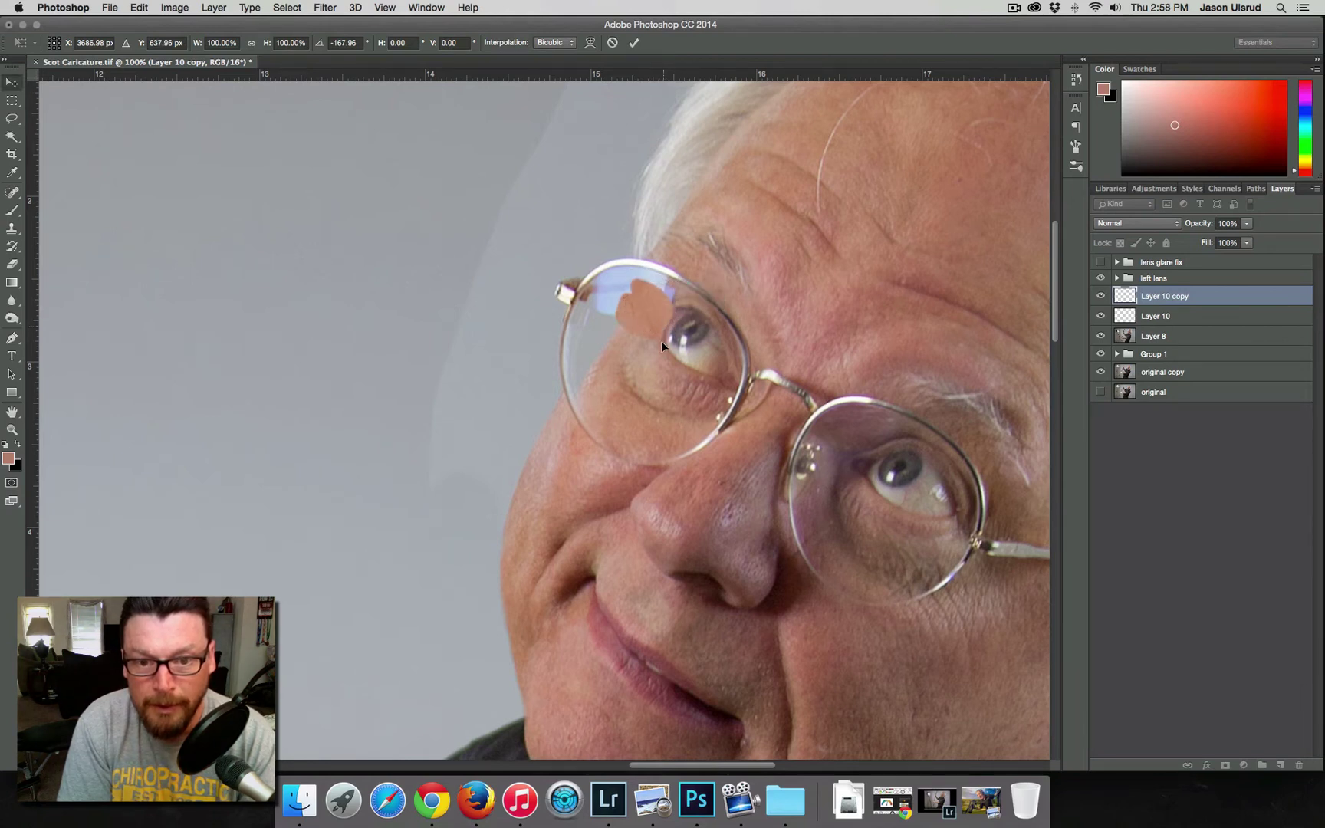
{"action": "key", "text": "Return"}
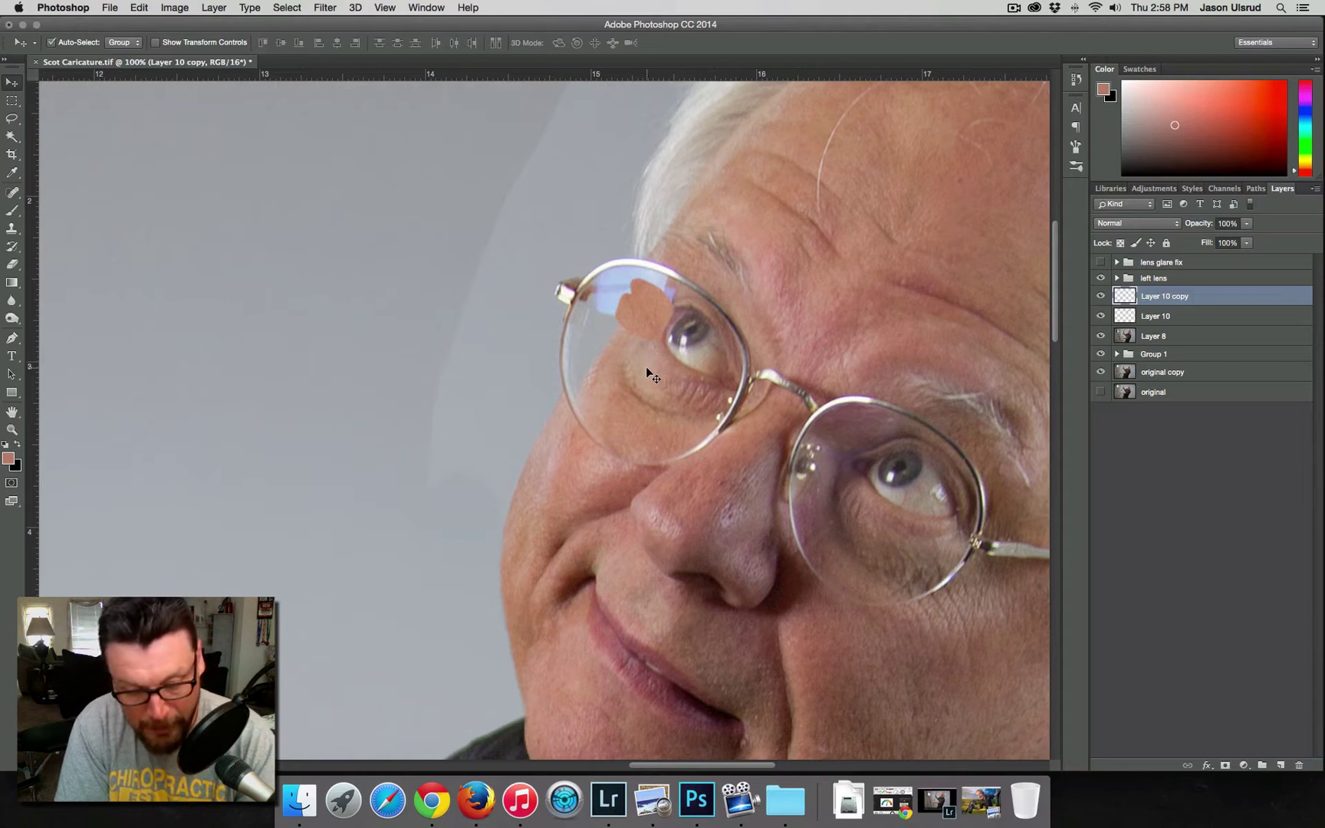
{"action": "key", "text": "Up"}
Step: Duplicate the rotated patch, place the new copy against the upper rim above the eye, and adjust Layer 10 copy's position beneath it
{"action": "key", "text": "super+j"}
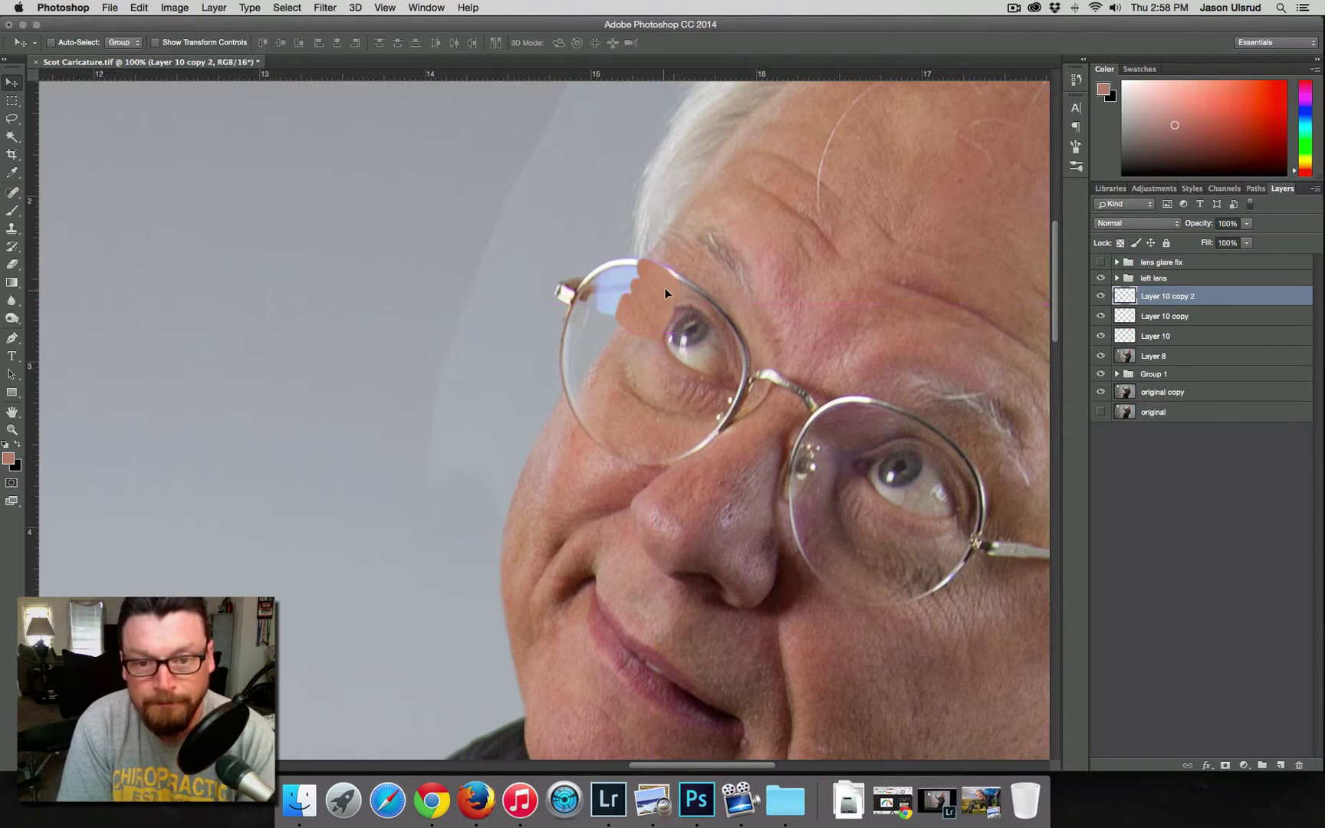
{"action": "key", "text": "Up"}
{"action": "key", "text": "Up"}
{"action": "key", "text": "Right"}
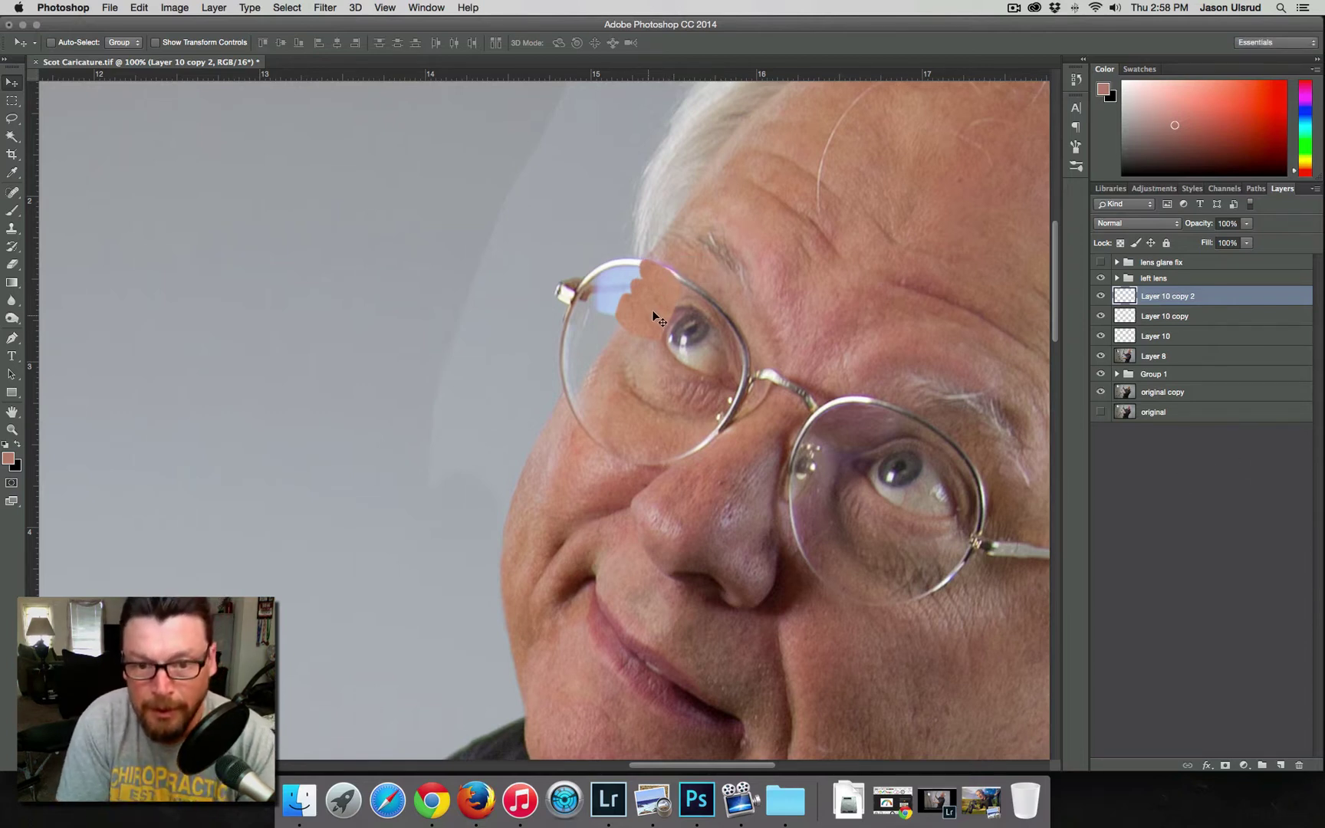
{"action": "left_click", "coordinate": [1137, 319]}
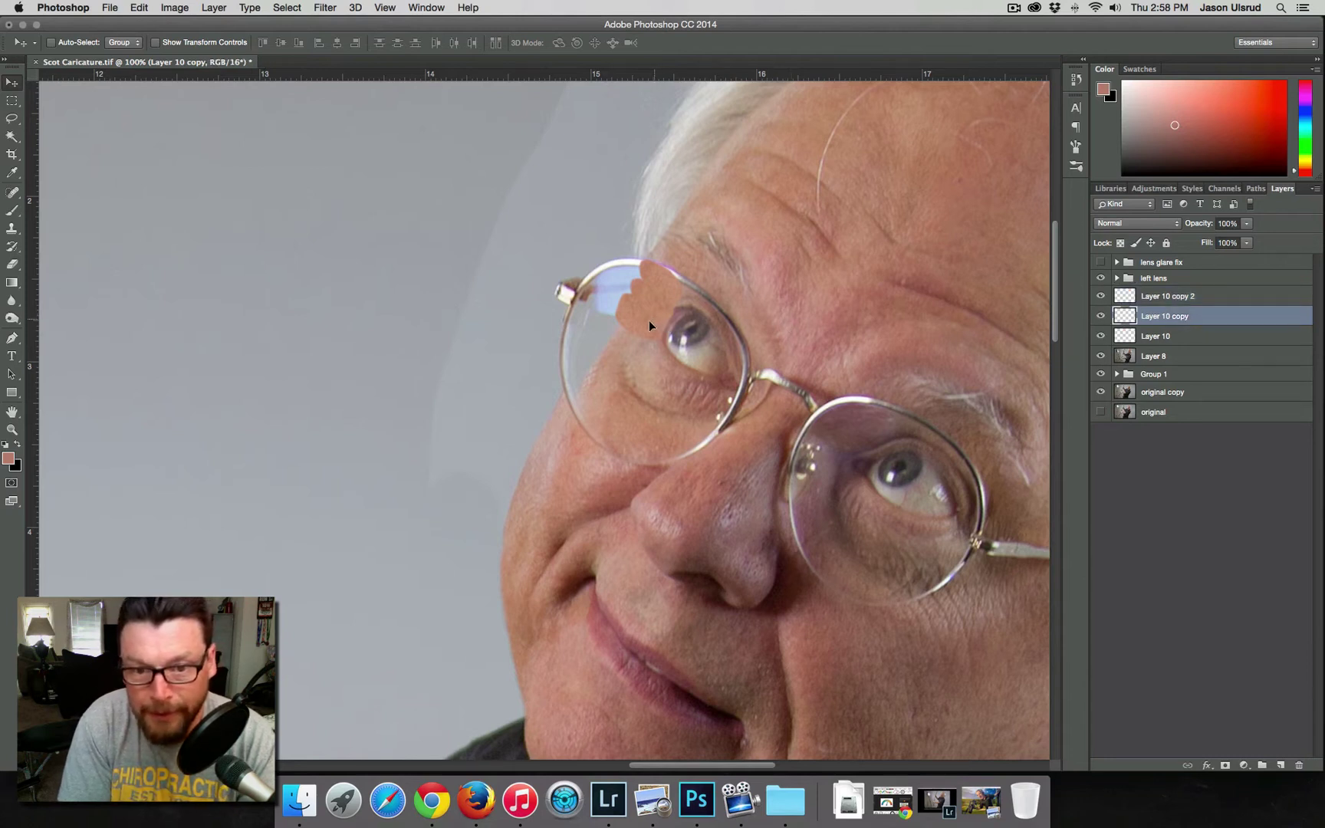
{"action": "left_click_drag", "start_coordinate": [649, 320], "coordinate": [653, 315]}
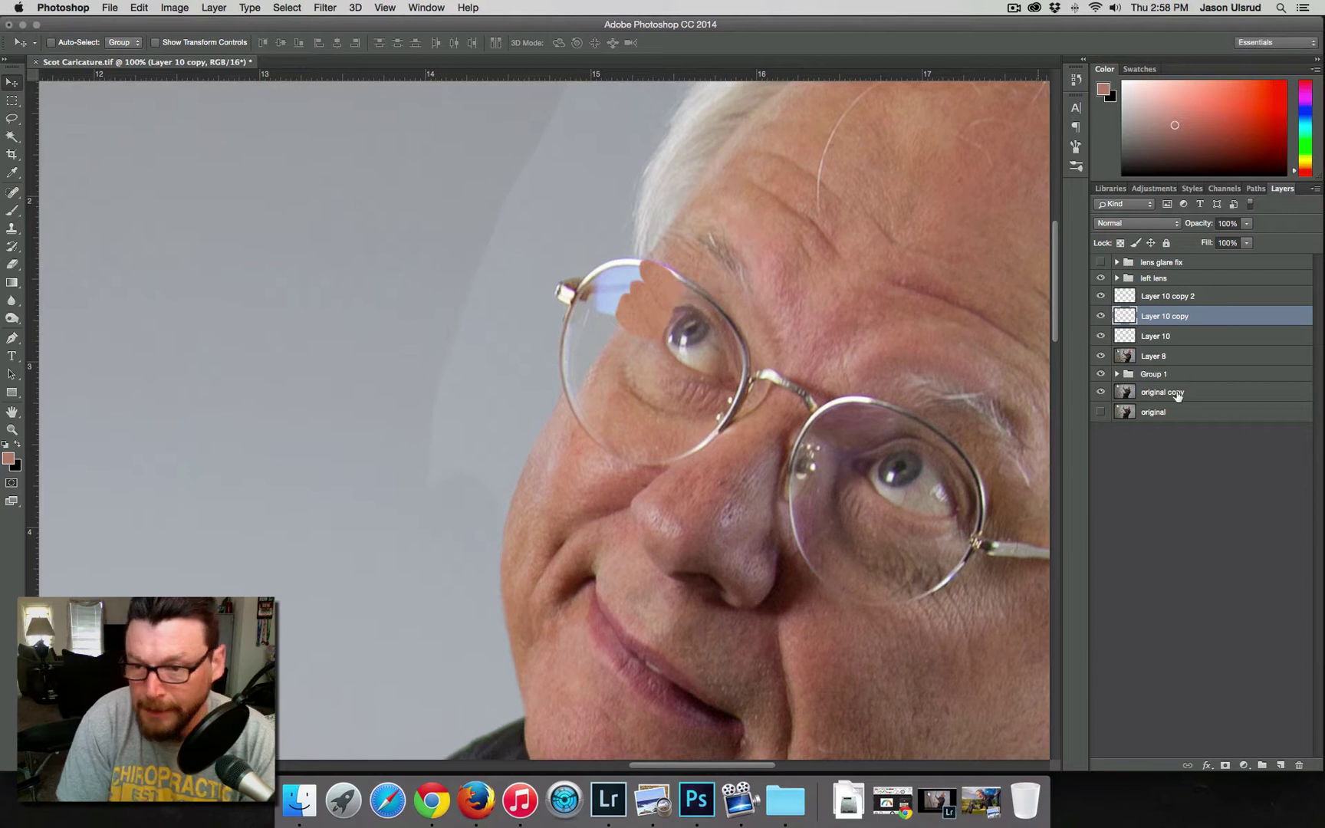
Step: Add a layer mask to Layer 10 and paint black with a 54 px brush to trim the patch's outer edge
{"action": "left_click", "coordinate": [1170, 338]}
{"action": "left_click", "coordinate": [1224, 765]}
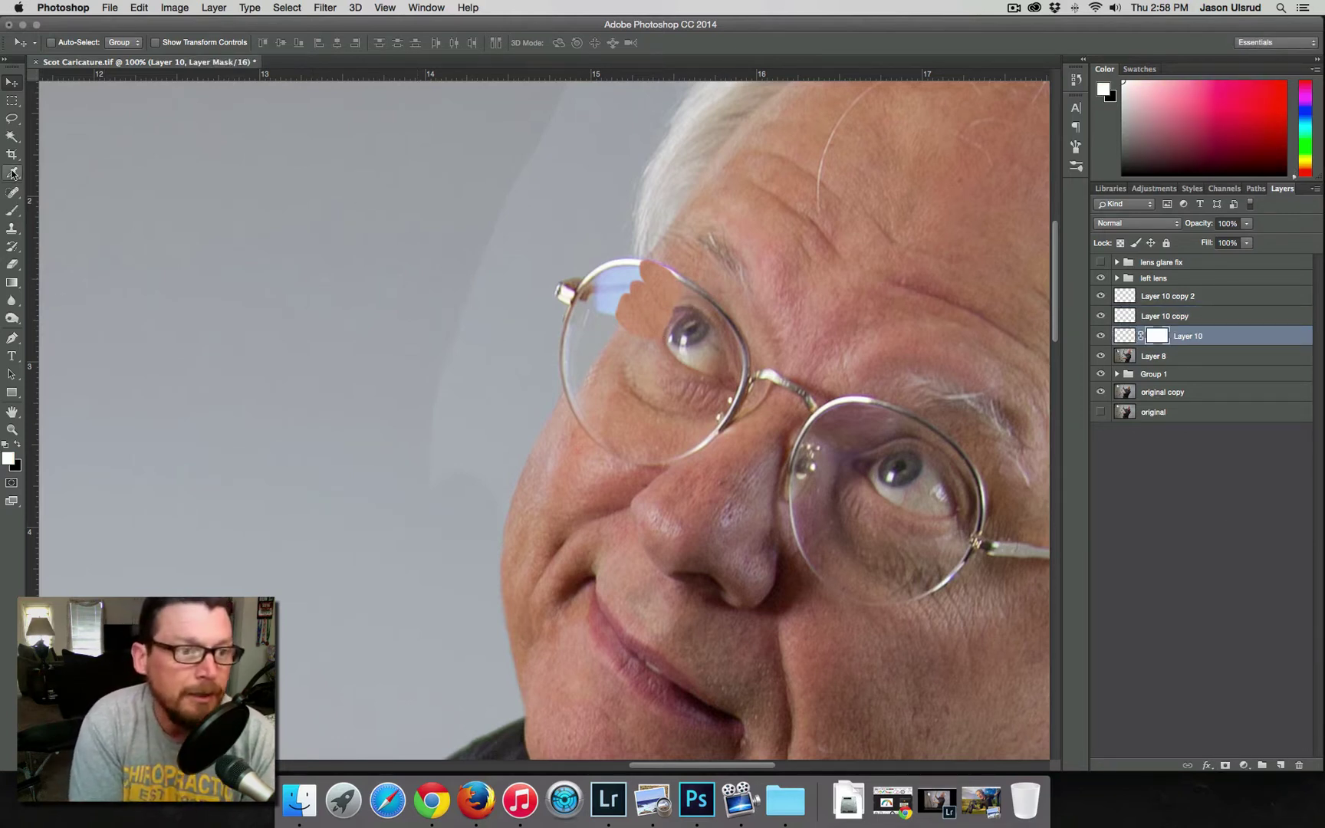
{"action": "left_click", "coordinate": [12, 211]}
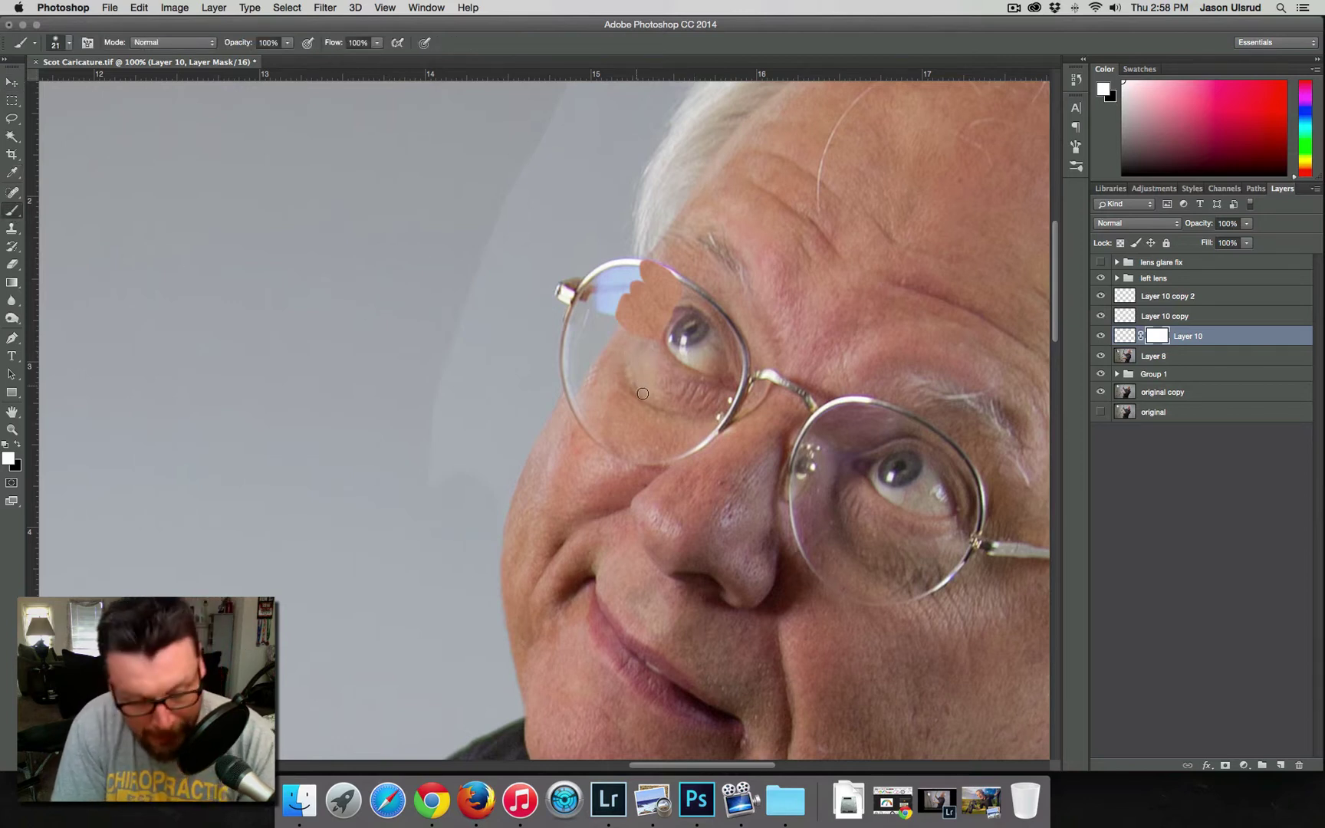
{"action": "left_click_drag", "start_coordinate": [659, 389], "coordinate": [653, 383], "text": "ctrl+alt"}
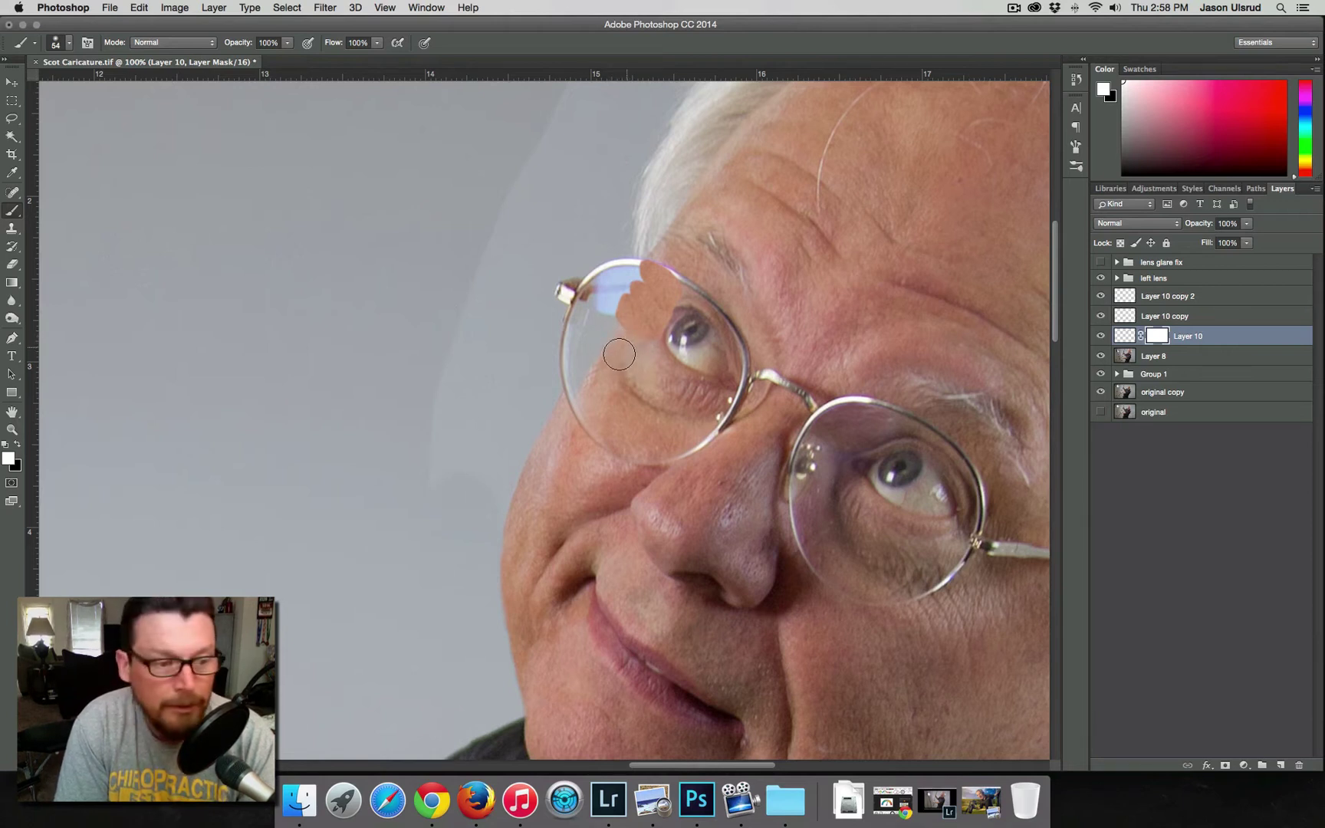
{"action": "key", "text": "x"}
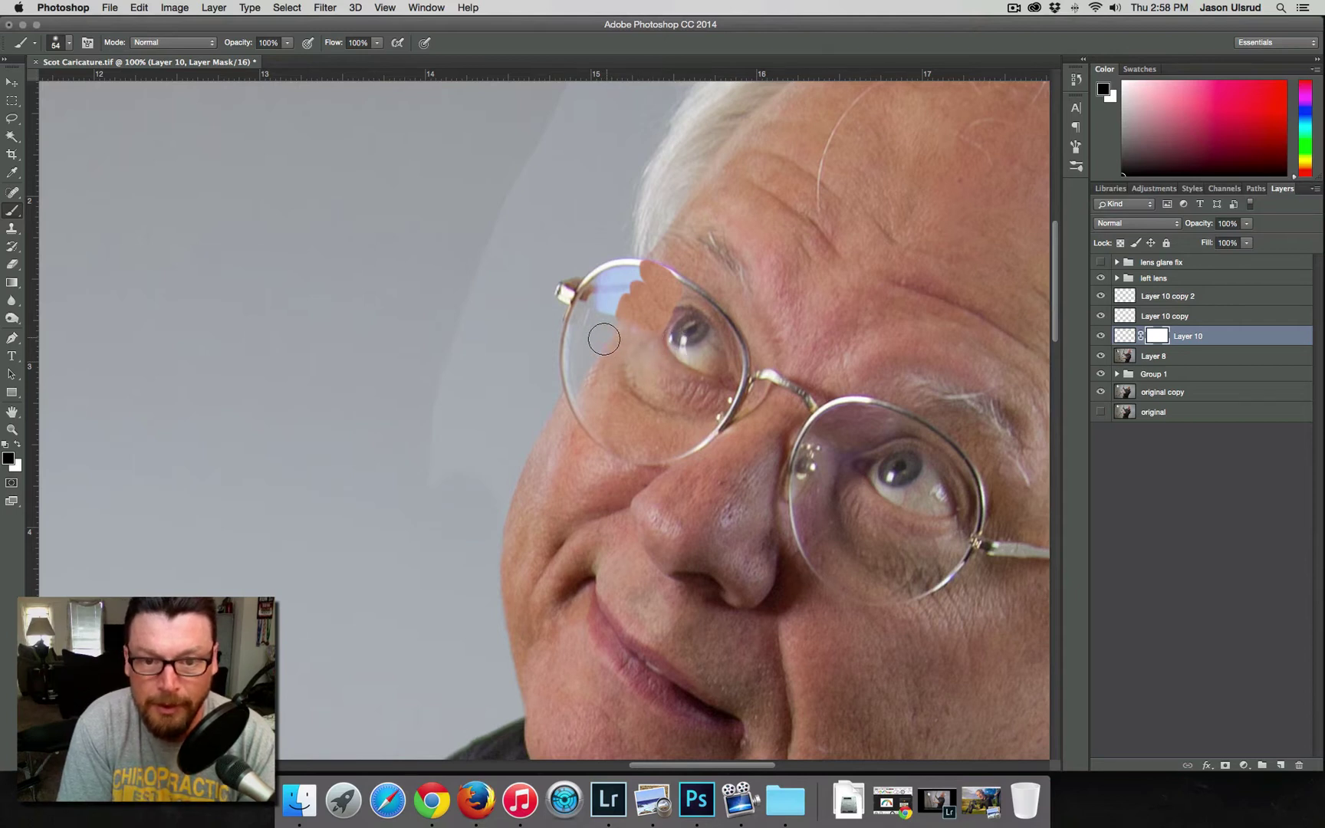
{"action": "left_click_drag", "start_coordinate": [603, 291], "coordinate": [610, 298]}
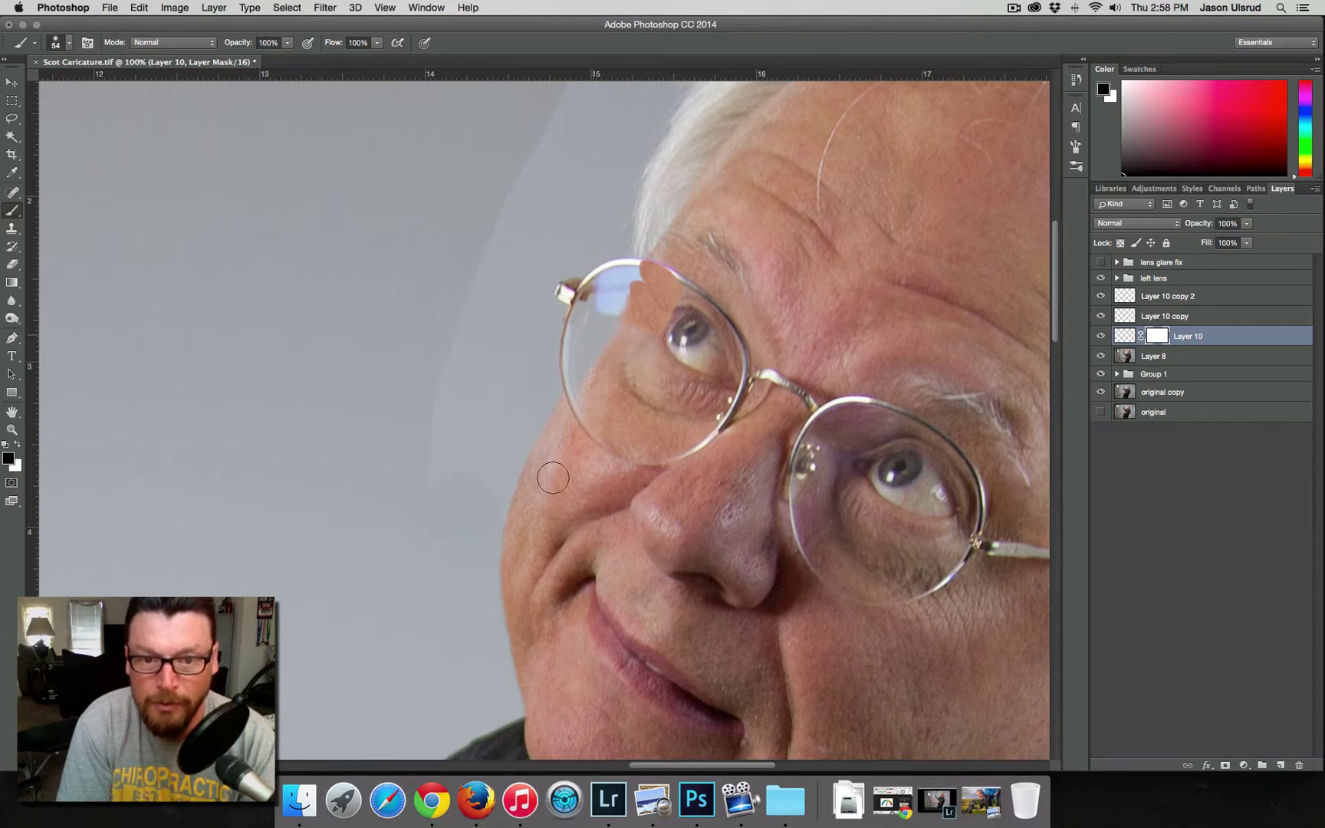
Step: Add a layer mask to Layer 10 copy and refine the patch's edge around the eye, reducing the brush to 23 px
{"action": "left_click", "coordinate": [1128, 322]}
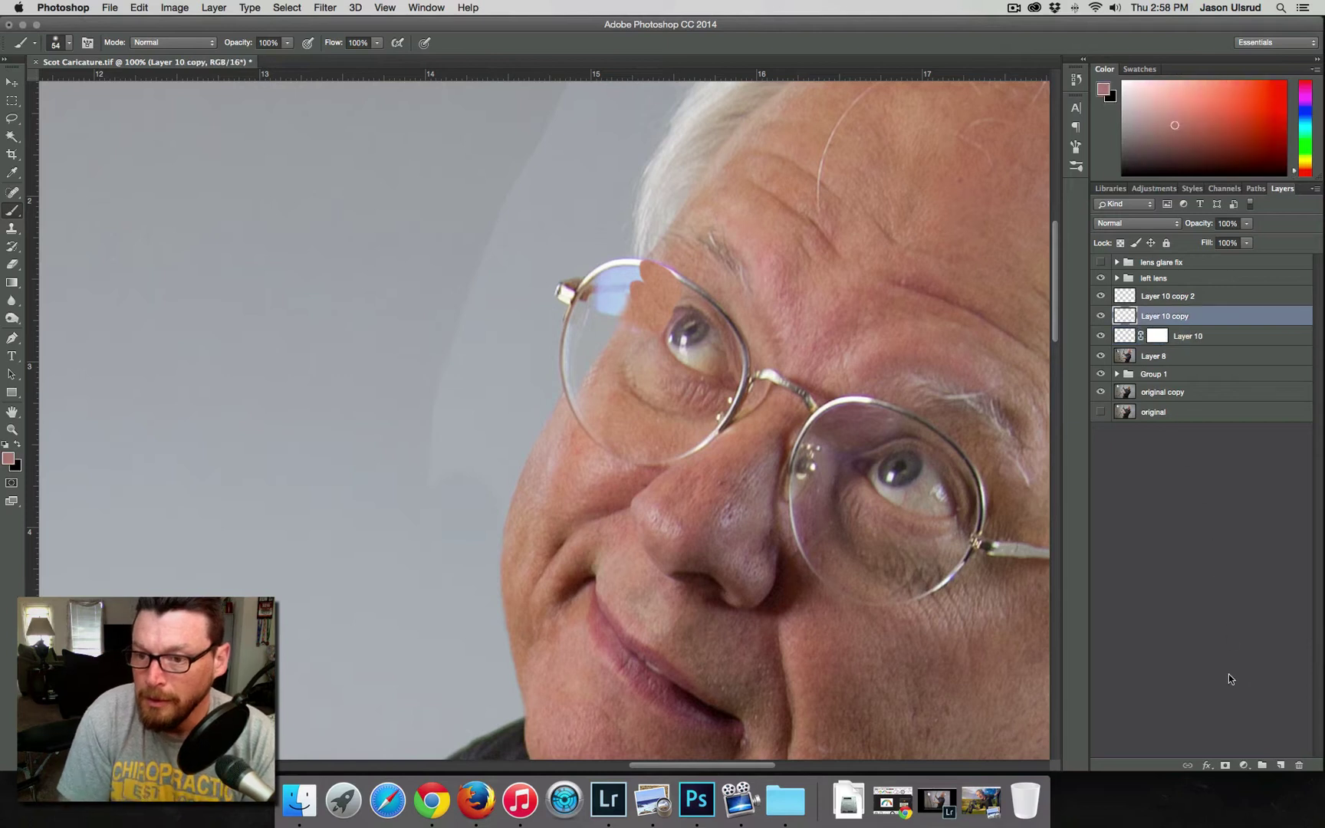
{"action": "left_click", "coordinate": [1224, 765]}
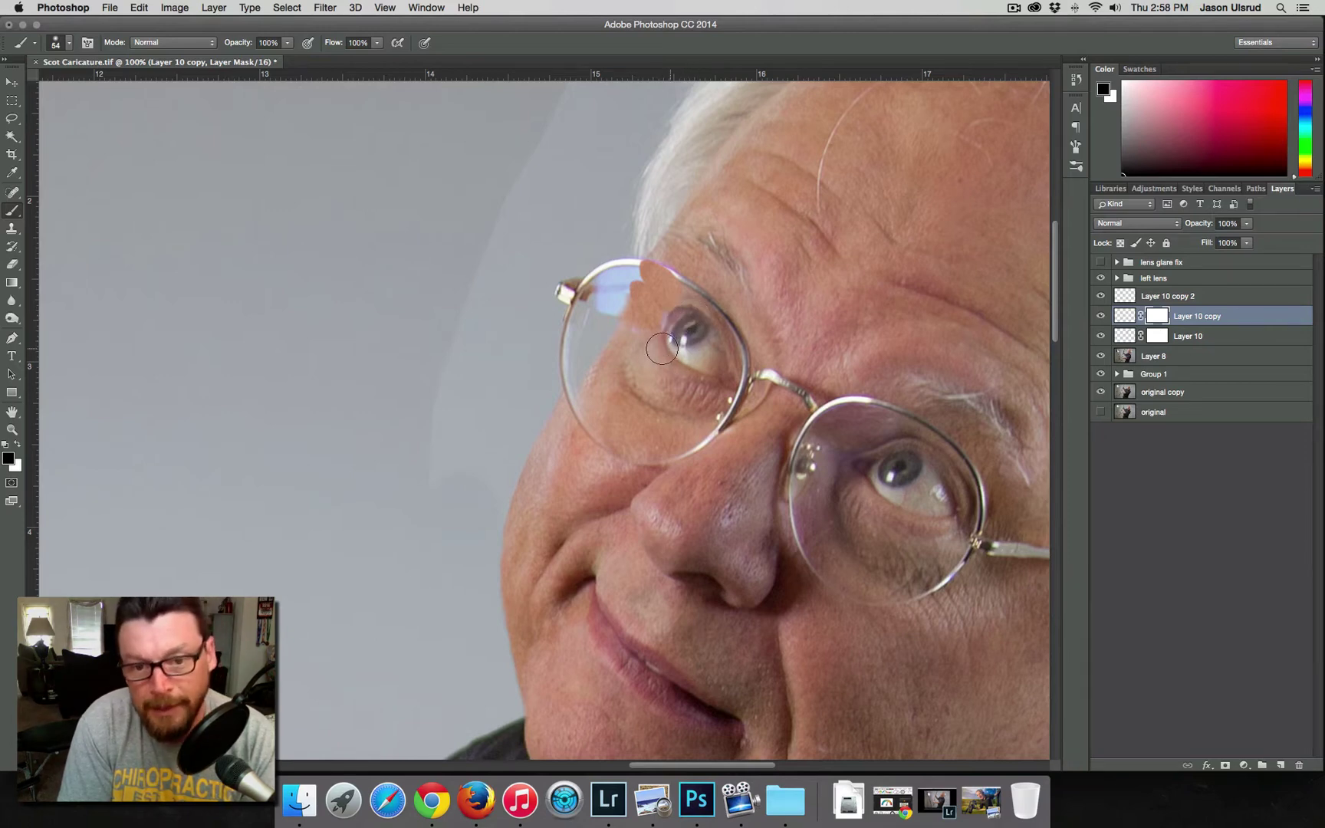
{"action": "left_click", "coordinate": [617, 371]}
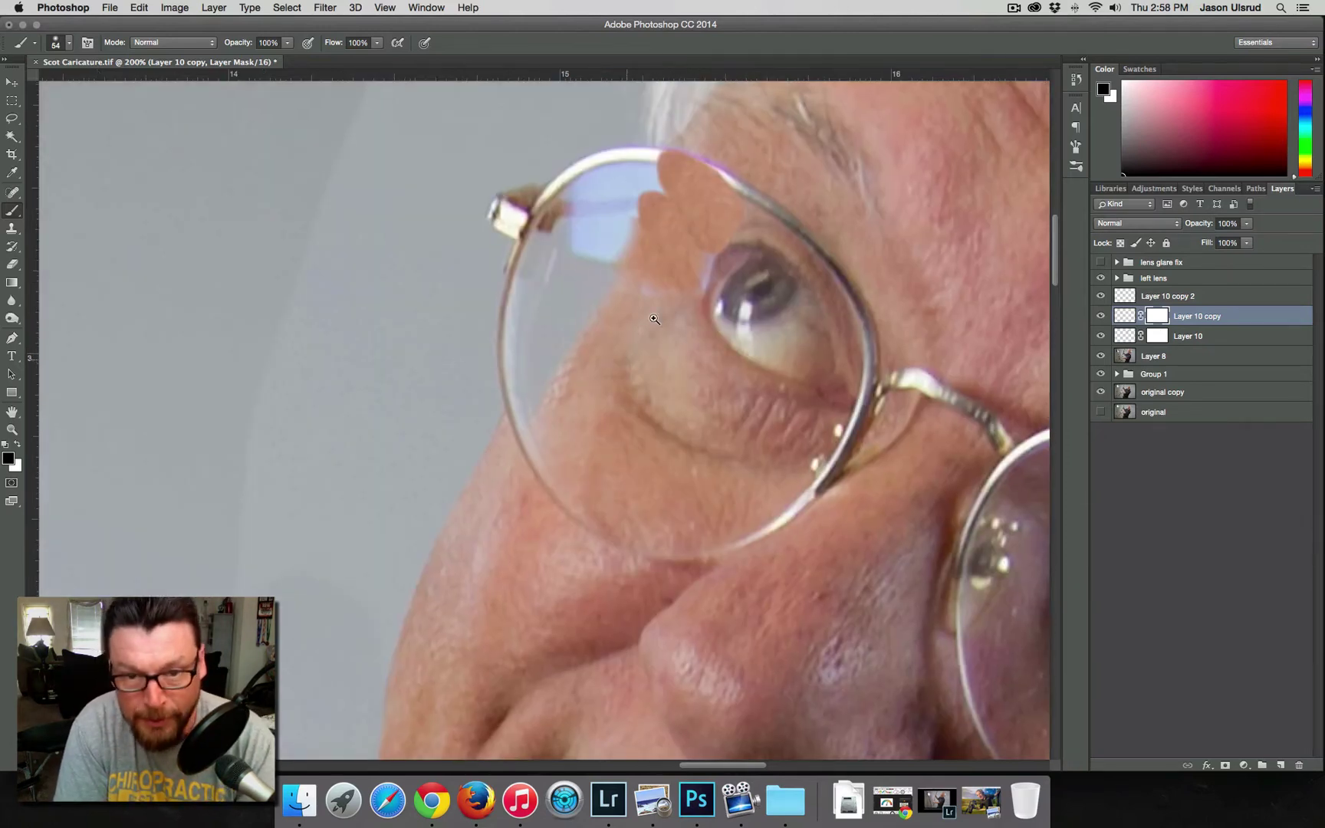
{"action": "left_click", "coordinate": [679, 259]}
{"action": "left_click_drag", "start_coordinate": [679, 259], "coordinate": [657, 250]}
{"action": "key", "text": "x"}
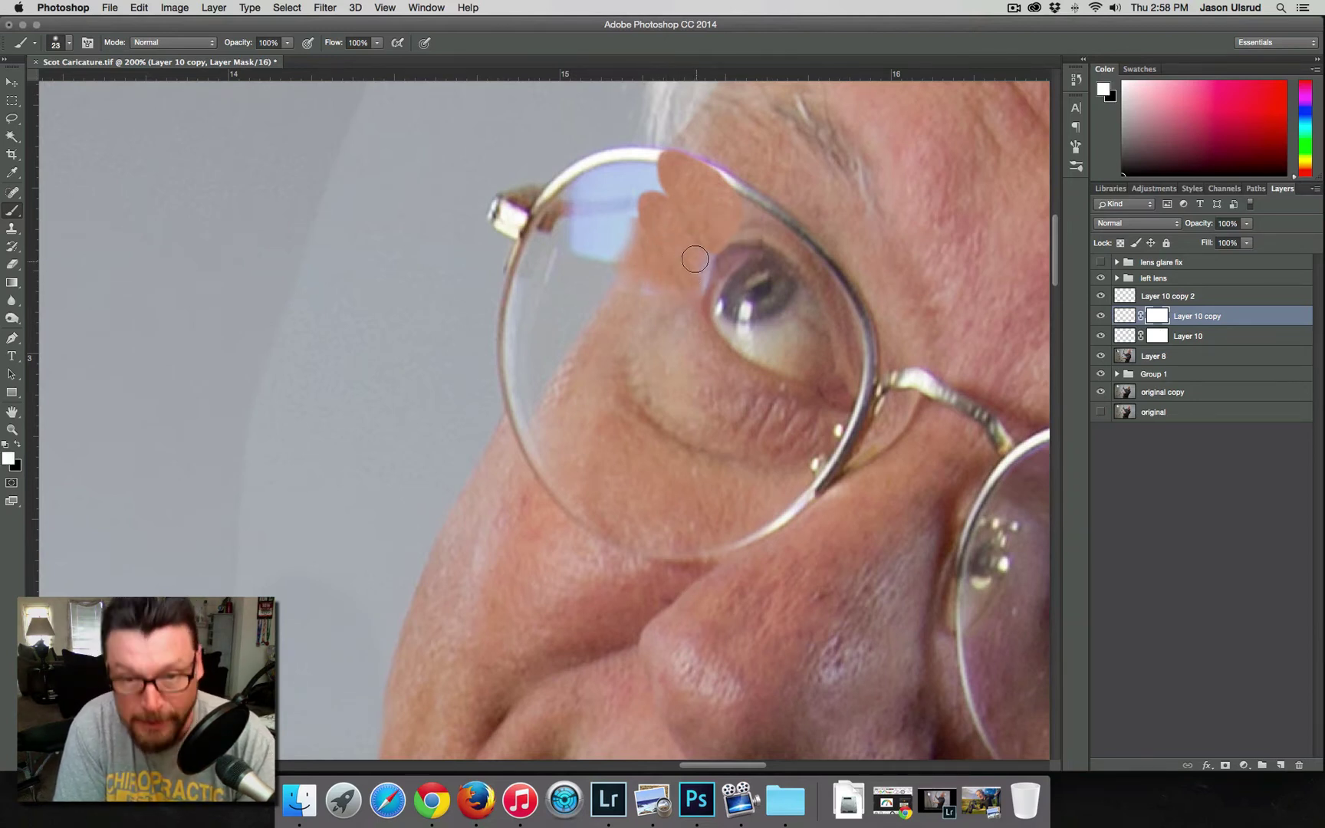
Step: Add a layer mask to Layer 10 copy 2 and paint black with a 20 px brush to uncover the upper frame and trim the patch's edge
{"action": "left_click", "coordinate": [1167, 297]}
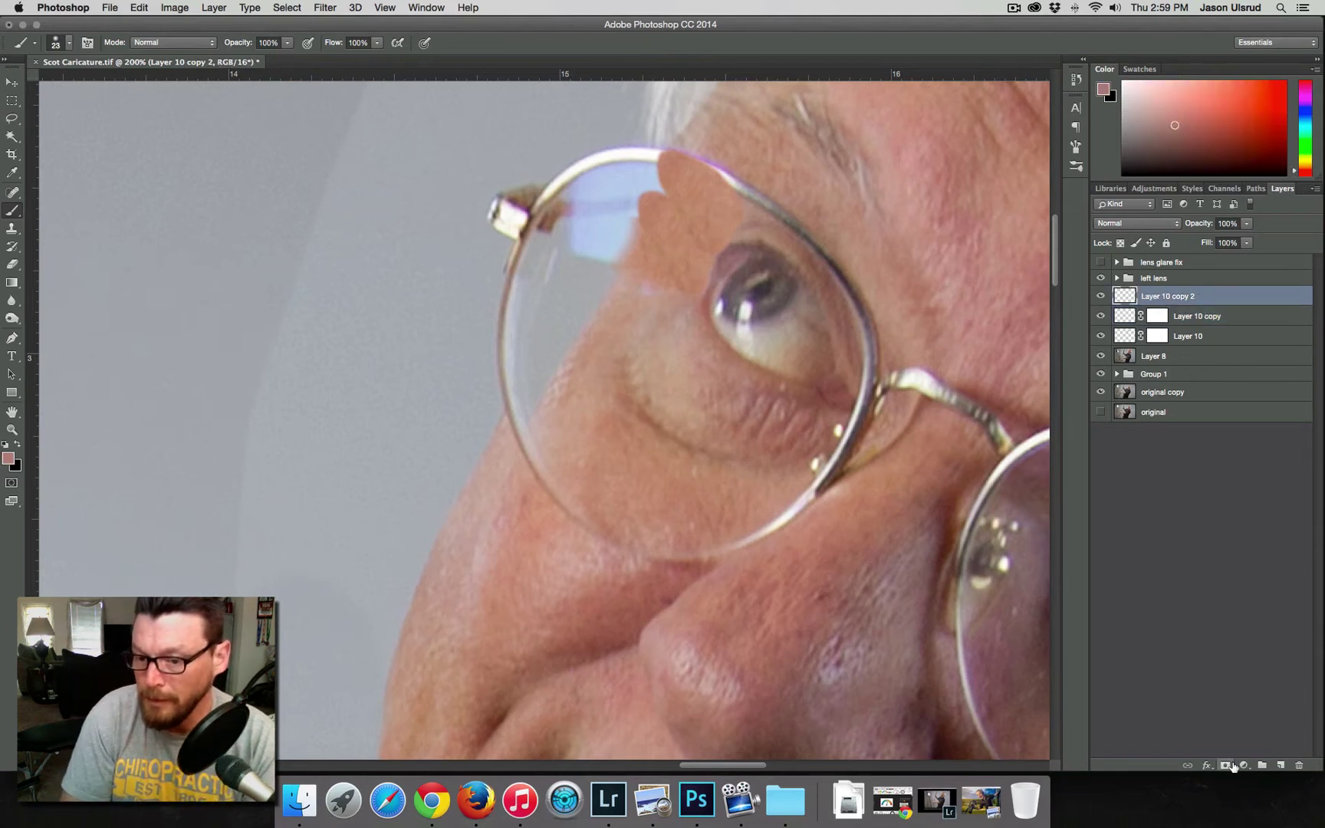
{"action": "left_click", "coordinate": [1225, 765]}
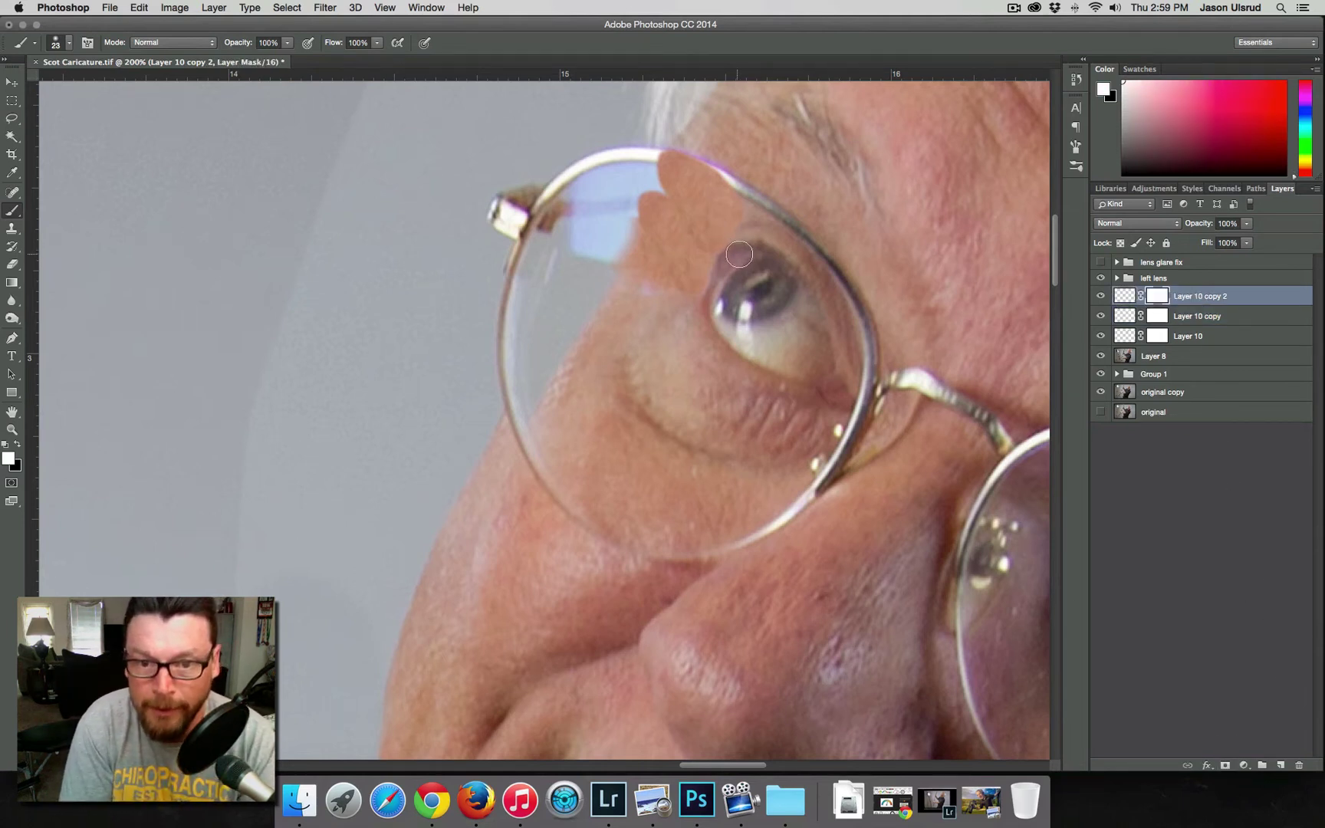
{"action": "left_click_drag", "start_coordinate": [737, 249], "coordinate": [744, 248]}
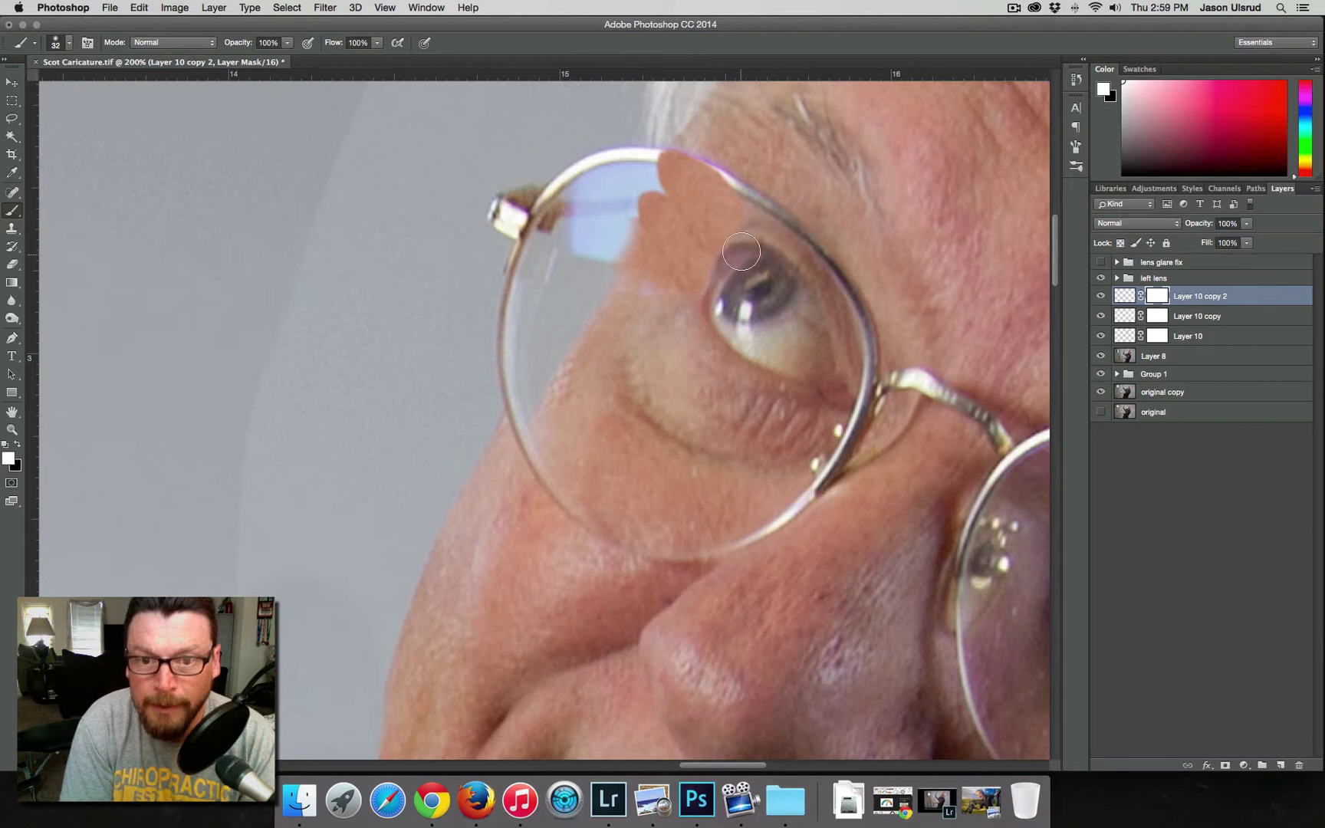
{"action": "key", "text": "x"}
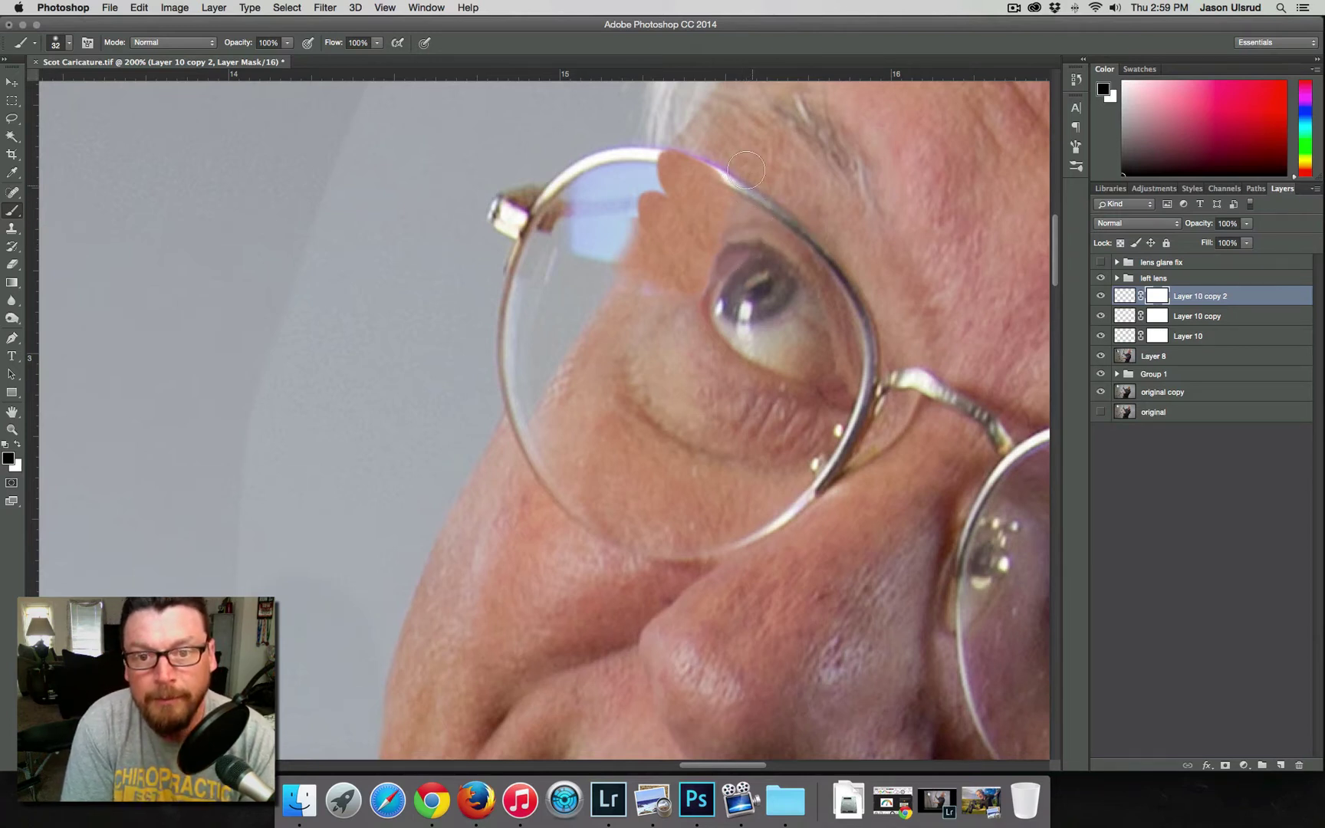
{"action": "mouse_move", "coordinate": [717, 161]}
{"action": "left_mouse_down"}
{"action": "mouse_move", "coordinate": [671, 148]}
{"action": "mouse_move", "coordinate": [669, 196]}
{"action": "left_mouse_up"}
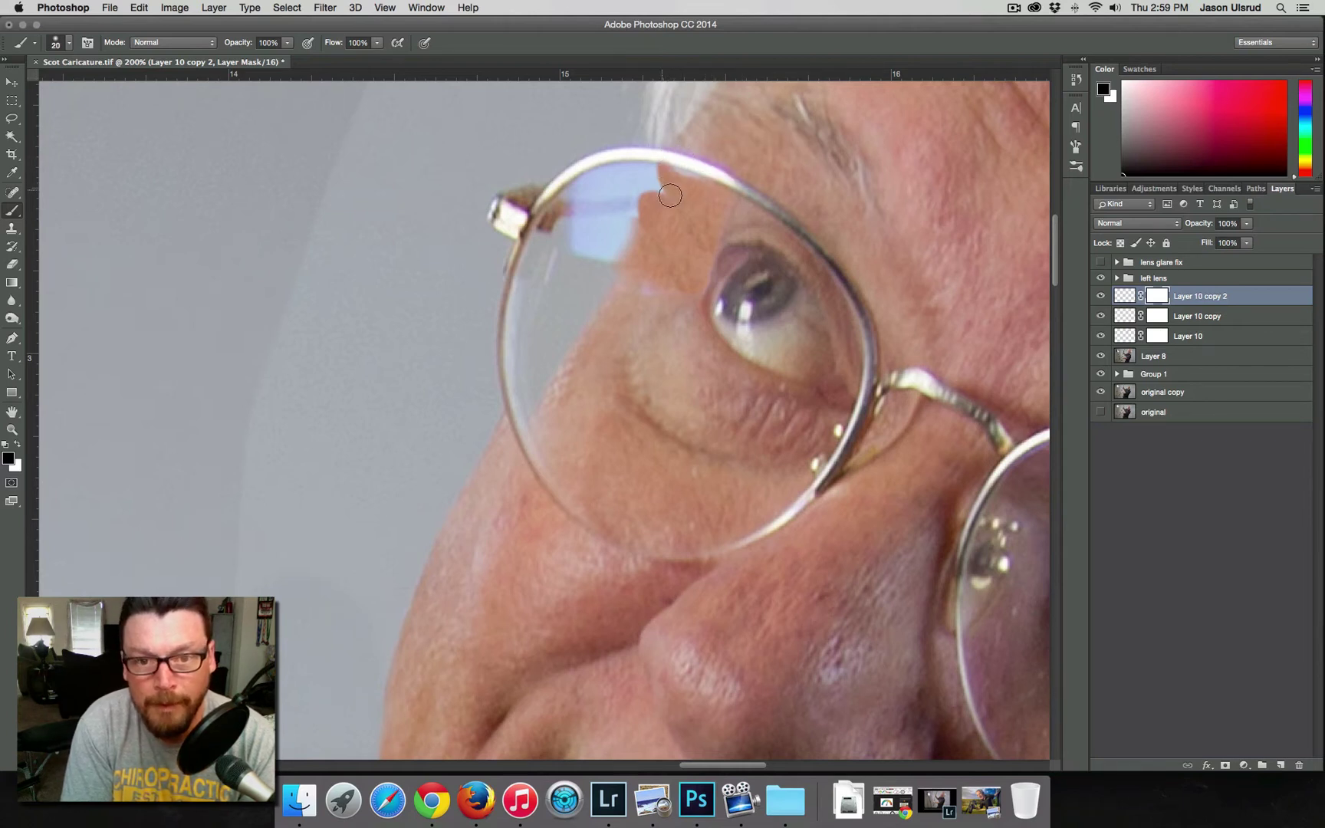
{"action": "key", "text": "x"}
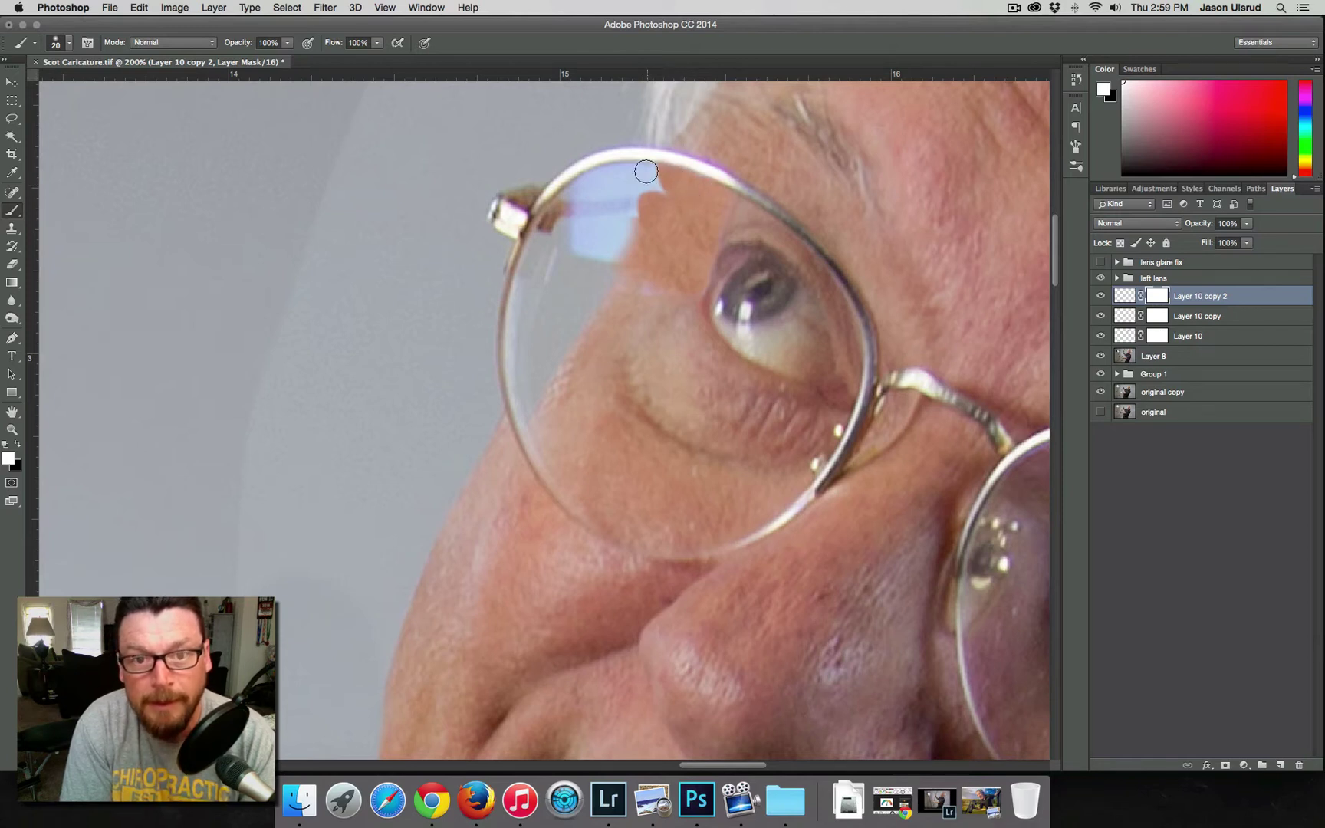
{"action": "key", "text": "x"}
{"action": "left_click_drag", "start_coordinate": [646, 170], "coordinate": [648, 183]}
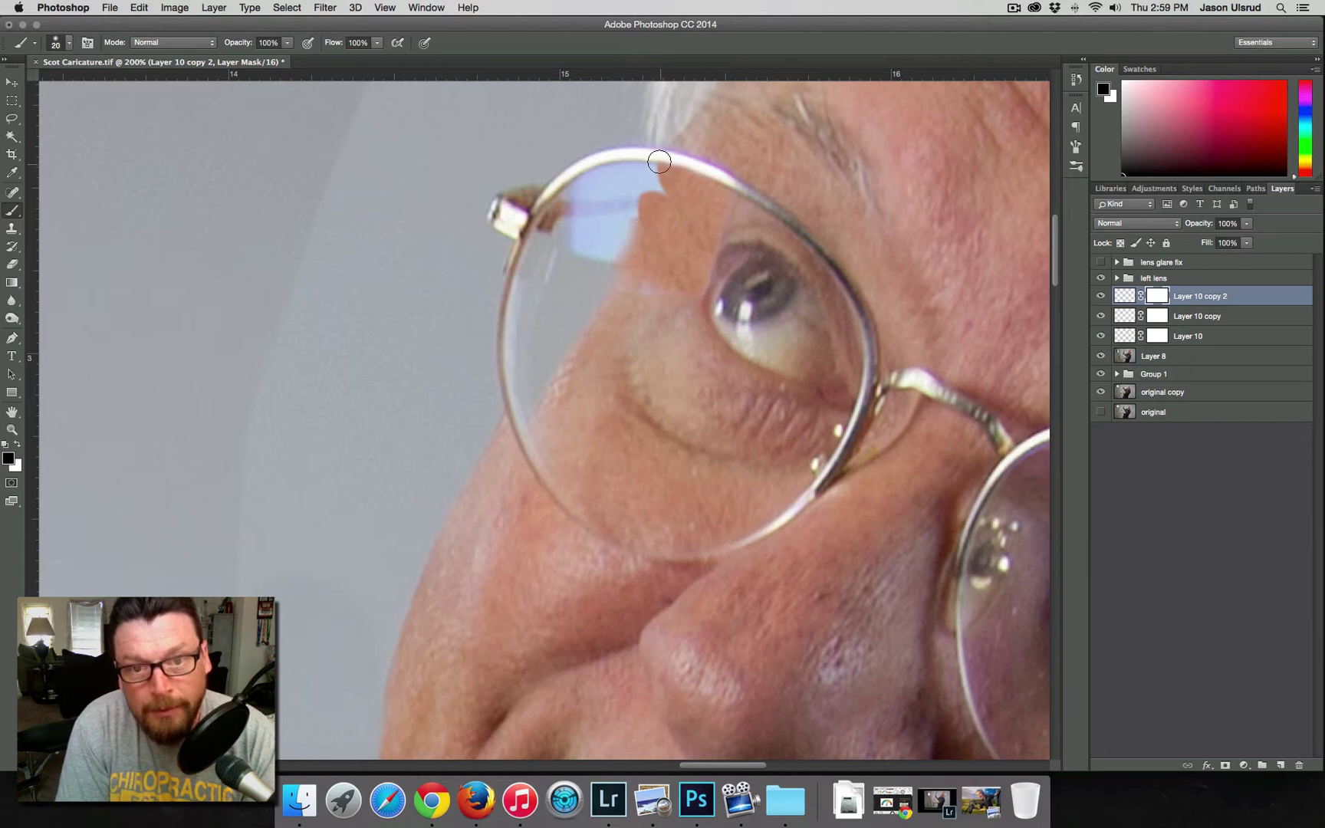
{"action": "left_click_drag", "start_coordinate": [659, 162], "coordinate": [657, 175]}
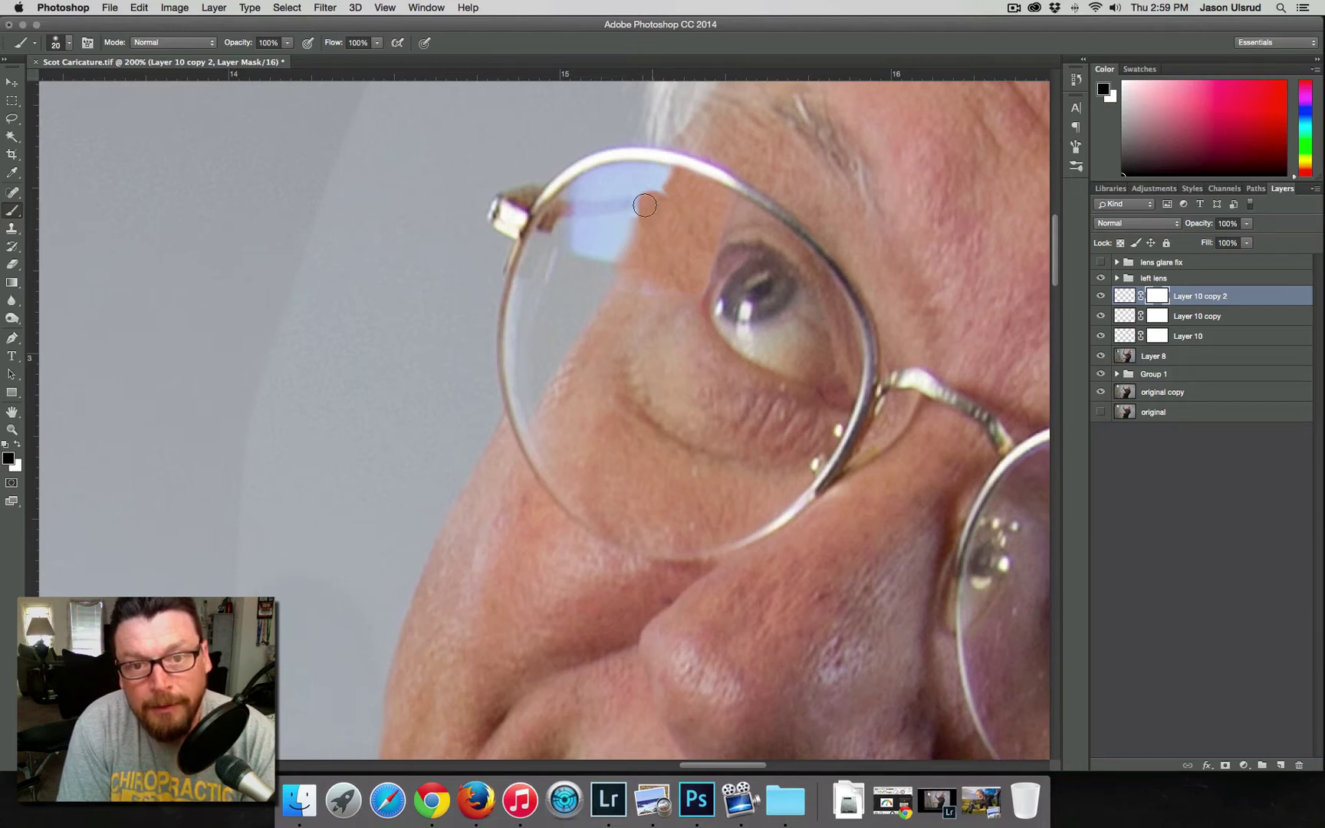
Step: Group the three patch layers, add a mask to the group, and paint black along the patches' outer edge to form a smooth face contour
{"action": "left_click", "coordinate": [1200, 345], "text": "shift"}
{"action": "key", "text": "super+g"}
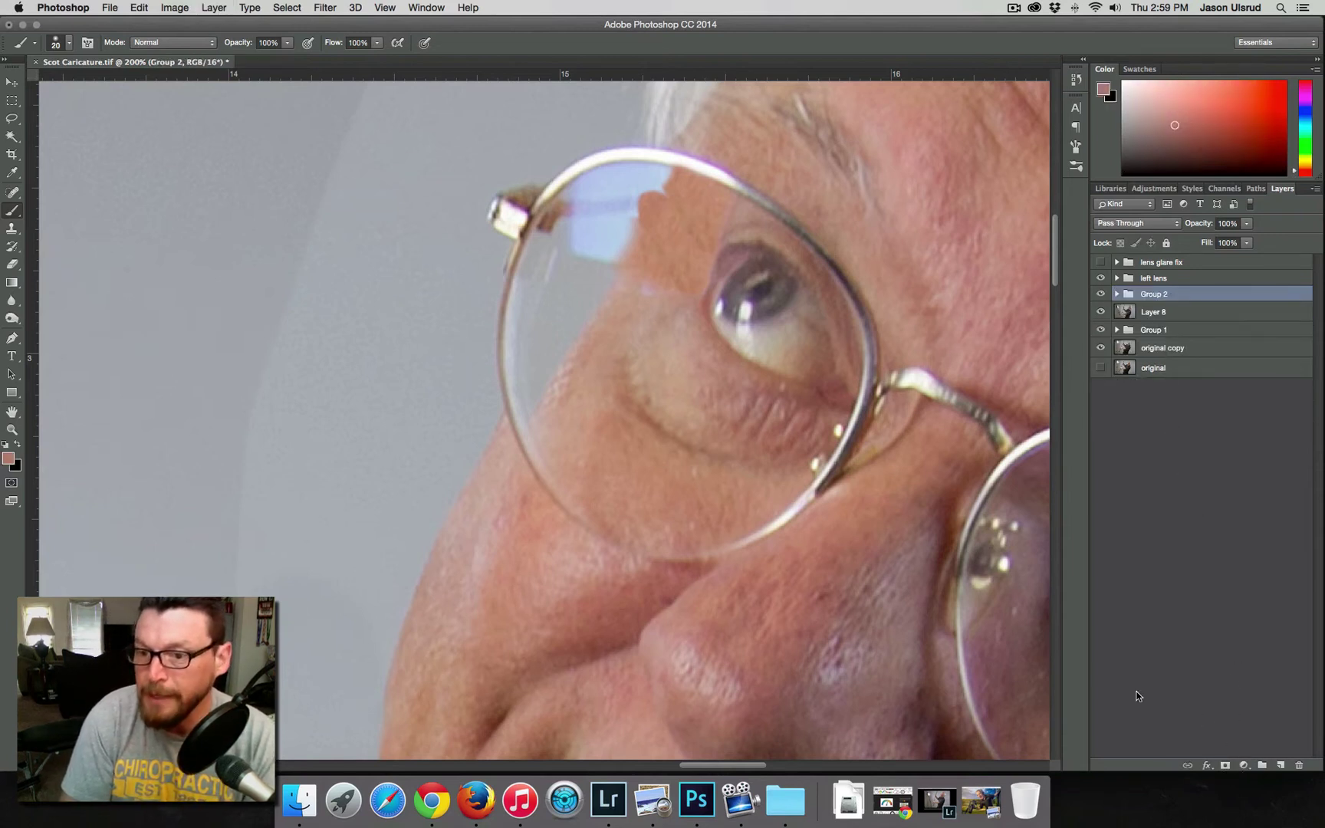
{"action": "left_click", "coordinate": [1225, 765]}
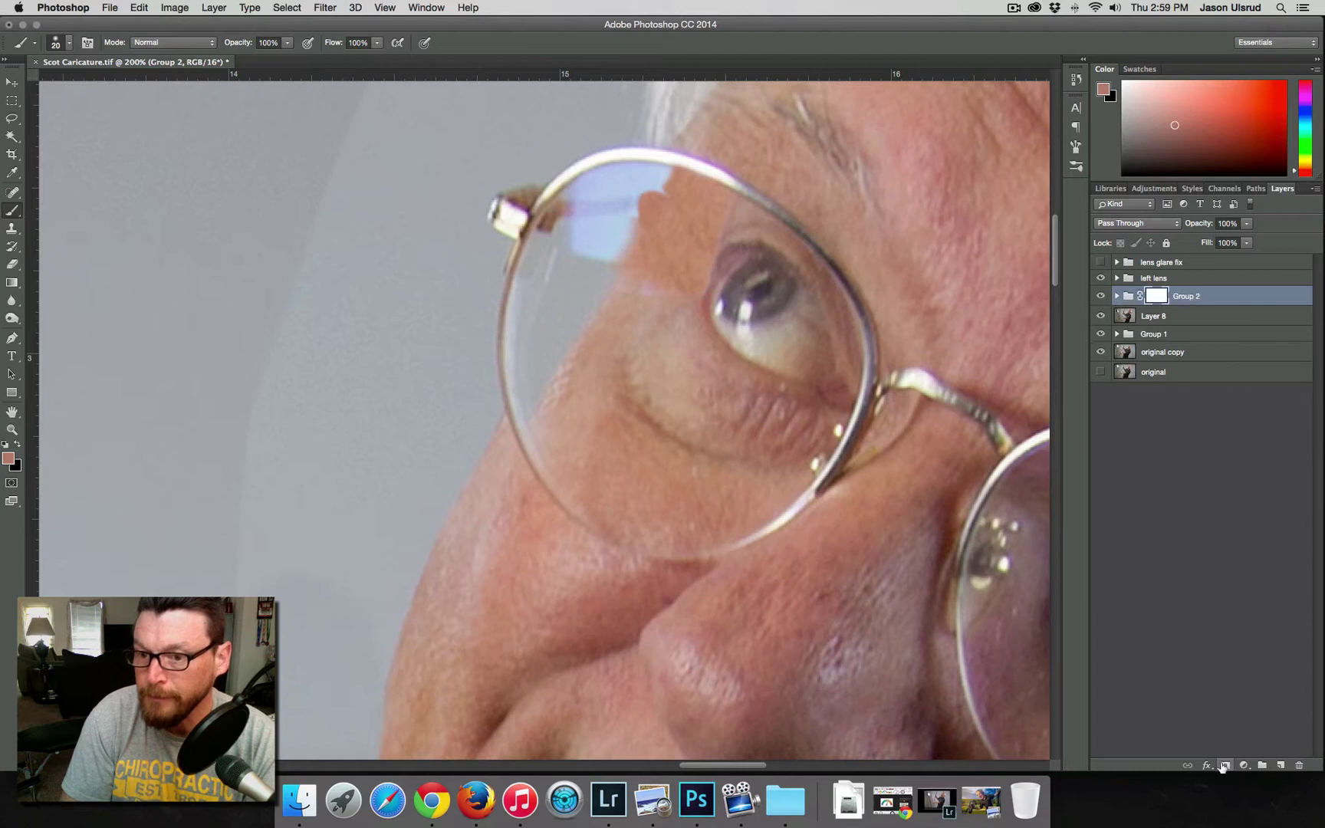
{"action": "mouse_move", "coordinate": [650, 170]}
{"action": "left_mouse_down"}
{"action": "mouse_move", "coordinate": [664, 164]}
{"action": "mouse_move", "coordinate": [636, 197]}
{"action": "left_mouse_up"}
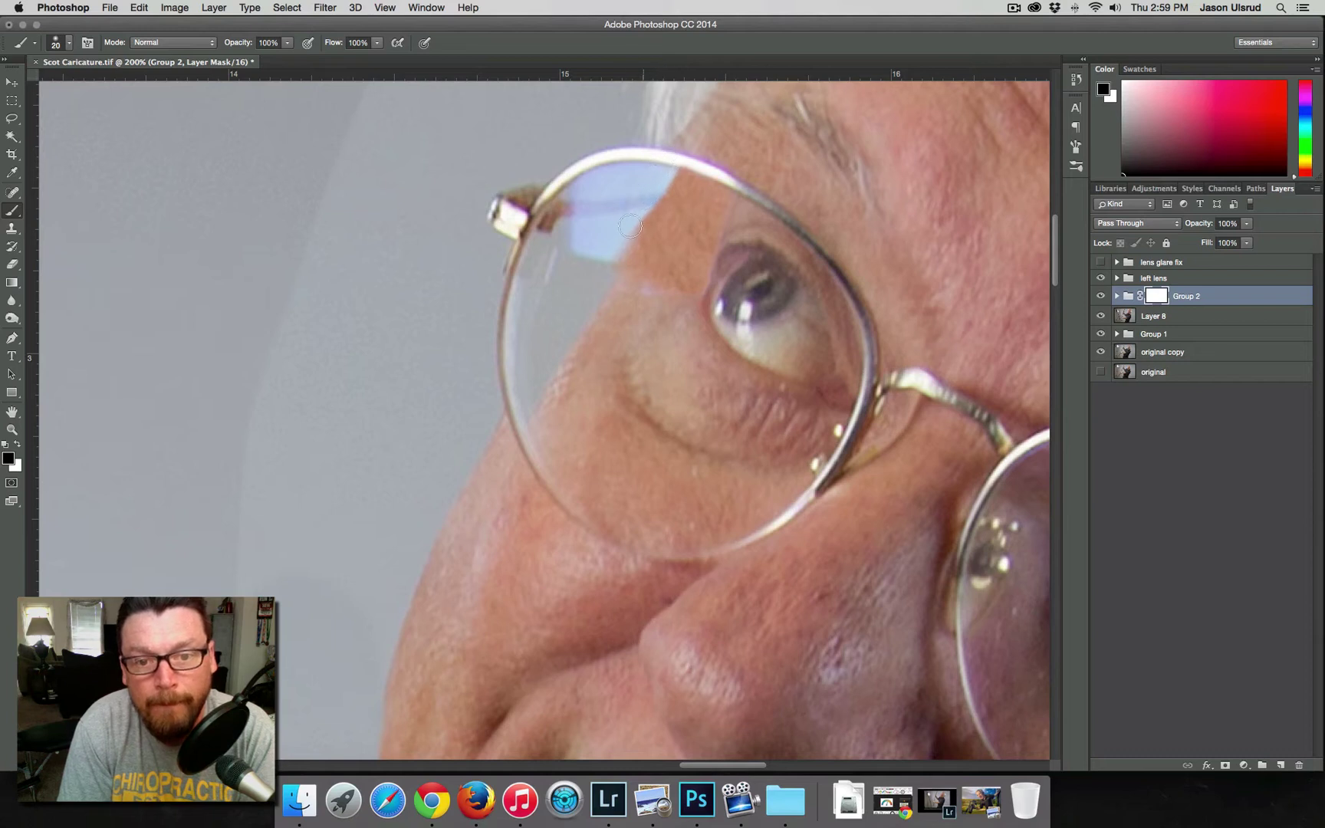
{"action": "left_click_drag", "start_coordinate": [627, 218], "coordinate": [615, 237]}
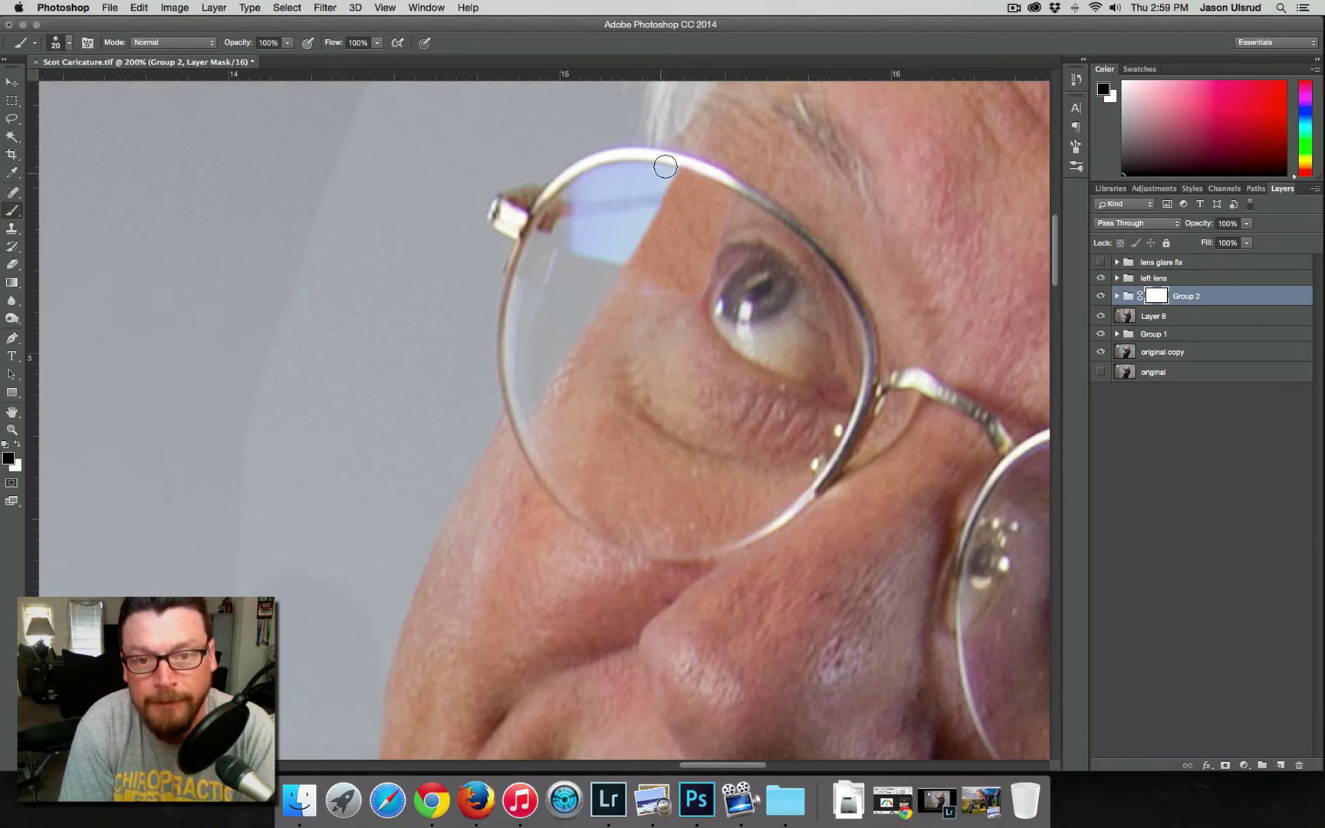
{"action": "left_click_drag", "start_coordinate": [650, 192], "coordinate": [672, 167]}
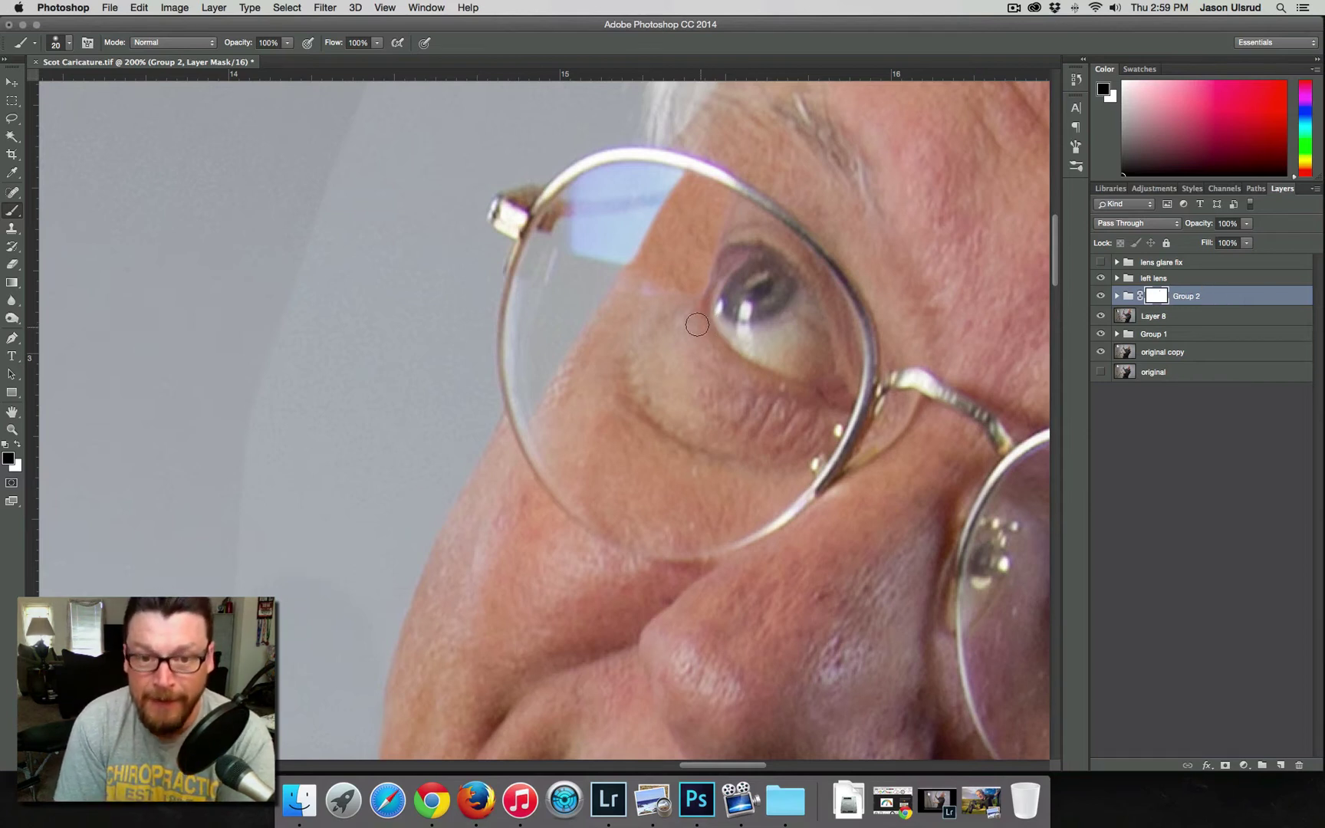
{"action": "left_click", "coordinate": [1117, 296]}
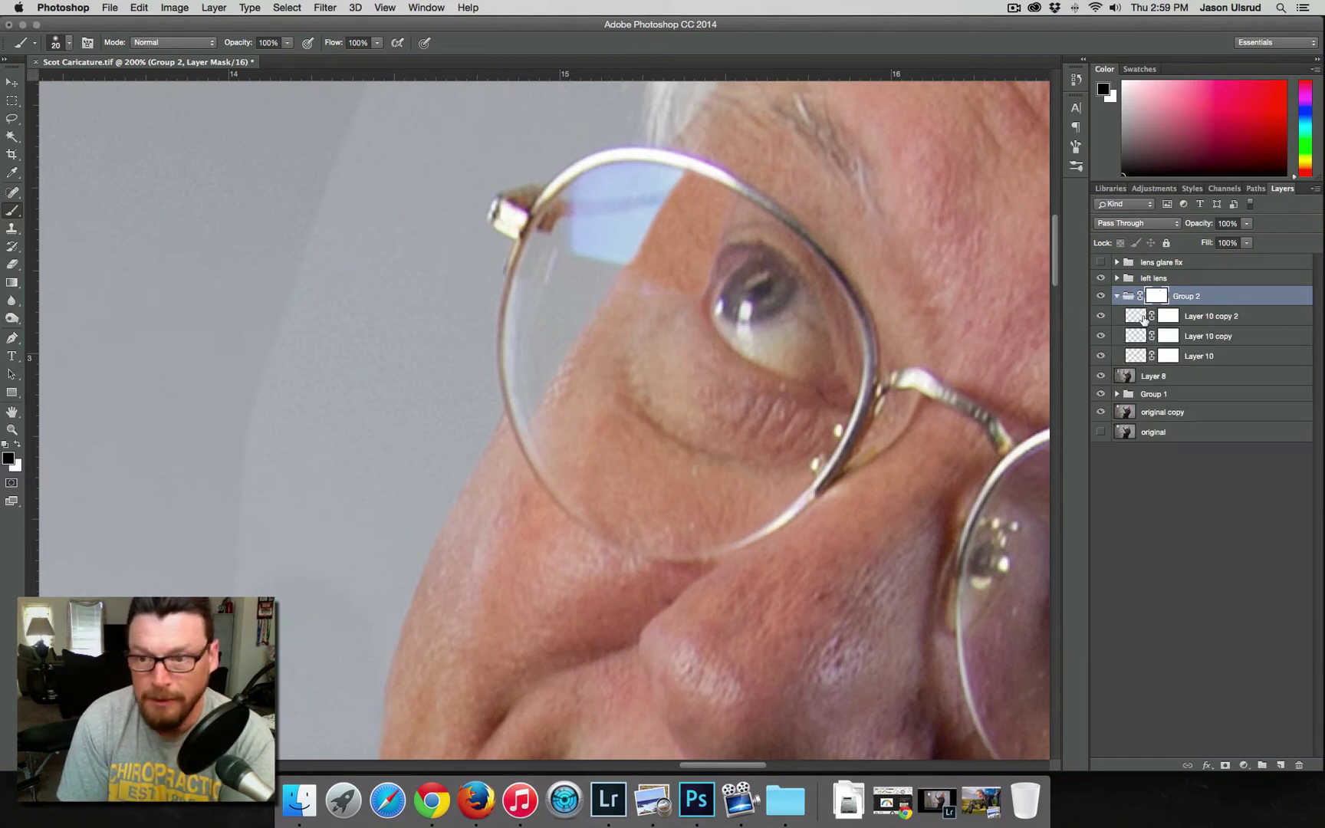
{"action": "left_click", "coordinate": [1162, 357]}
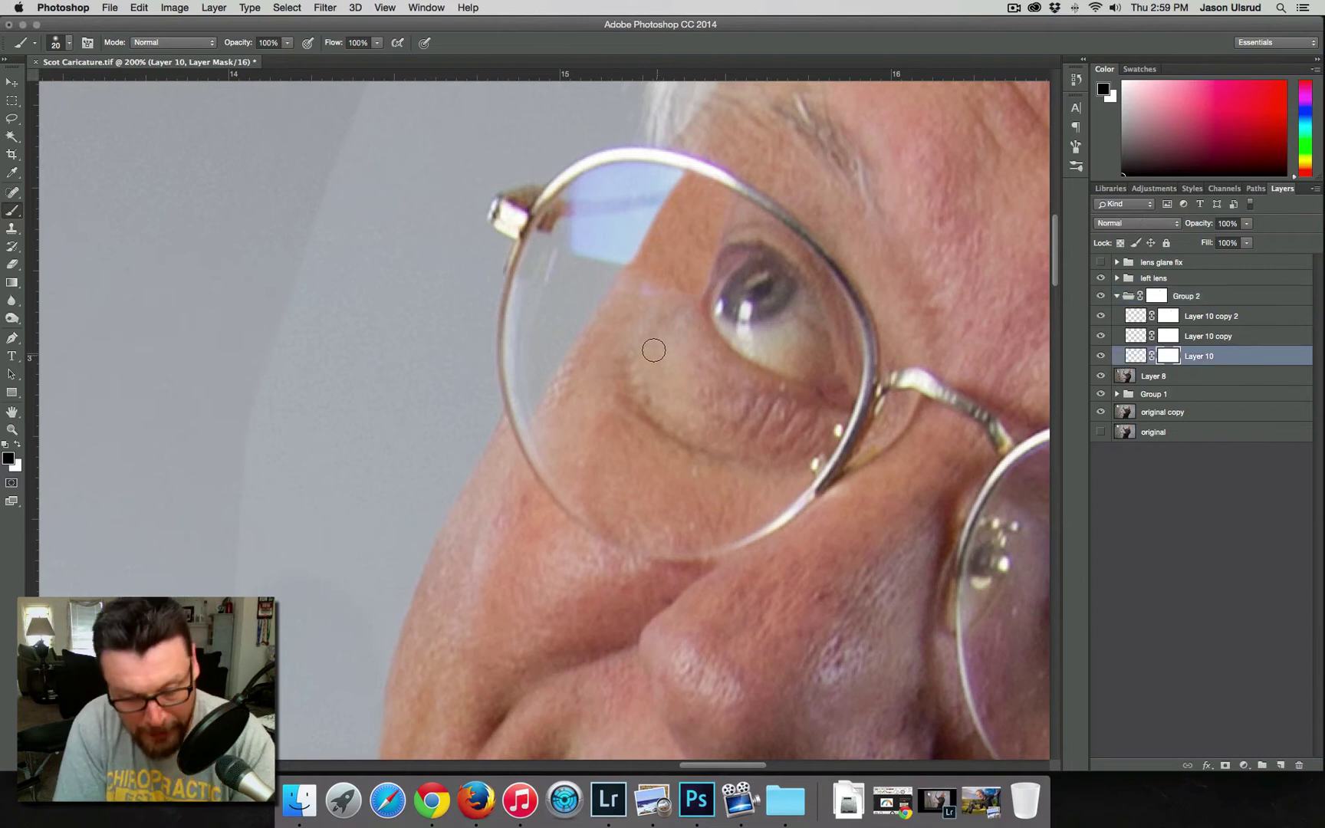
{"action": "key", "text": "x"}
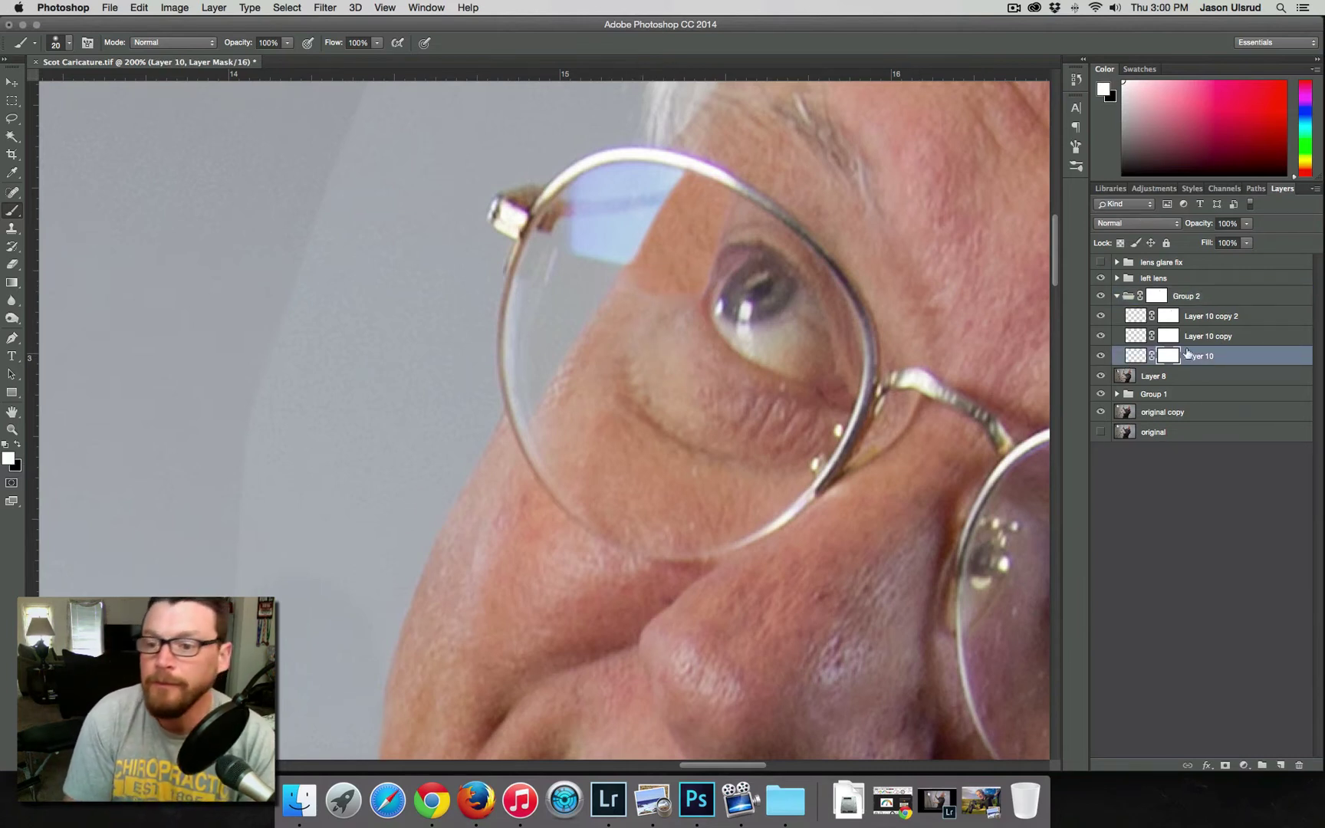
{"action": "left_click", "coordinate": [1116, 297]}
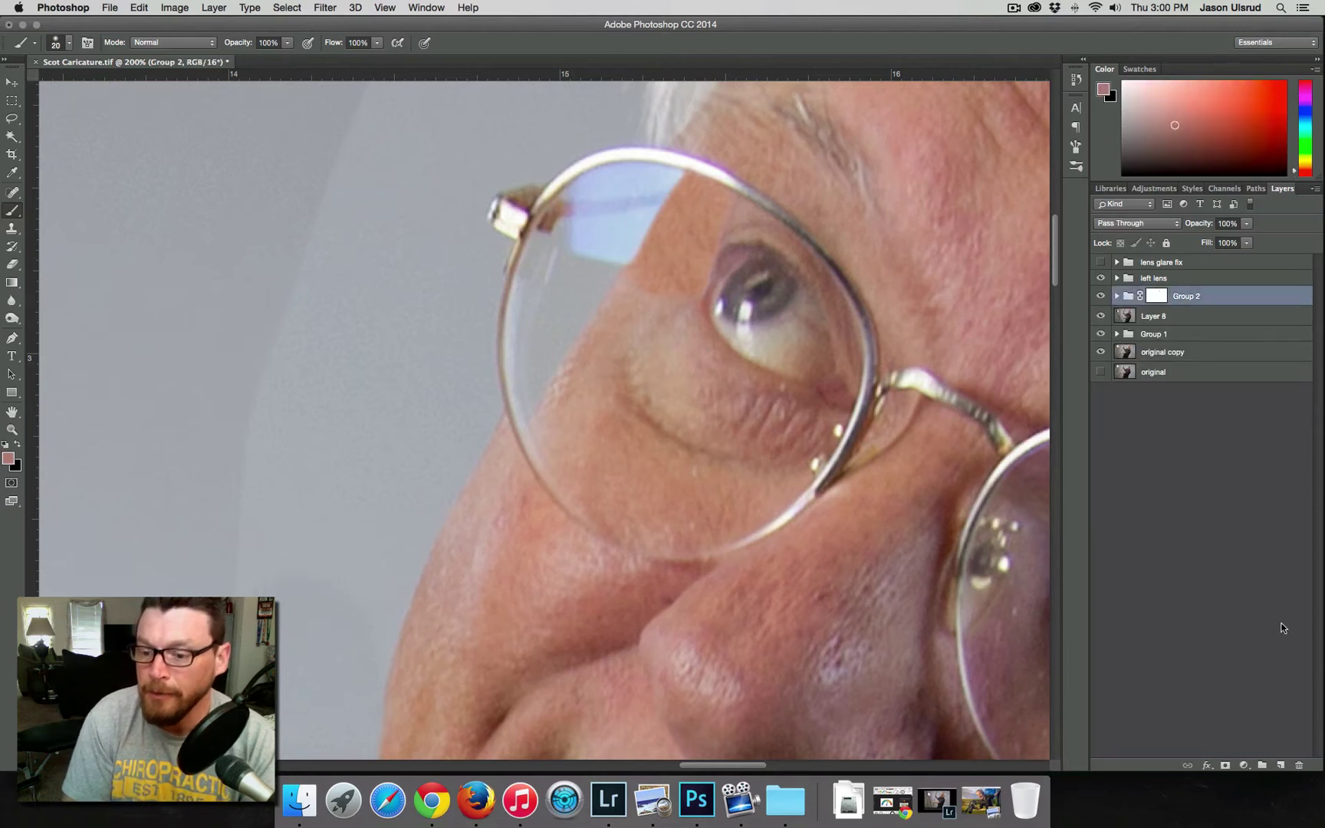
Step: Add a new layer above Group 2 and outline the blue reflection below the temple arm with the Polygonal Lasso, ending at the face contour
{"action": "left_click", "coordinate": [1280, 765]}
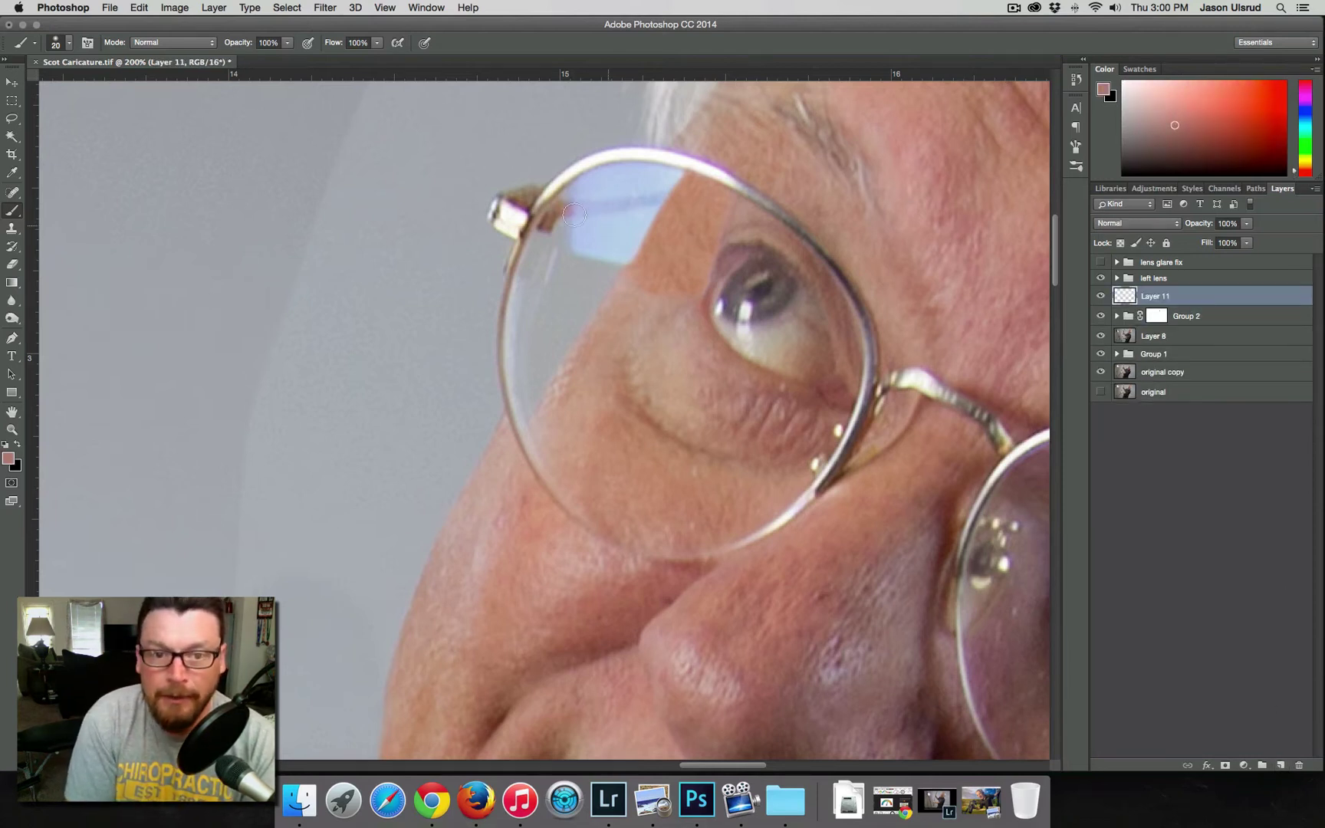
{"action": "left_click", "coordinate": [18, 123]}
{"action": "right_click", "coordinate": [12, 121]}
{"action": "left_click", "coordinate": [58, 129]}
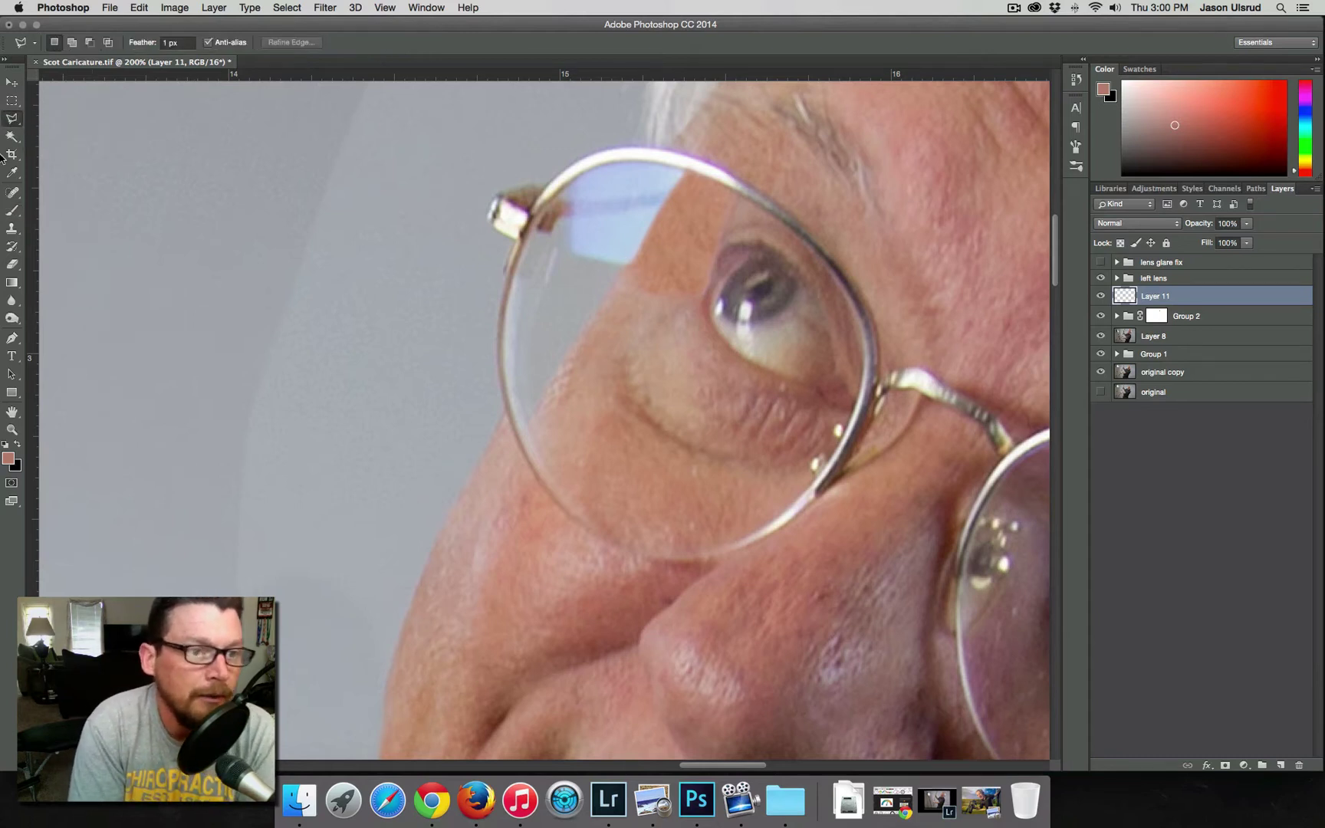
{"action": "right_click", "coordinate": [12, 121]}
{"action": "left_click", "coordinate": [48, 127]}
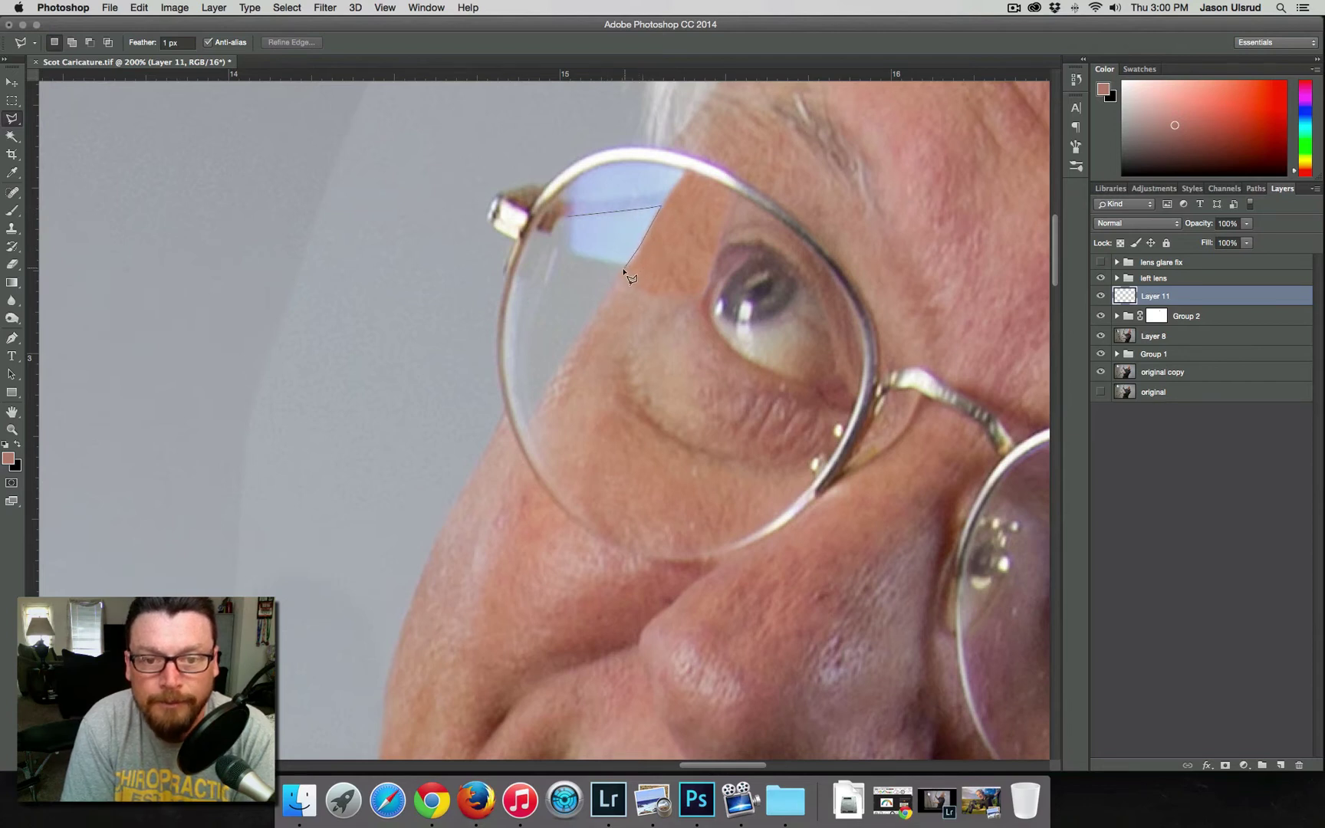
{"action": "left_click", "coordinate": [565, 282]}
{"action": "left_click", "coordinate": [568, 219]}
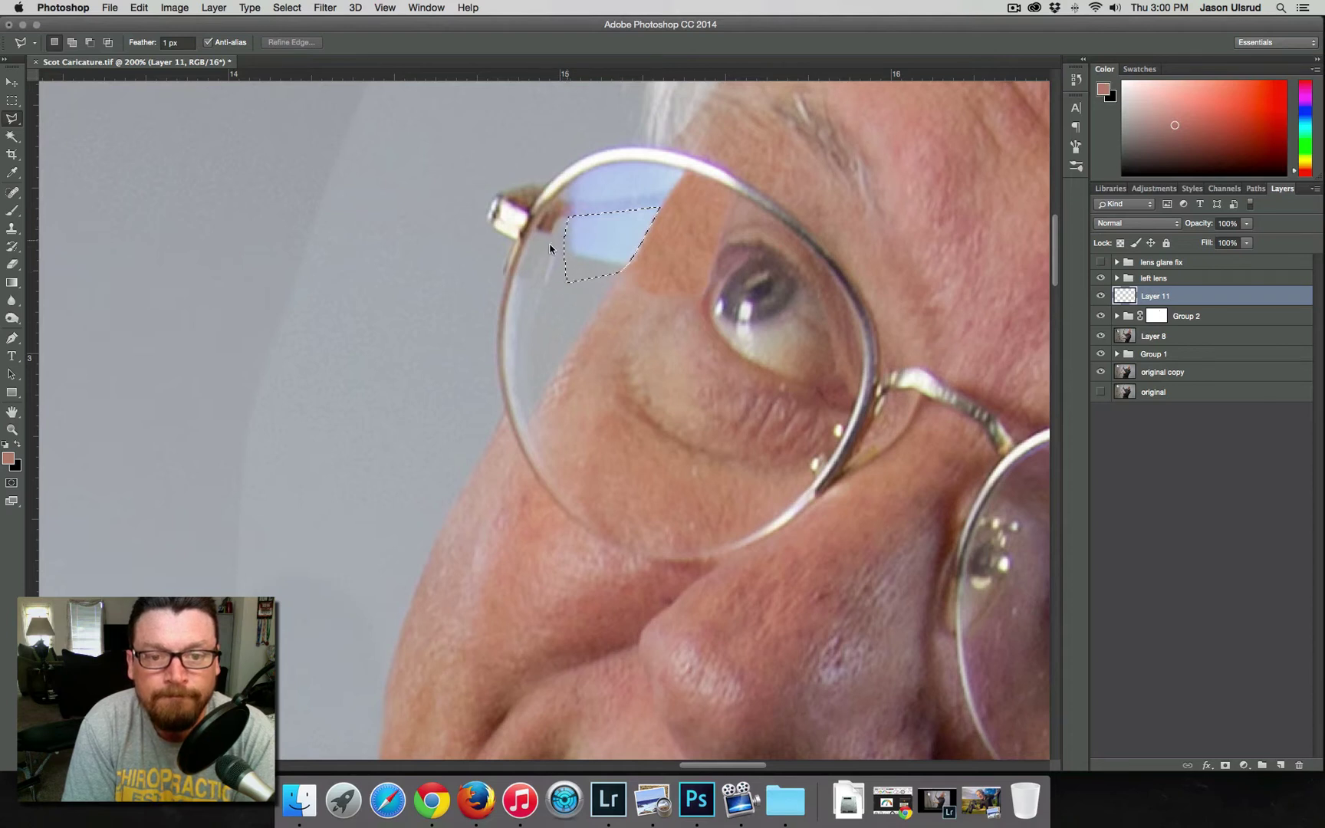
Step: Sample the grey background colour, cover the selected reflection below the temple arm with a 43 px brush, and deselect
{"action": "left_click", "coordinate": [11, 210]}
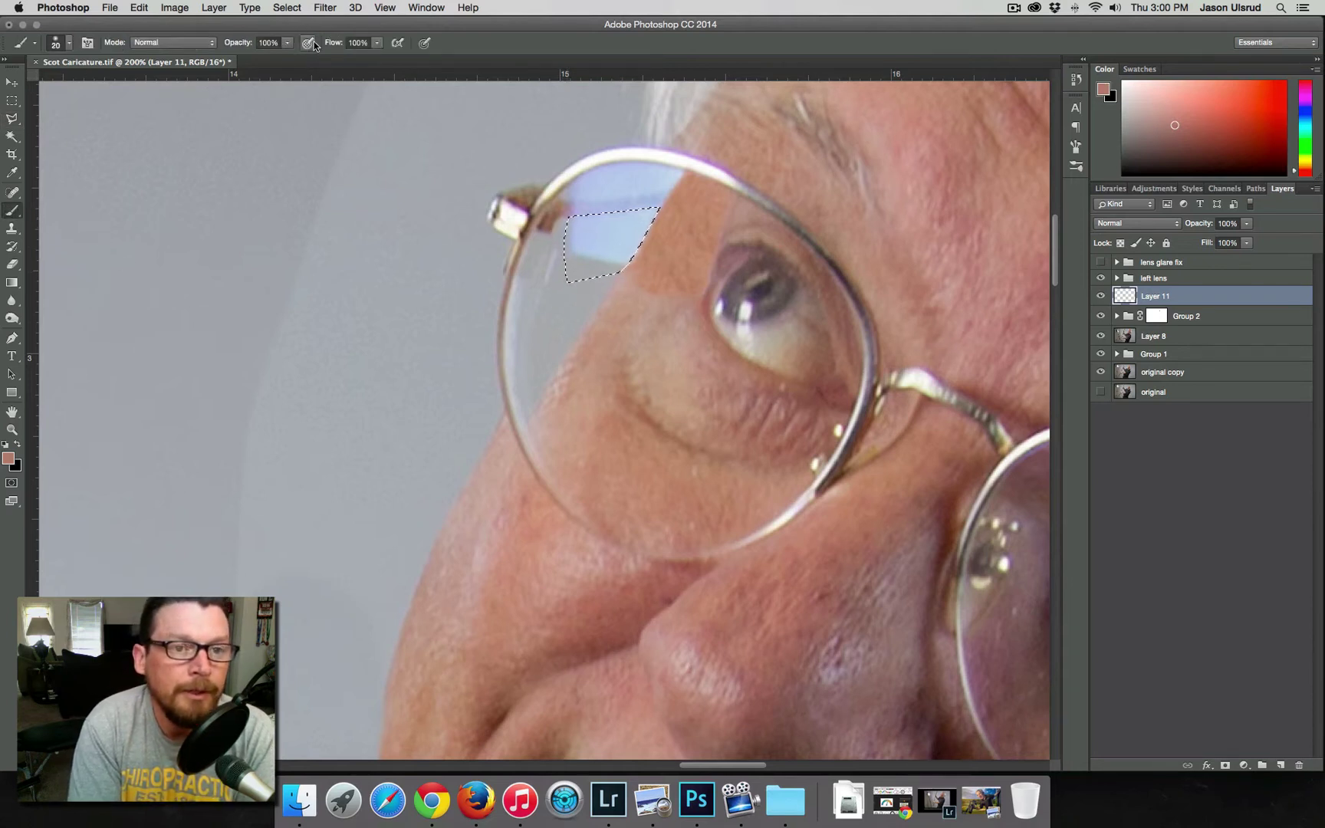
{"action": "left_click", "coordinate": [573, 301], "text": "alt"}
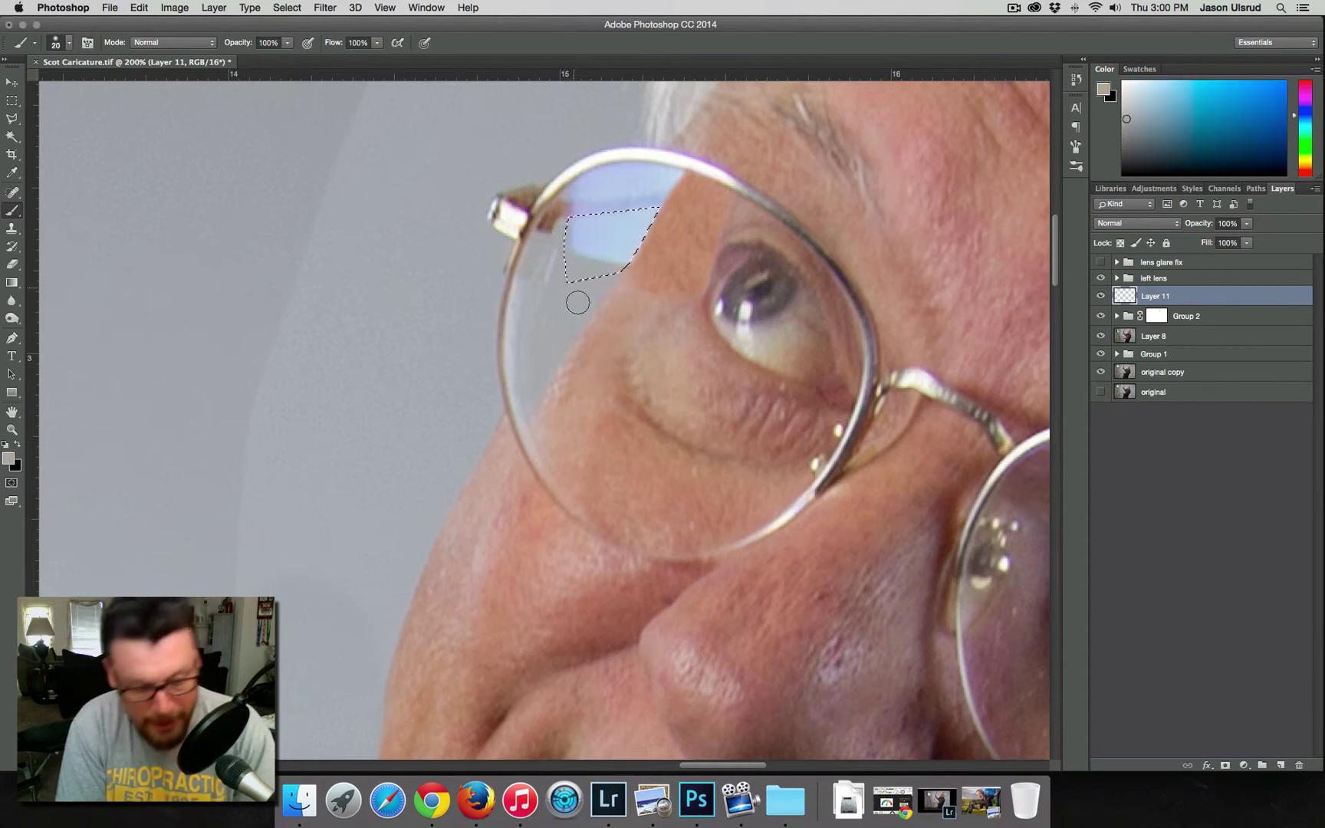
{"action": "left_click", "coordinate": [578, 291]}
{"action": "left_click_drag", "start_coordinate": [580, 292], "coordinate": [598, 292]}
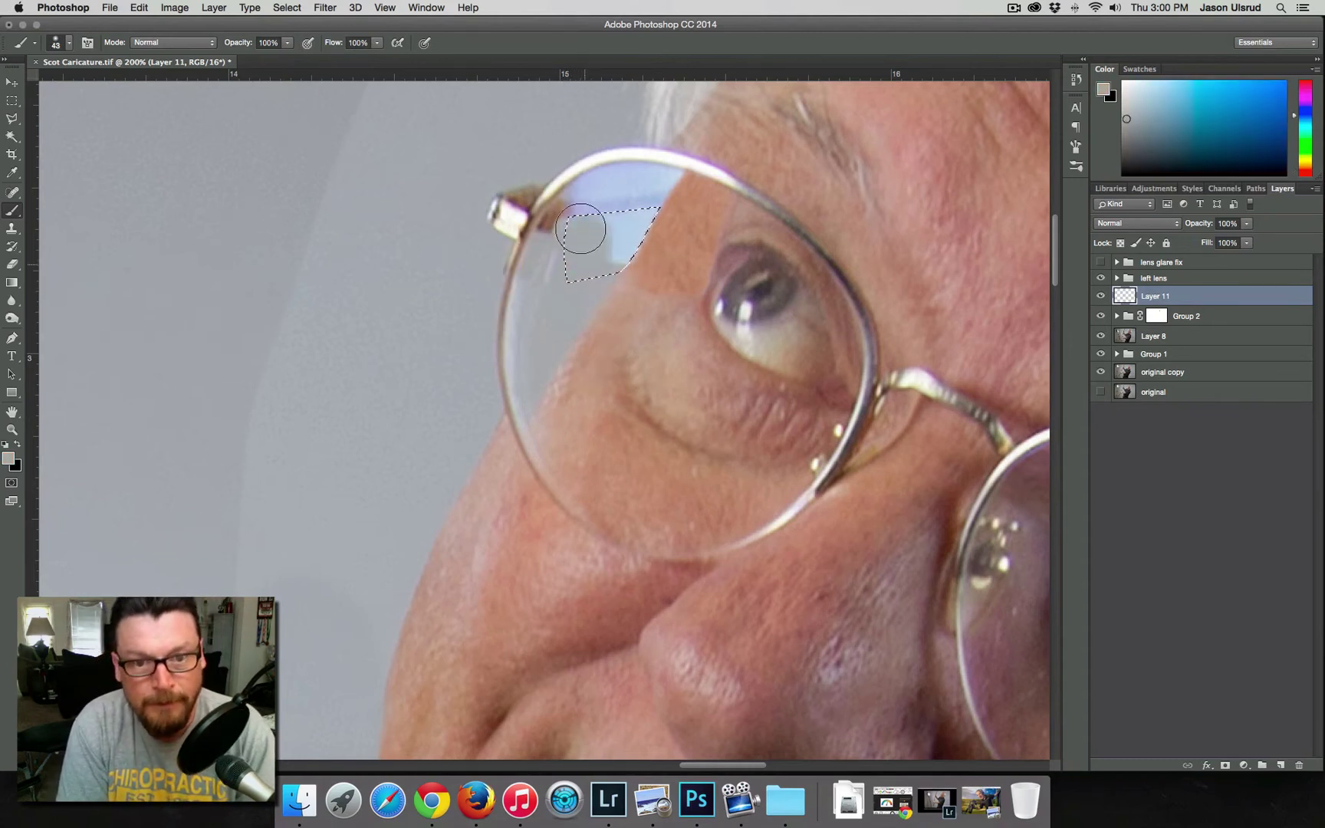
{"action": "mouse_move", "coordinate": [602, 212]}
{"action": "left_mouse_down"}
{"action": "mouse_move", "coordinate": [604, 261]}
{"action": "mouse_move", "coordinate": [645, 217]}
{"action": "mouse_move", "coordinate": [566, 269]}
{"action": "left_mouse_up"}
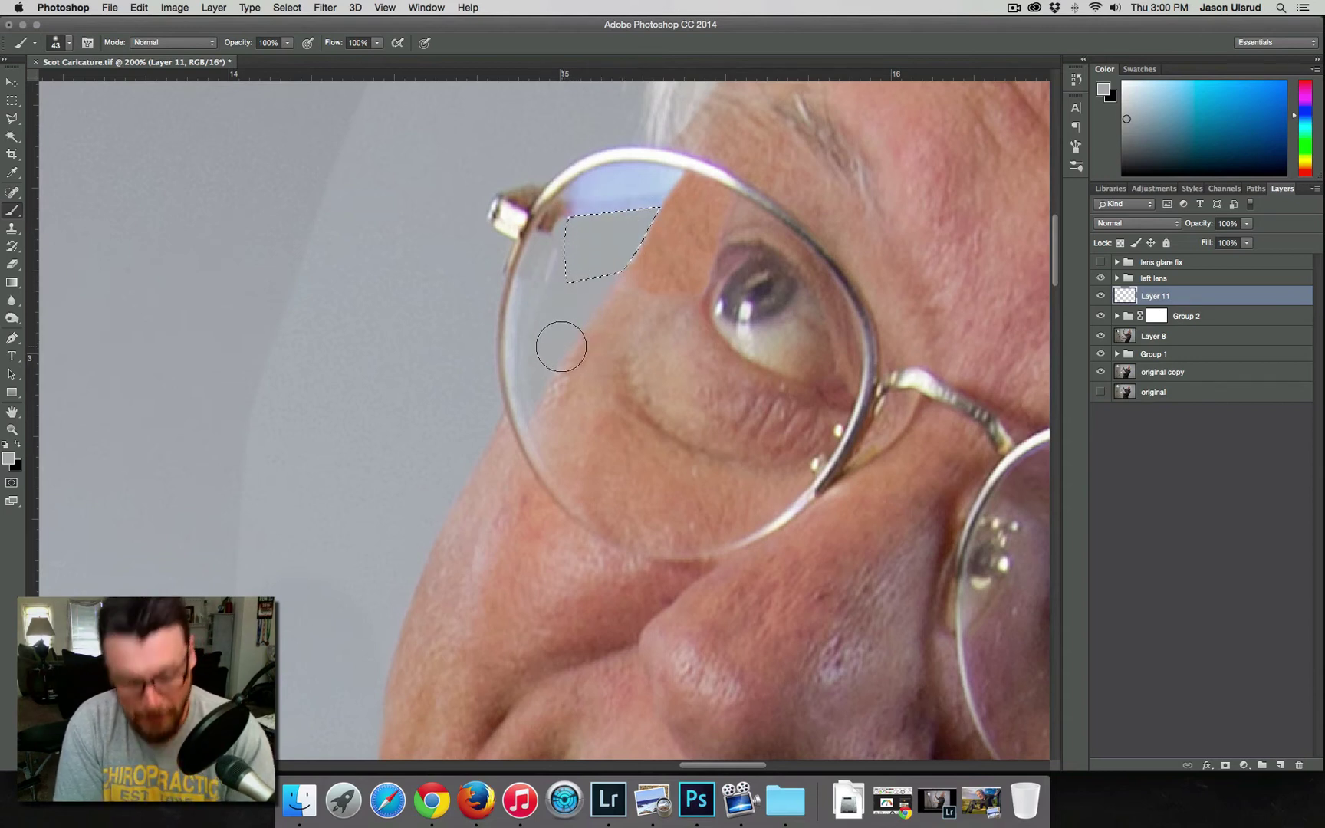
{"action": "key", "text": "super+d"}
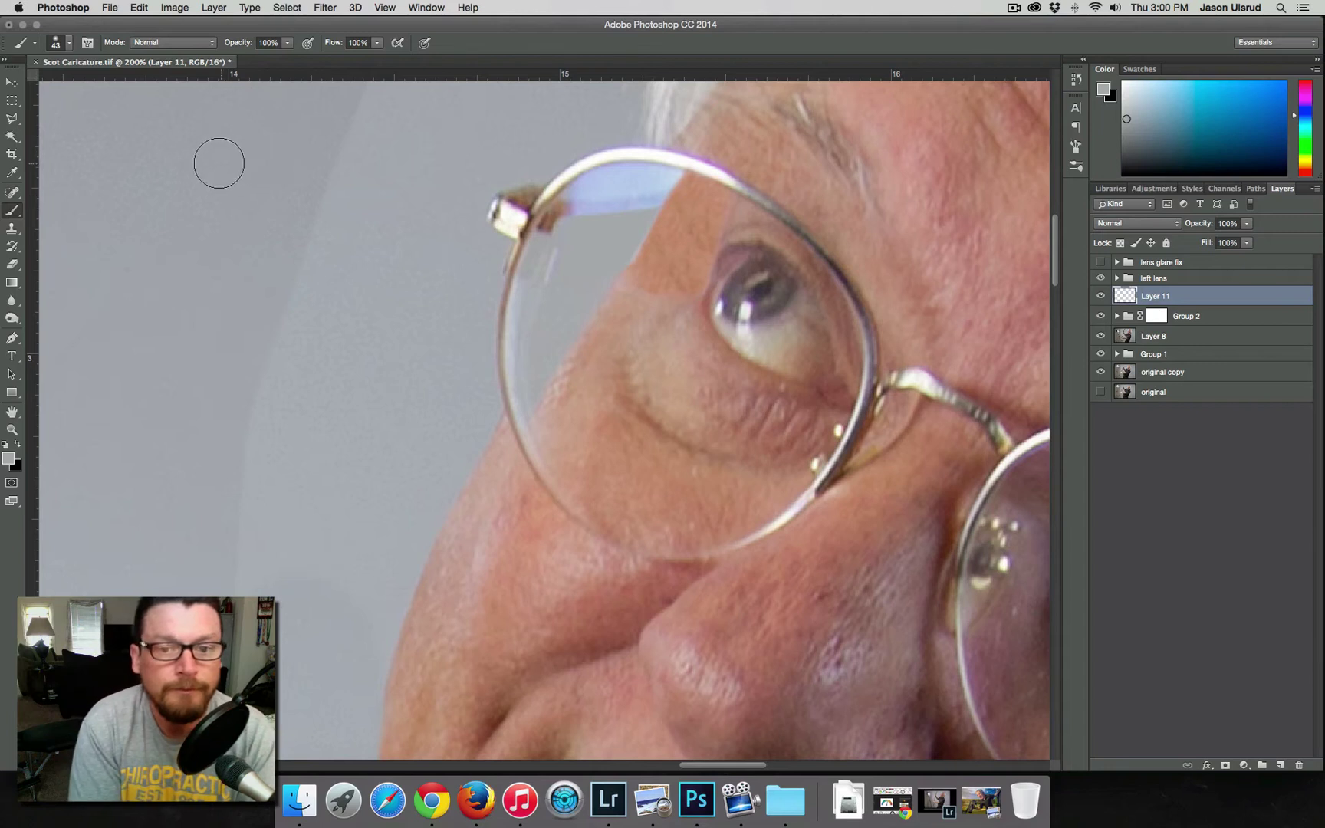
Step: Outline the blue reflection between the upper frame and the temple arm with the Polygonal Lasso, paint it background grey, and deselect
{"action": "left_click", "coordinate": [12, 119]}
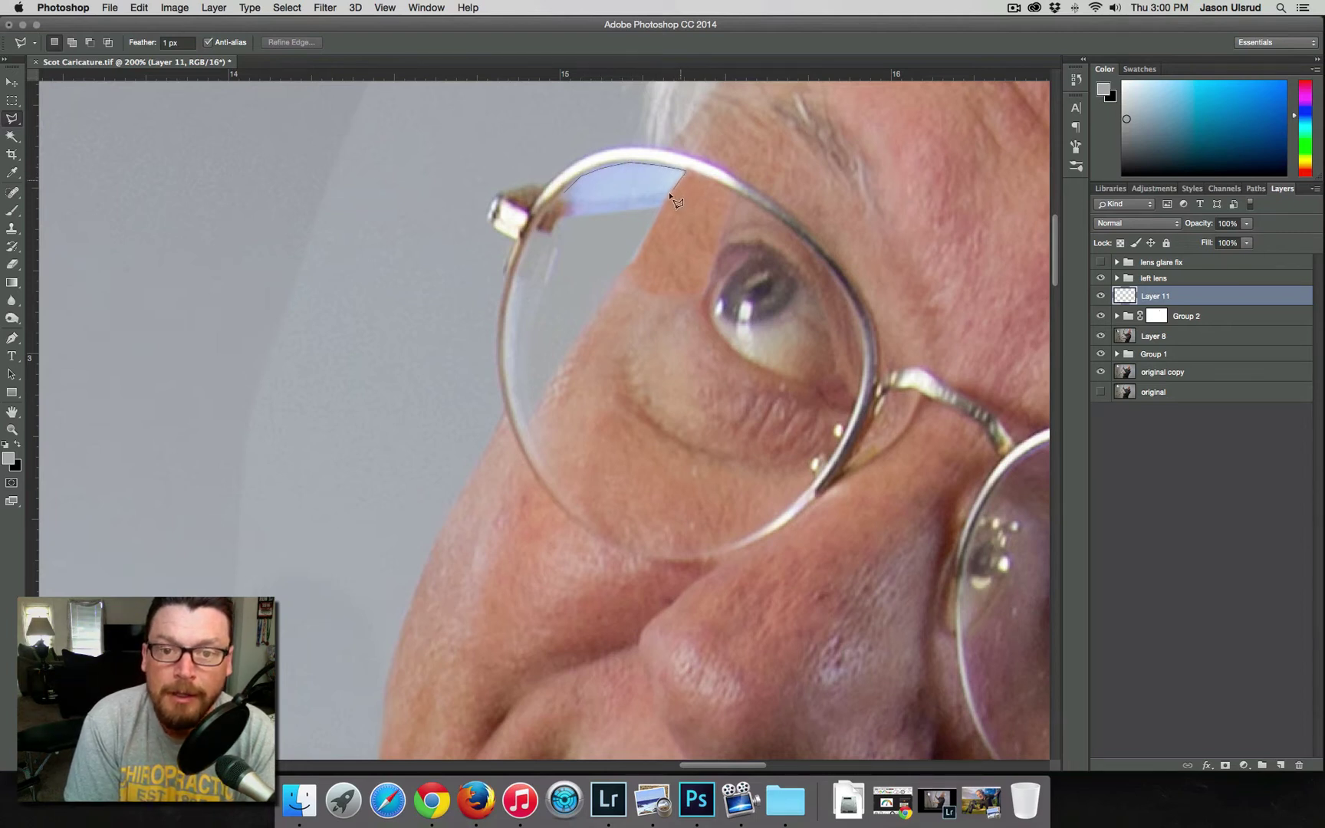
{"action": "left_click", "coordinate": [565, 198]}
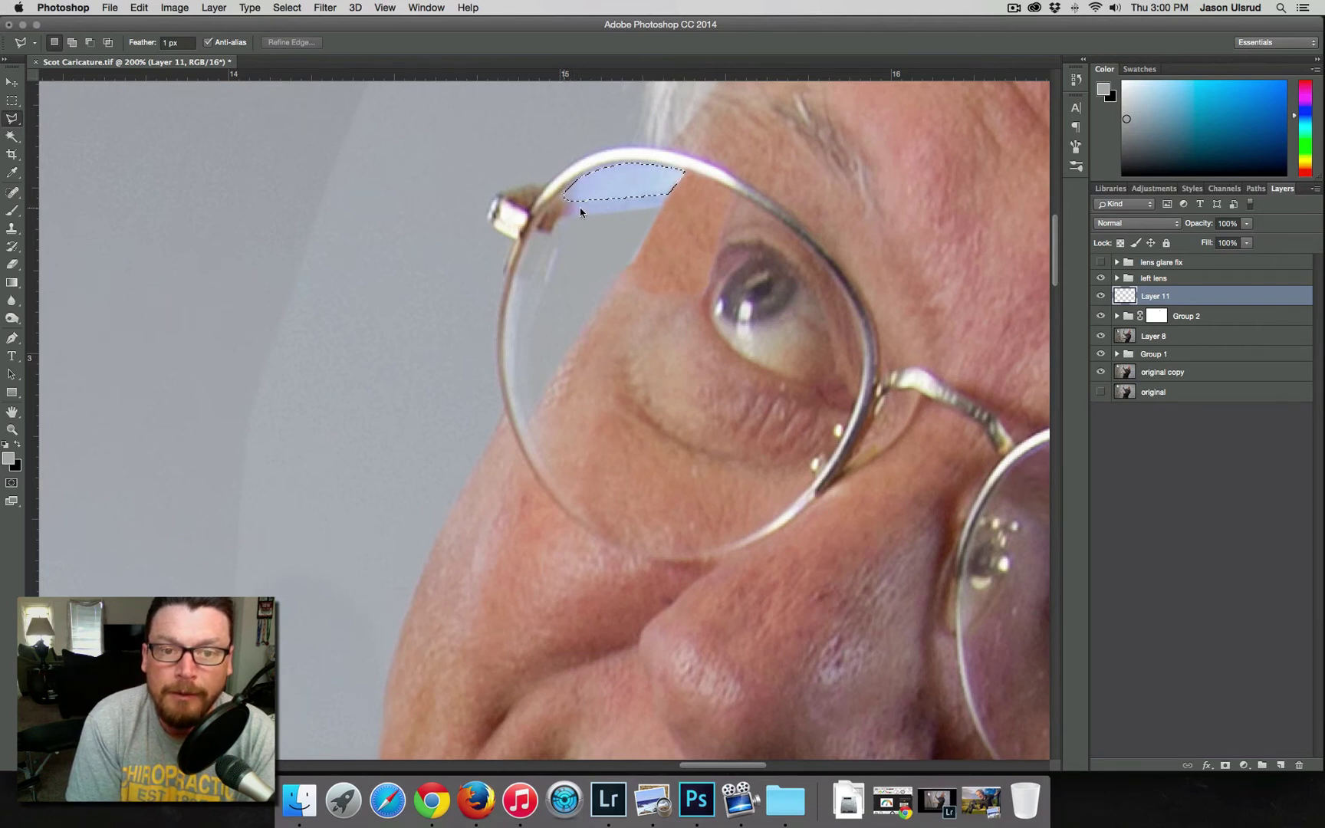
{"action": "left_click", "coordinate": [16, 208]}
{"action": "mouse_move", "coordinate": [593, 195]}
{"action": "left_mouse_down"}
{"action": "mouse_move", "coordinate": [639, 170]}
{"action": "mouse_move", "coordinate": [621, 201]}
{"action": "left_mouse_up"}
{"action": "key", "text": "super+d"}
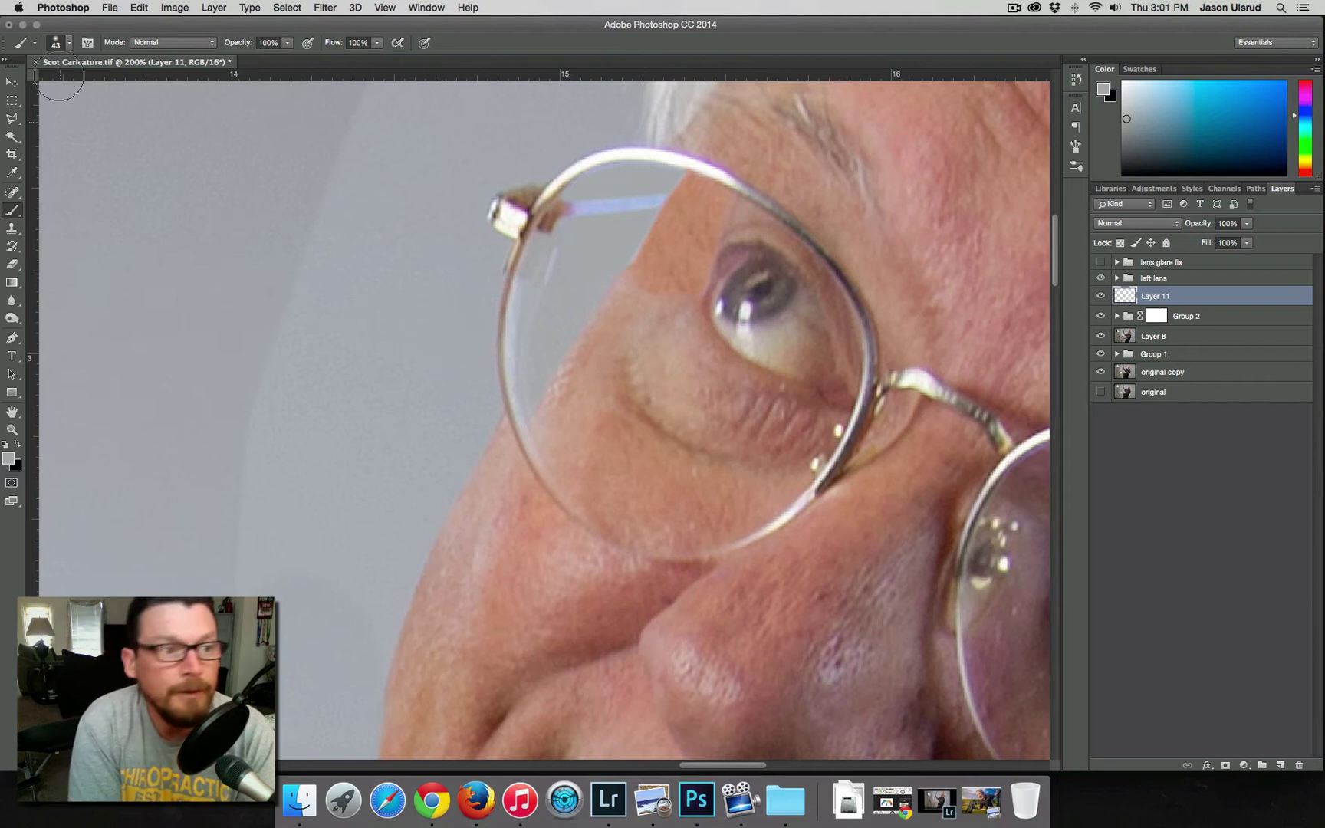
Step: Paint background grey with an 18 px brush over the remaining glare streaks near the lens's outer frame
{"action": "left_click", "coordinate": [12, 82]}
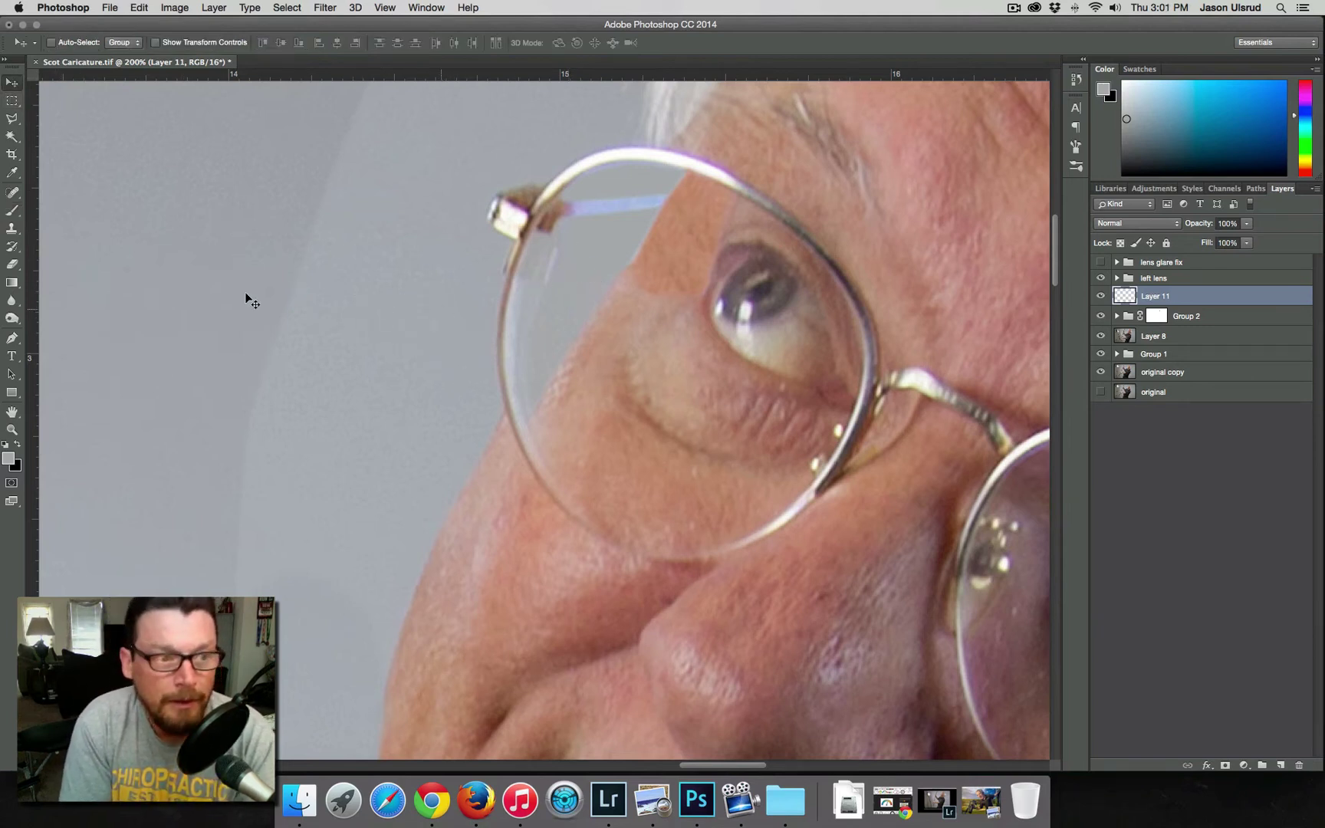
{"action": "left_click", "coordinate": [11, 210]}
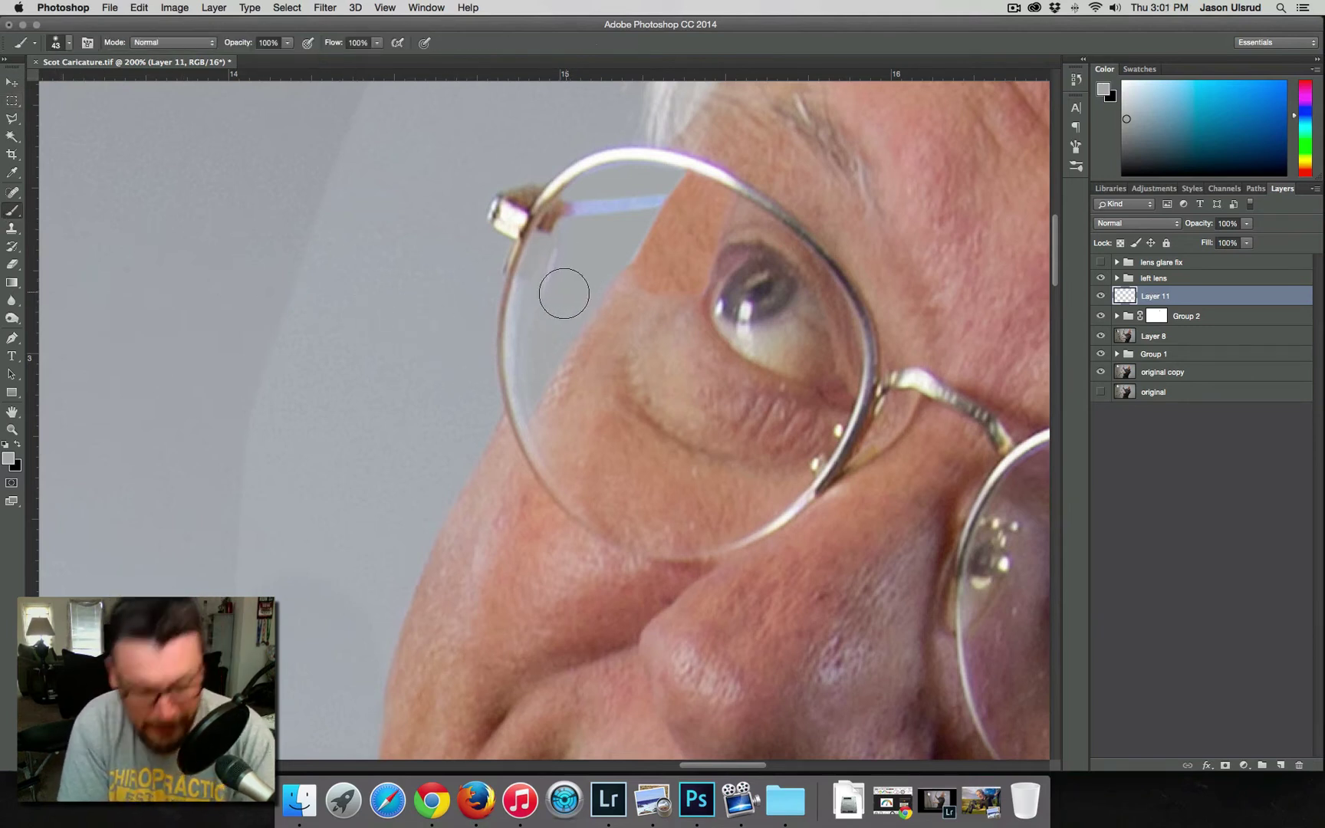
{"action": "left_click_drag", "start_coordinate": [562, 276], "coordinate": [555, 267]}
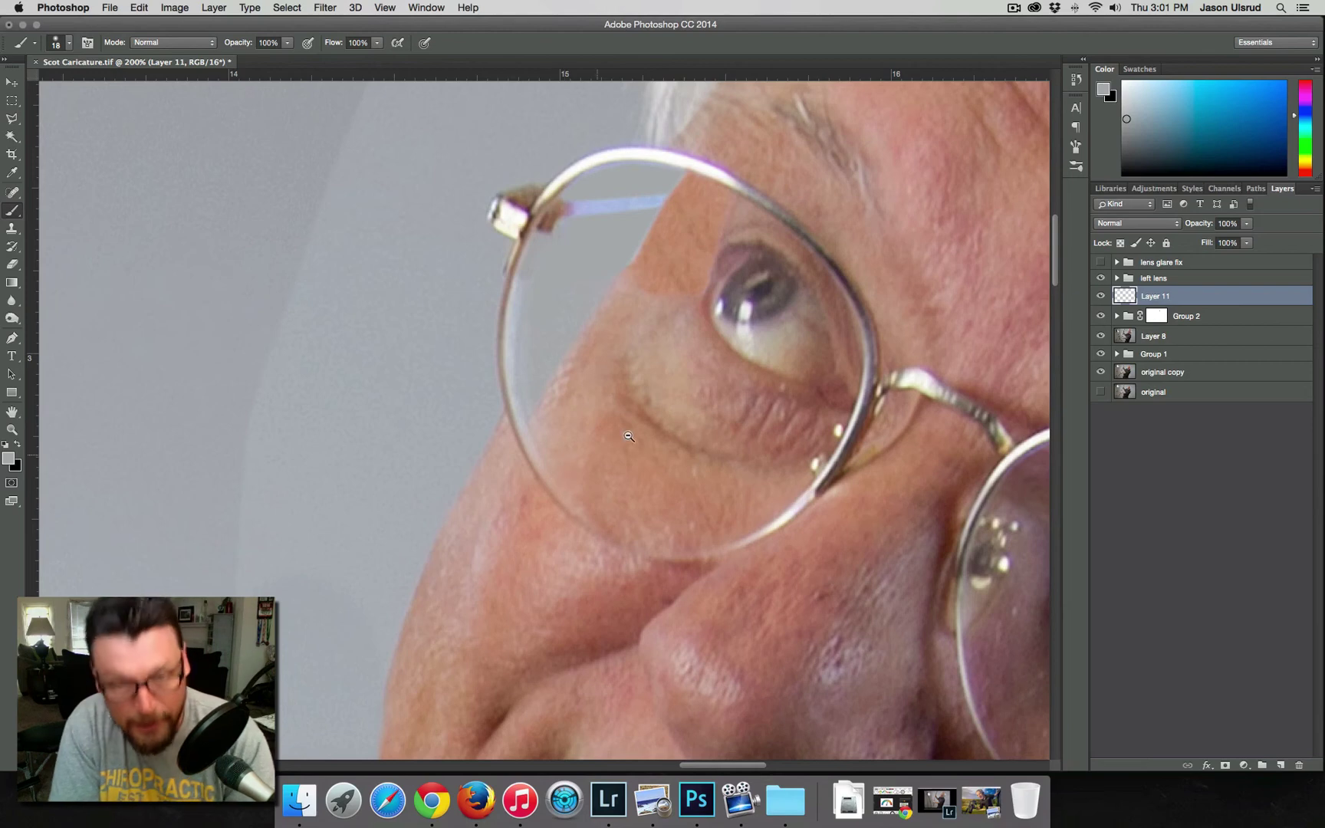
Step: Add another new layer, switch to the freehand Lasso, and select a section of the other lens's temple arm on Layer 8
{"action": "left_click", "coordinate": [665, 448], "text": "alt"}
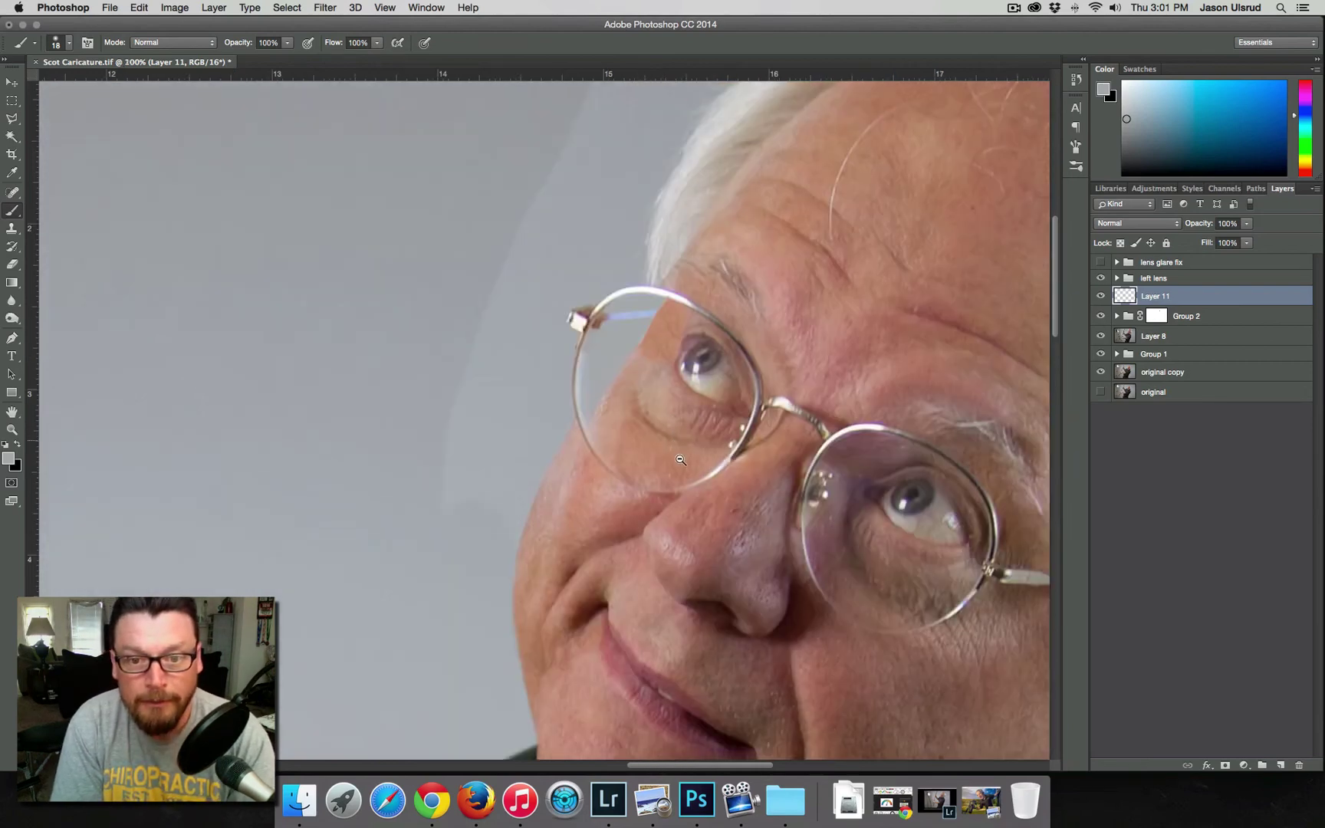
{"action": "left_click", "coordinate": [683, 497], "text": "alt"}
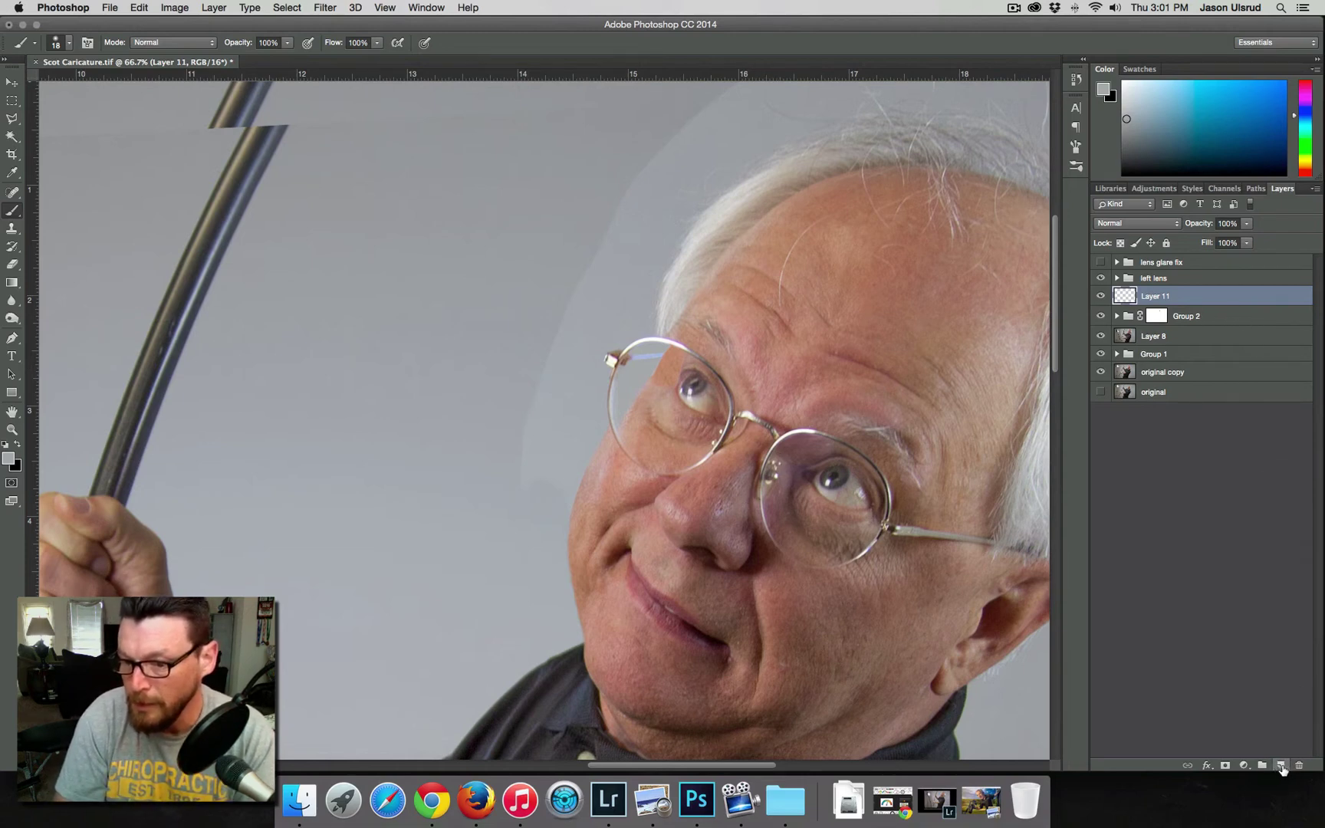
{"action": "left_click", "coordinate": [1280, 766]}
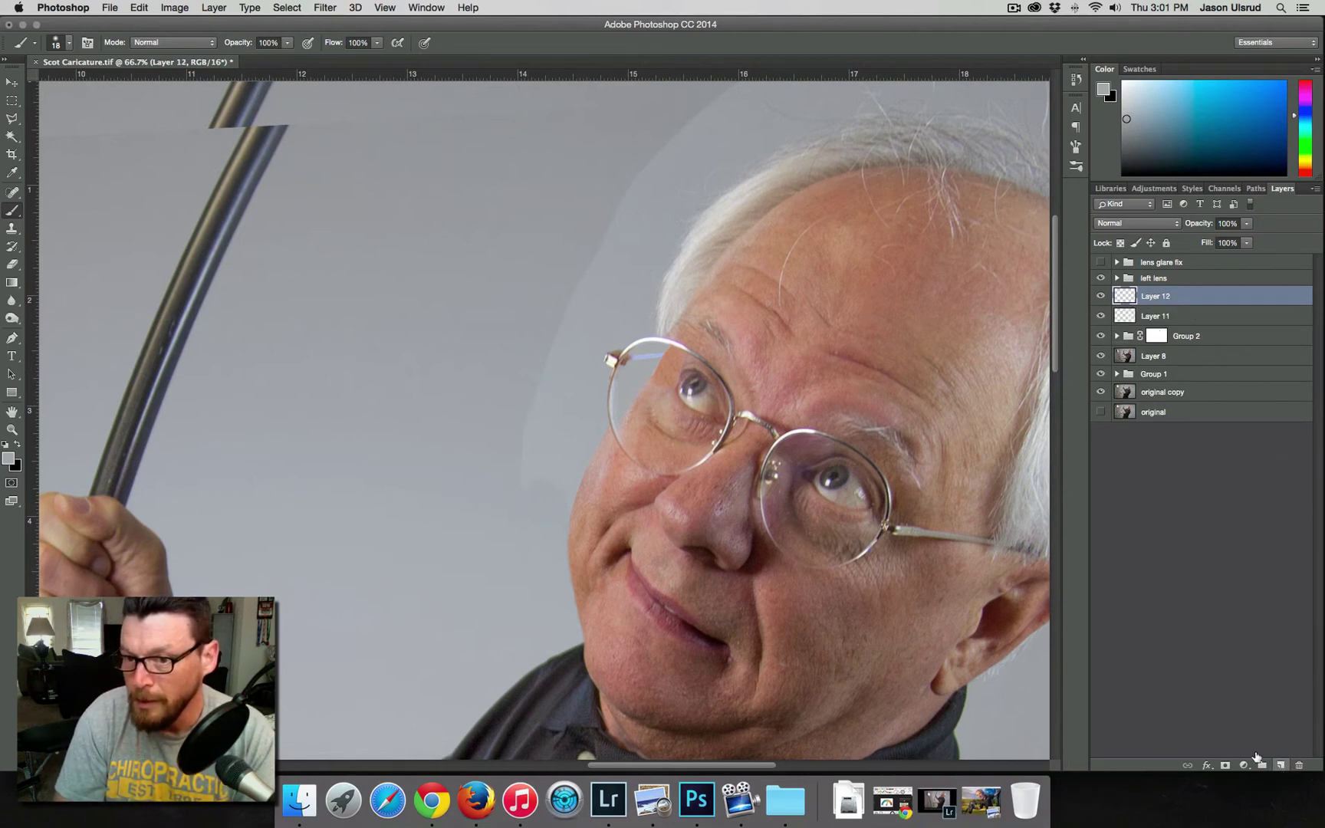
{"action": "left_click", "coordinate": [12, 119]}
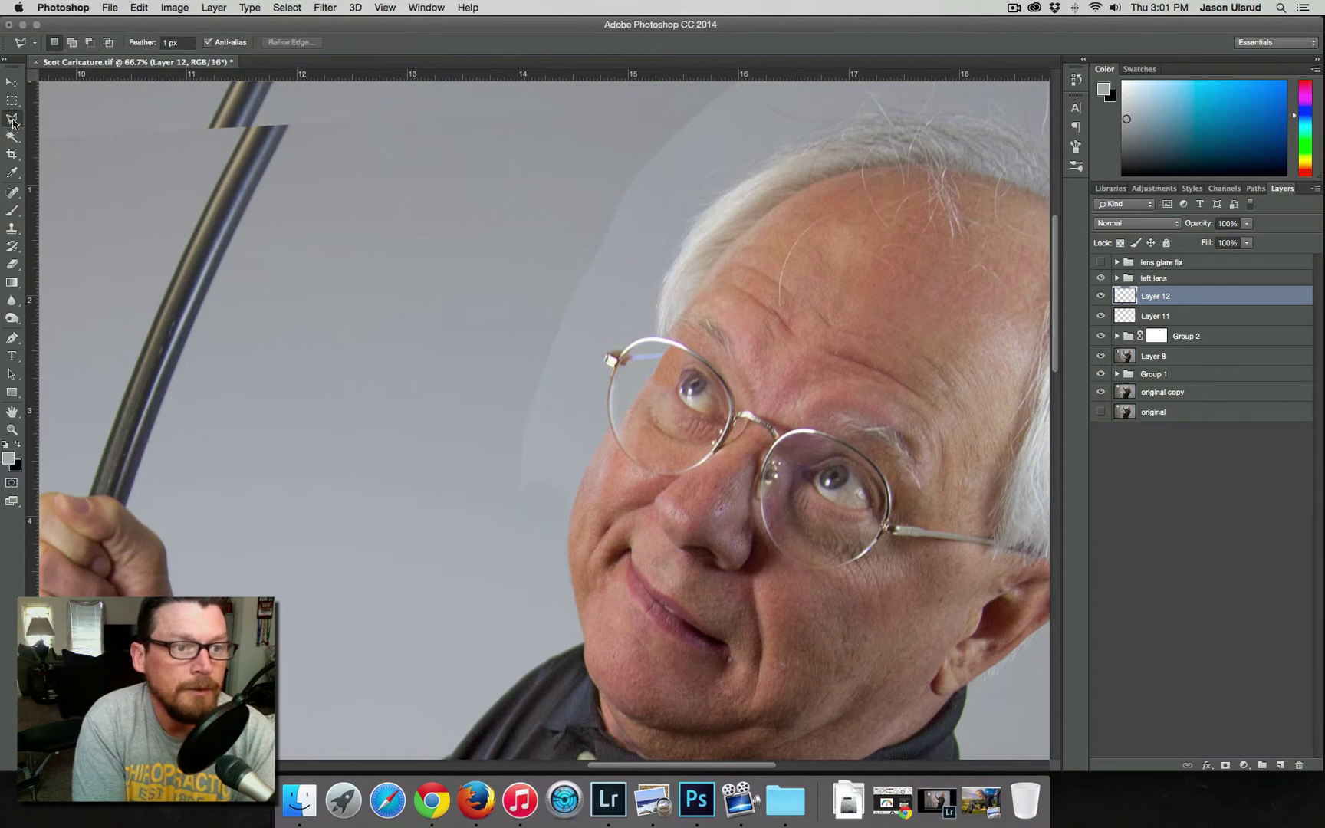
{"action": "left_click_drag", "start_coordinate": [13, 119], "coordinate": [50, 117]}
{"action": "left_click", "coordinate": [60, 115]}
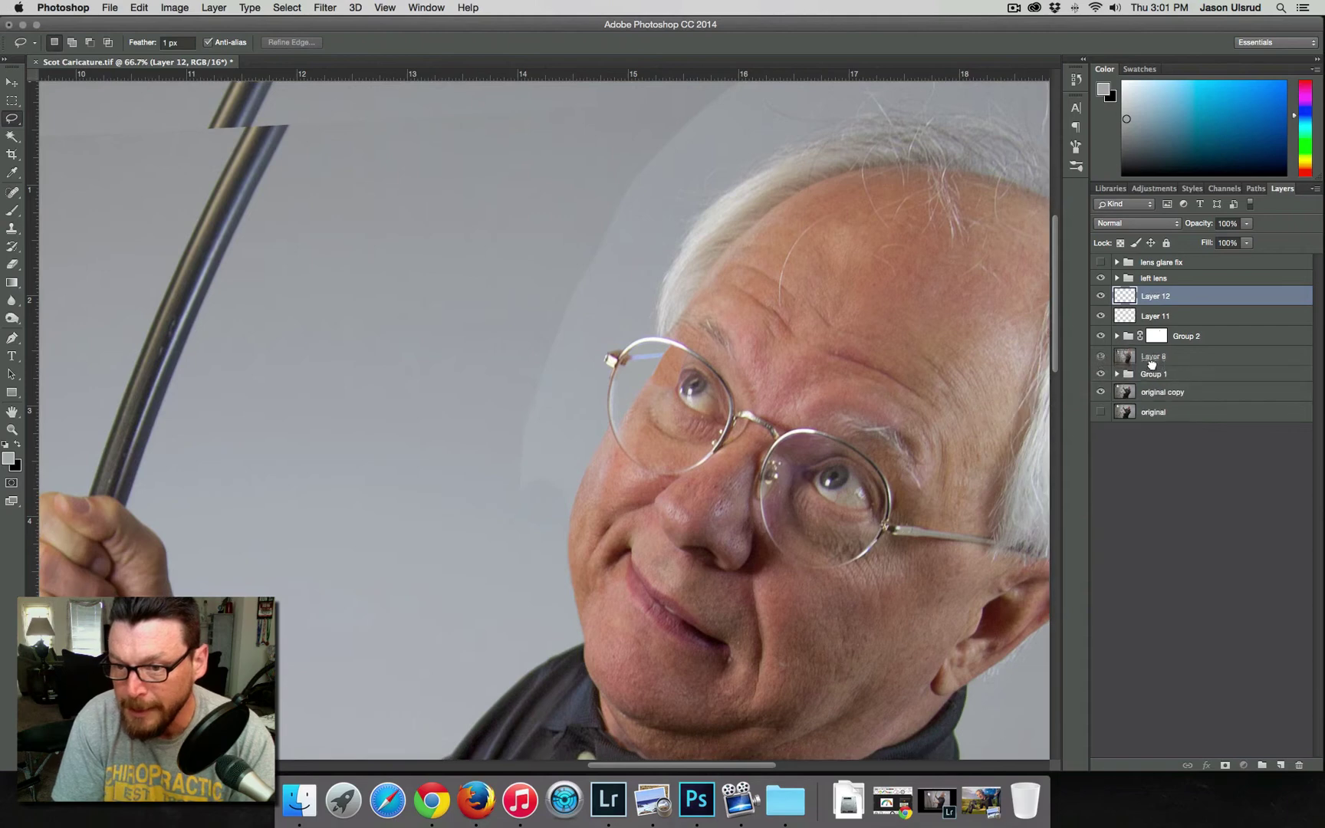
{"action": "left_click", "coordinate": [1159, 362]}
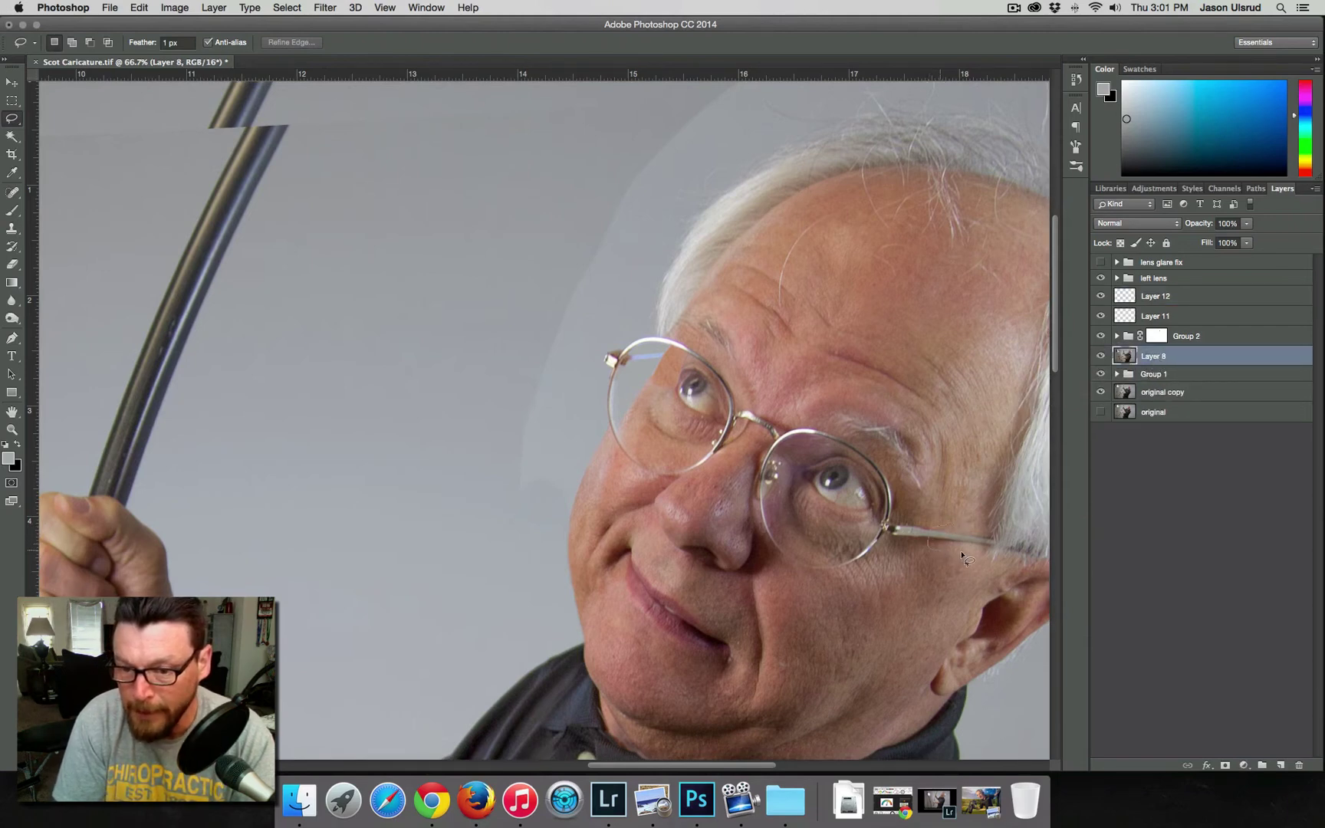
{"action": "mouse_move", "coordinate": [983, 550]}
{"action": "left_mouse_down"}
{"action": "mouse_move", "coordinate": [972, 529]}
{"action": "mouse_move", "coordinate": [931, 544]}
{"action": "mouse_move", "coordinate": [942, 553]}
{"action": "left_mouse_up"}
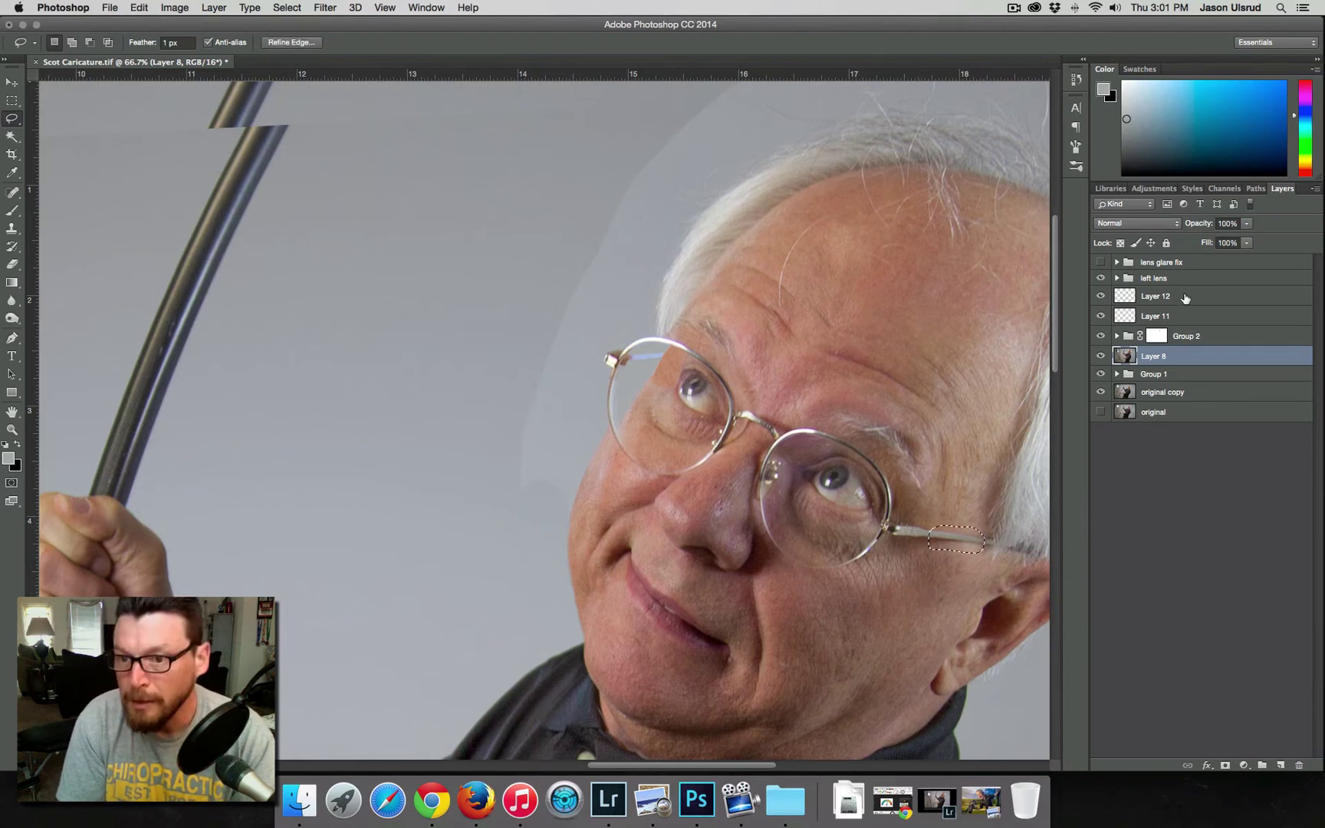
Step: Copy the selected temple arm section from Layer 8 onto the empty Layer 12
{"action": "left_click", "coordinate": [1147, 304]}
{"action": "left_click", "coordinate": [1101, 297]}
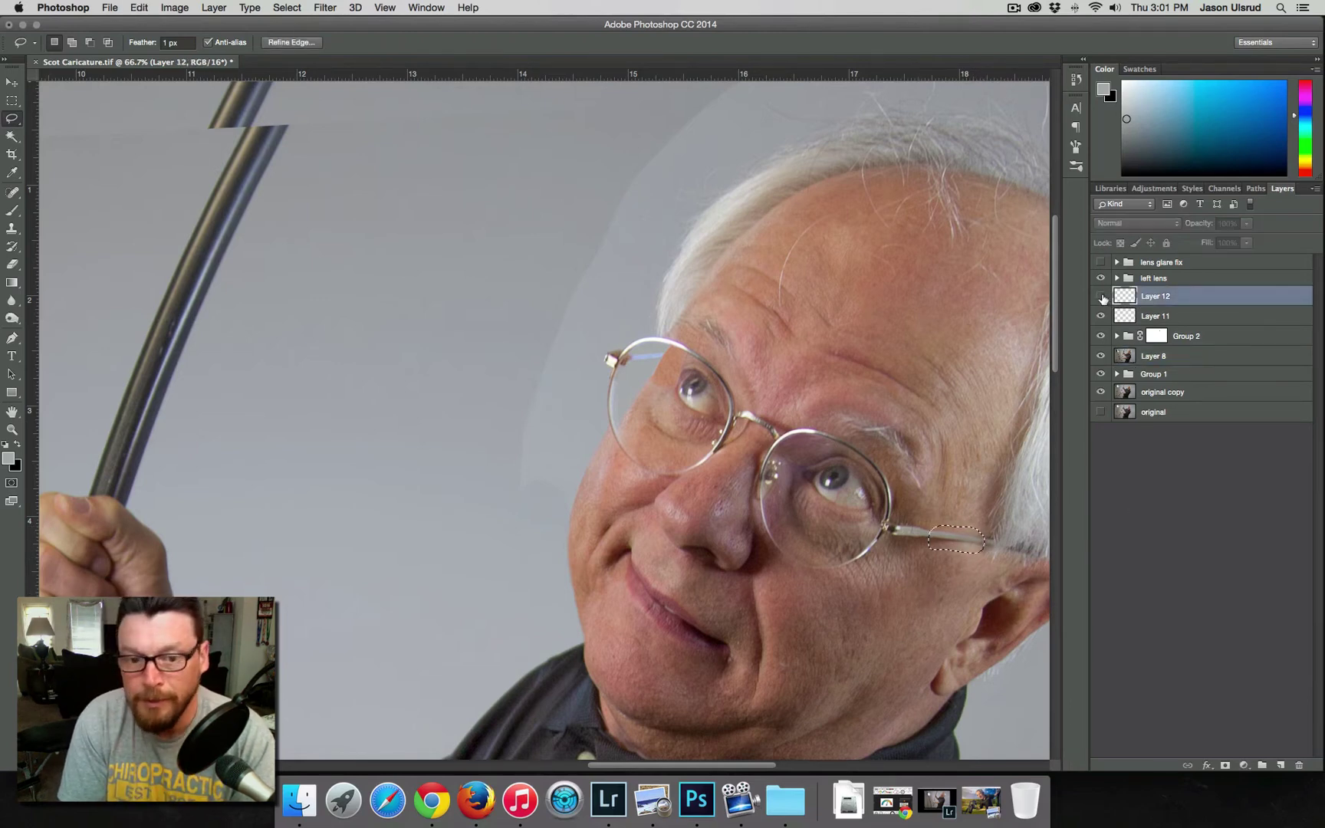
{"action": "left_click", "coordinate": [1101, 297]}
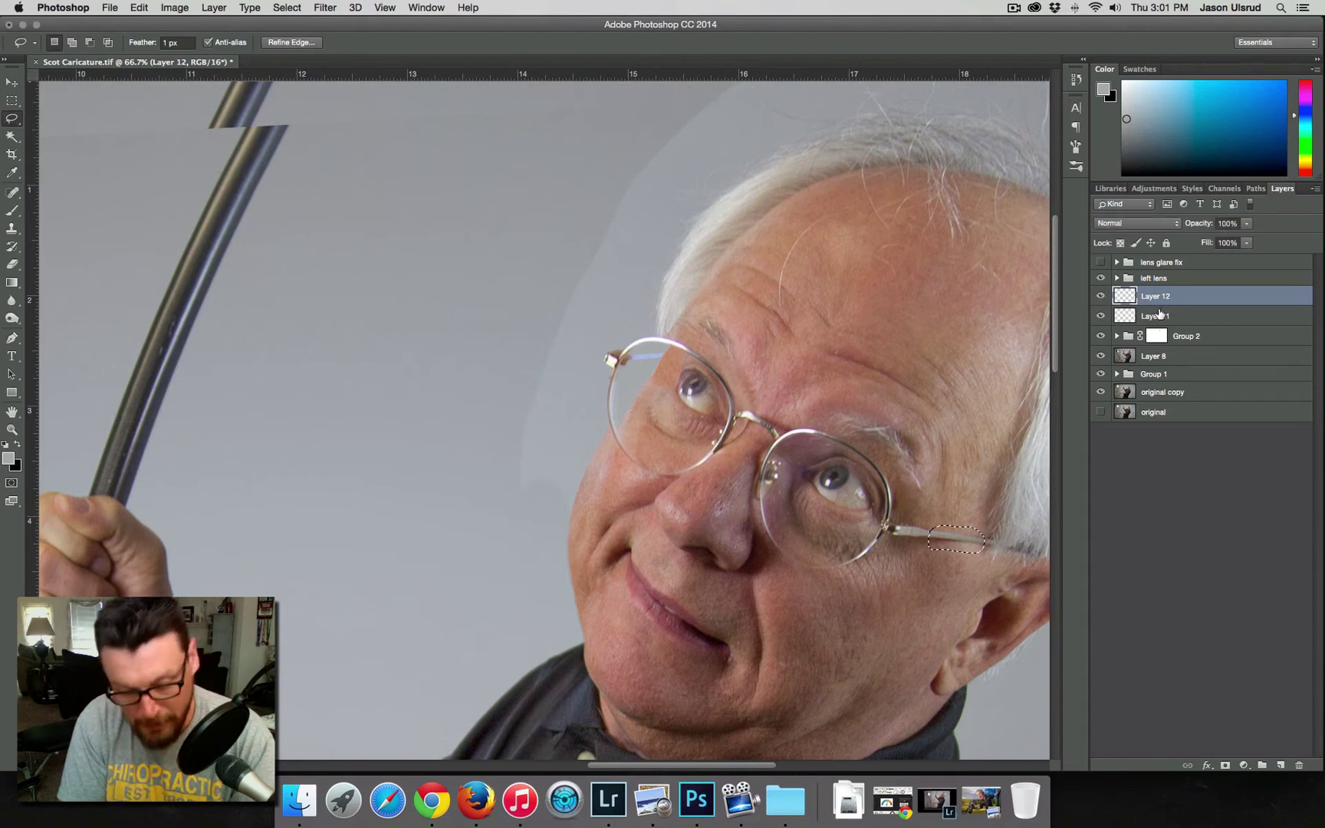
{"action": "key", "text": "super+d"}
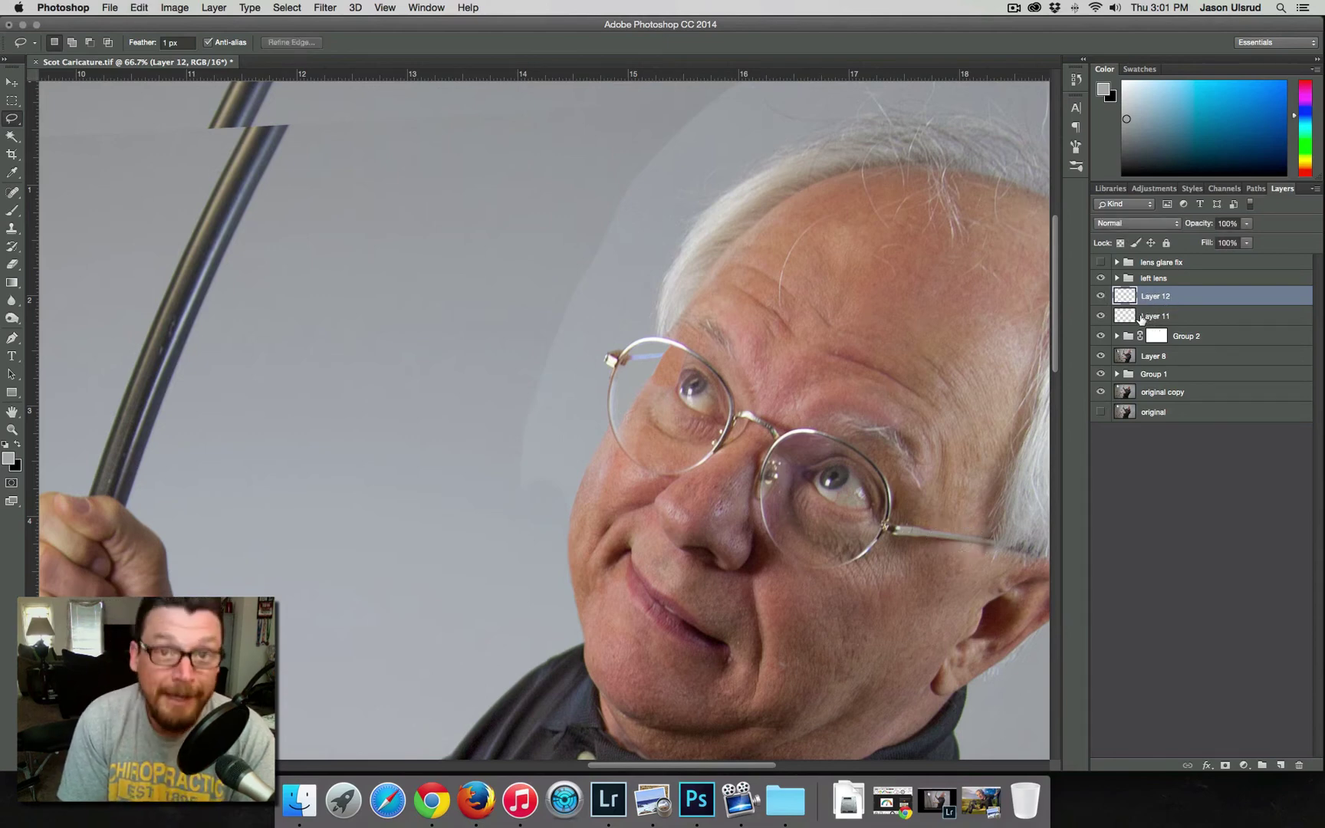
Step: Move the copied temple arm section over the bluish arm seen through the lens on the image's left
{"action": "left_click", "coordinate": [12, 82]}
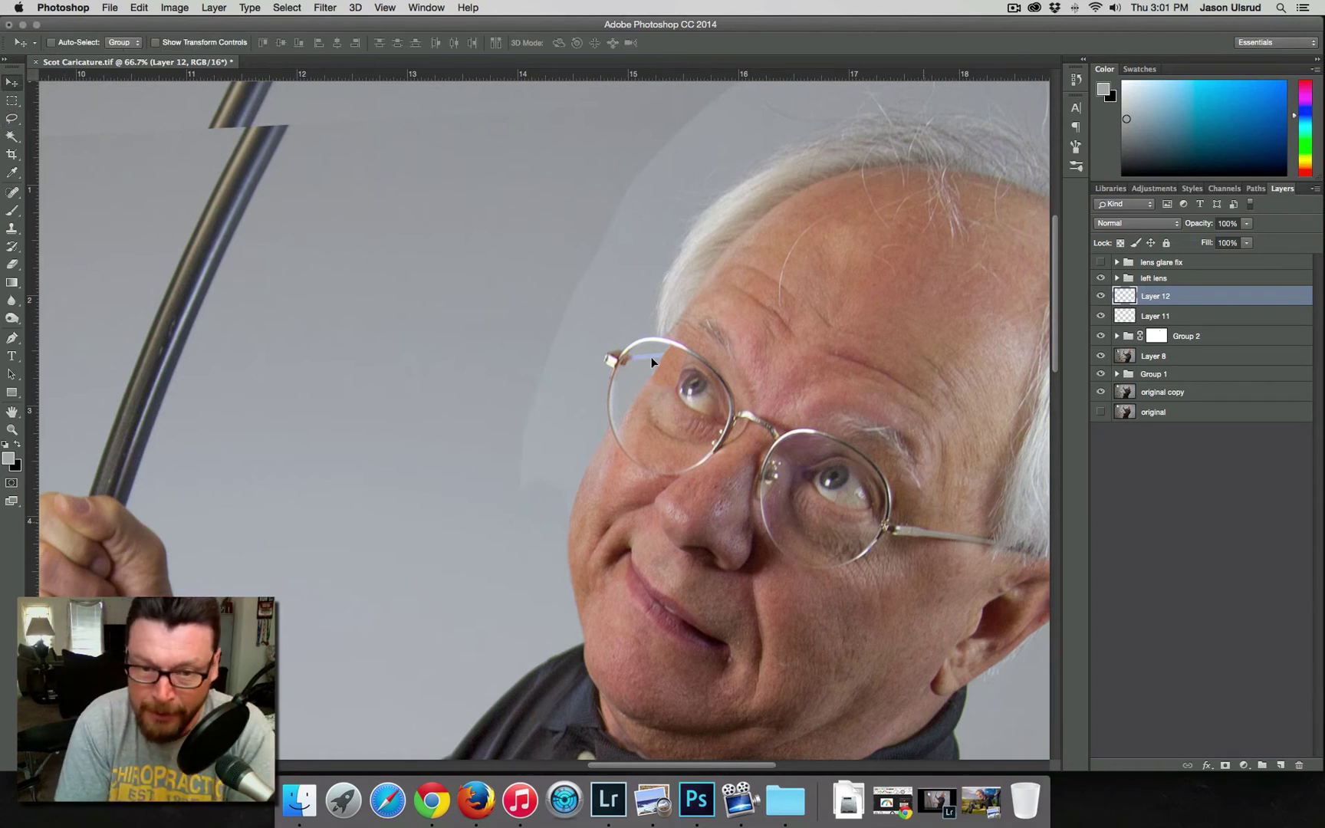
{"action": "left_click_drag", "start_coordinate": [857, 500], "coordinate": [863, 503]}
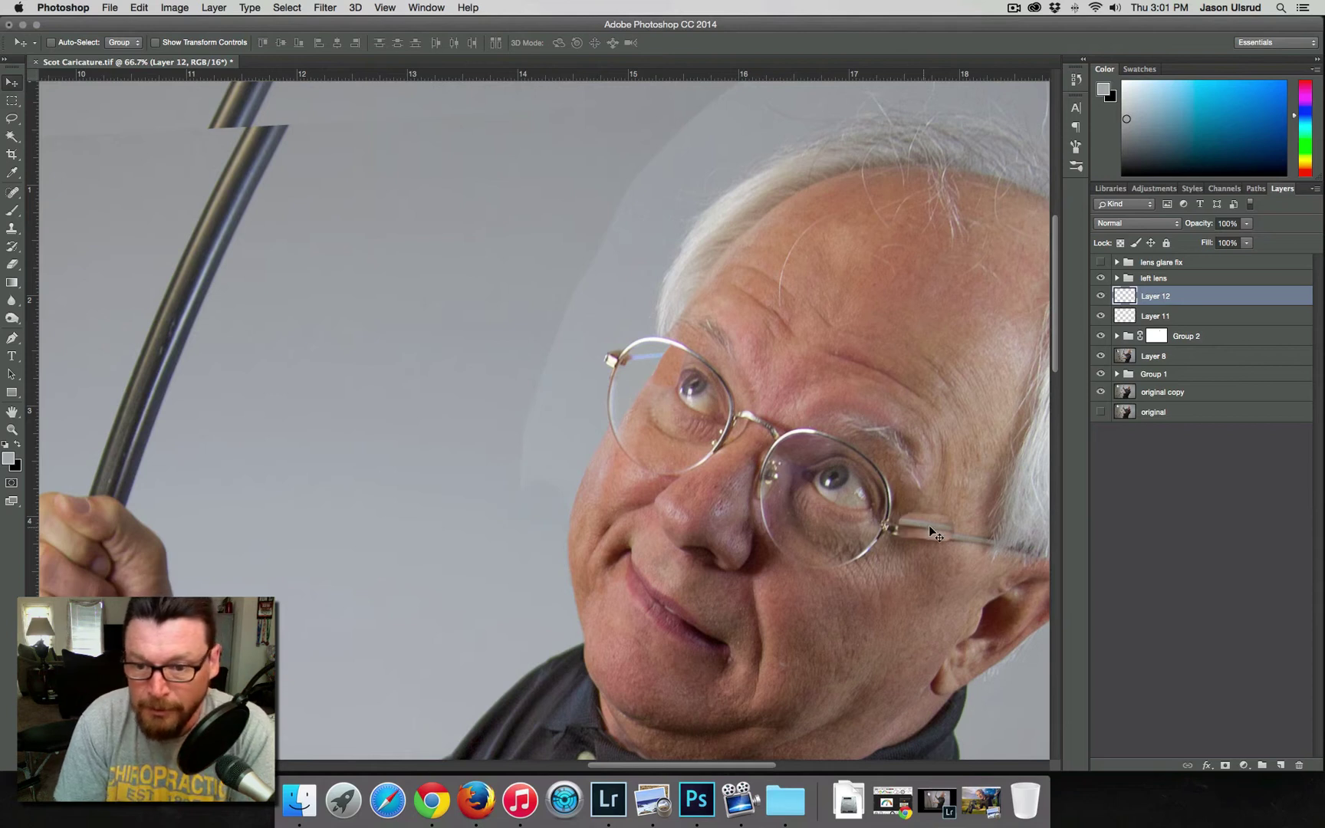
{"action": "key", "text": "super+z"}
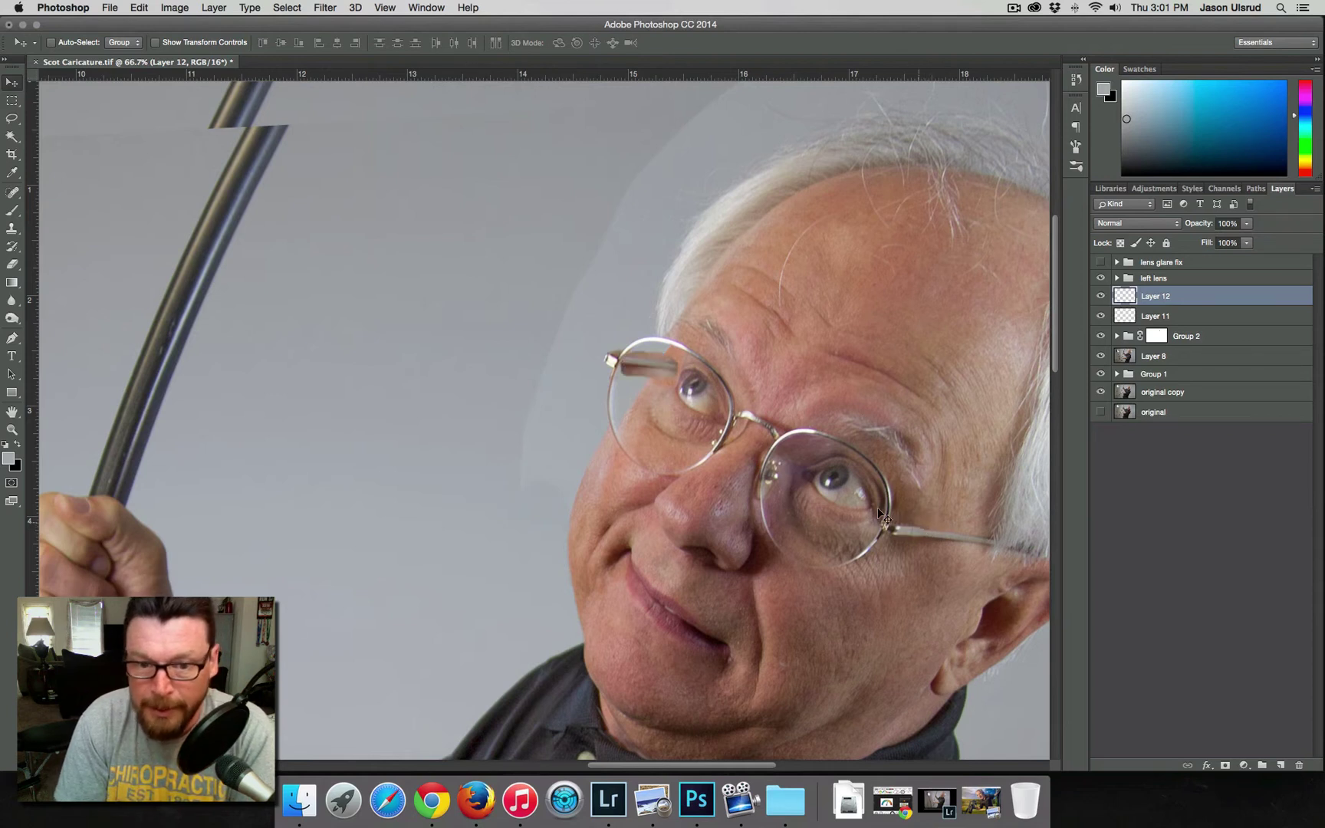
Step: Free-transform the copied temple arm section on Layer 12, mirroring it vertically and rotating it to 4.93 degrees
{"action": "key", "text": "super+t"}
{"action": "right_click", "coordinate": [652, 365]}
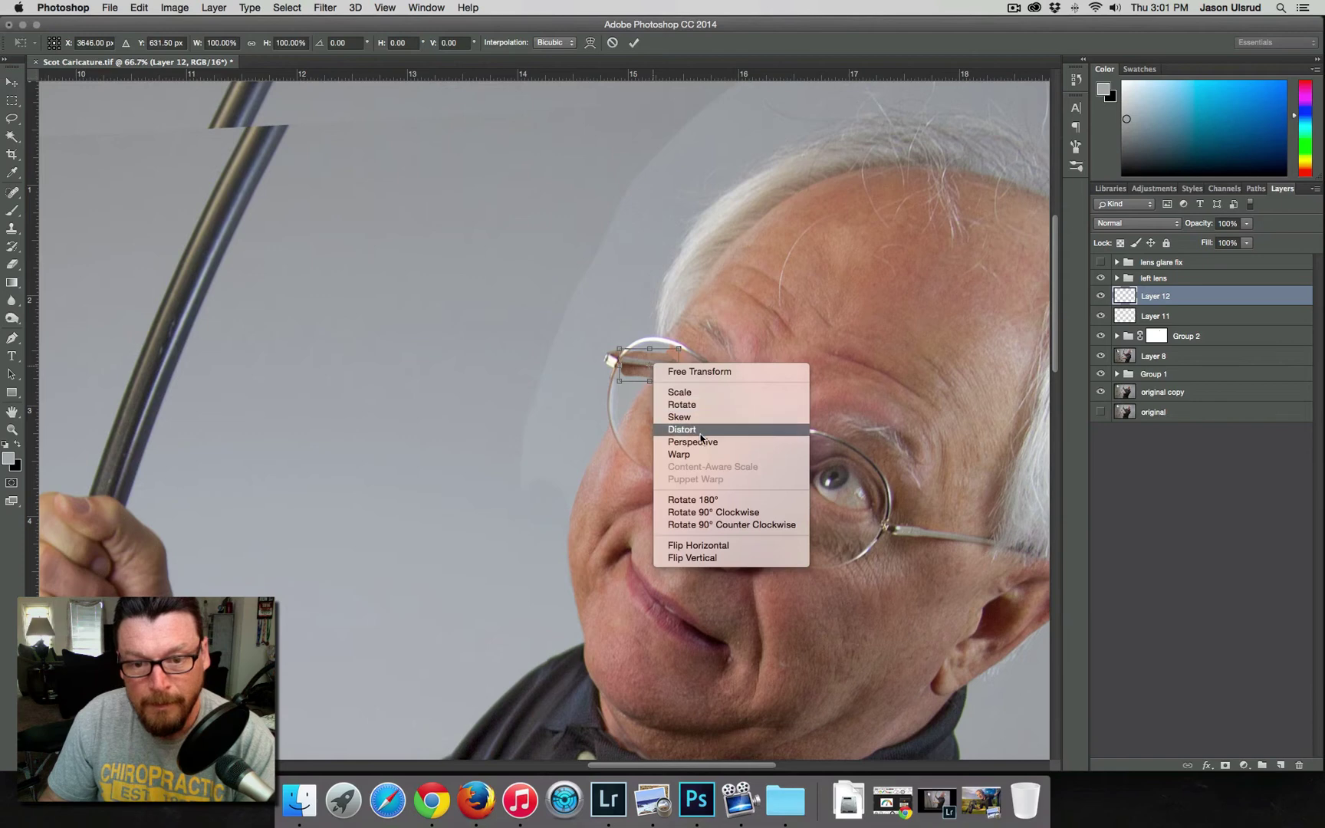
{"action": "left_click", "coordinate": [703, 543]}
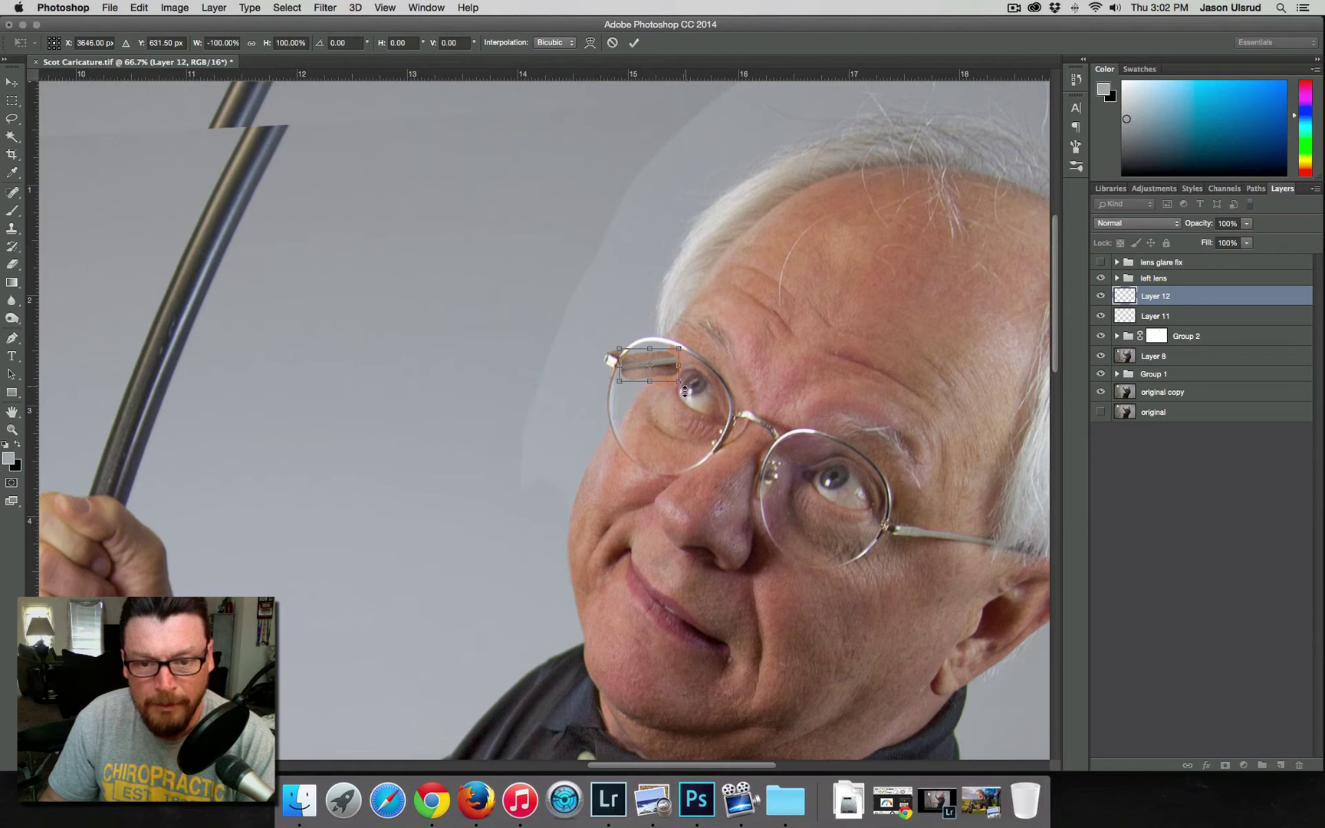
{"action": "left_click_drag", "start_coordinate": [685, 389], "coordinate": [685, 392]}
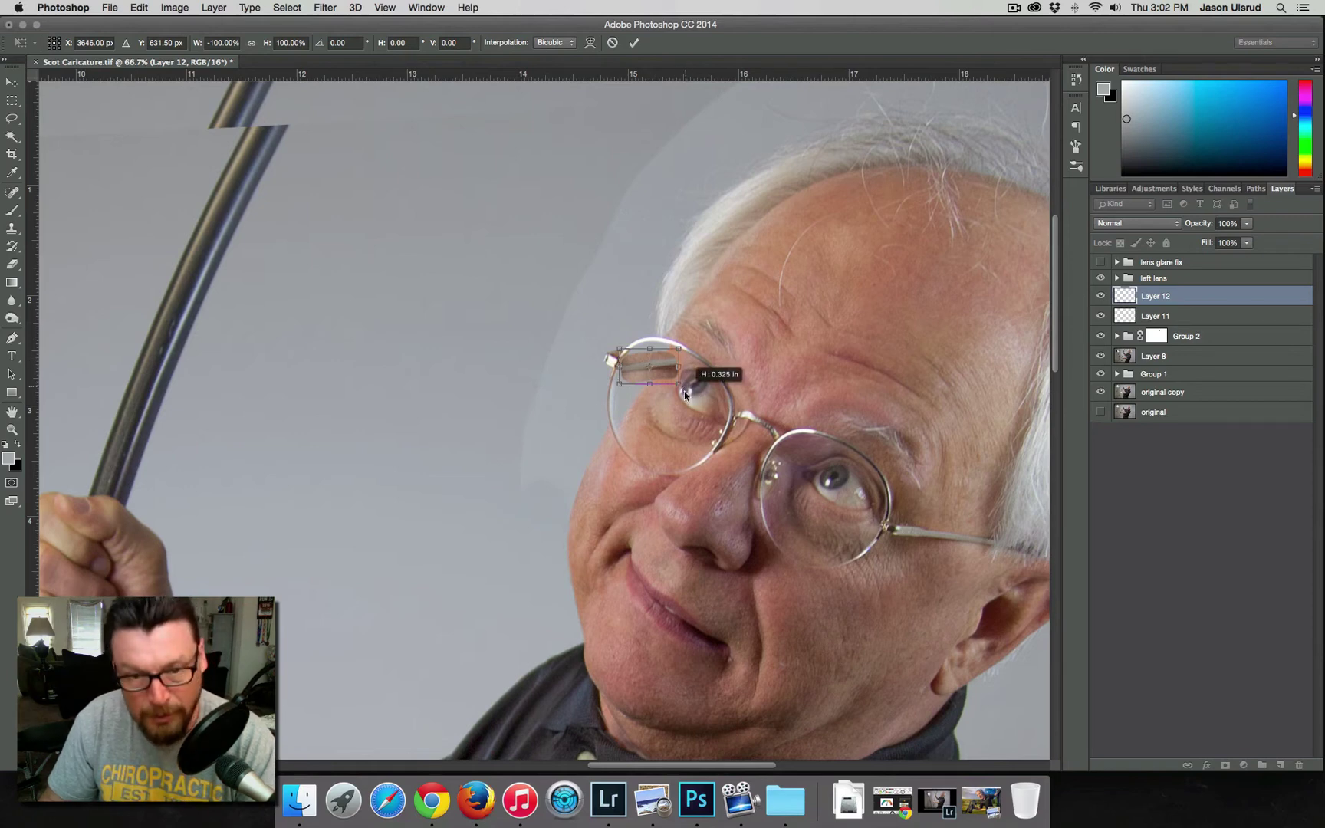
{"action": "key", "text": "super+z"}
{"action": "key", "text": "super+z"}
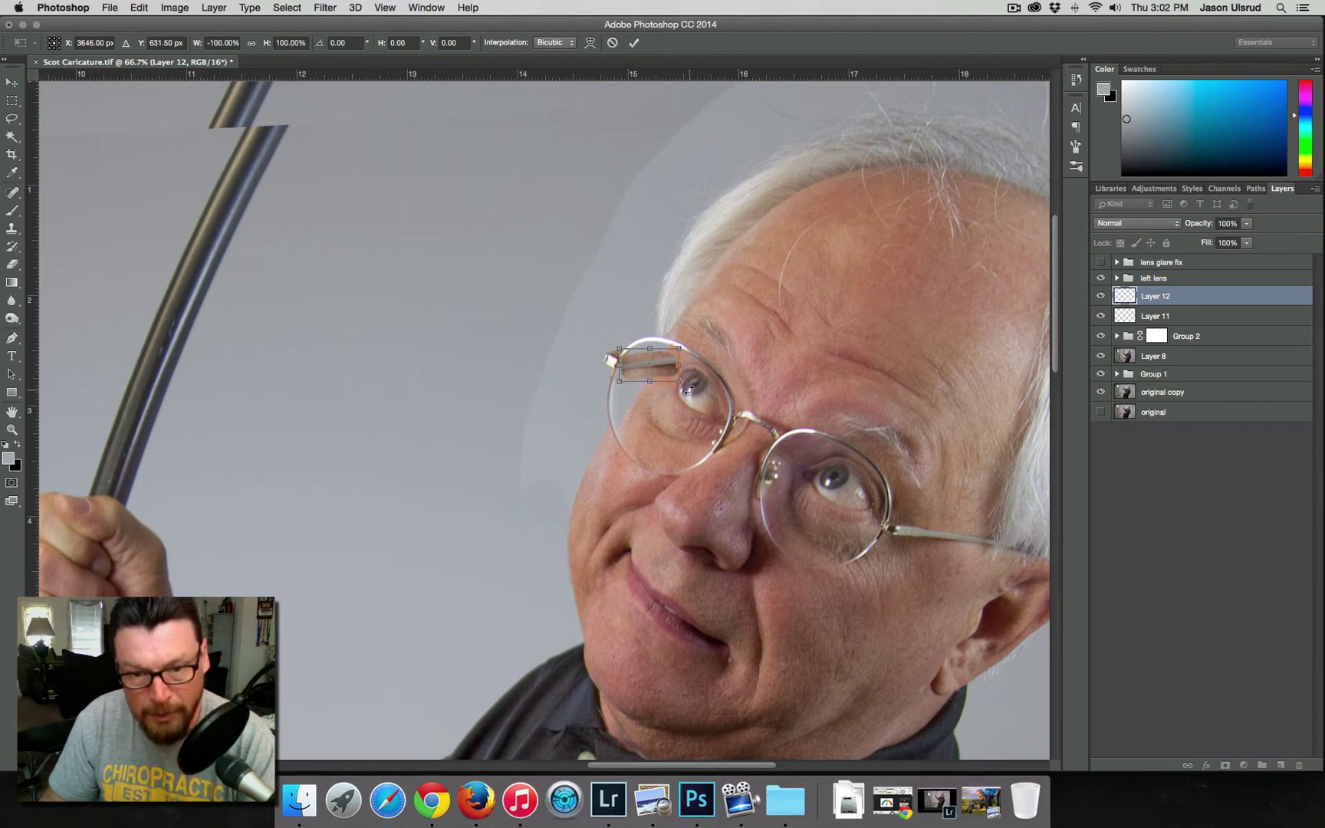
{"action": "left_click_drag", "start_coordinate": [685, 393], "coordinate": [693, 367]}
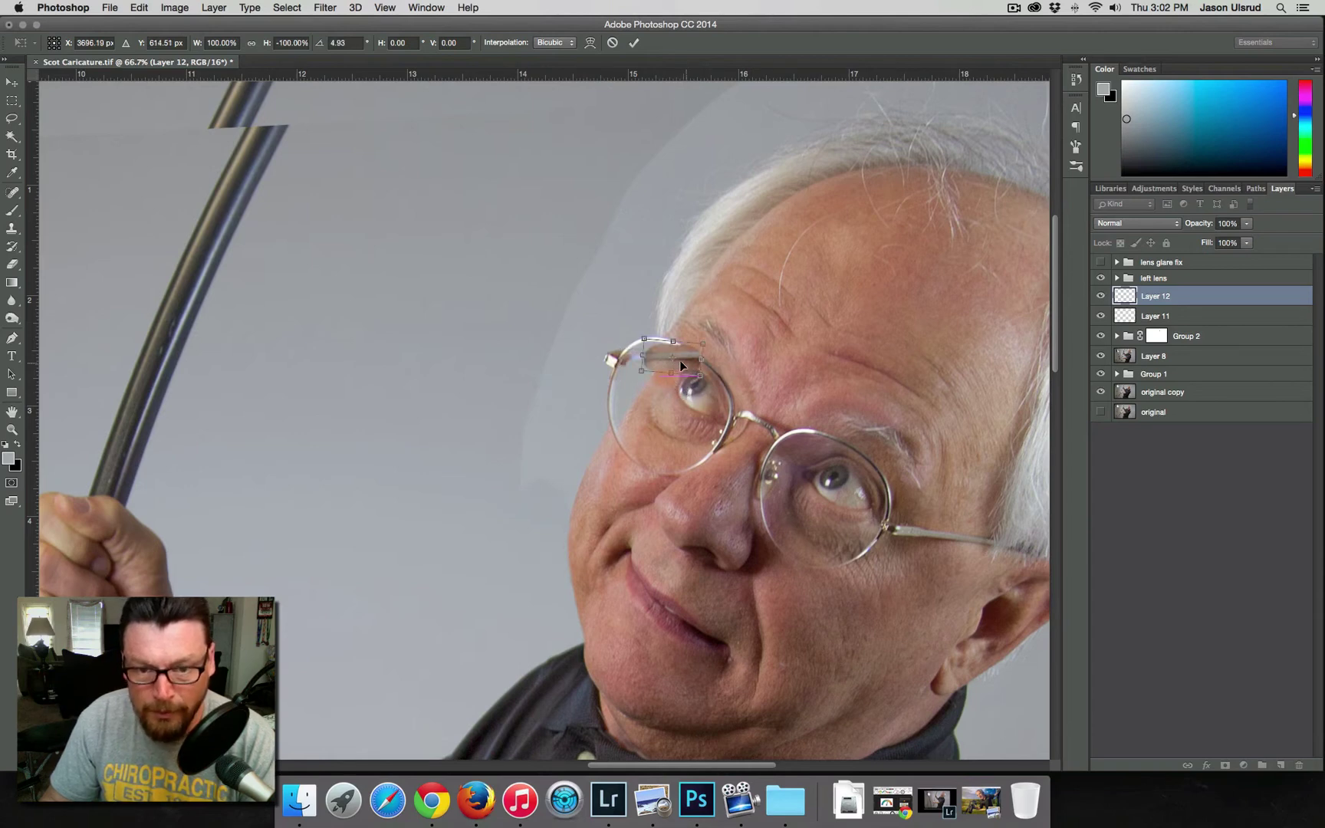
Step: Align the transformed temple arm section with the hinge inside the lens and apply the transform
{"action": "left_click_drag", "start_coordinate": [683, 358], "coordinate": [669, 358]}
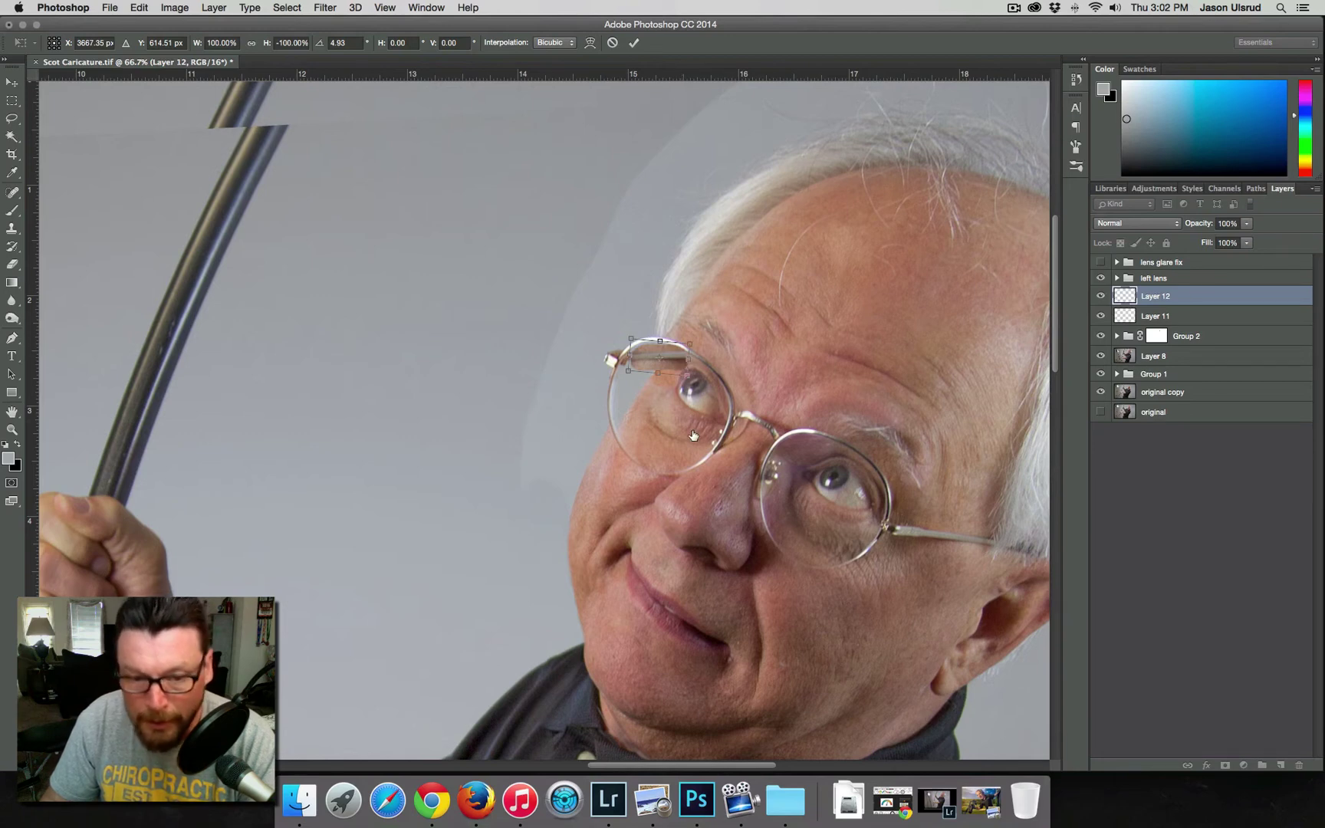
{"action": "left_click", "coordinate": [648, 355], "text": "super"}
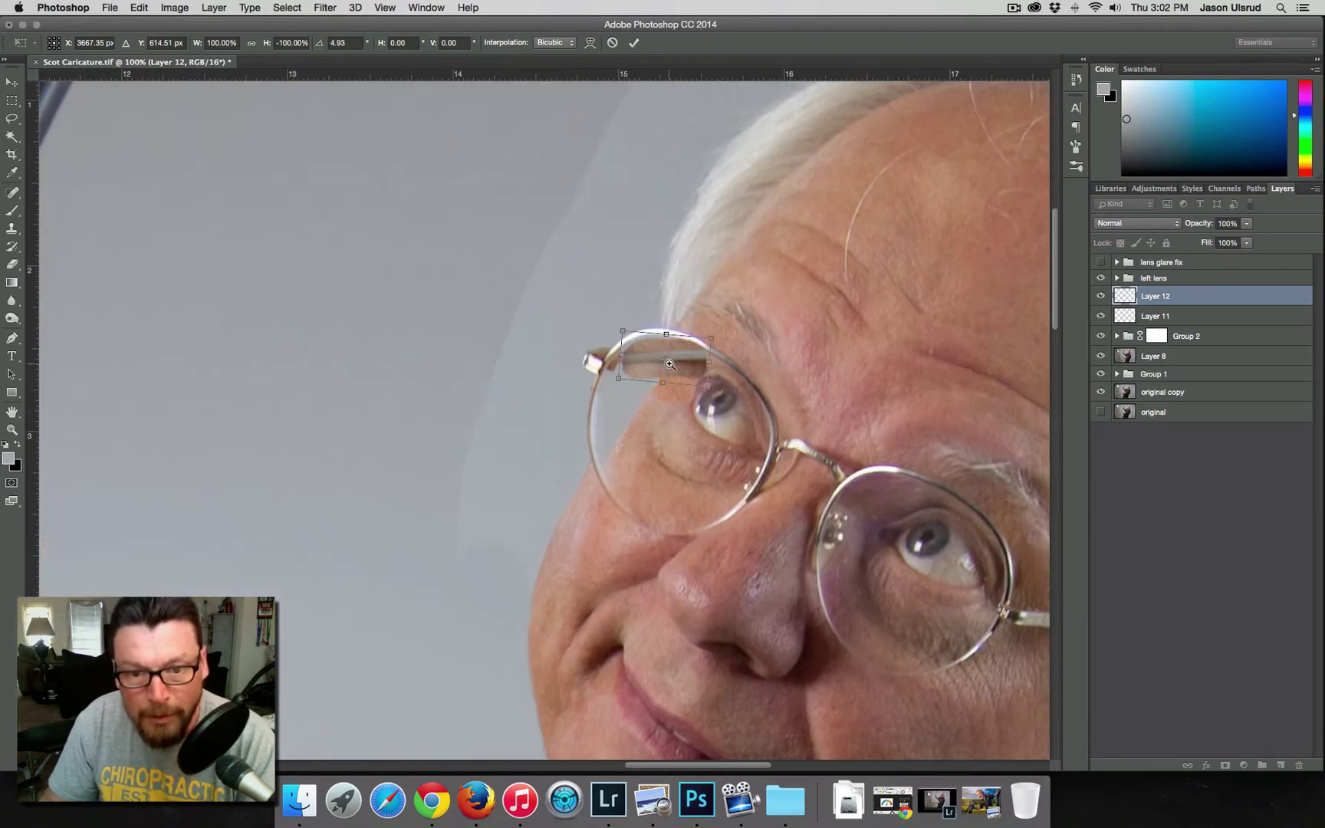
{"action": "left_click", "coordinate": [649, 355], "text": "super"}
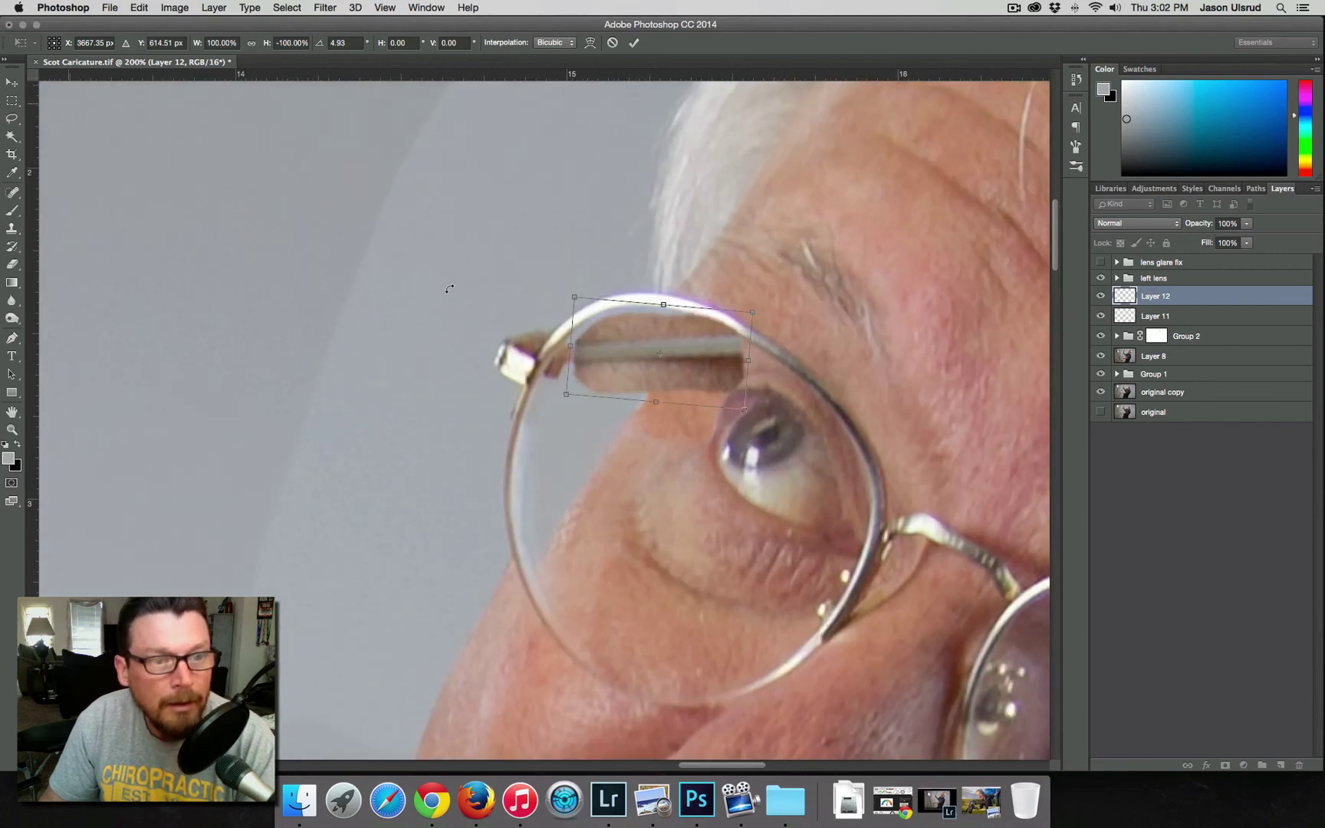
{"action": "mouse_move", "coordinate": [704, 352]}
{"action": "left_mouse_down"}
{"action": "mouse_move", "coordinate": [730, 379]}
{"action": "mouse_move", "coordinate": [707, 415]}
{"action": "mouse_move", "coordinate": [683, 369]}
{"action": "mouse_move", "coordinate": [694, 359]}
{"action": "left_mouse_up"}
{"action": "key", "text": "Return"}
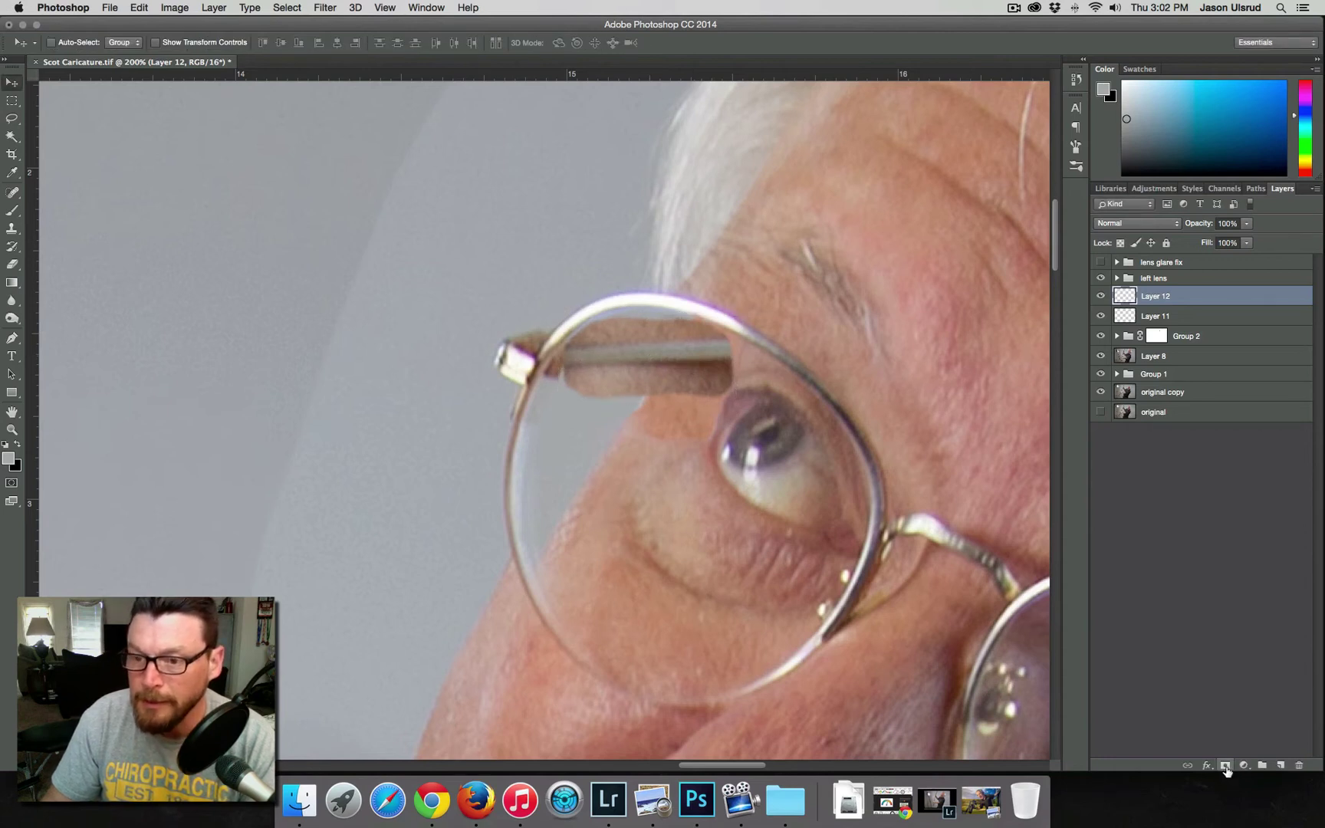
Step: Add a layer mask to Layer 12 and paint it black to hide the excess skin around the copied temple arm
{"action": "left_click", "coordinate": [1225, 765]}
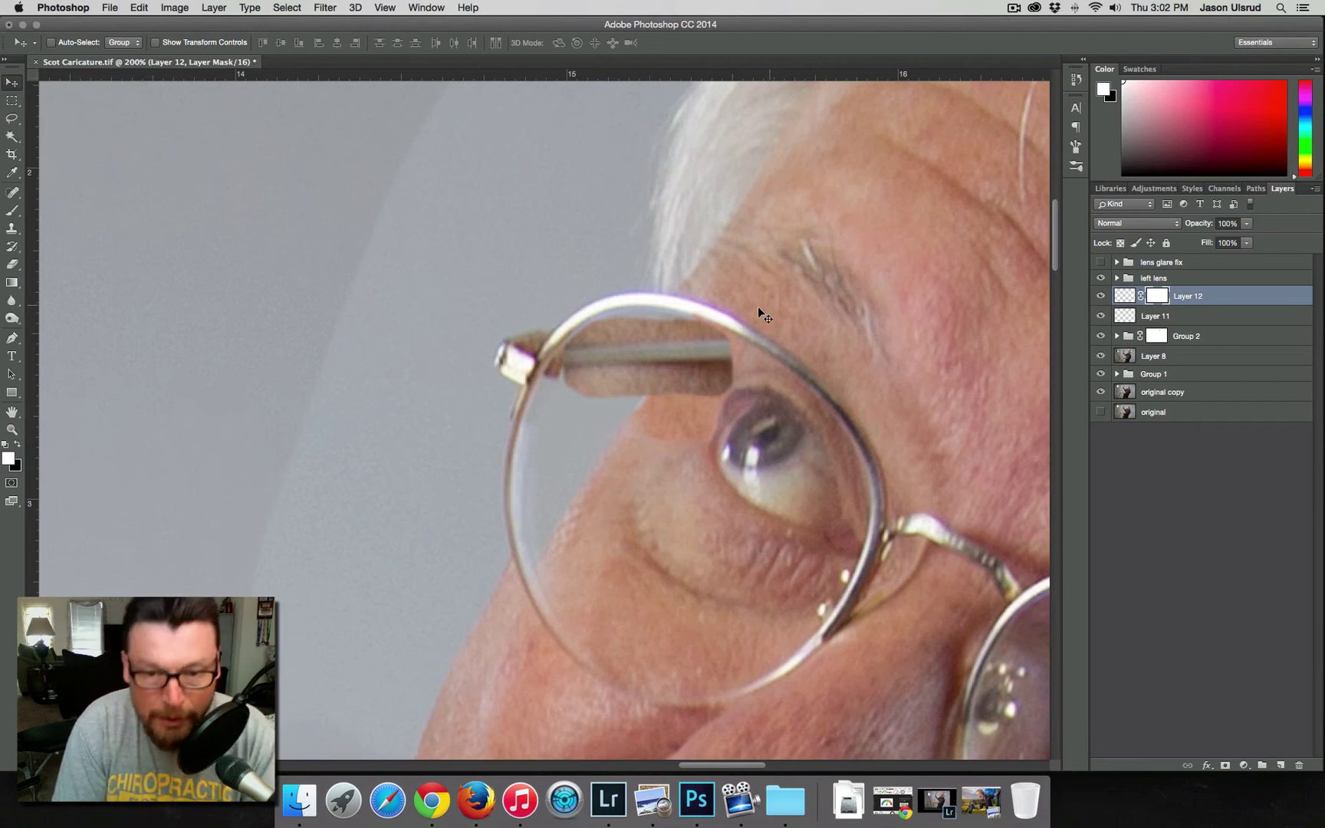
{"action": "key", "text": "b"}
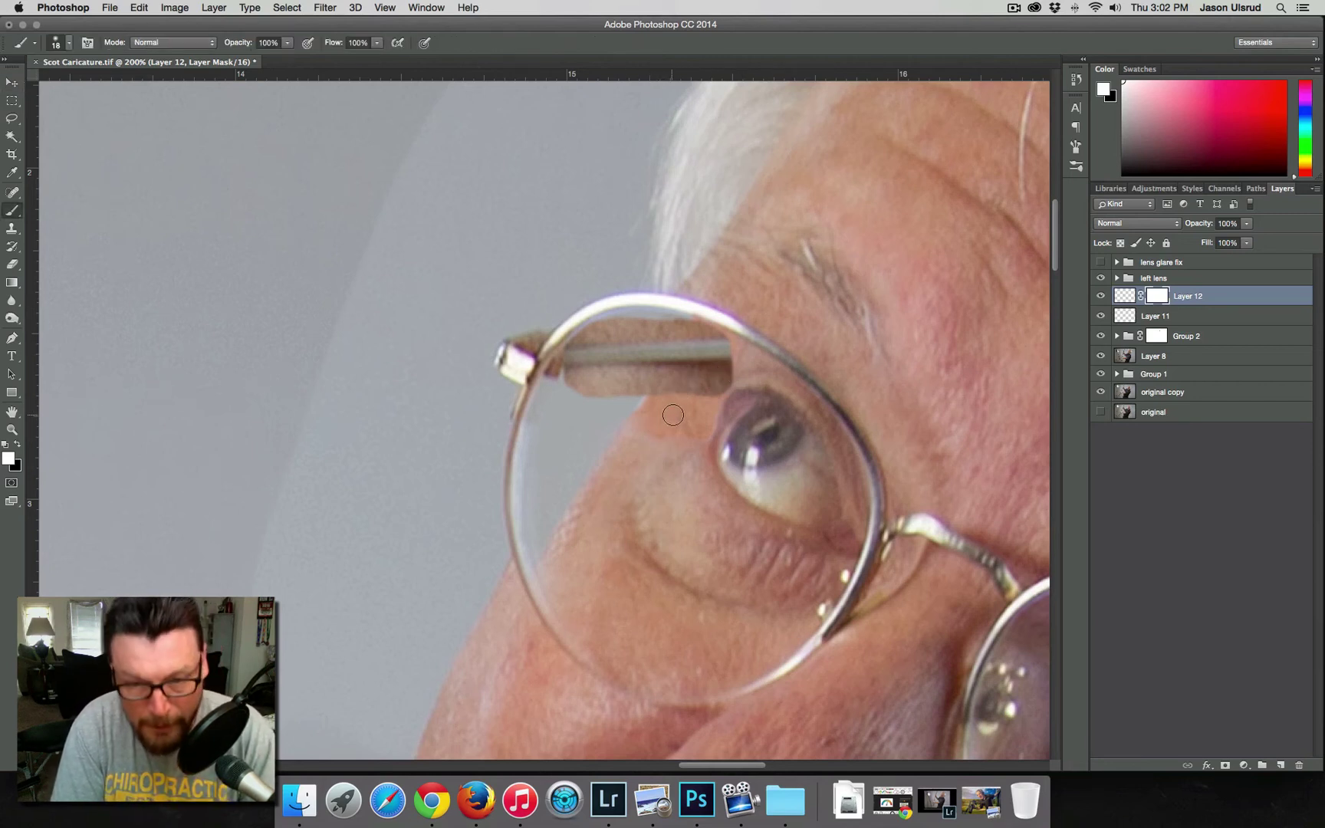
{"action": "left_click_drag", "start_coordinate": [673, 415], "coordinate": [687, 415]}
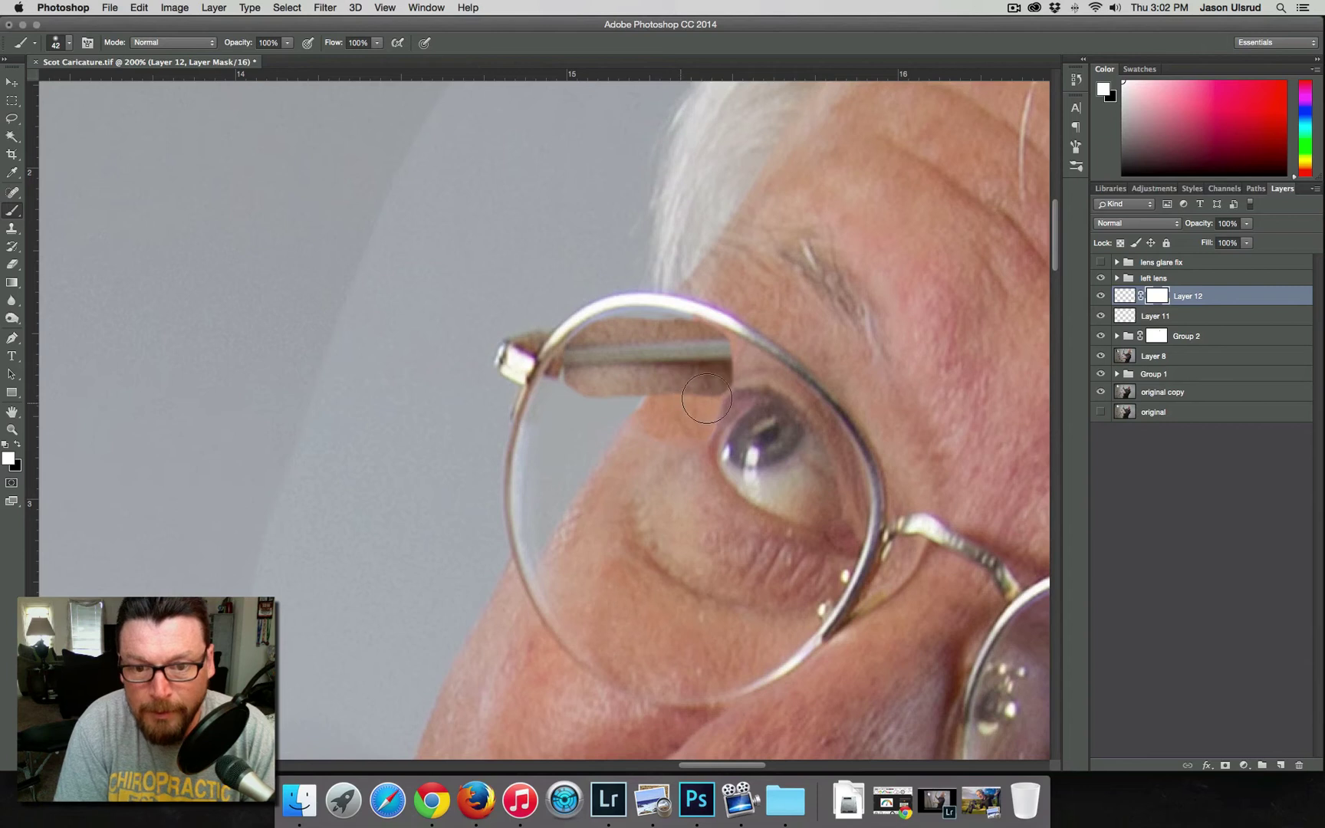
{"action": "key", "text": "x"}
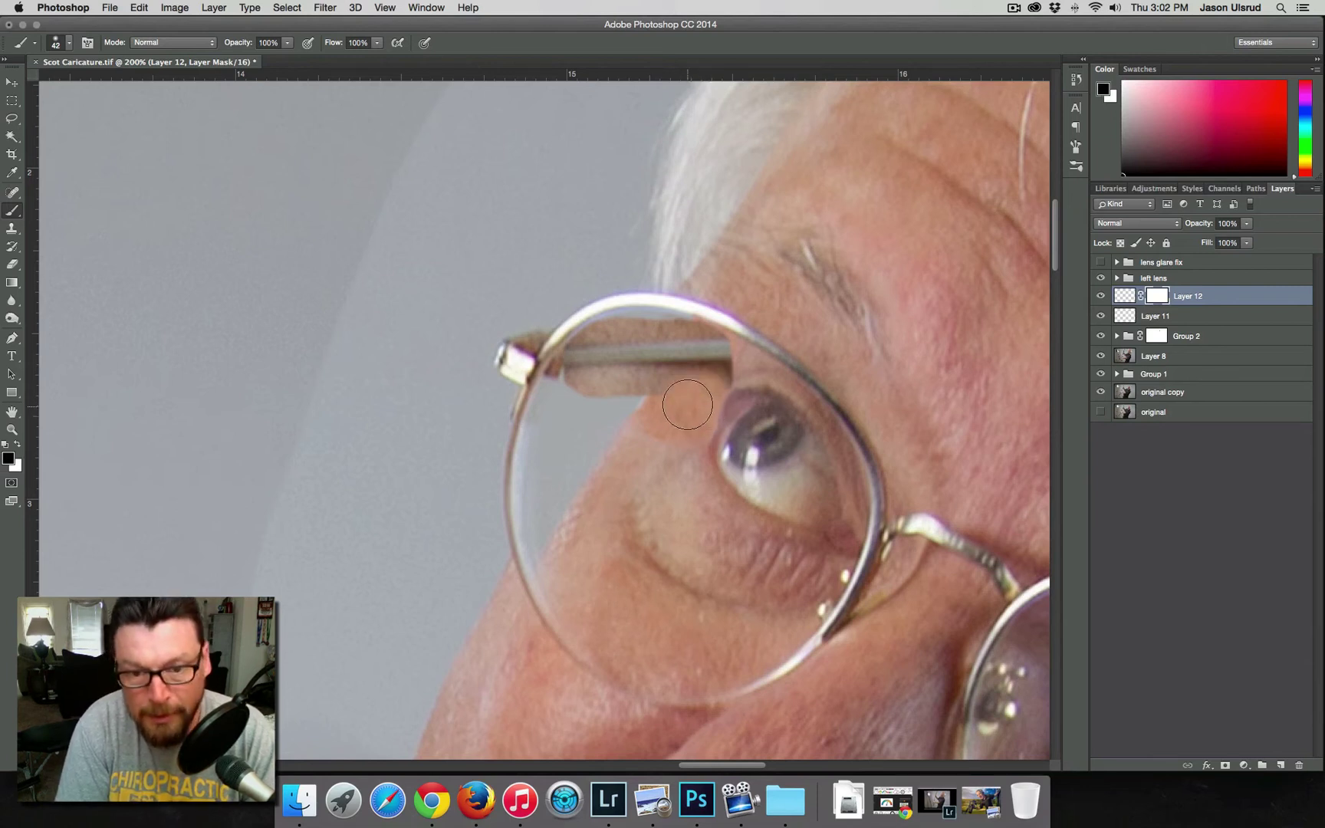
{"action": "mouse_move", "coordinate": [688, 405]}
{"action": "left_mouse_down"}
{"action": "mouse_move", "coordinate": [589, 411]}
{"action": "mouse_move", "coordinate": [598, 403]}
{"action": "mouse_move", "coordinate": [574, 403]}
{"action": "mouse_move", "coordinate": [589, 394]}
{"action": "mouse_move", "coordinate": [565, 385]}
{"action": "mouse_move", "coordinate": [663, 381]}
{"action": "mouse_move", "coordinate": [719, 343]}
{"action": "mouse_move", "coordinate": [735, 378]}
{"action": "mouse_move", "coordinate": [704, 330]}
{"action": "mouse_move", "coordinate": [549, 329]}
{"action": "mouse_move", "coordinate": [586, 347]}
{"action": "left_mouse_up"}
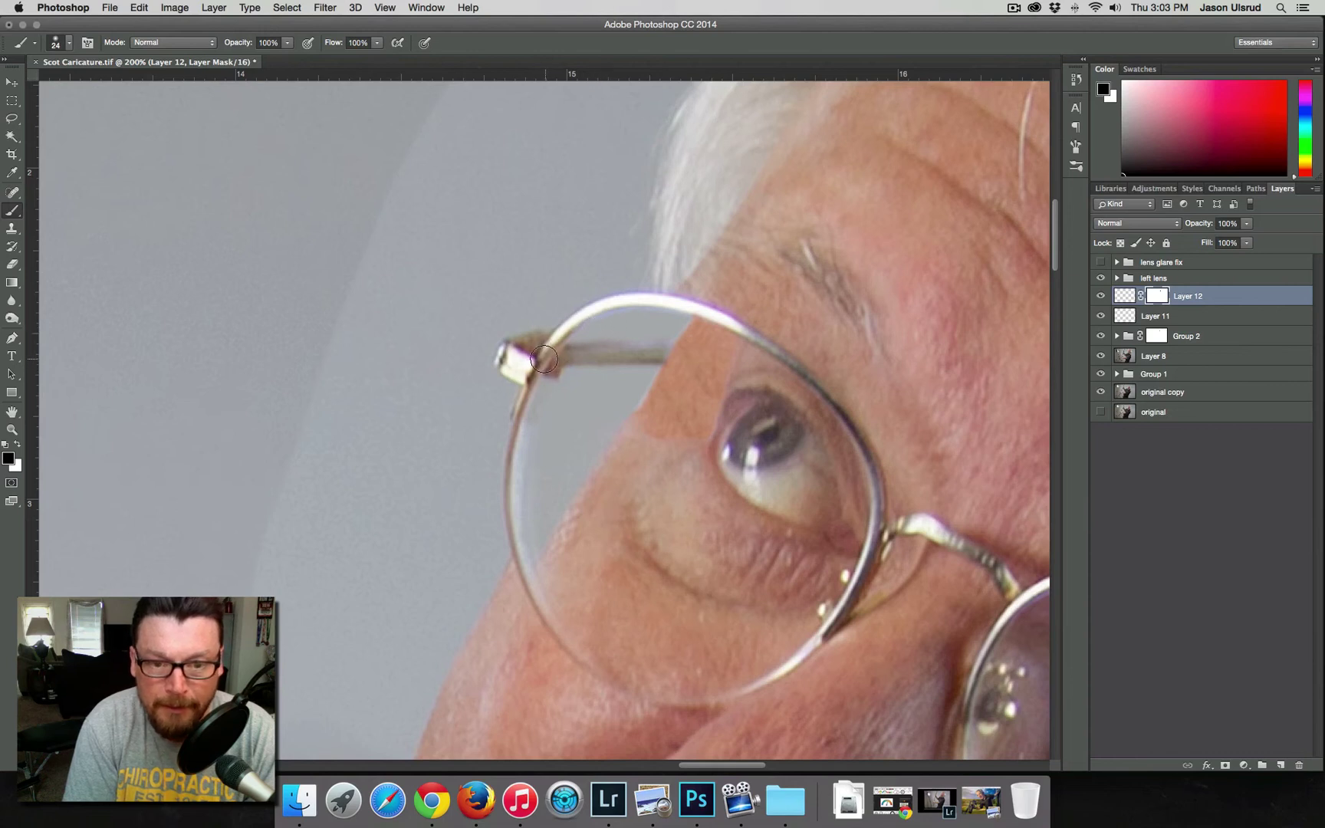
{"action": "left_click_drag", "start_coordinate": [519, 357], "coordinate": [537, 357]}
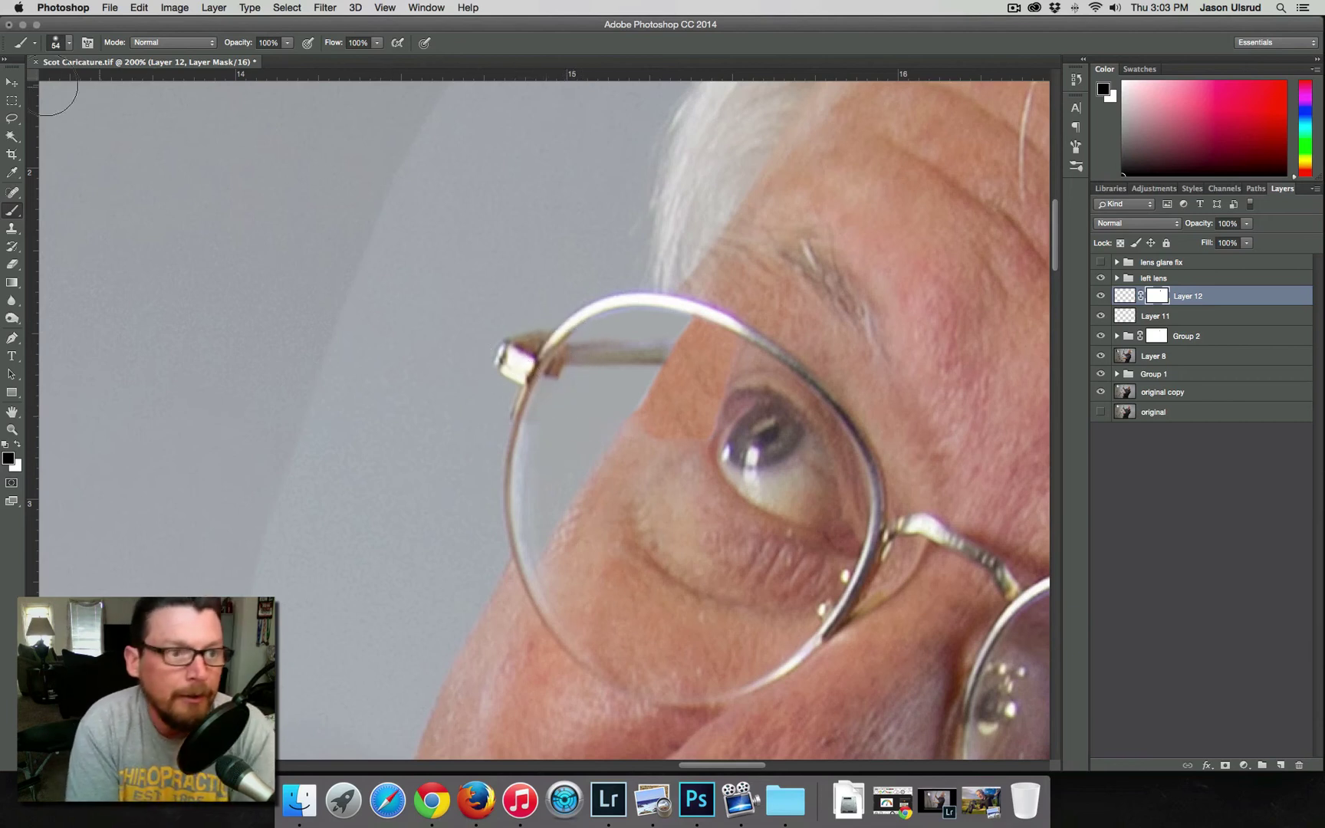
Step: Examine the repaired temple arm and lens both from a distance and close up
{"action": "left_click", "coordinate": [12, 82]}
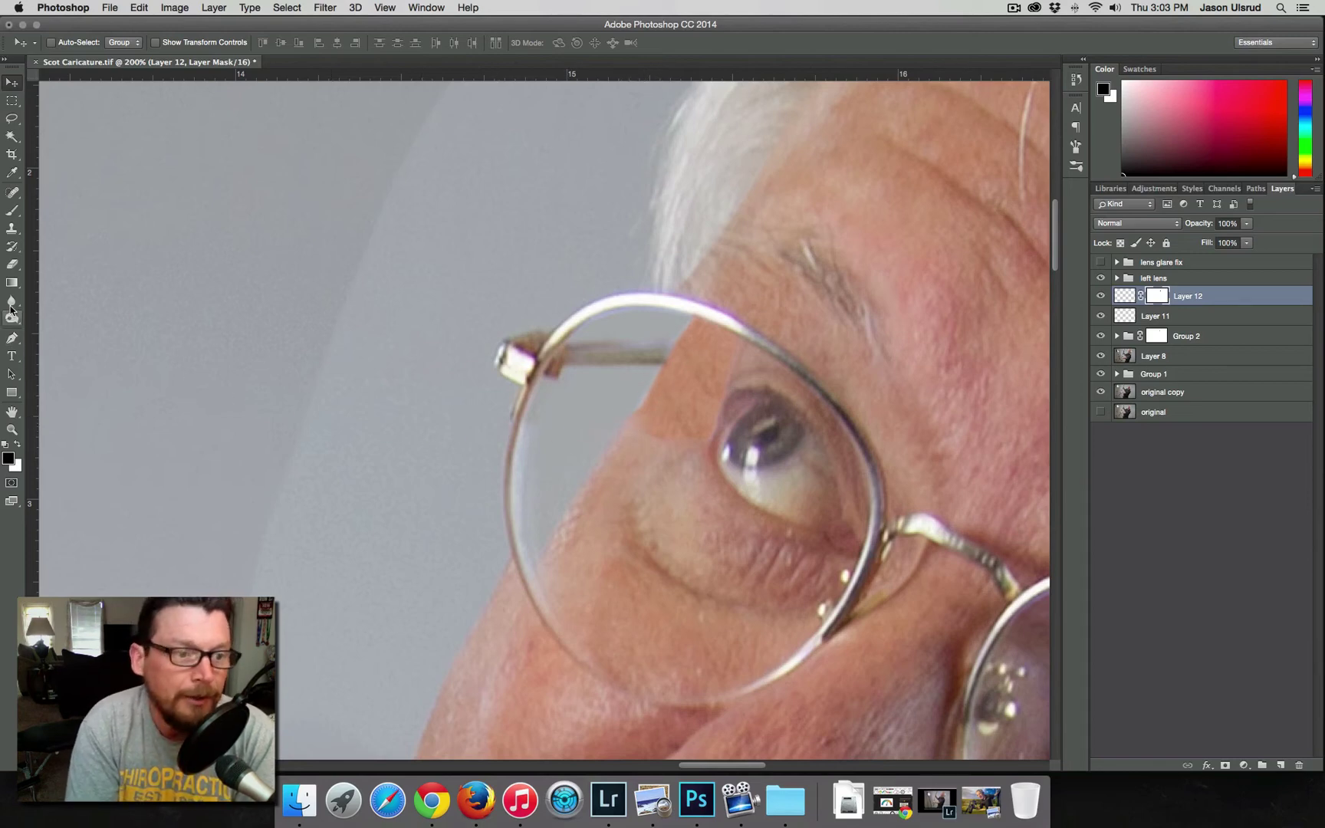
{"action": "left_click", "coordinate": [654, 499], "text": "alt+super"}
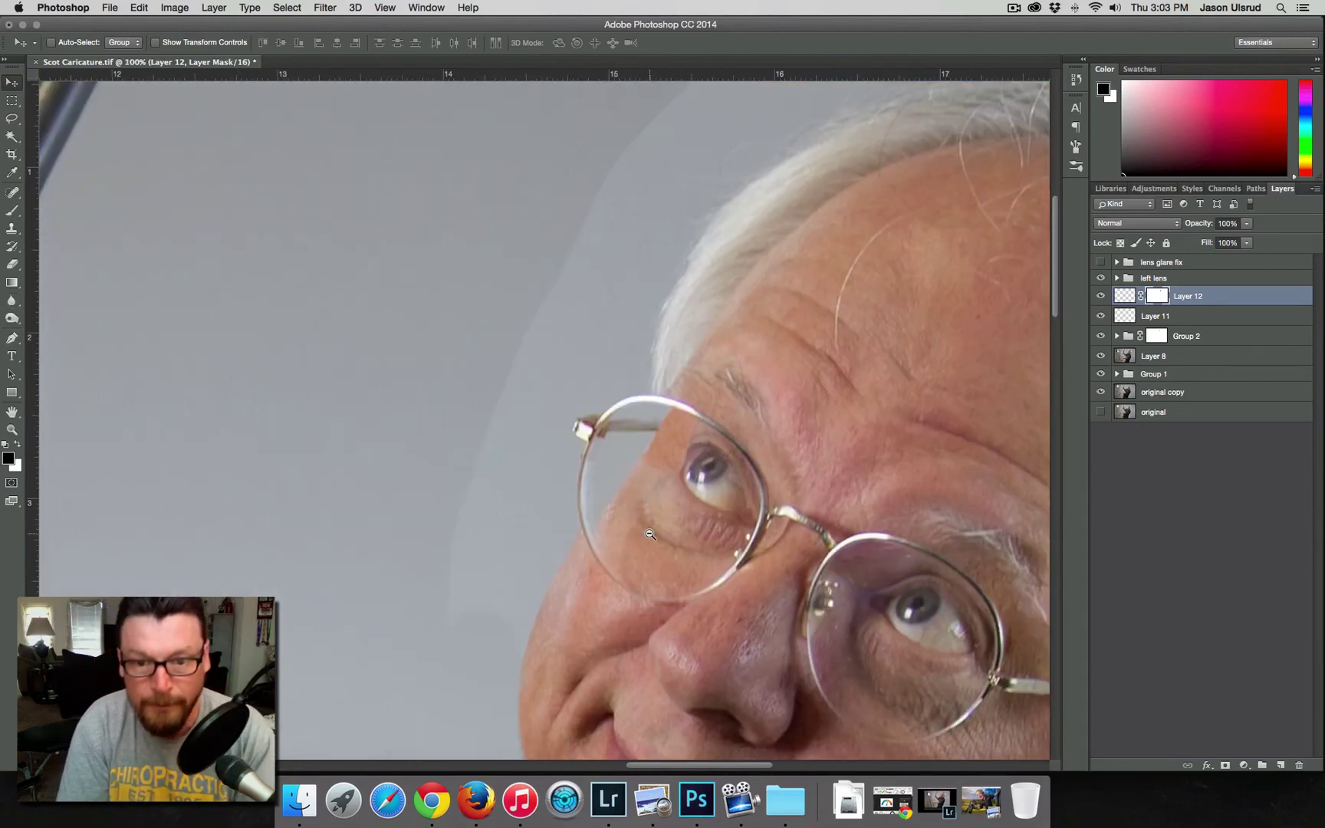
{"action": "left_click", "coordinate": [652, 558], "text": "alt+super"}
{"action": "left_click", "coordinate": [650, 579], "text": "alt+super"}
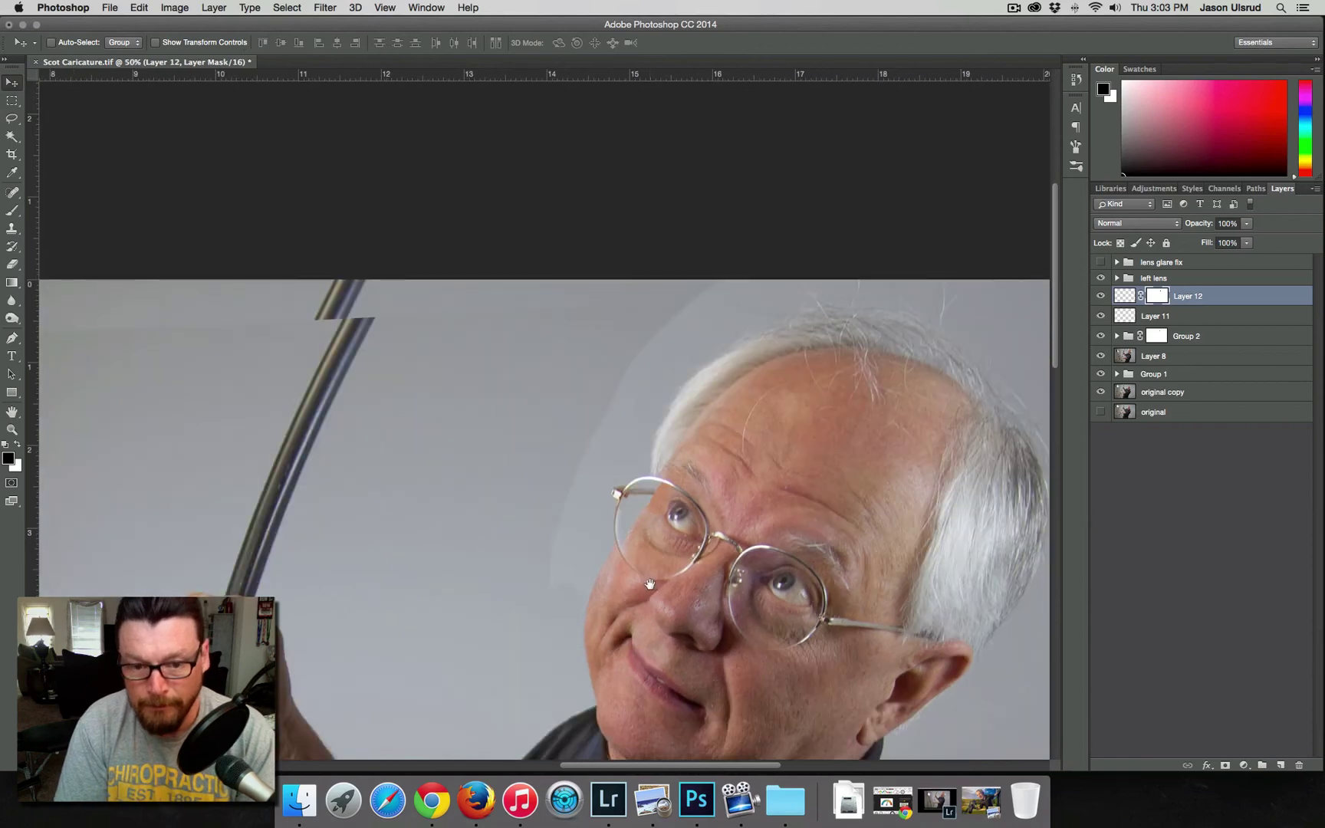
{"action": "left_click", "coordinate": [651, 587], "text": "alt+super"}
{"action": "left_click_drag", "start_coordinate": [651, 598], "coordinate": [644, 481]}
{"action": "left_click", "coordinate": [644, 481], "text": "super"}
{"action": "left_click", "coordinate": [646, 479], "text": "super"}
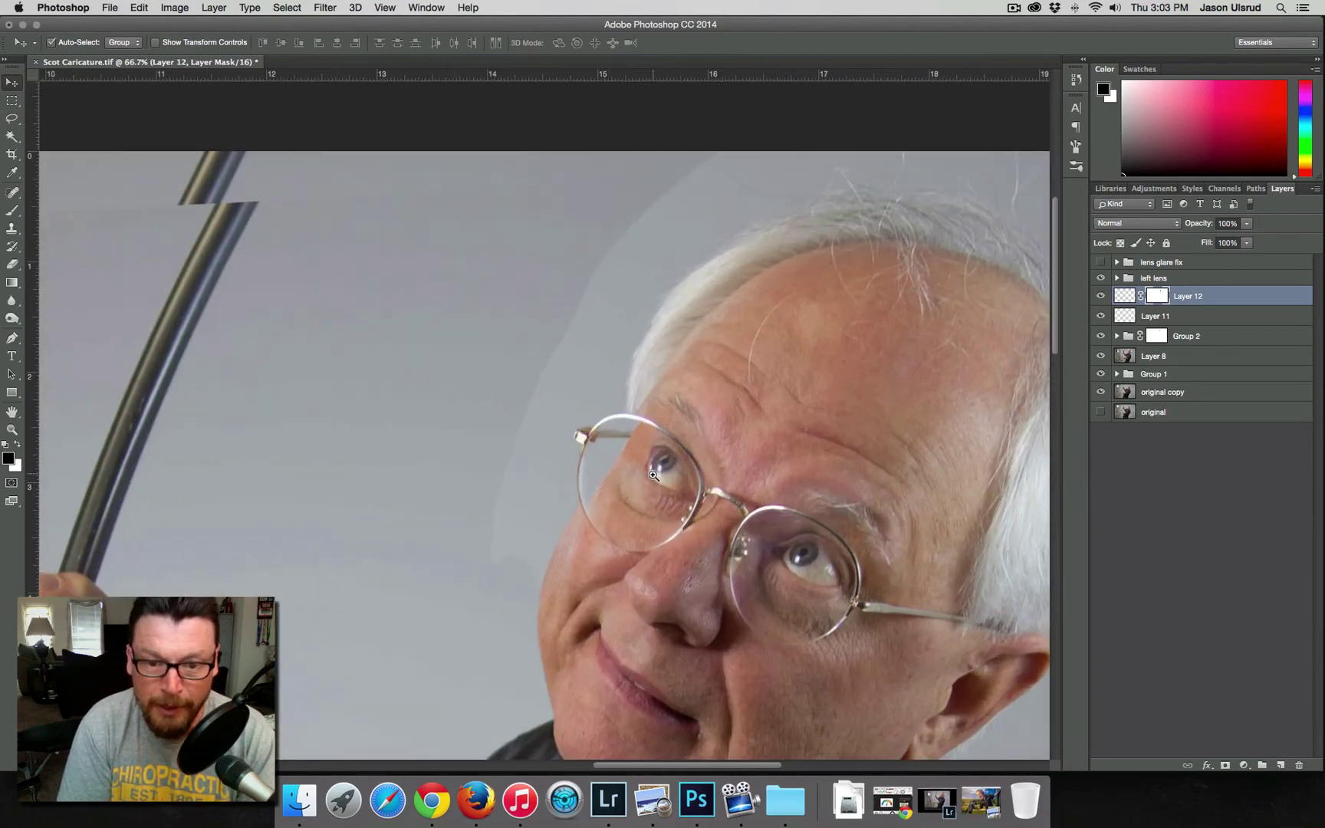
{"action": "left_click", "coordinate": [648, 476], "text": "super"}
{"action": "left_click", "coordinate": [647, 476], "text": "super"}
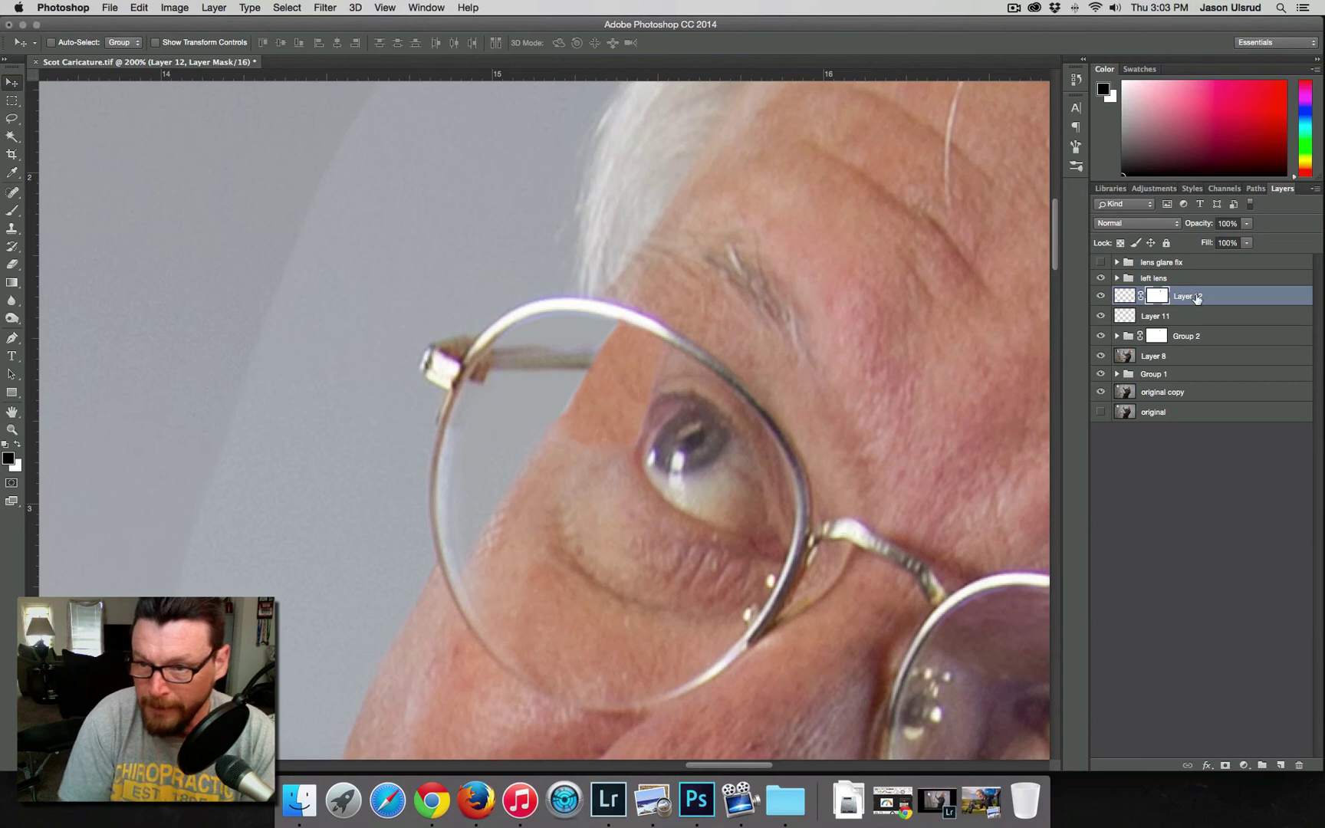
Step: Toggle the visibility of the lens glare fix group, Layer 11, and Group 2 to compare the lens corrections
{"action": "left_click", "coordinate": [1101, 263]}
{"action": "left_click", "coordinate": [1102, 262]}
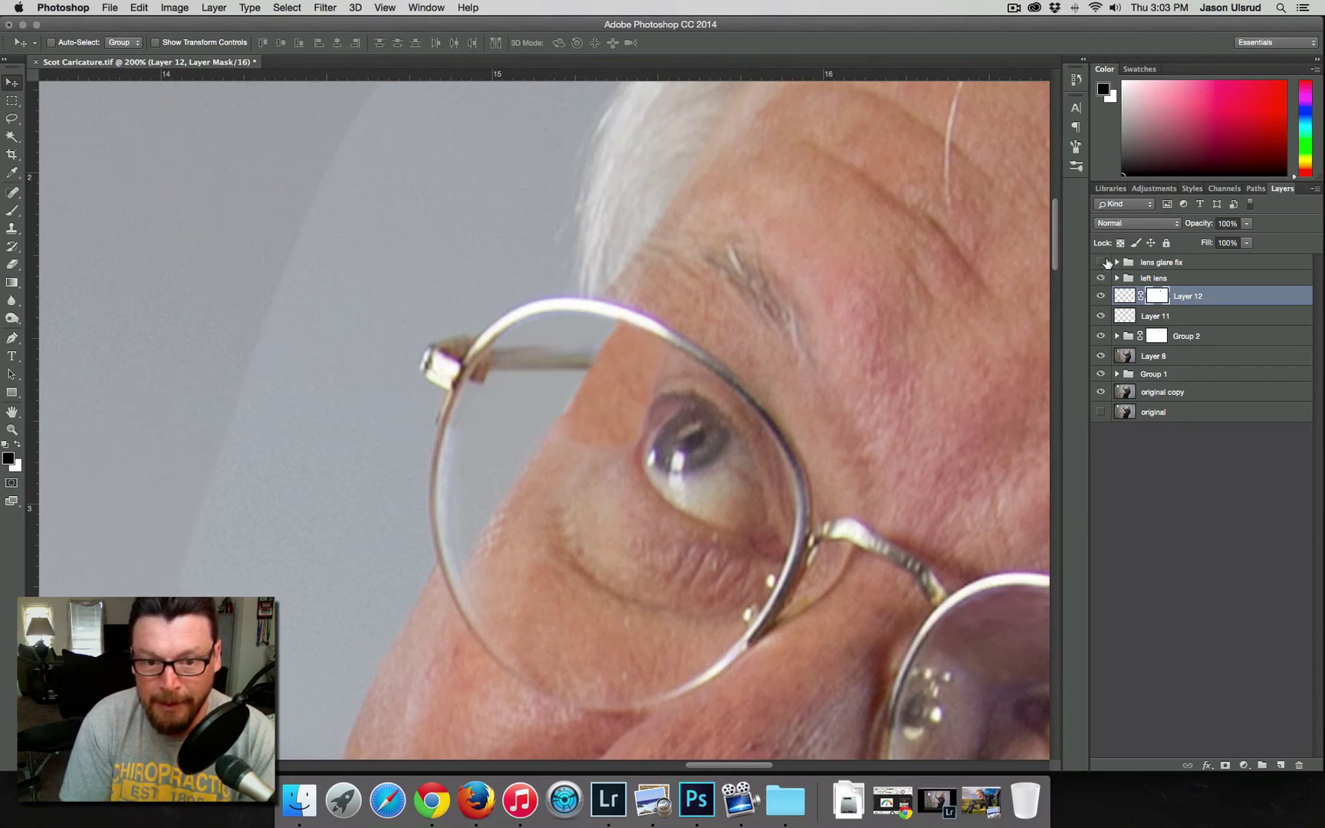
{"action": "left_click", "coordinate": [1102, 263]}
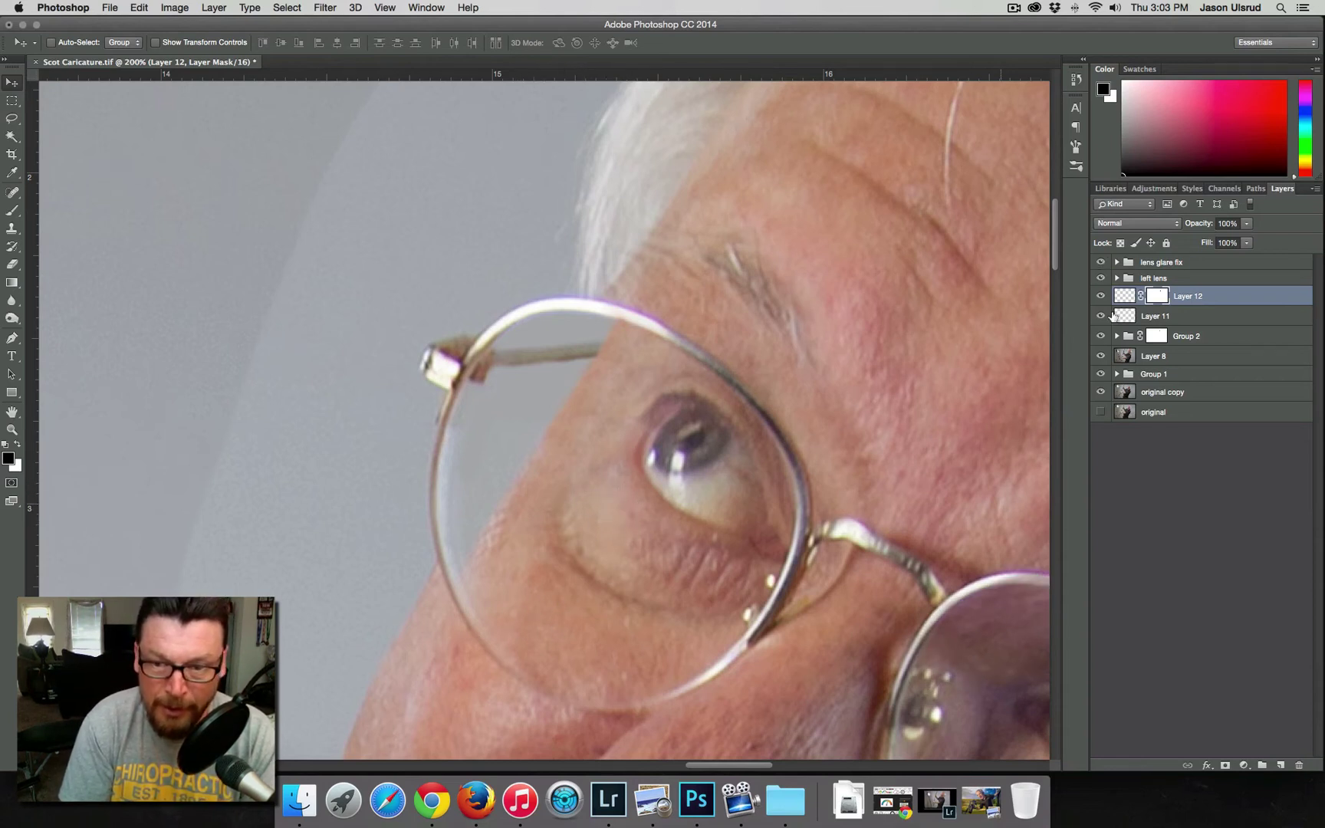
{"action": "left_click", "coordinate": [1101, 262]}
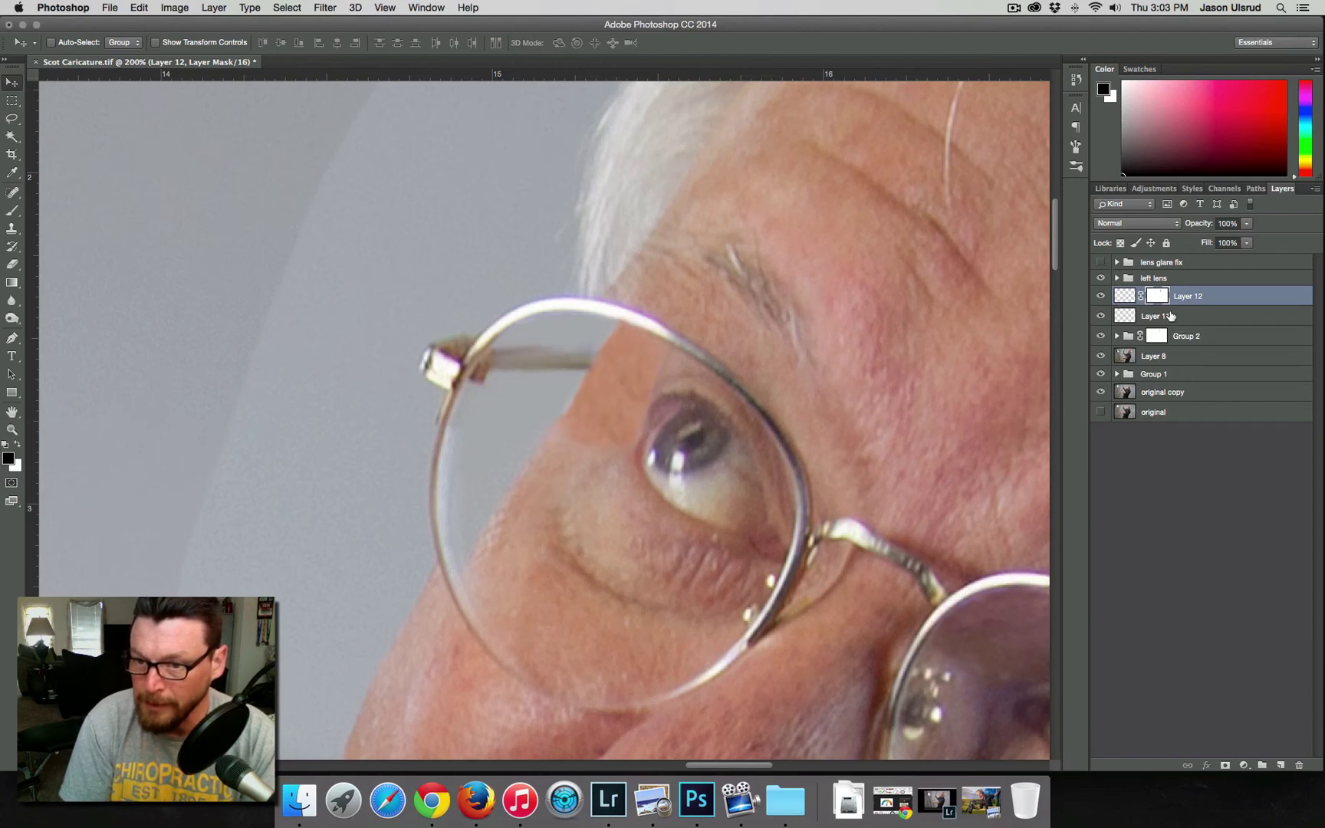
{"action": "left_click", "coordinate": [1109, 318]}
{"action": "left_click", "coordinate": [1101, 317]}
{"action": "left_click", "coordinate": [1101, 316]}
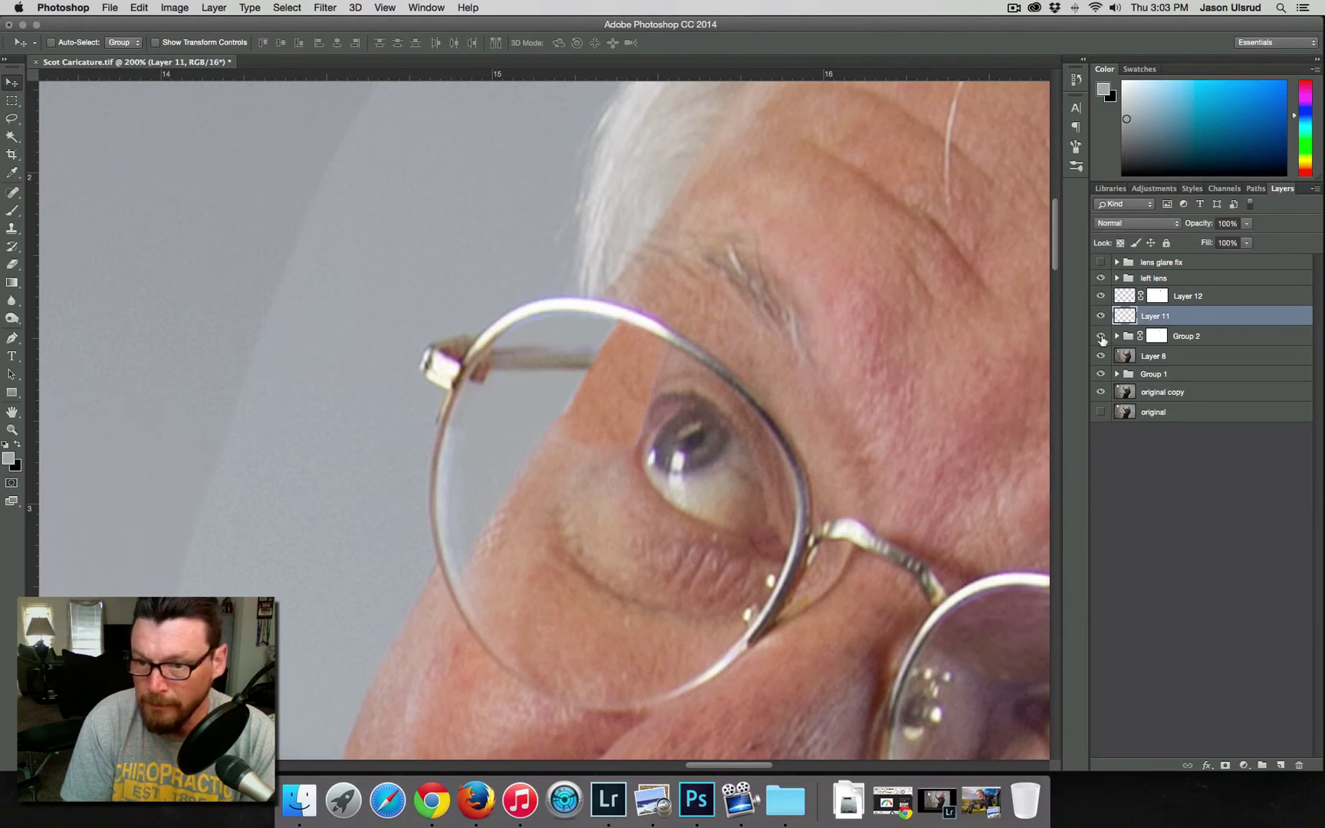
{"action": "left_click", "coordinate": [1102, 337]}
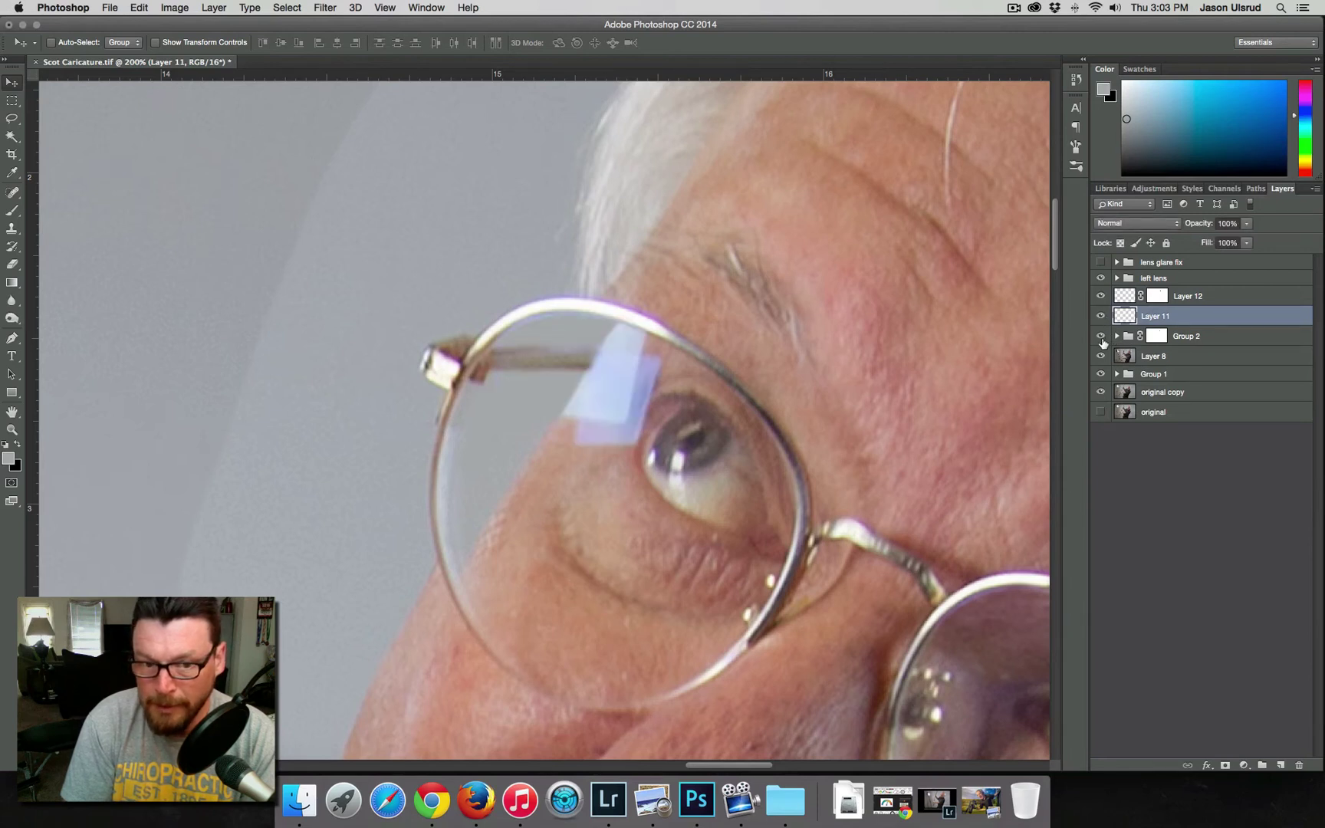
Step: Add a new layer above Layer 12 and lower Group 2's opacity to 80%
{"action": "left_click", "coordinate": [1199, 304]}
{"action": "left_click", "coordinate": [1280, 765]}
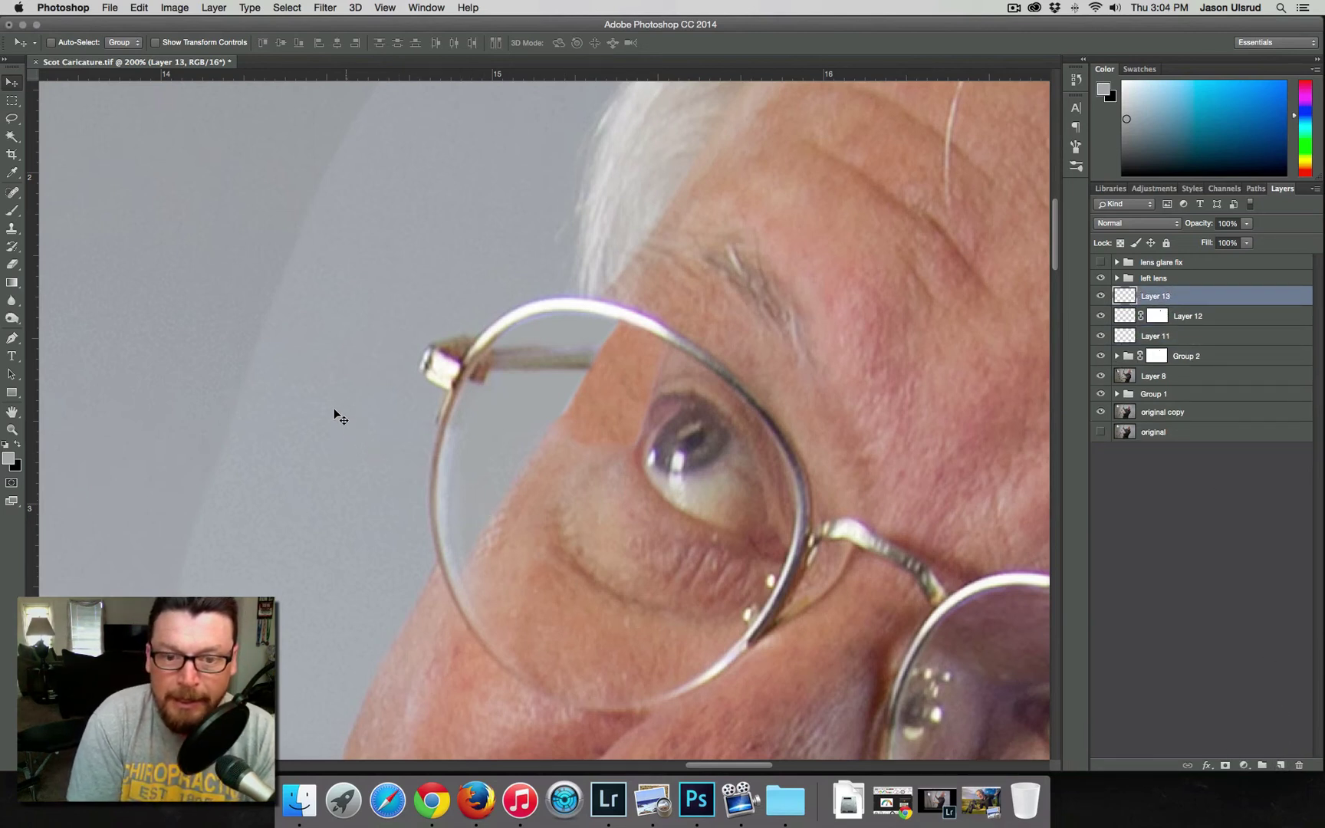
{"action": "left_click", "coordinate": [1200, 355]}
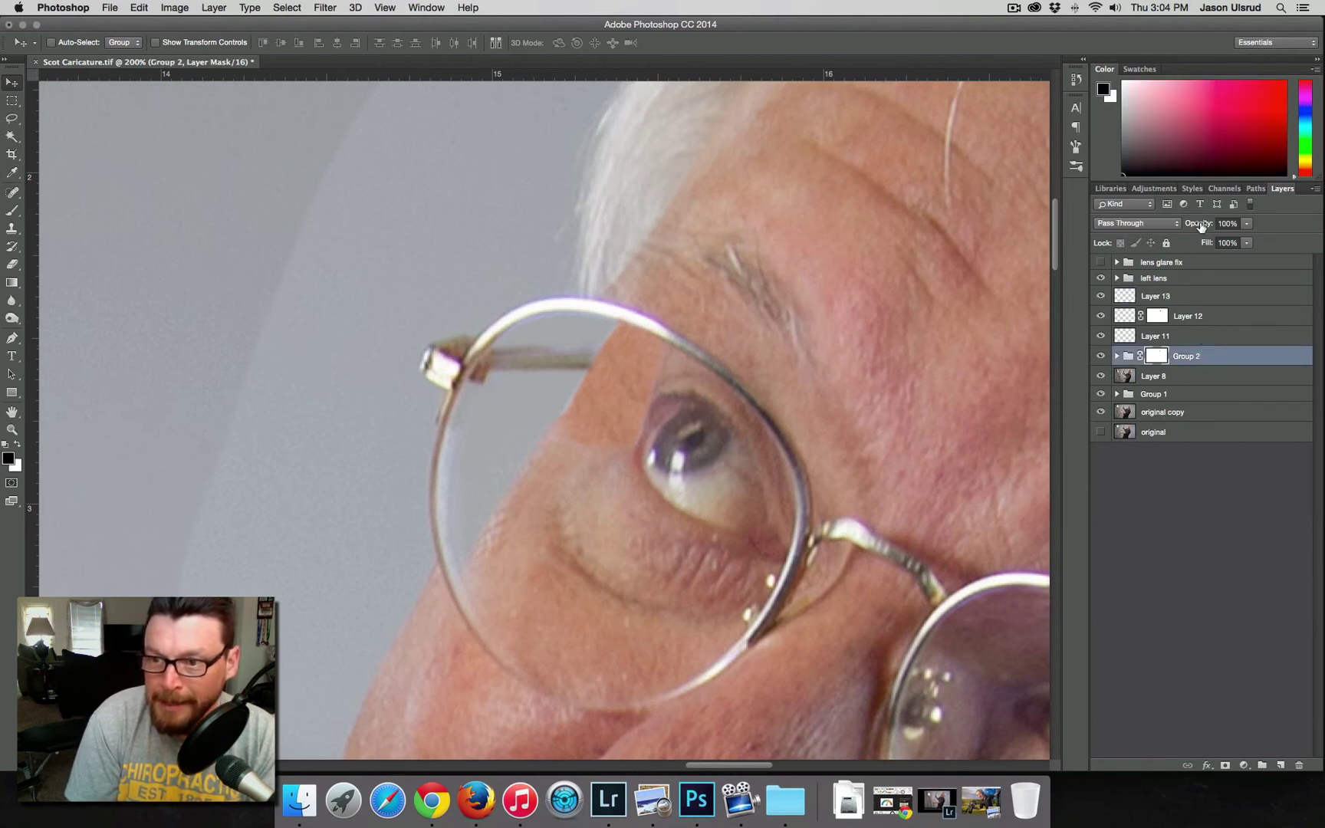
{"action": "left_click_drag", "start_coordinate": [1200, 227], "coordinate": [1201, 226]}
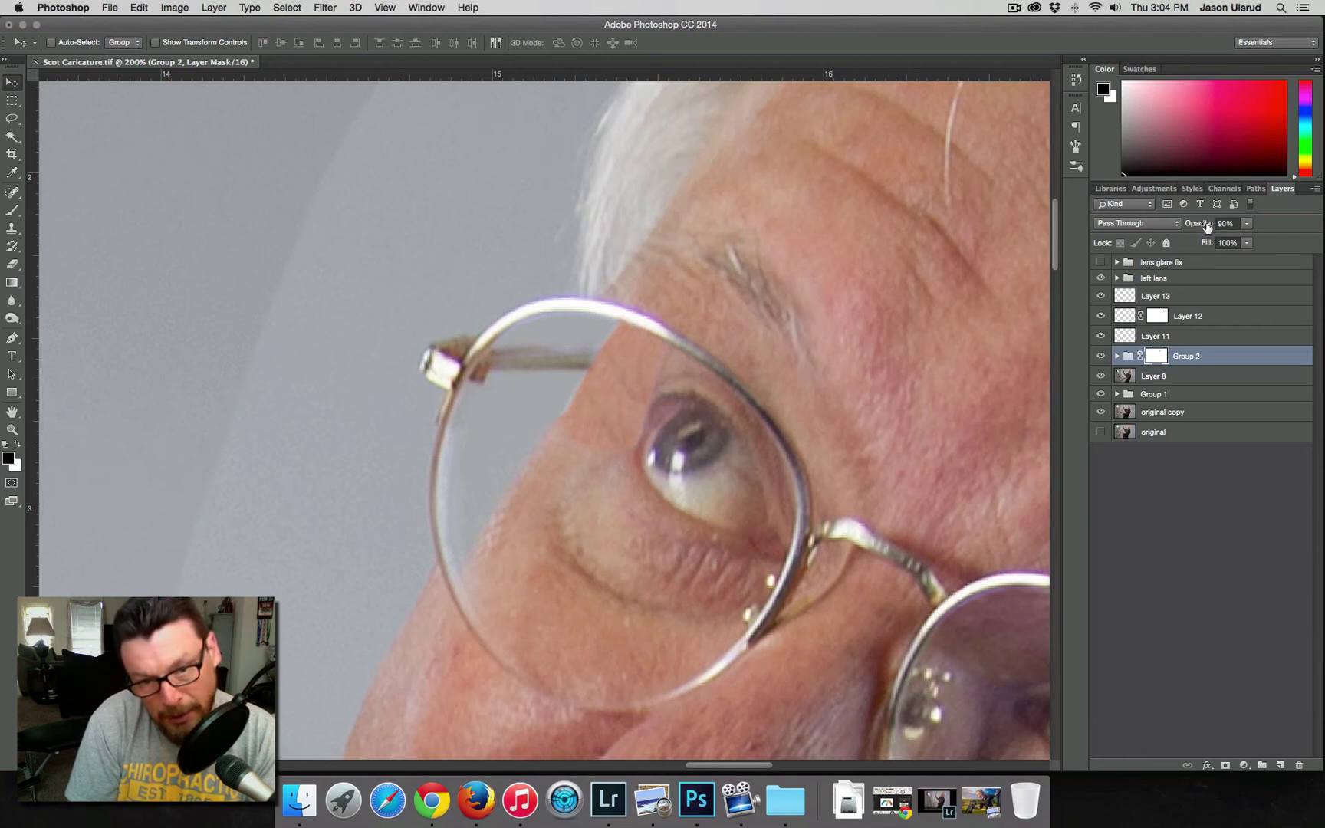
{"action": "left_click_drag", "start_coordinate": [1203, 225], "coordinate": [1200, 224]}
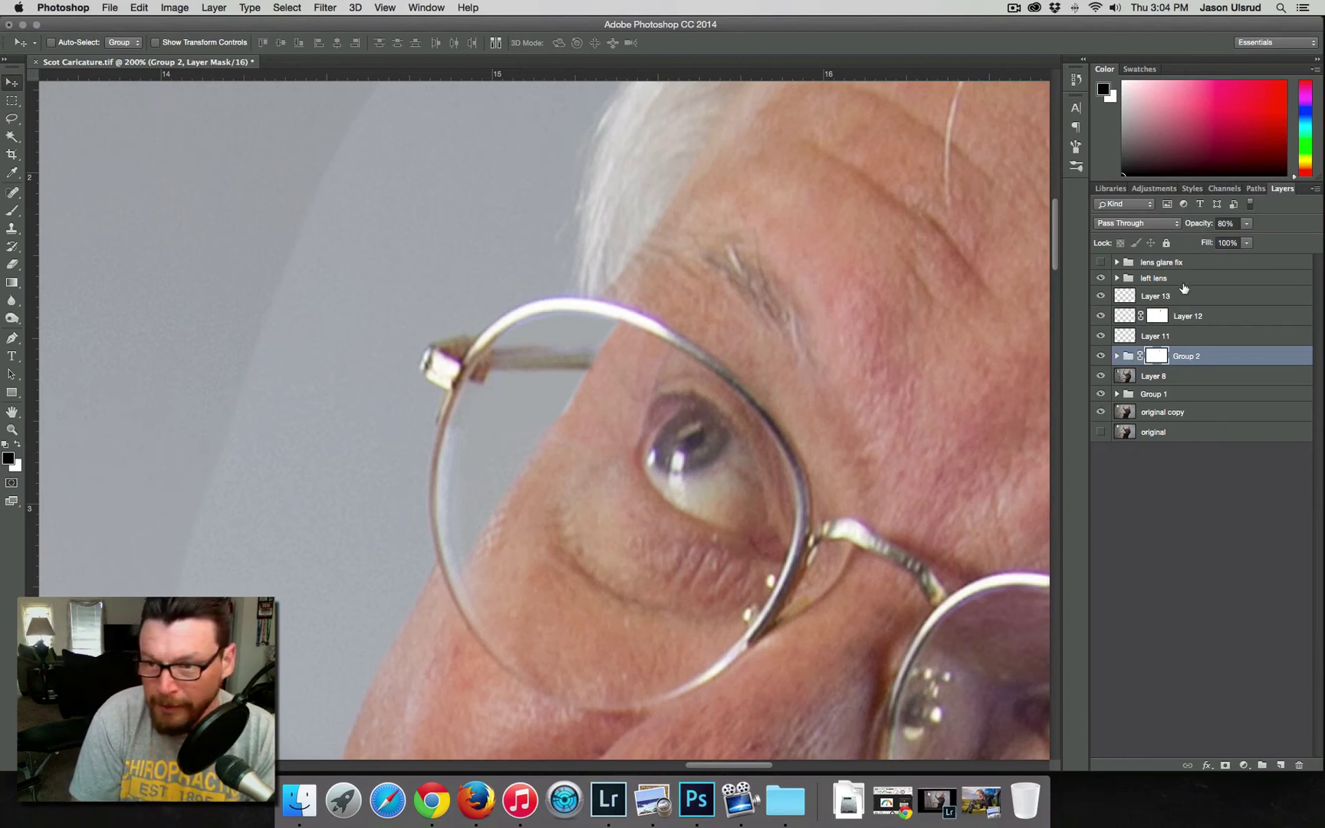
Step: On Layer 13, paint the eyelid edge beside the iris with a 7 px brush in the sampled reddish skin tone
{"action": "left_click", "coordinate": [1179, 299]}
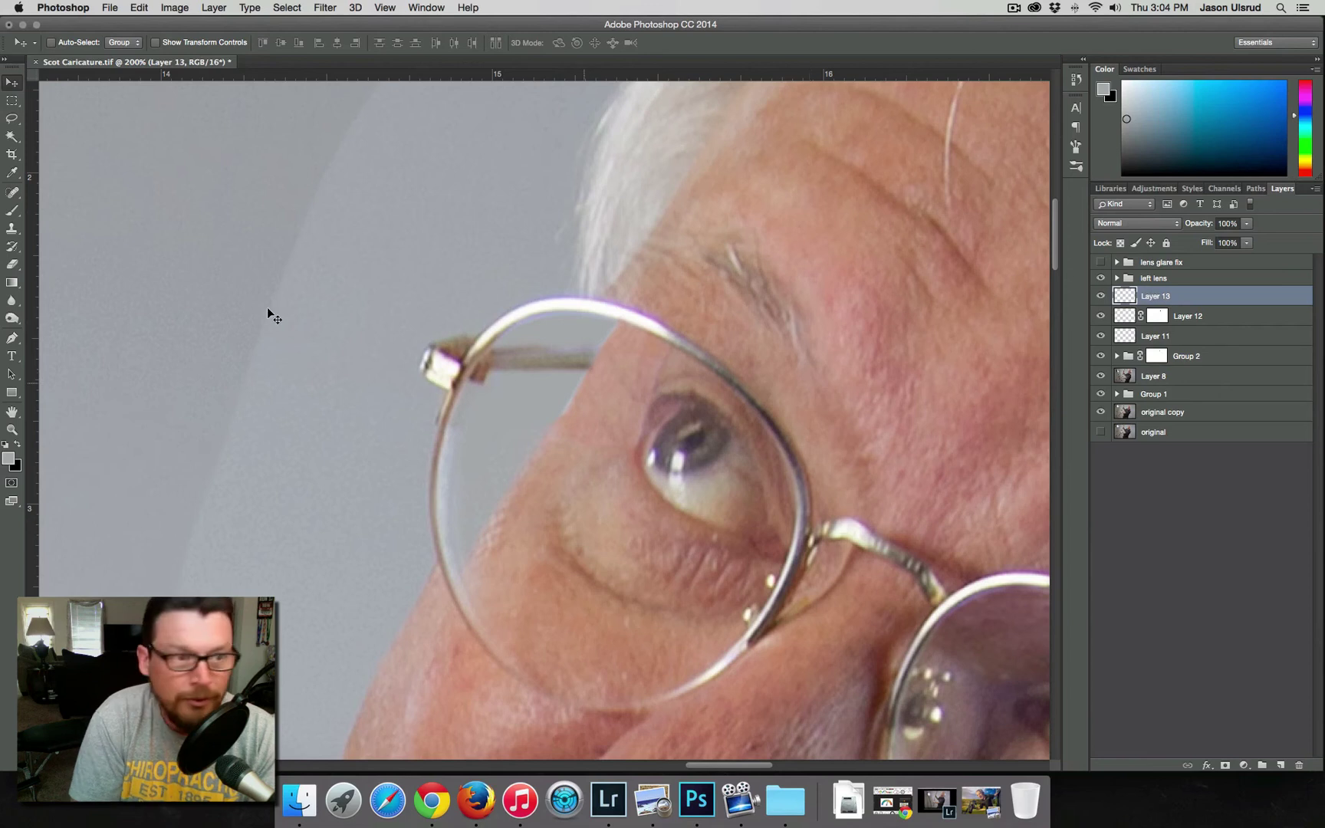
{"action": "left_click", "coordinate": [12, 211]}
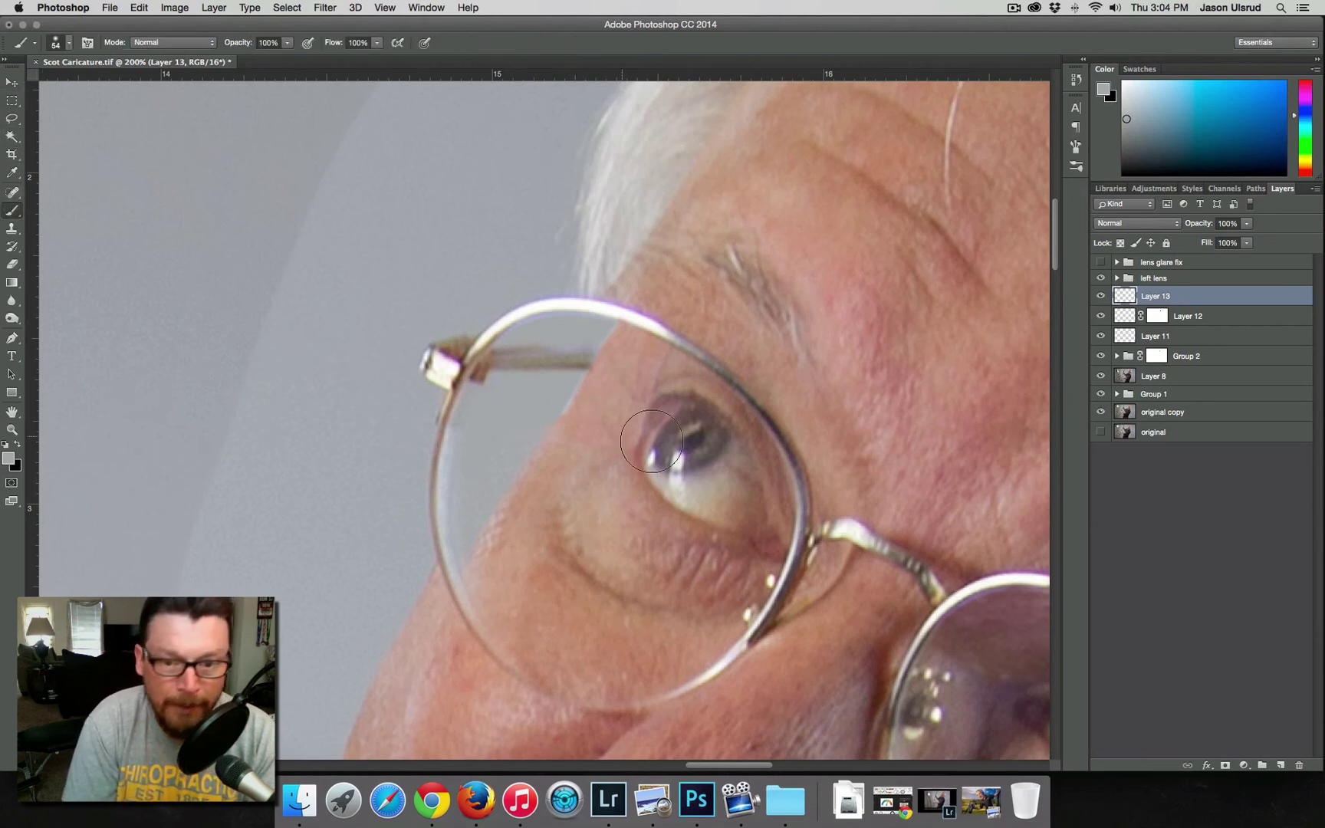
{"action": "left_click", "coordinate": [646, 484]}
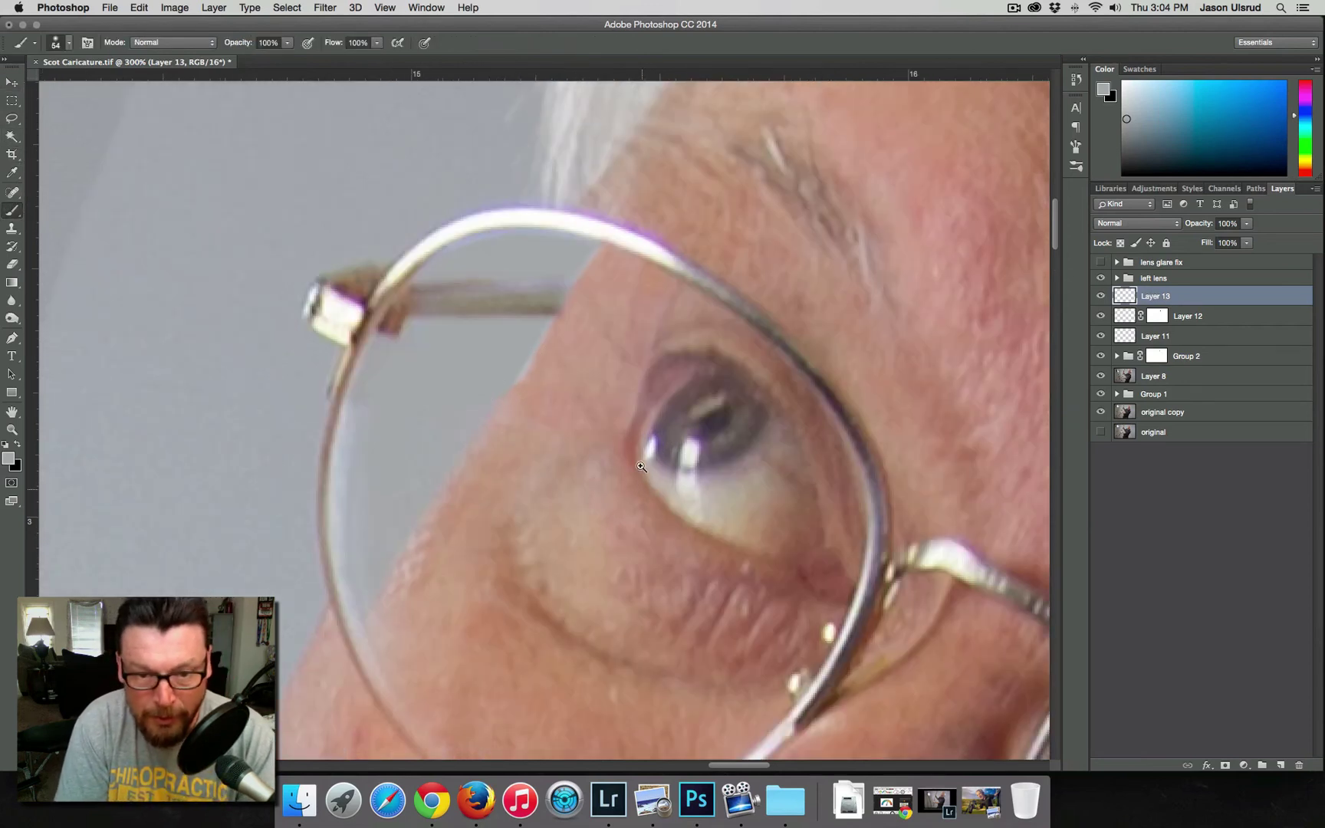
{"action": "left_click_drag", "start_coordinate": [635, 435], "coordinate": [589, 425], "text": "ctrl+alt"}
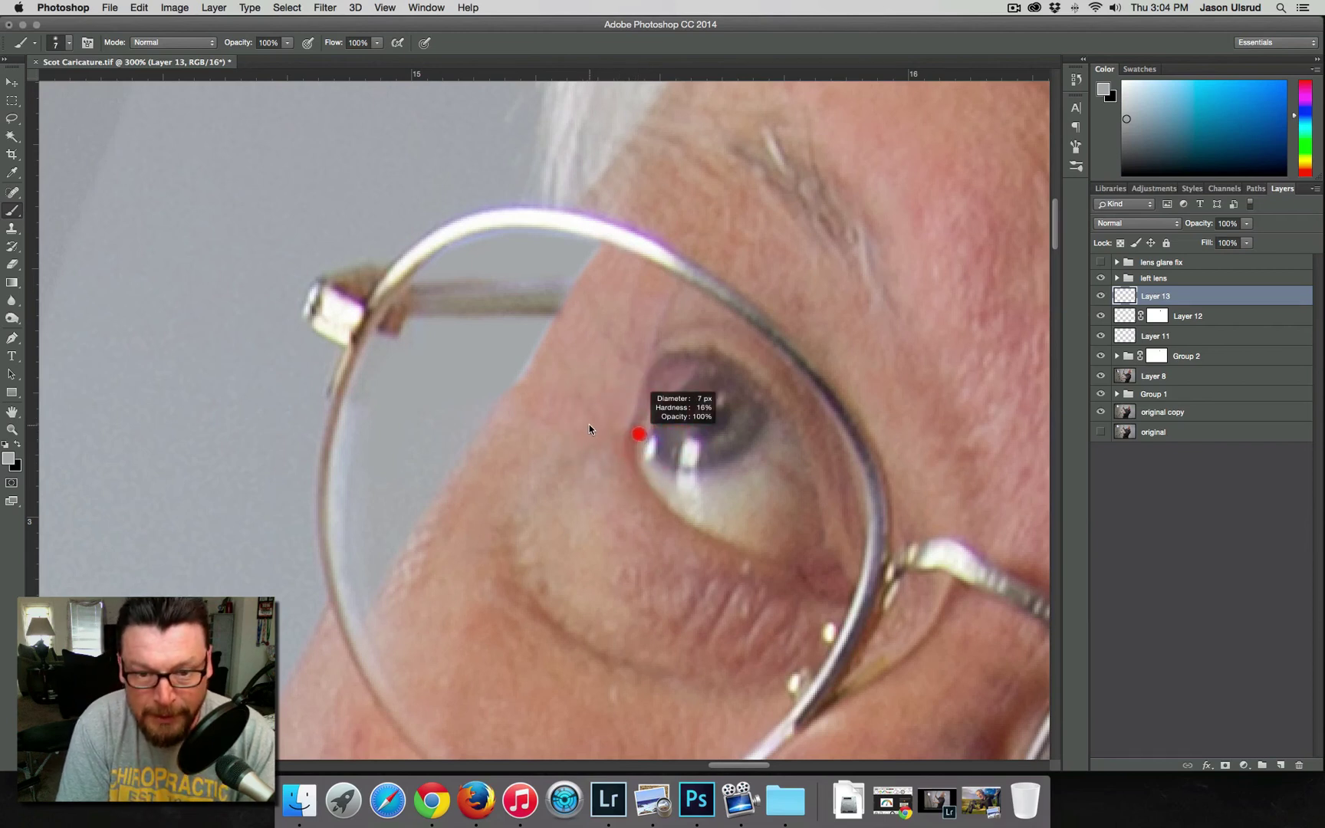
{"action": "left_click", "coordinate": [629, 437], "text": "alt"}
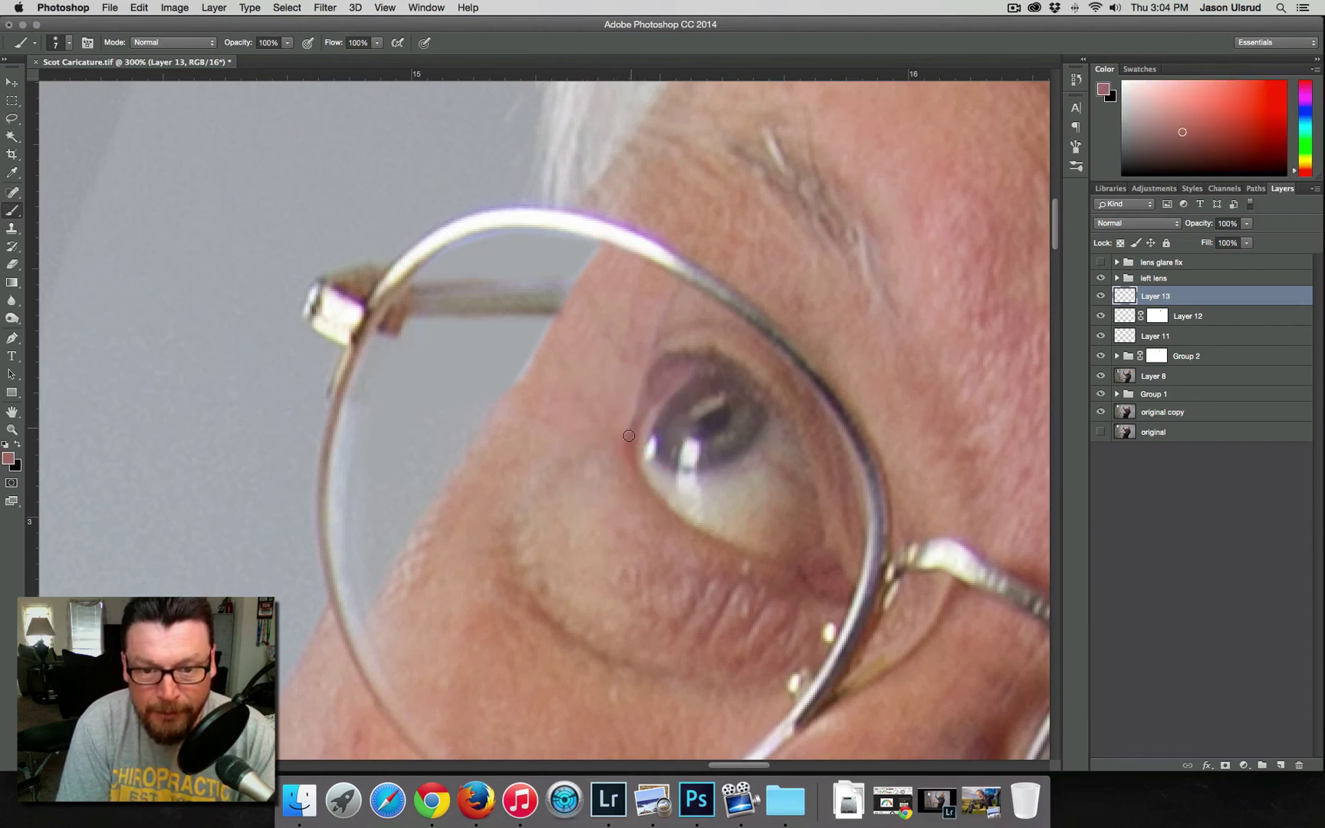
{"action": "left_click_drag", "start_coordinate": [629, 435], "coordinate": [631, 430]}
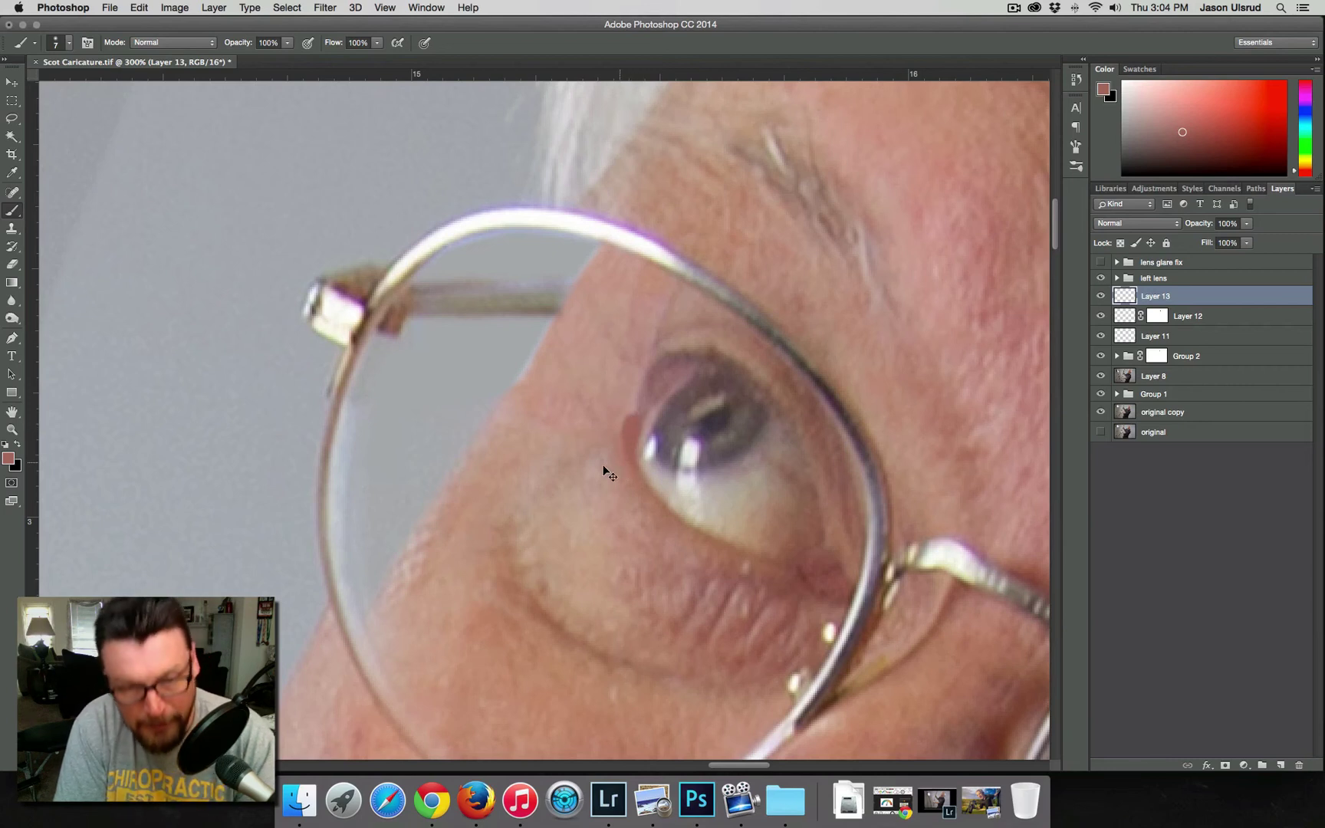
Step: Undo the last eyelid stroke and set the brush to 1% flow and 86% opacity
{"action": "key", "text": "super+z"}
{"action": "left_click", "coordinate": [376, 46]}
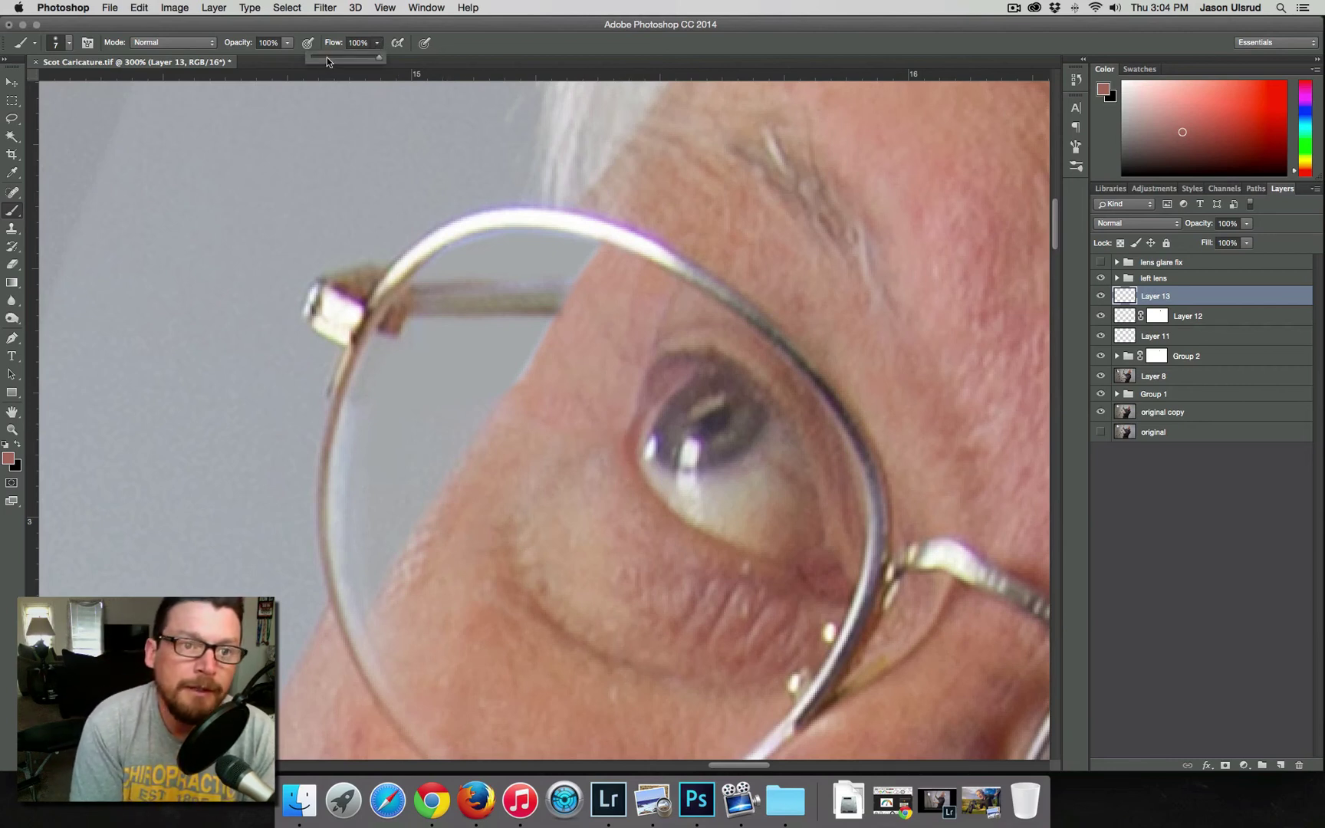
{"action": "left_click", "coordinate": [283, 44]}
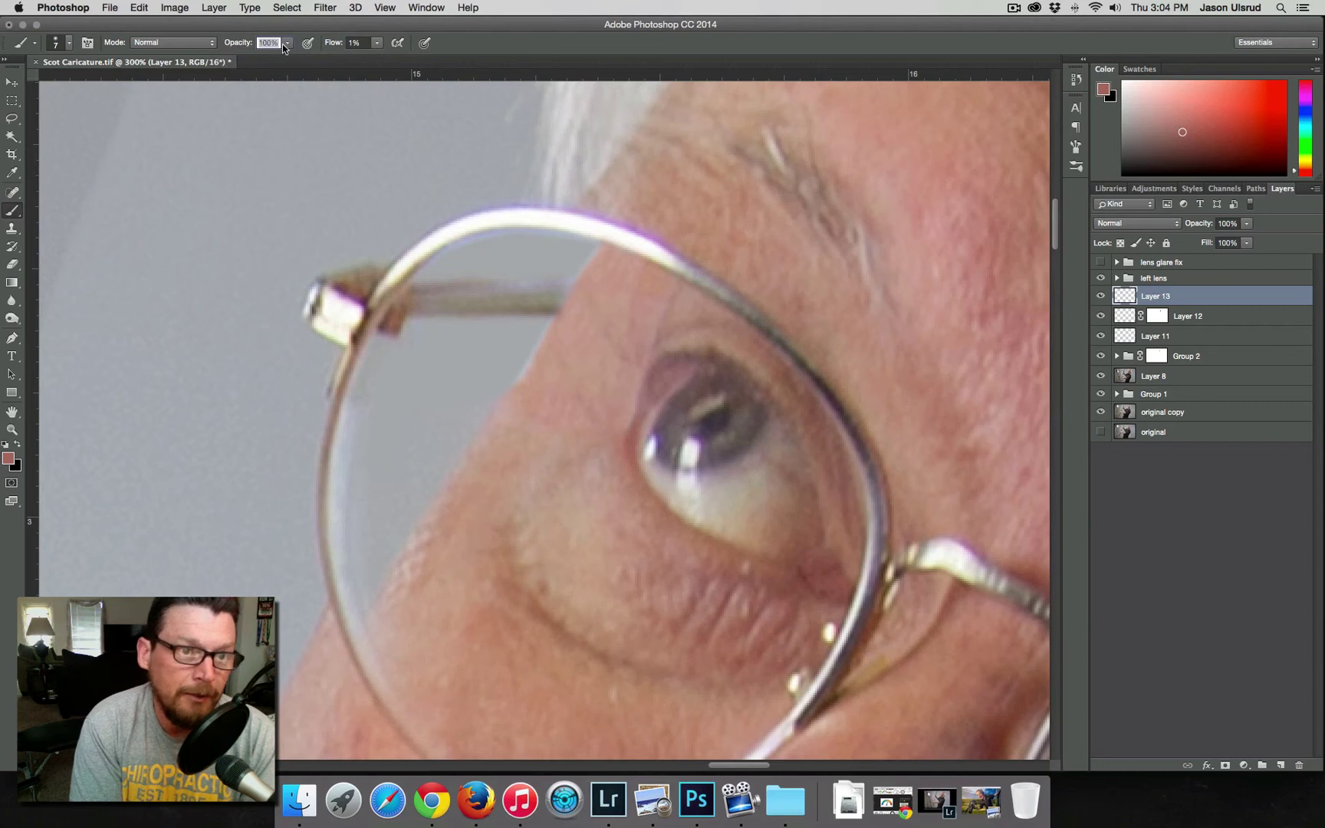
{"action": "left_click", "coordinate": [290, 47]}
{"action": "left_click_drag", "start_coordinate": [291, 58], "coordinate": [280, 58]}
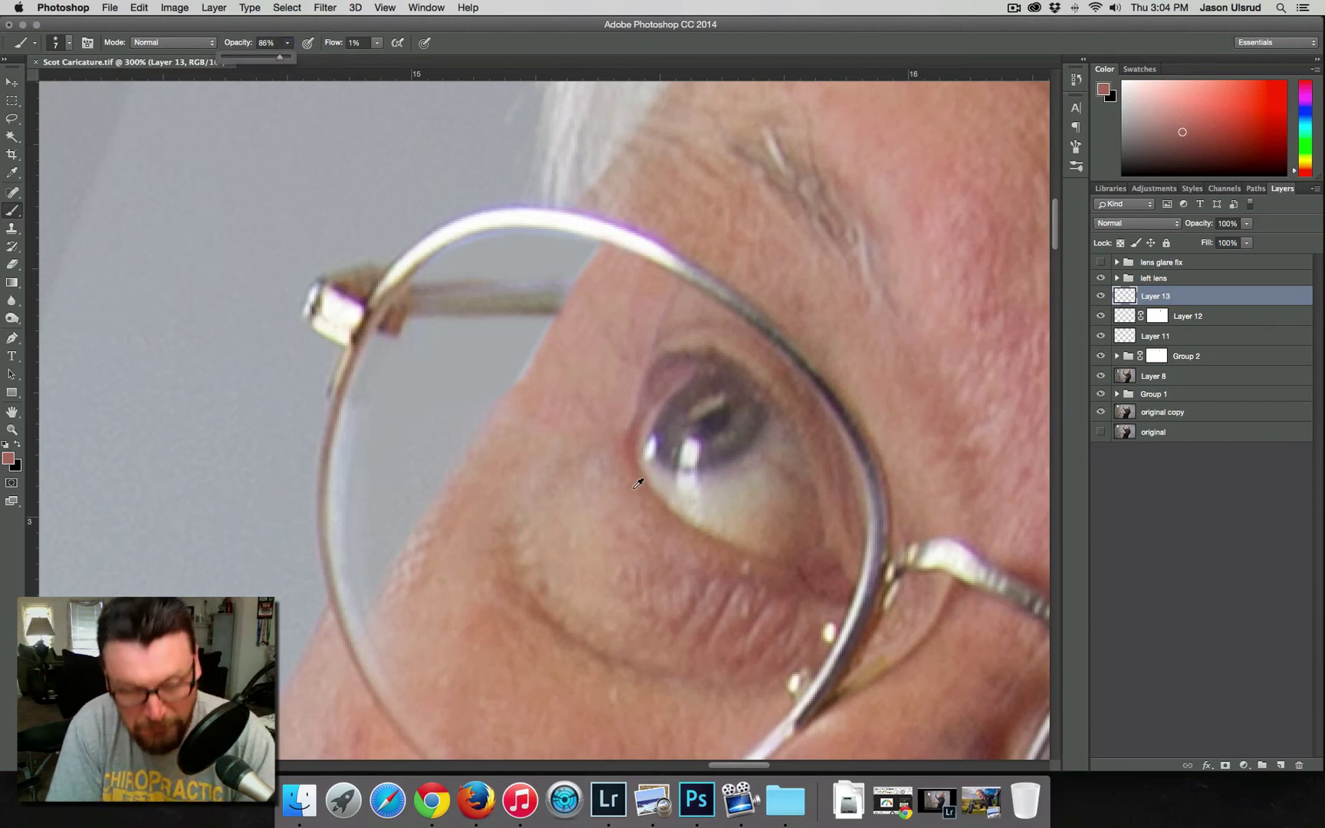
Step: On Layer 13, softly paint the outer end of the upper eyelid in sampled pinkish lid tones with 15 px and smaller brushes
{"action": "left_click", "coordinate": [631, 431], "text": "alt"}
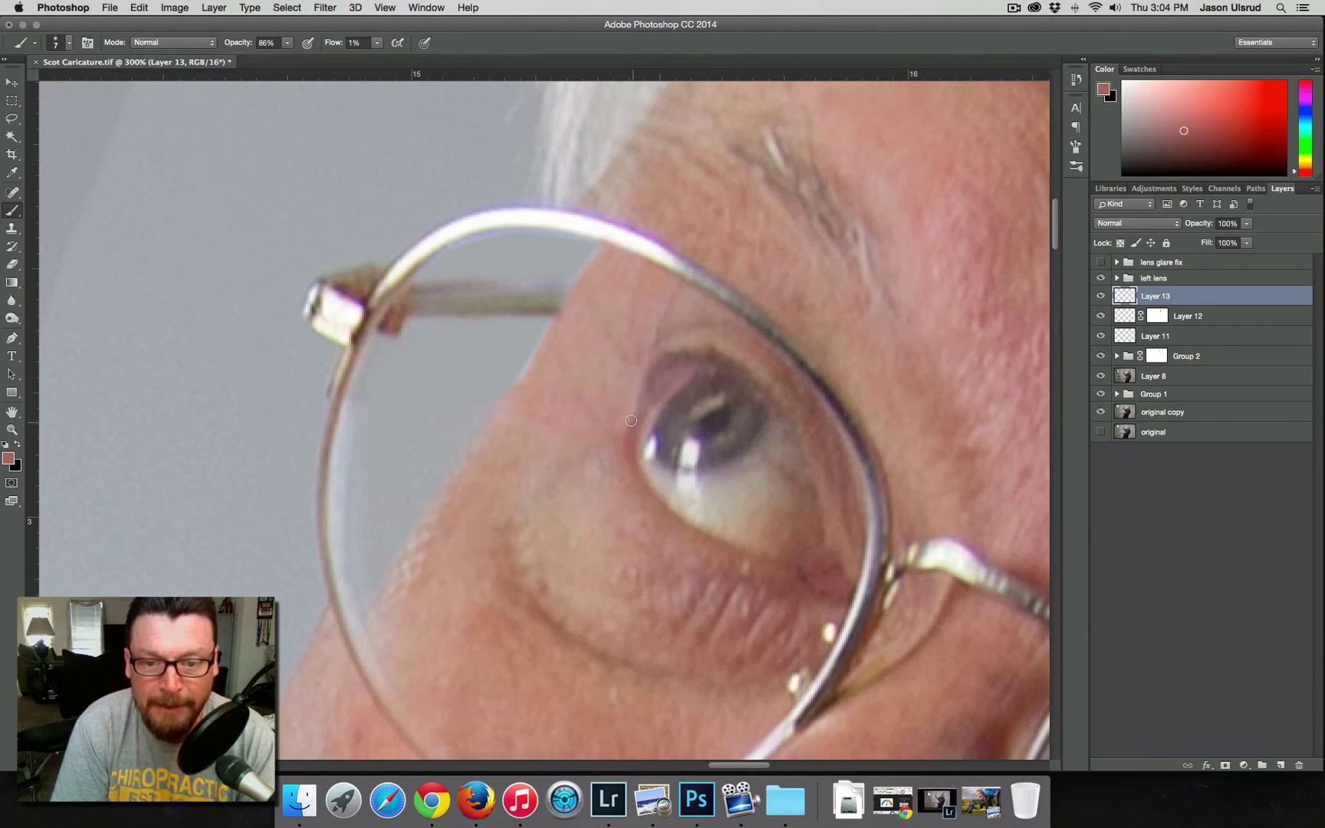
{"action": "left_click", "coordinate": [654, 375], "text": "alt"}
{"action": "left_click_drag", "start_coordinate": [645, 389], "coordinate": [651, 389]}
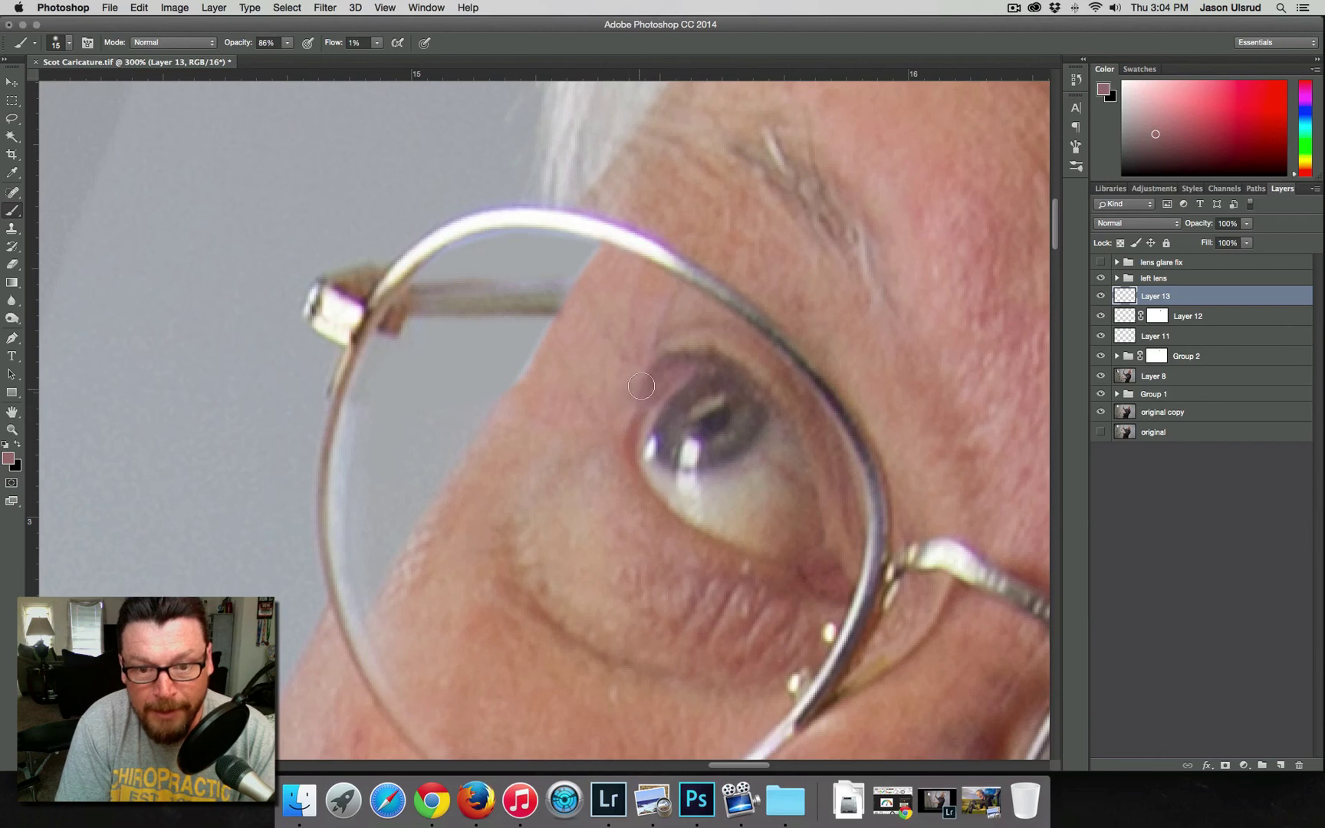
{"action": "left_click_drag", "start_coordinate": [642, 392], "coordinate": [635, 392]}
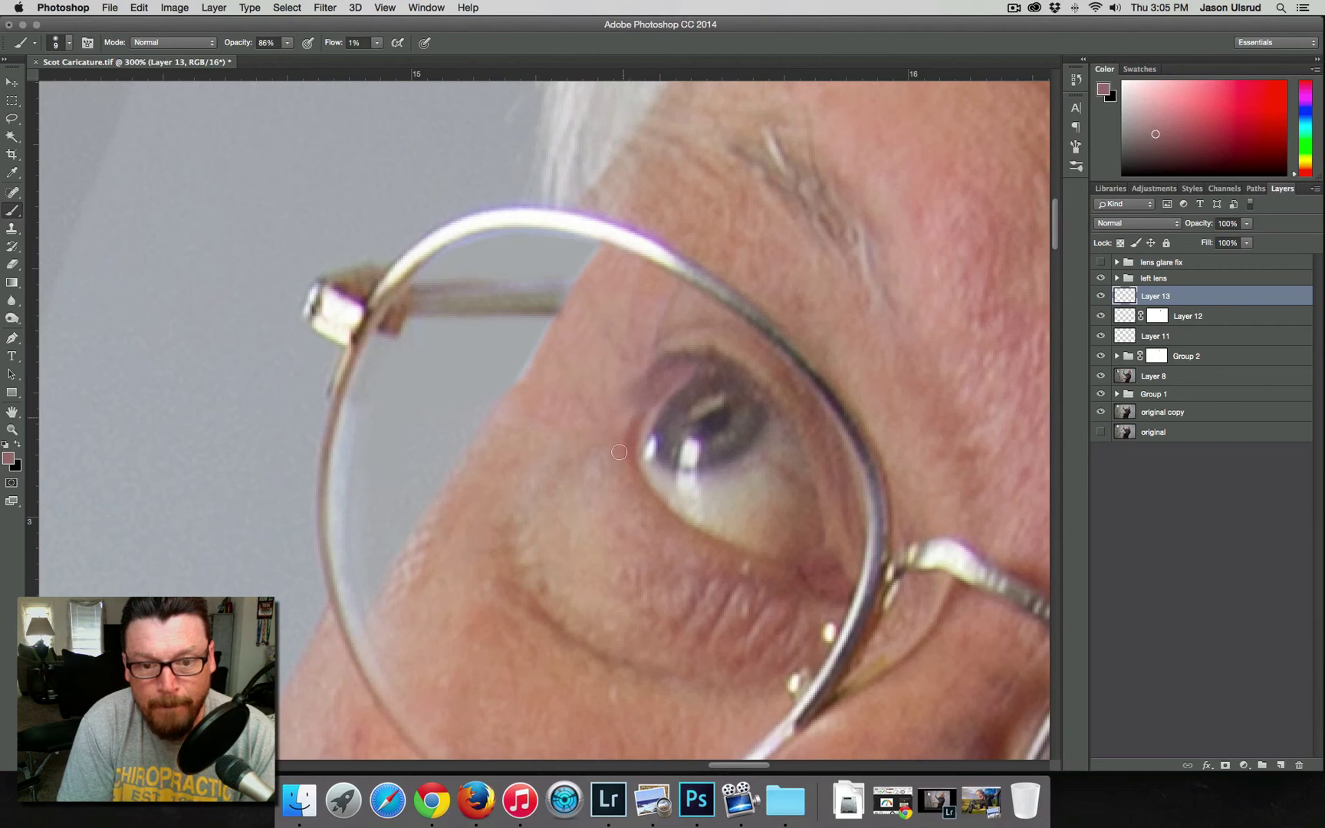
{"action": "left_click", "coordinate": [659, 362], "text": "alt"}
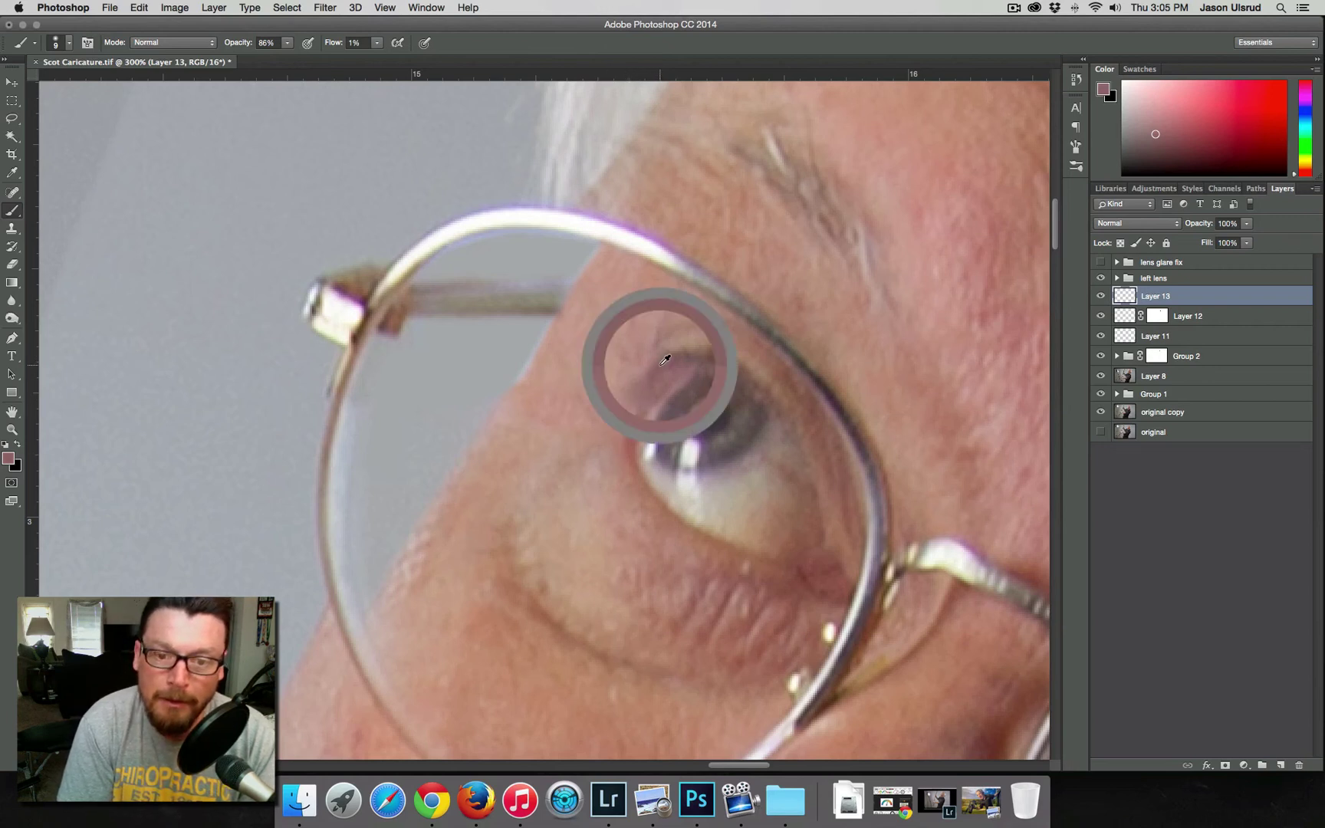
{"action": "left_click", "coordinate": [656, 372], "text": "alt"}
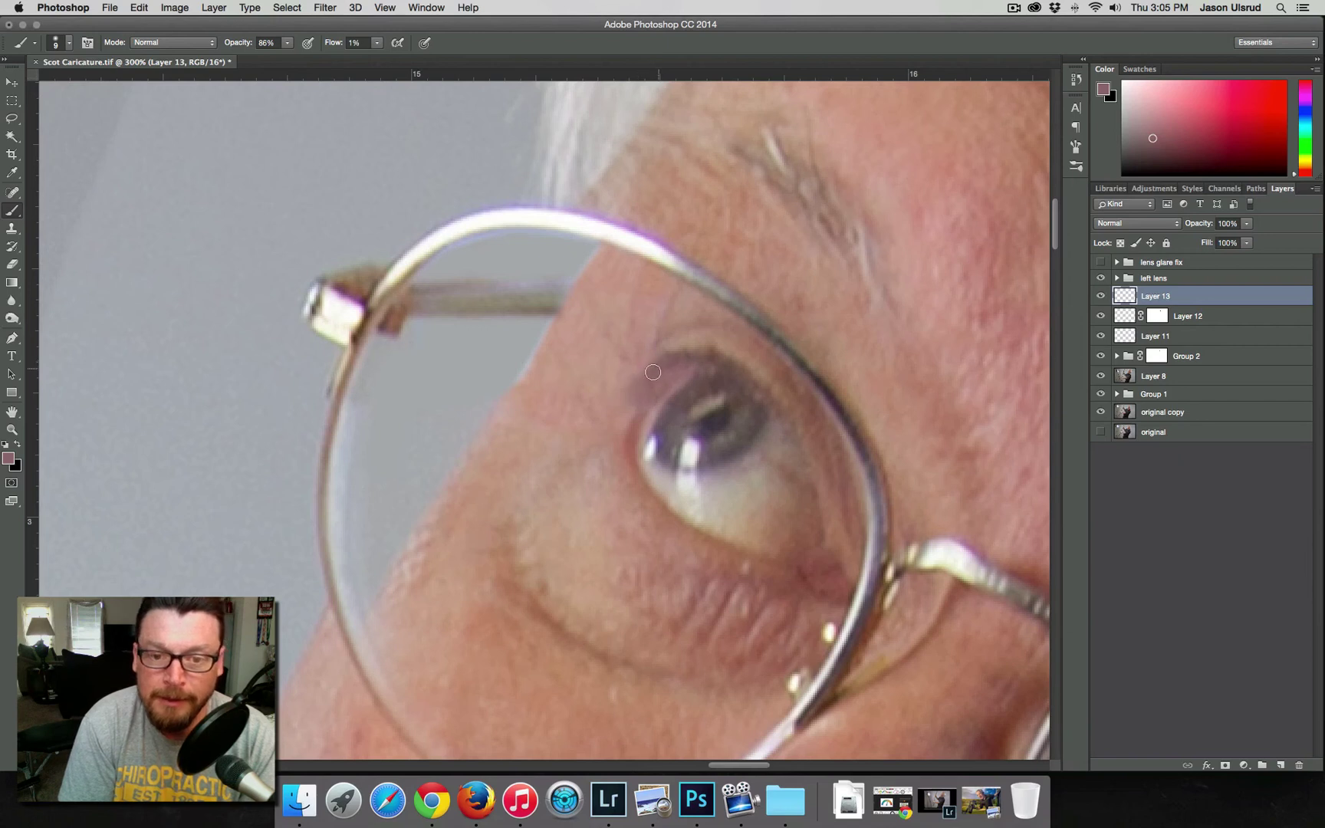
{"action": "left_click_drag", "start_coordinate": [653, 360], "coordinate": [662, 363]}
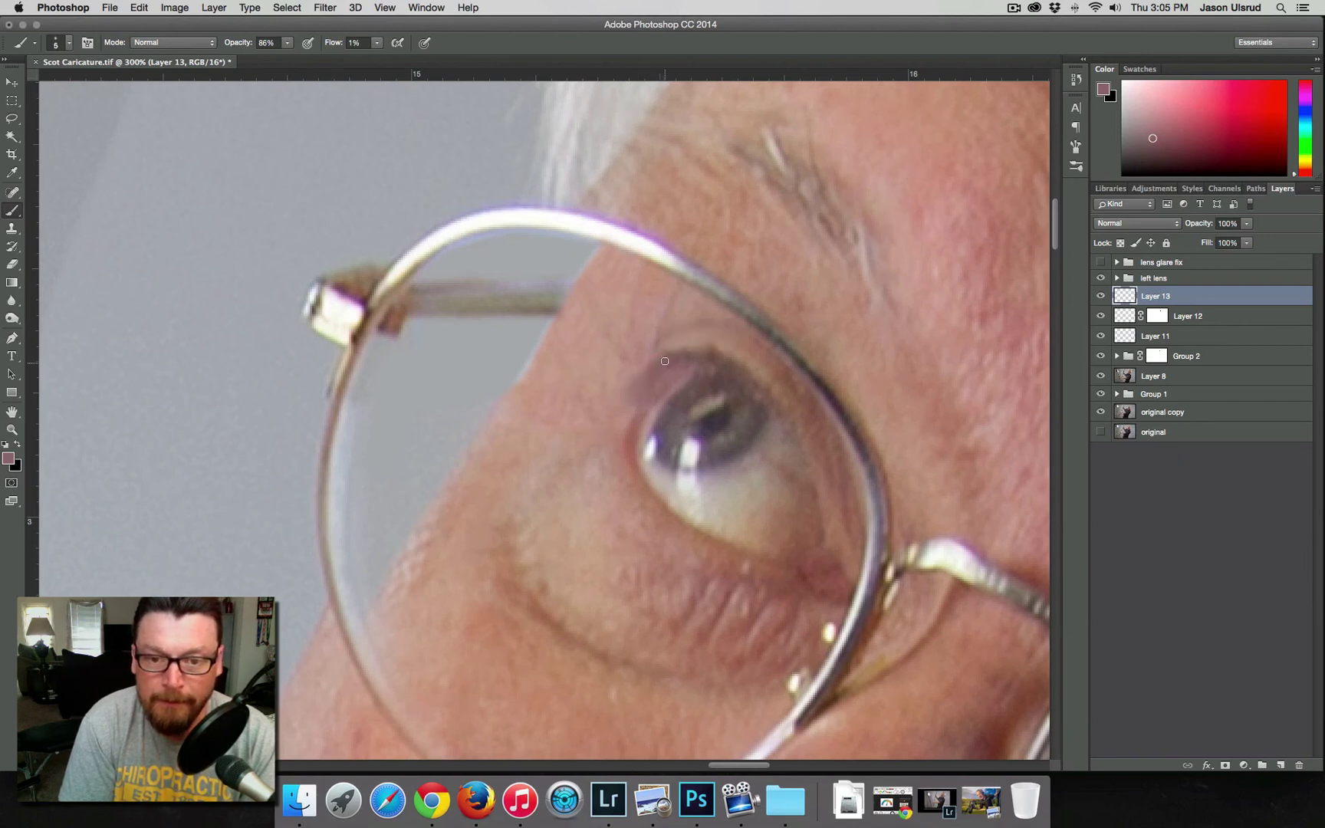
Step: Extend the dark upper lash line past the outer eye corner with the Clone Stamp at 16 px and 11 px, sampling the existing lashes
{"action": "left_click", "coordinate": [12, 228]}
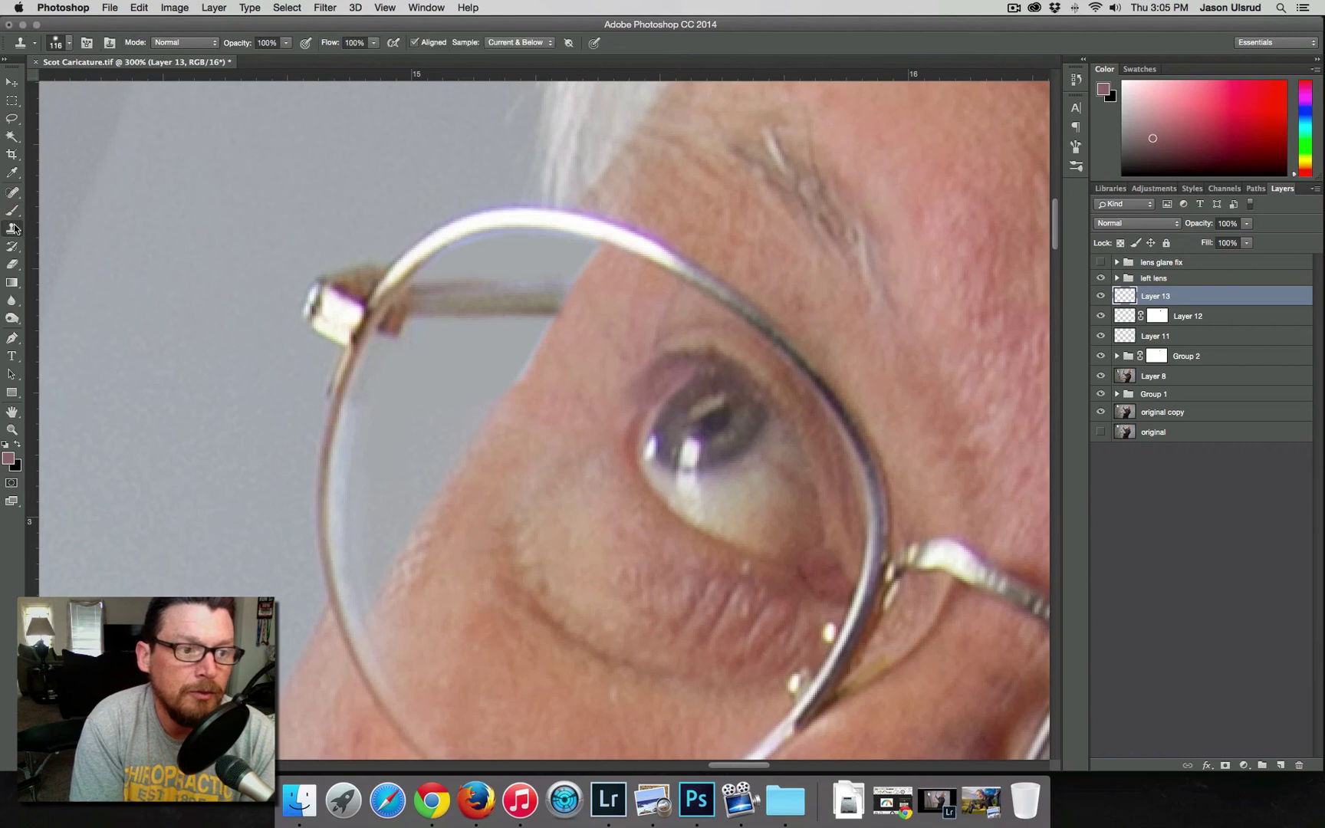
{"action": "left_click_drag", "start_coordinate": [652, 373], "coordinate": [541, 378]}
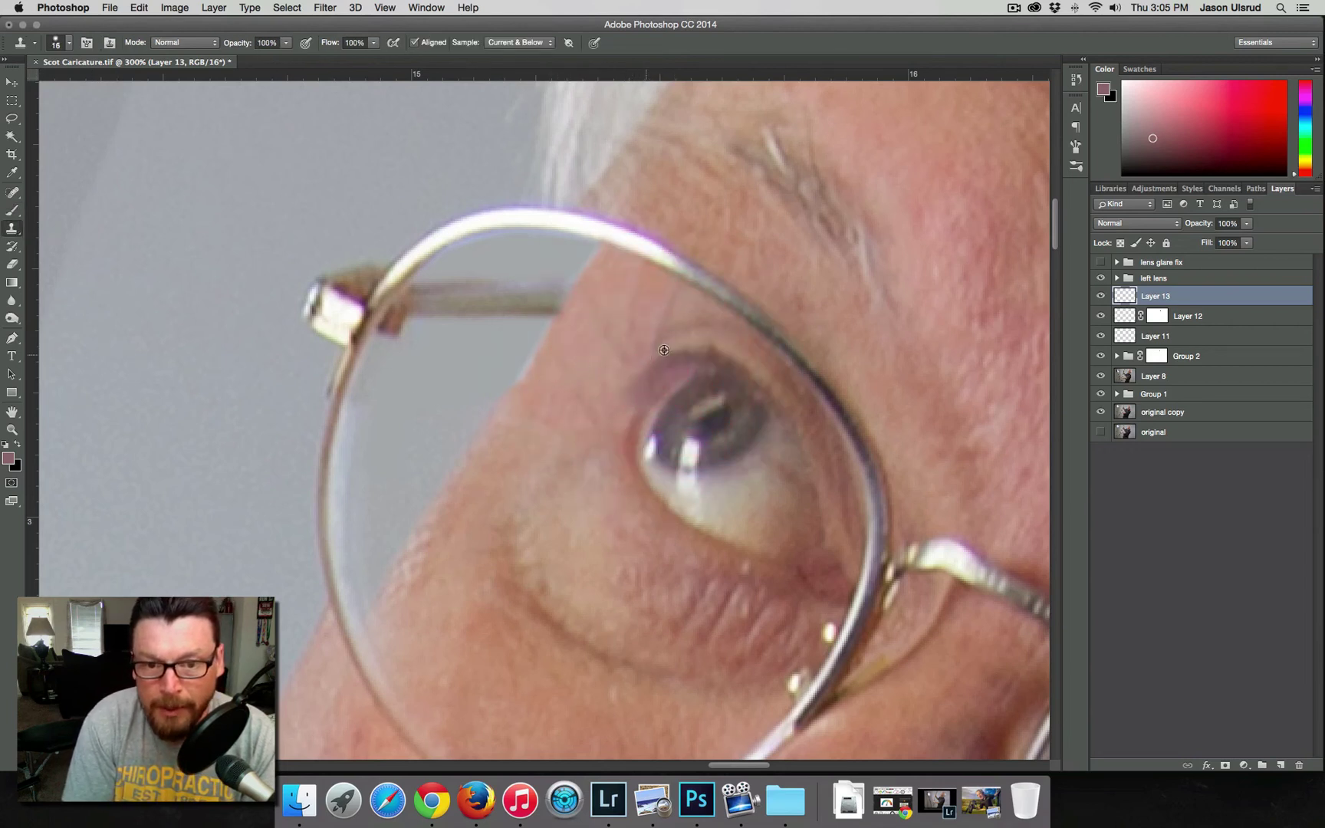
{"action": "left_click", "coordinate": [671, 356], "text": "alt"}
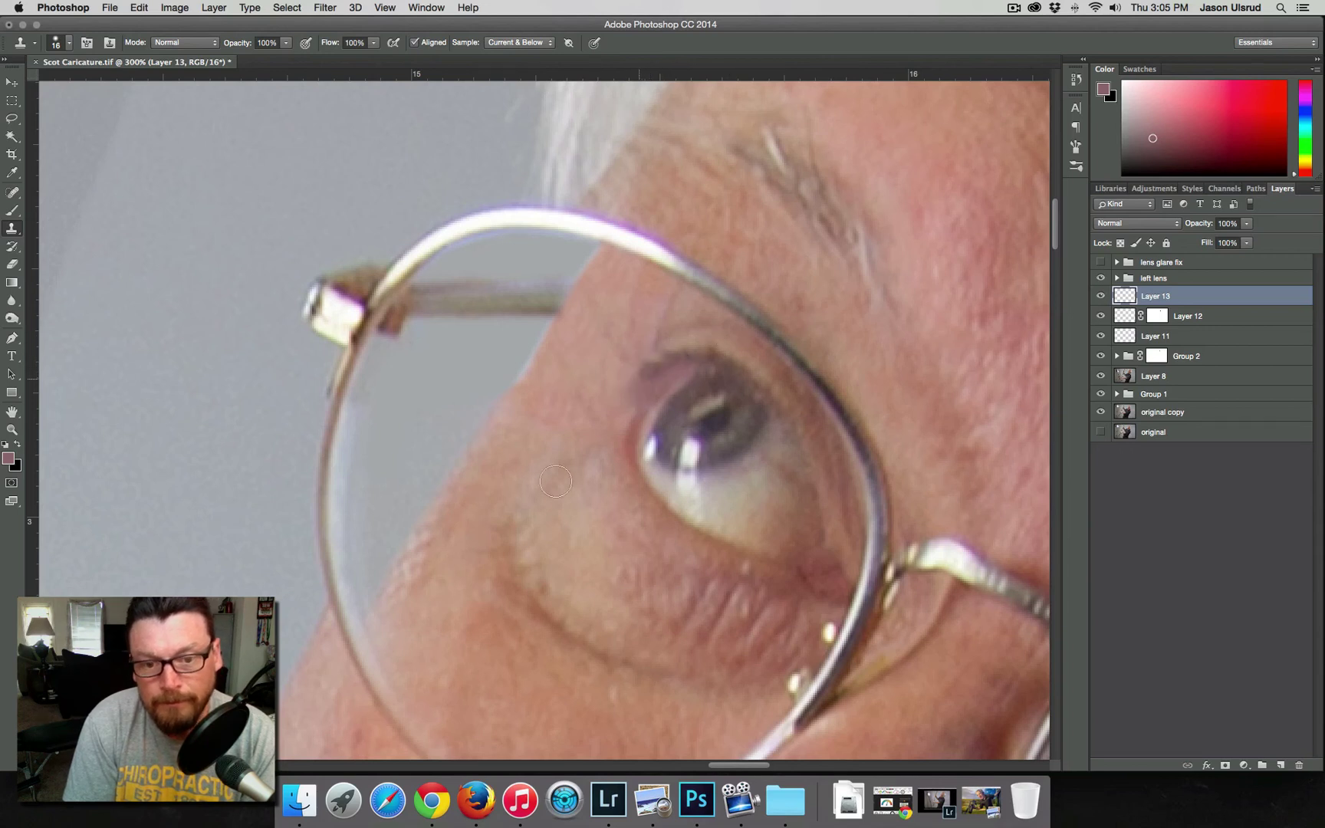
{"action": "key", "text": "super+z"}
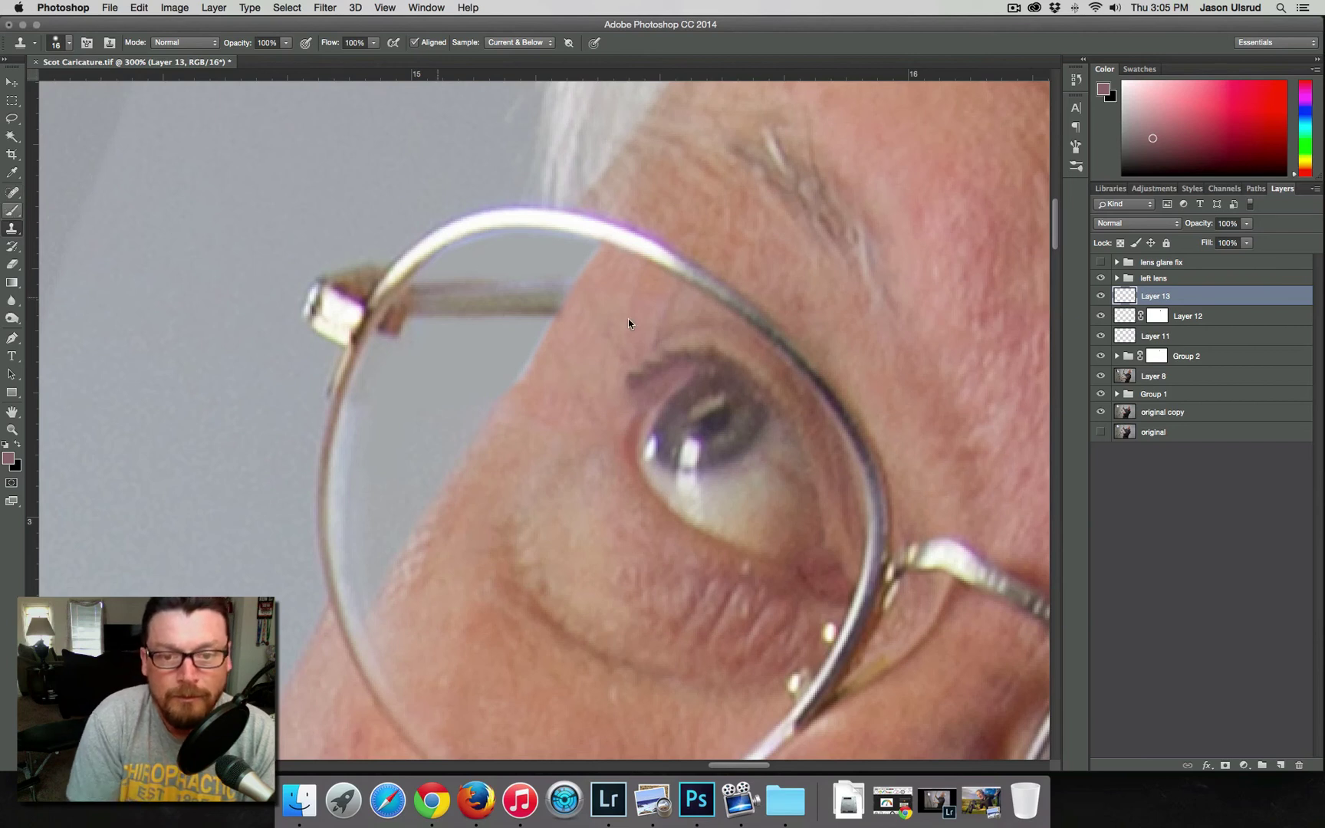
{"action": "left_click_drag", "start_coordinate": [667, 339], "coordinate": [661, 343]}
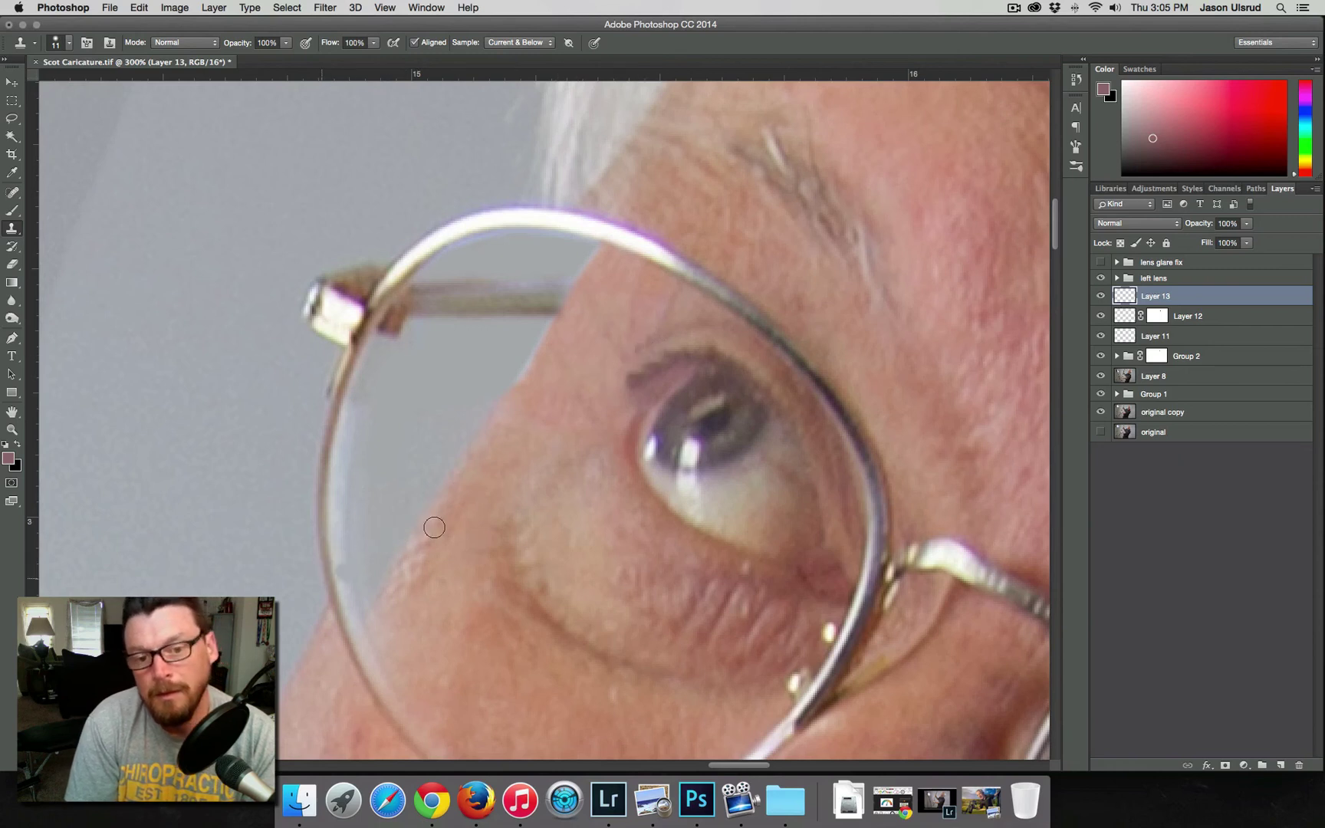
Step: Blend the skin just outside the eye corner with sampled skin tones, using the Brush at 13 px and 7 px
{"action": "left_click", "coordinate": [12, 211]}
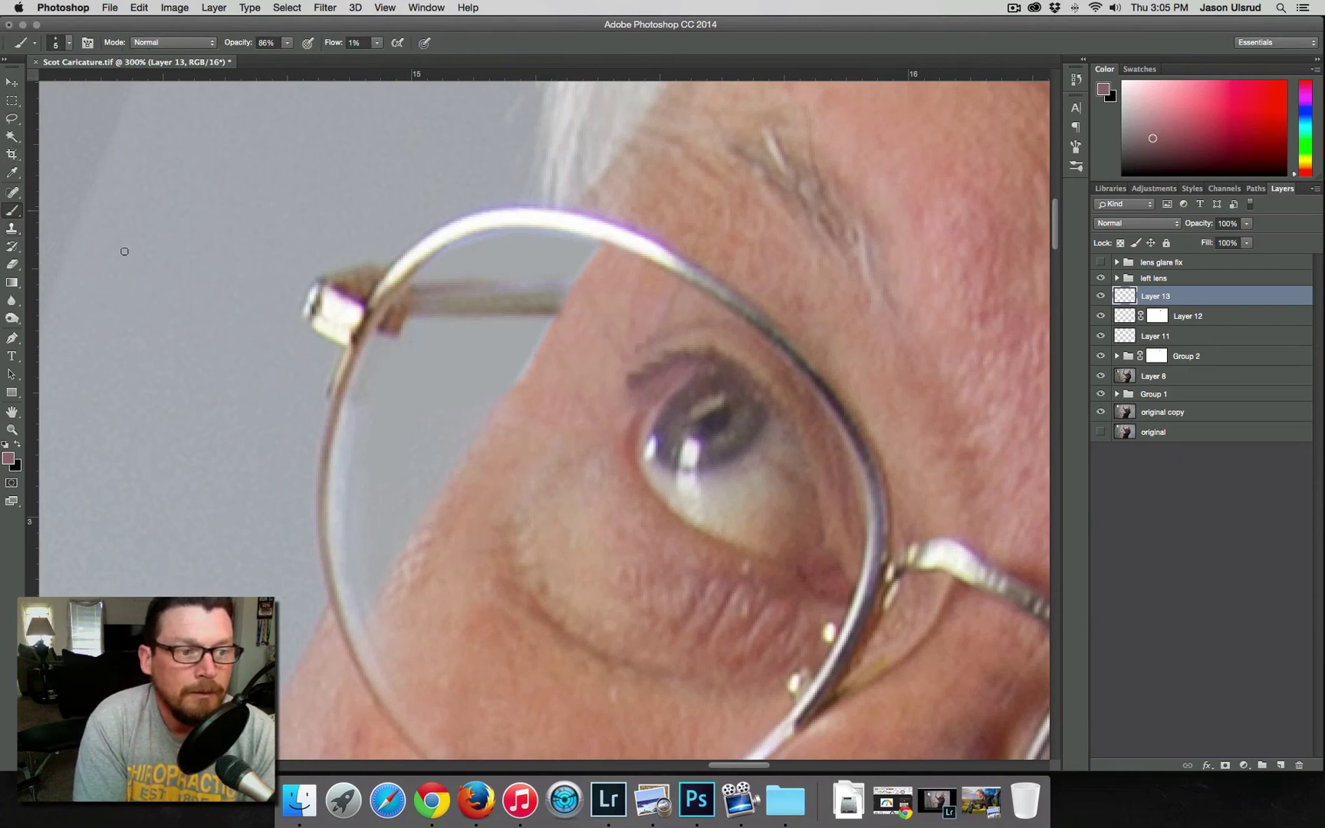
{"action": "left_click_drag", "start_coordinate": [616, 437], "coordinate": [592, 439]}
{"action": "left_click", "coordinate": [592, 438], "text": "alt"}
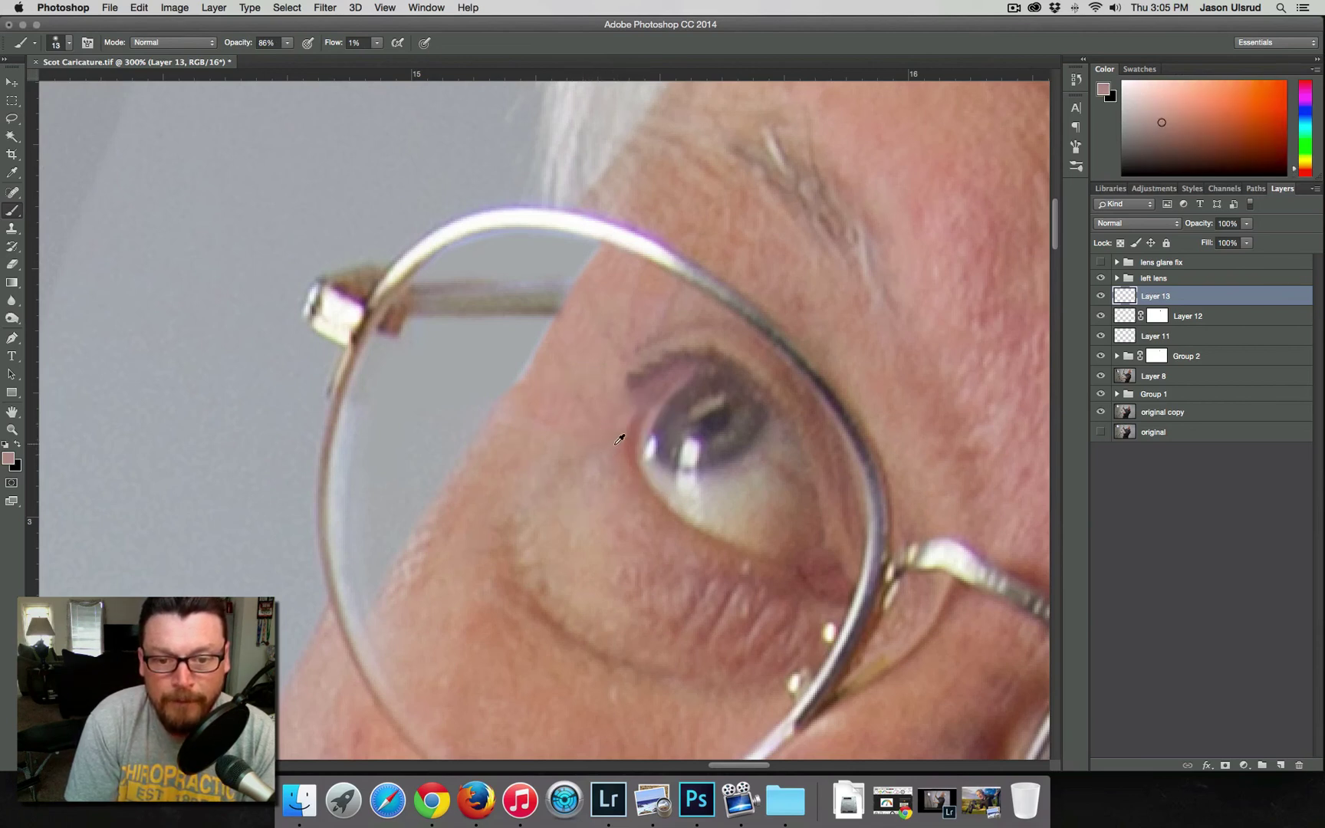
{"action": "left_click", "coordinate": [614, 445], "text": "alt"}
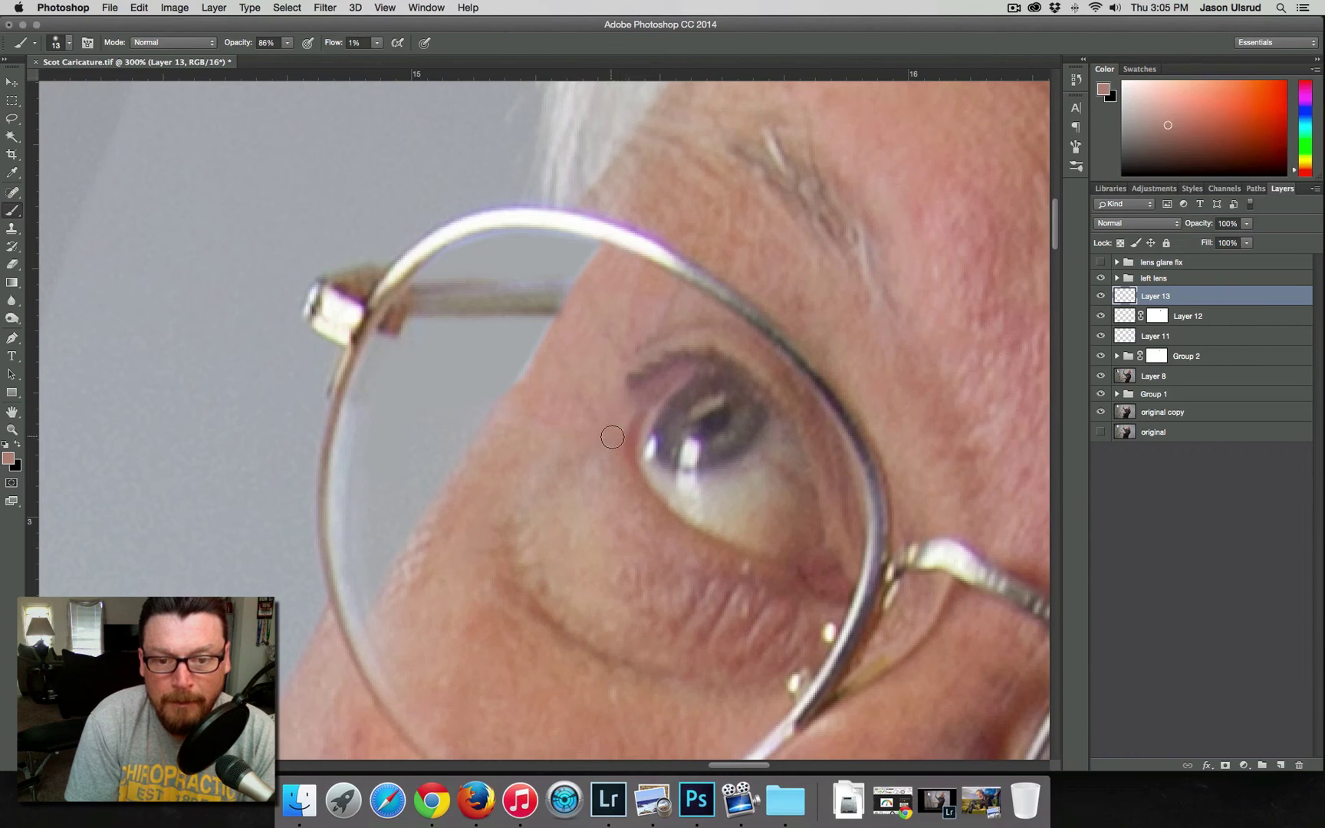
{"action": "left_click_drag", "start_coordinate": [611, 440], "coordinate": [618, 433]}
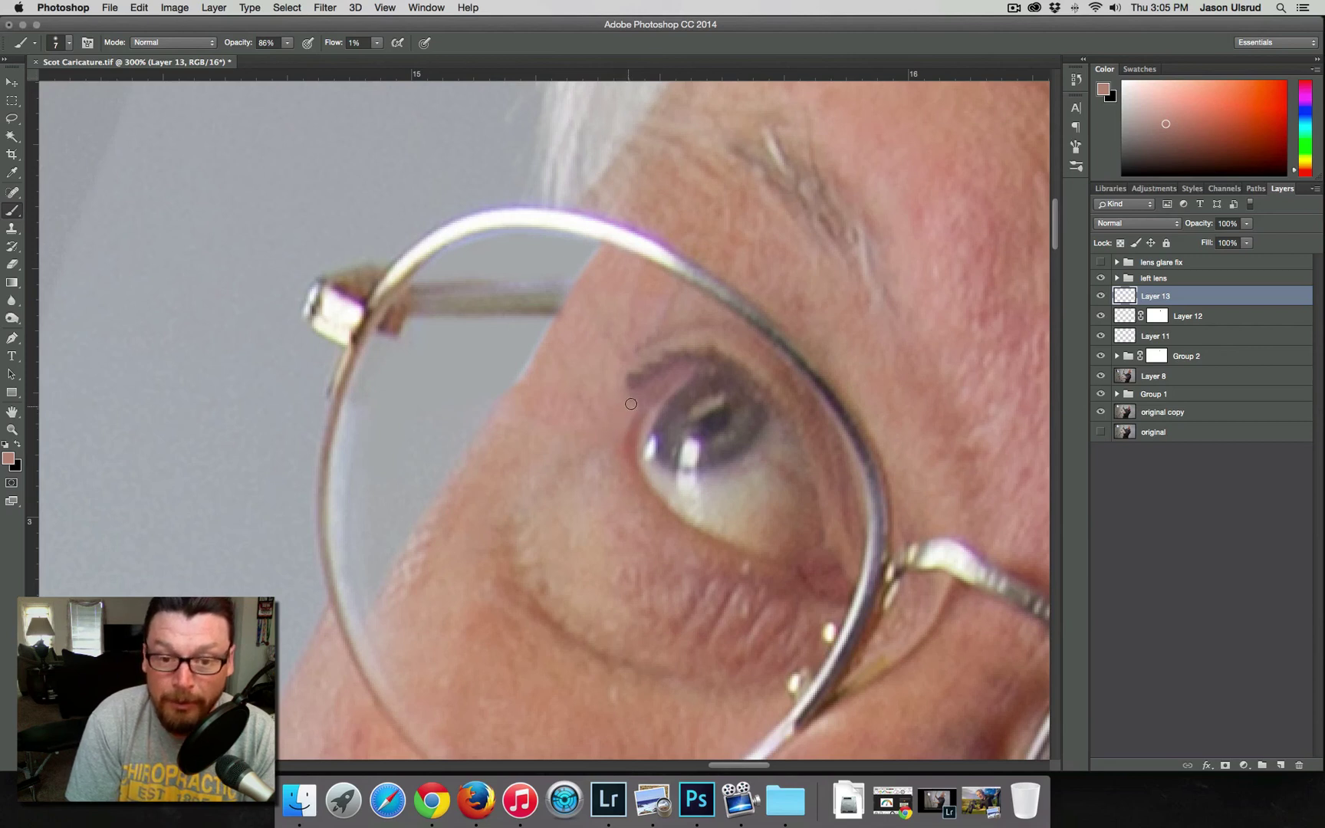
Step: Paint the skin above the eyelid and below the extended lash line in sampled pinkish tones with 13 px and 11 px brushes
{"action": "left_click", "coordinate": [630, 404], "text": "alt"}
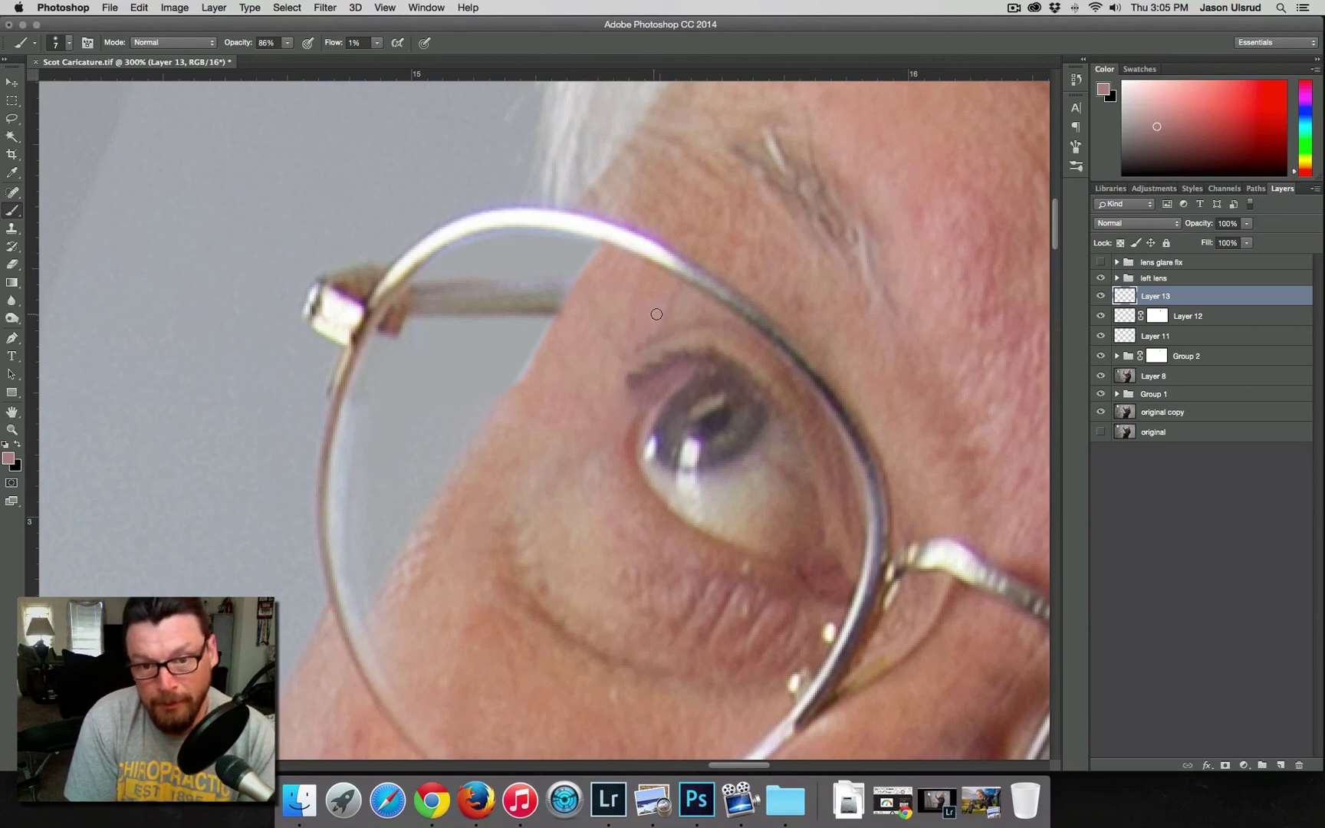
{"action": "left_click_drag", "start_coordinate": [661, 315], "coordinate": [662, 306]}
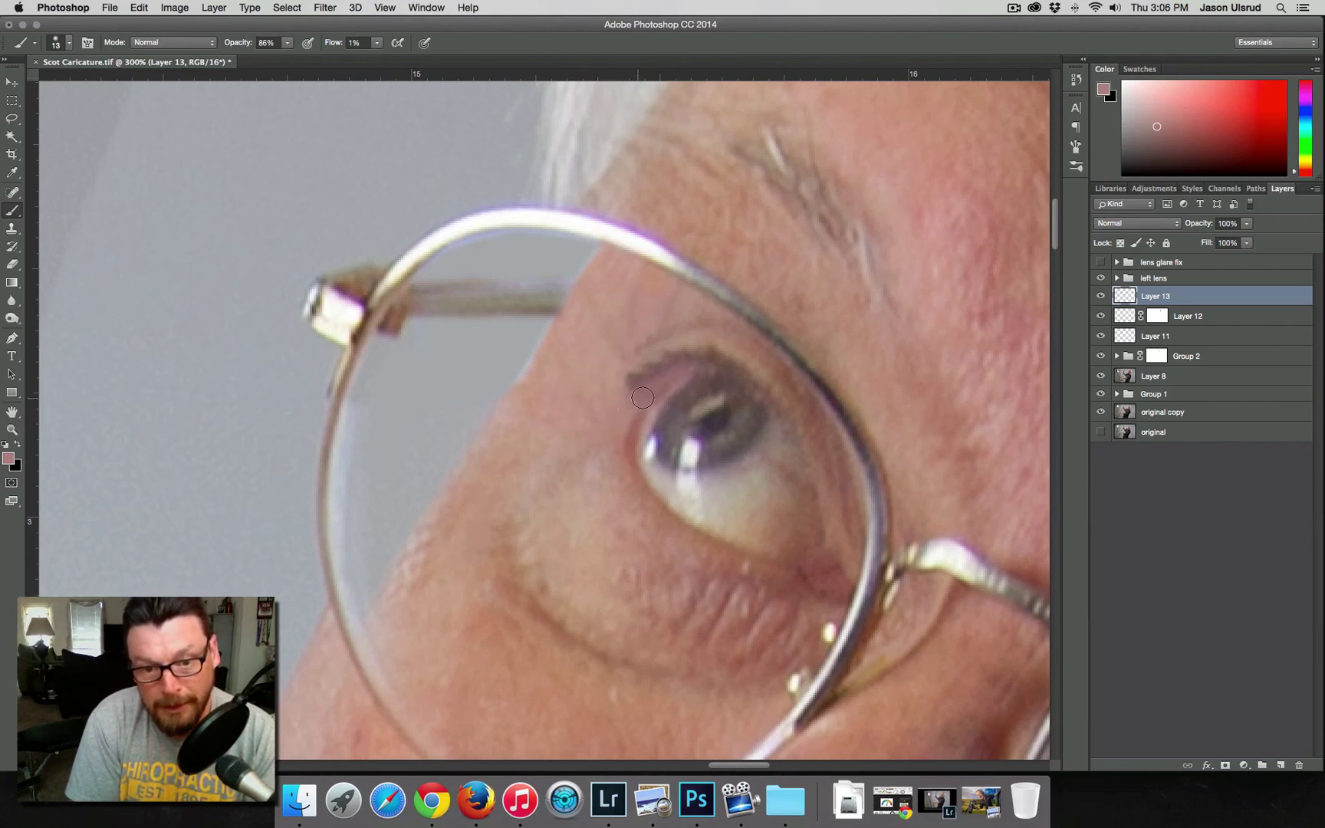
{"action": "left_click_drag", "start_coordinate": [641, 395], "coordinate": [642, 397]}
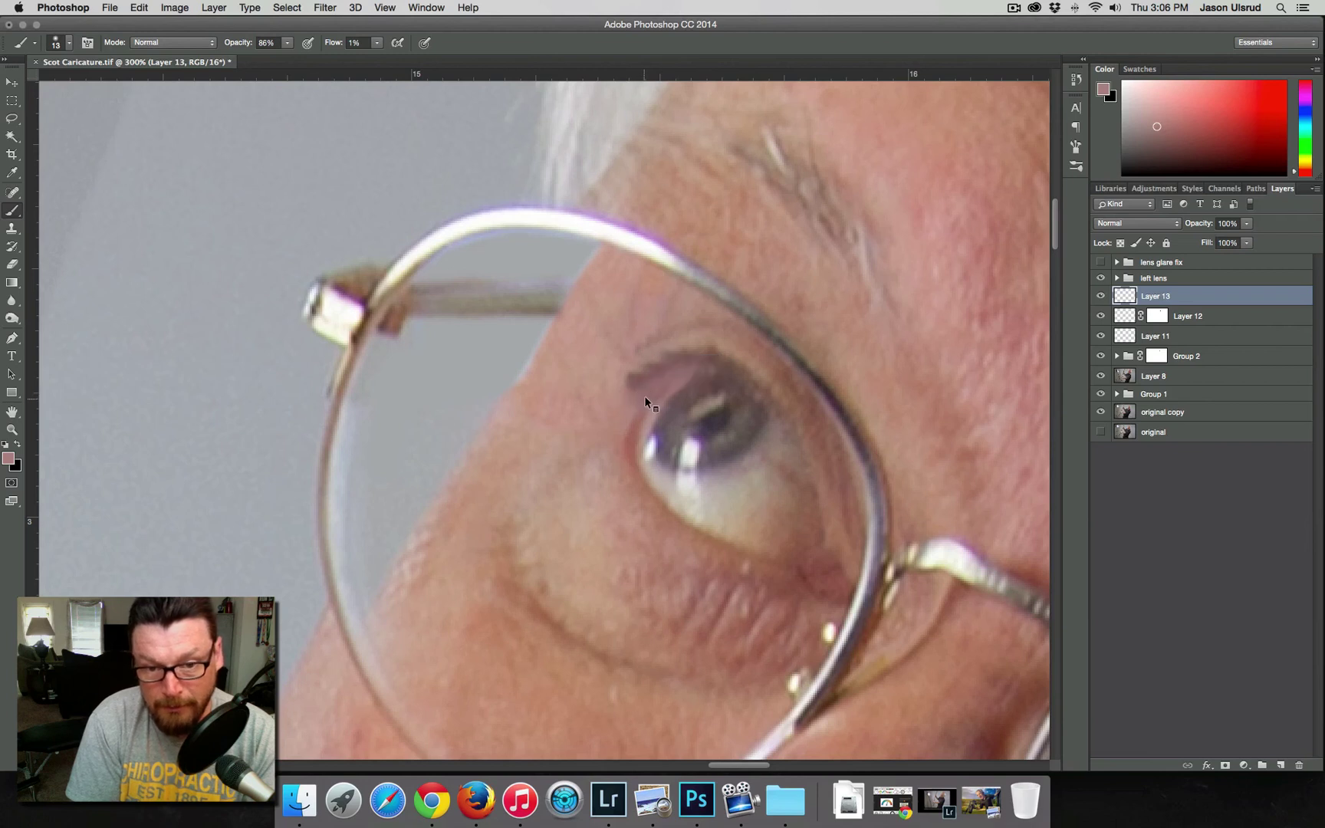
{"action": "left_click", "coordinate": [635, 399], "text": "alt"}
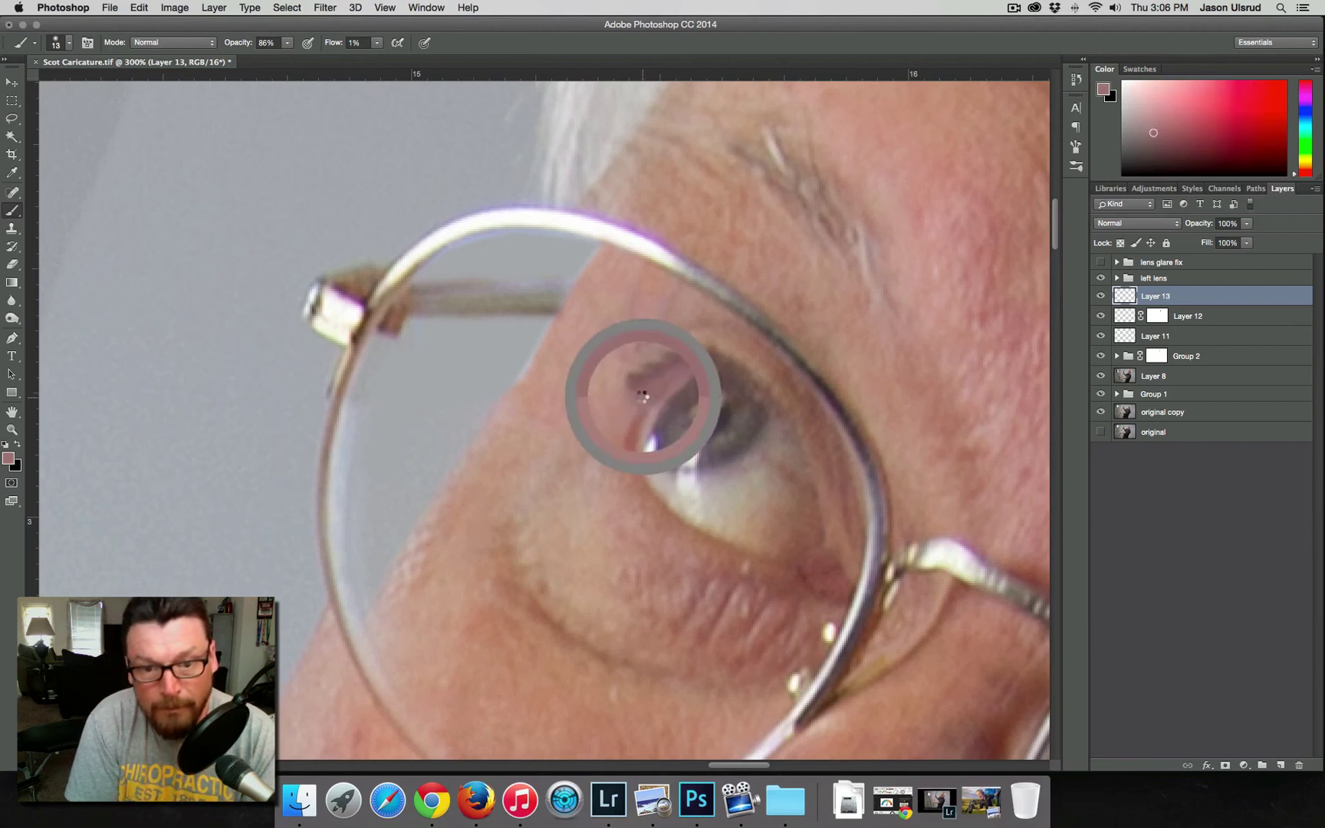
{"action": "left_click_drag", "start_coordinate": [634, 399], "coordinate": [633, 396]}
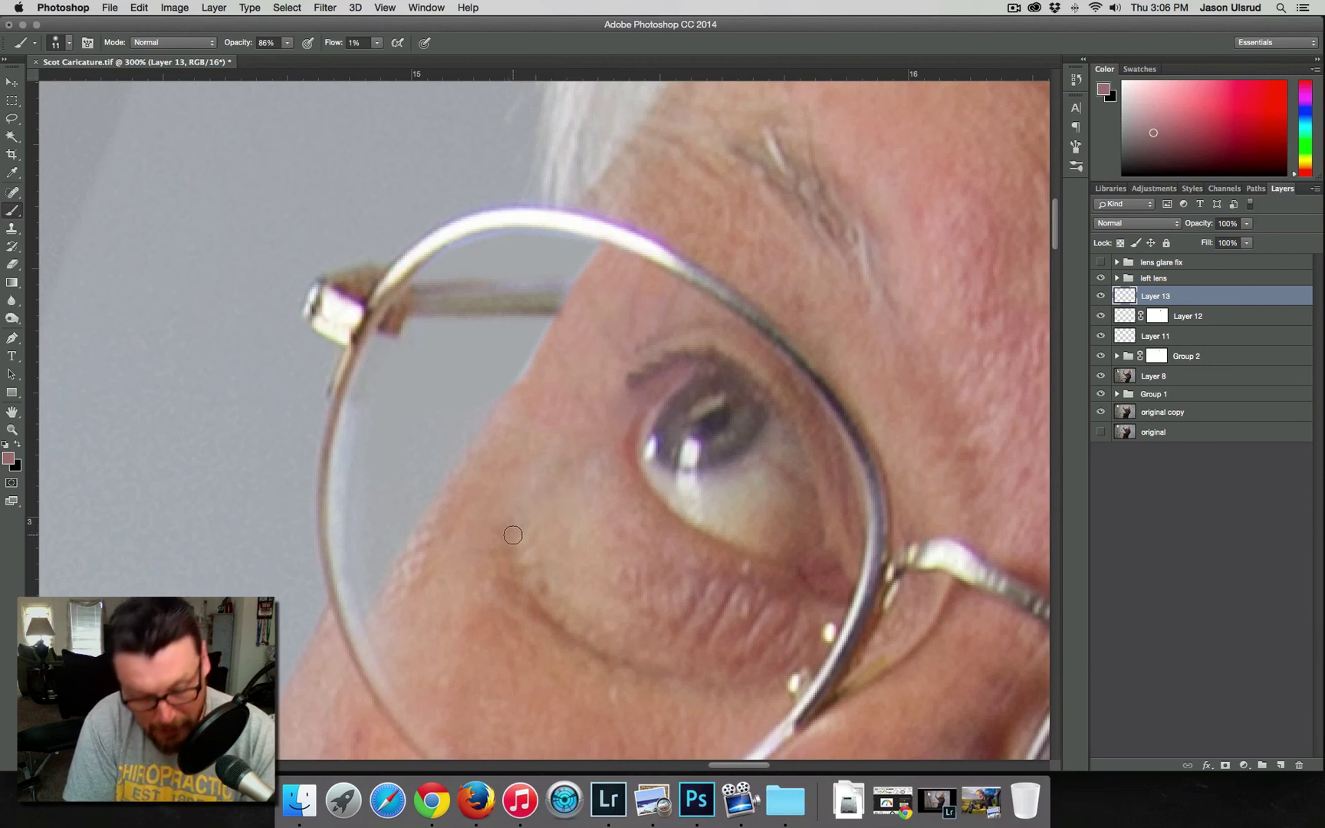
Step: Clean up the face edge inside the lens with sampled skin and background grey, using a 6 px brush raised to 100% opacity
{"action": "left_click", "coordinate": [514, 520], "text": "alt"}
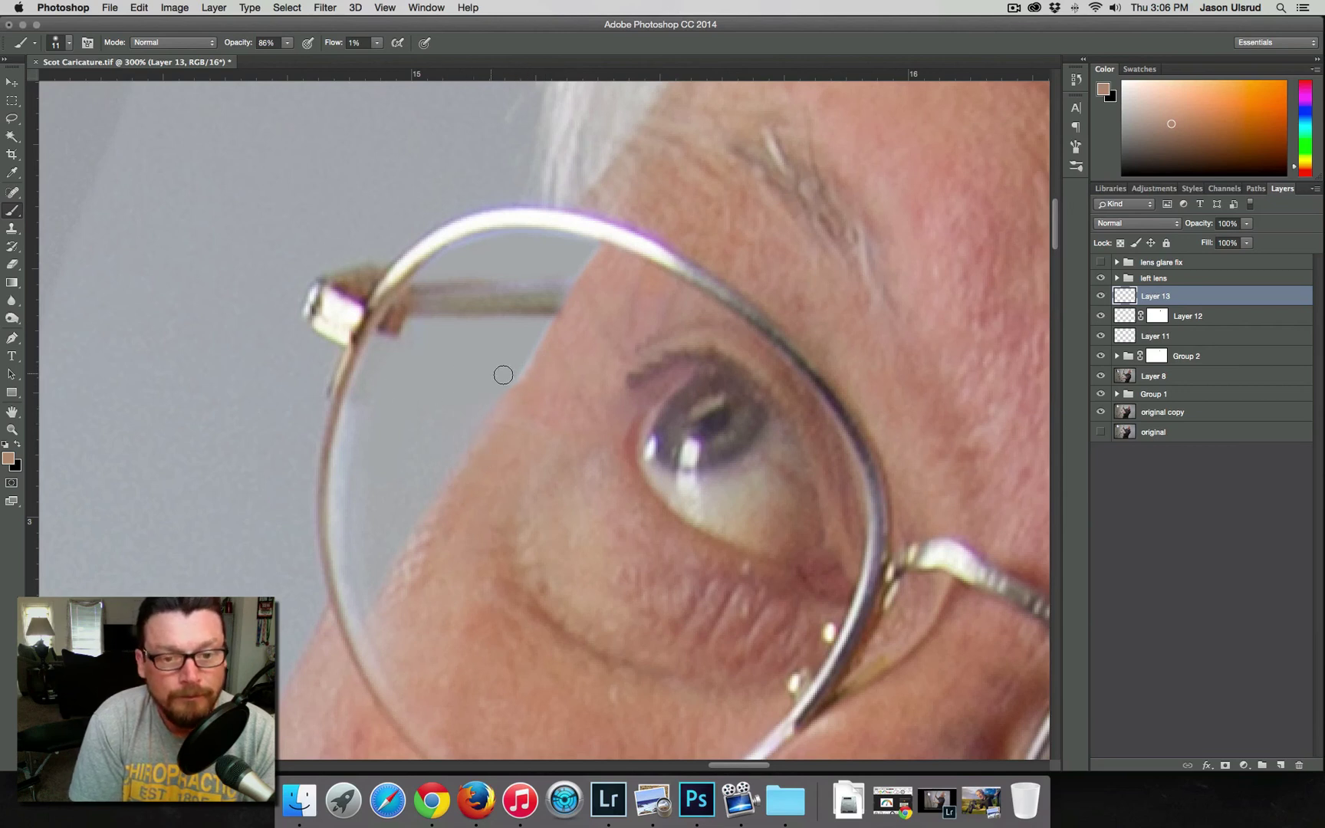
{"action": "left_click", "coordinate": [512, 355], "text": "alt"}
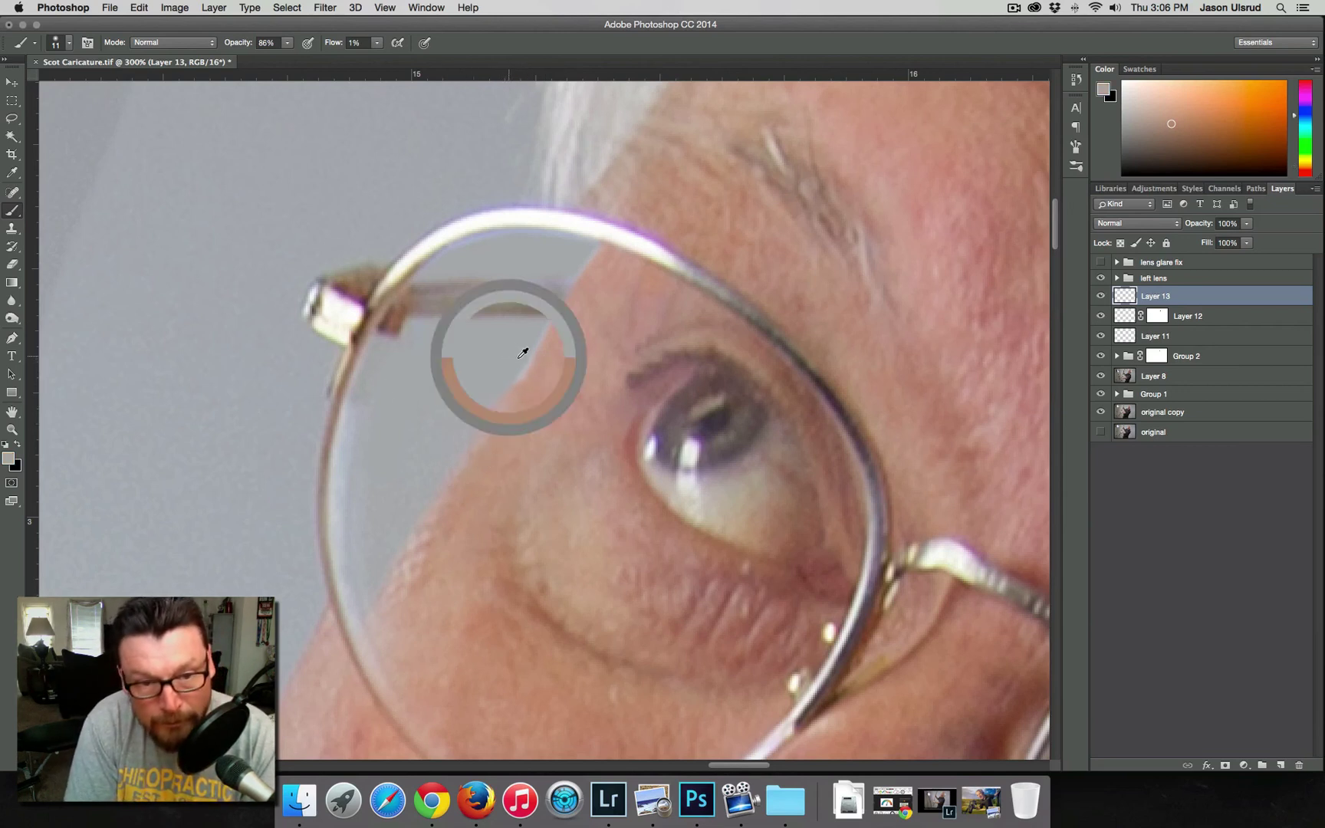
{"action": "left_click_drag", "start_coordinate": [518, 351], "coordinate": [518, 352]}
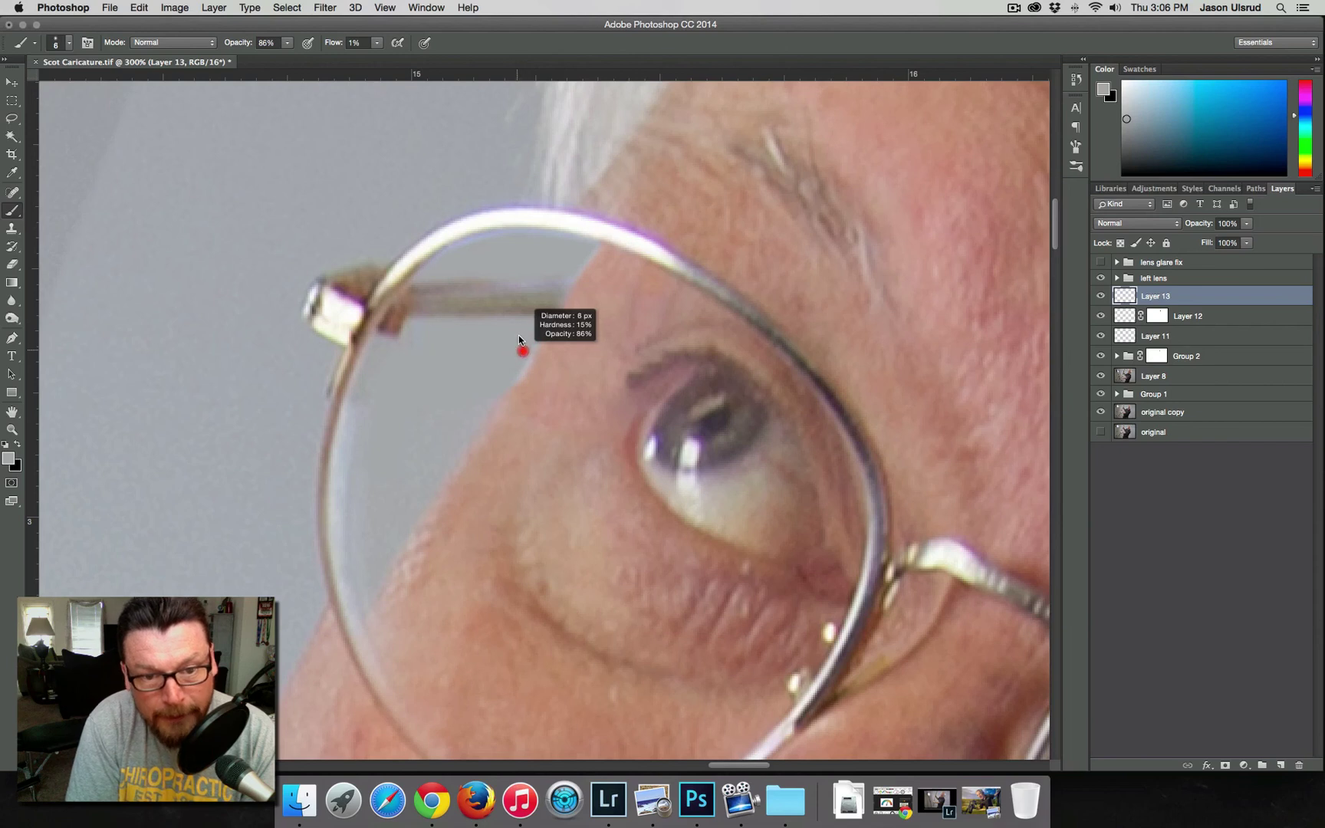
{"action": "left_click_drag", "start_coordinate": [287, 42], "coordinate": [329, 69]}
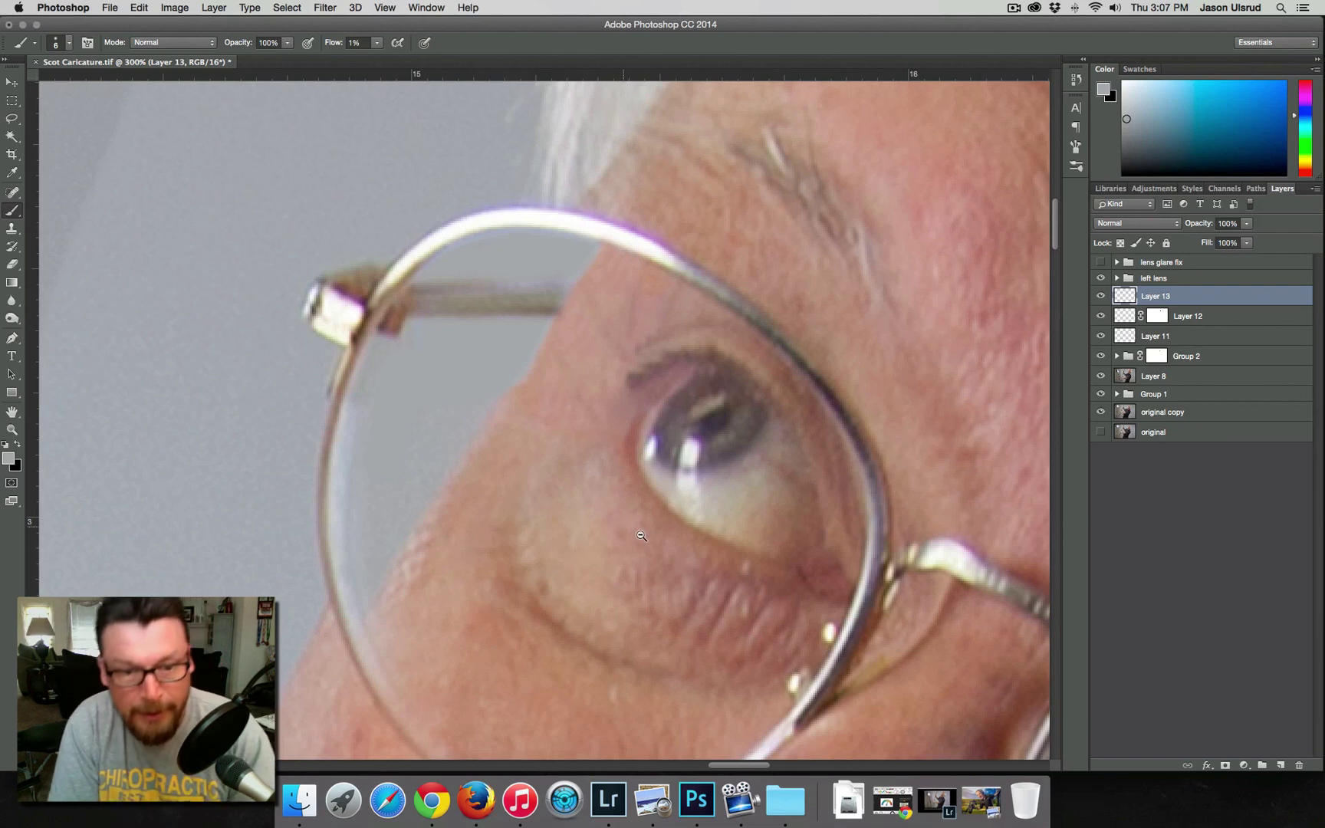
Step: Examine the retouched glasses and eyes from a distance with the whole figure in view
{"action": "left_click", "coordinate": [621, 520], "text": "alt+super"}
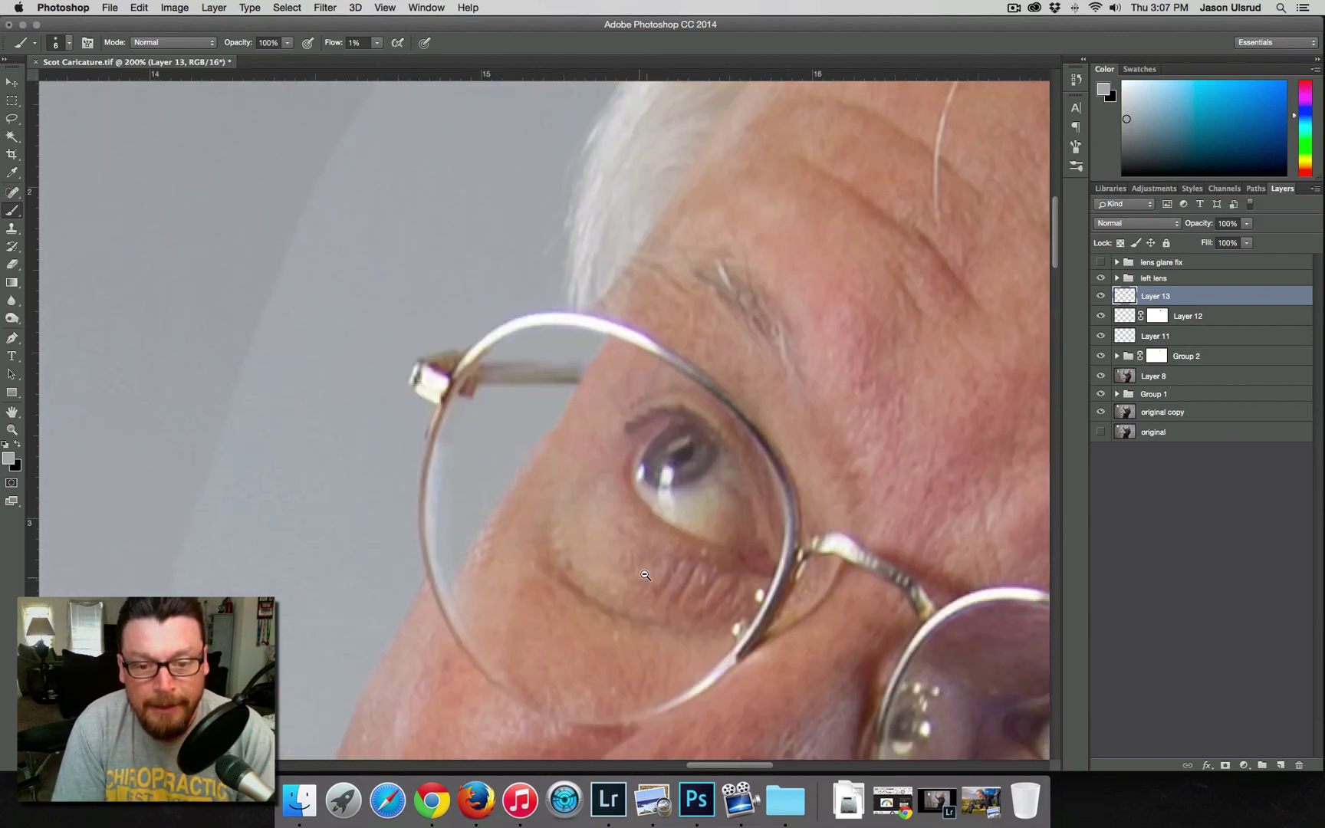
{"action": "left_click", "coordinate": [646, 576], "text": "alt+super"}
{"action": "left_click", "coordinate": [657, 589], "text": "alt+super"}
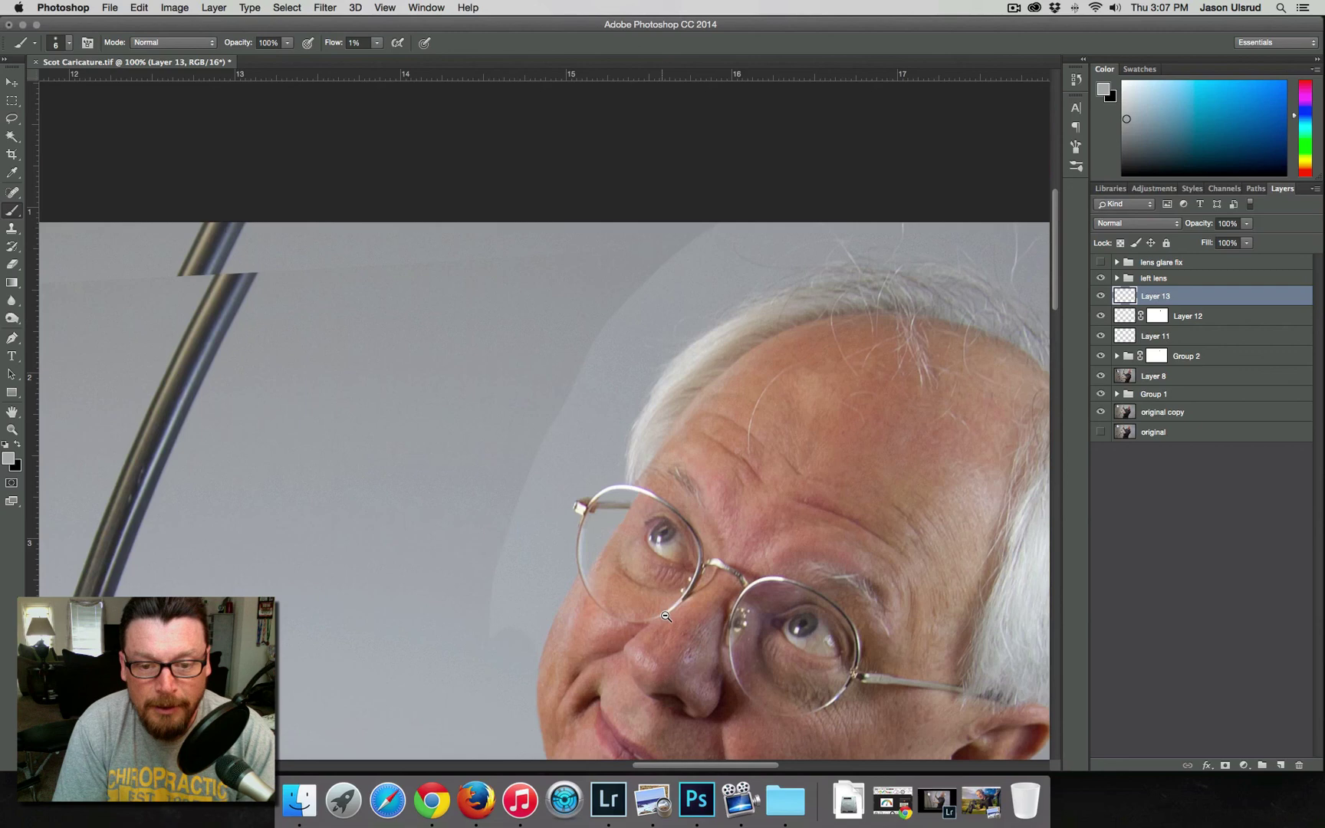
{"action": "left_click", "coordinate": [673, 661], "text": "alt+super"}
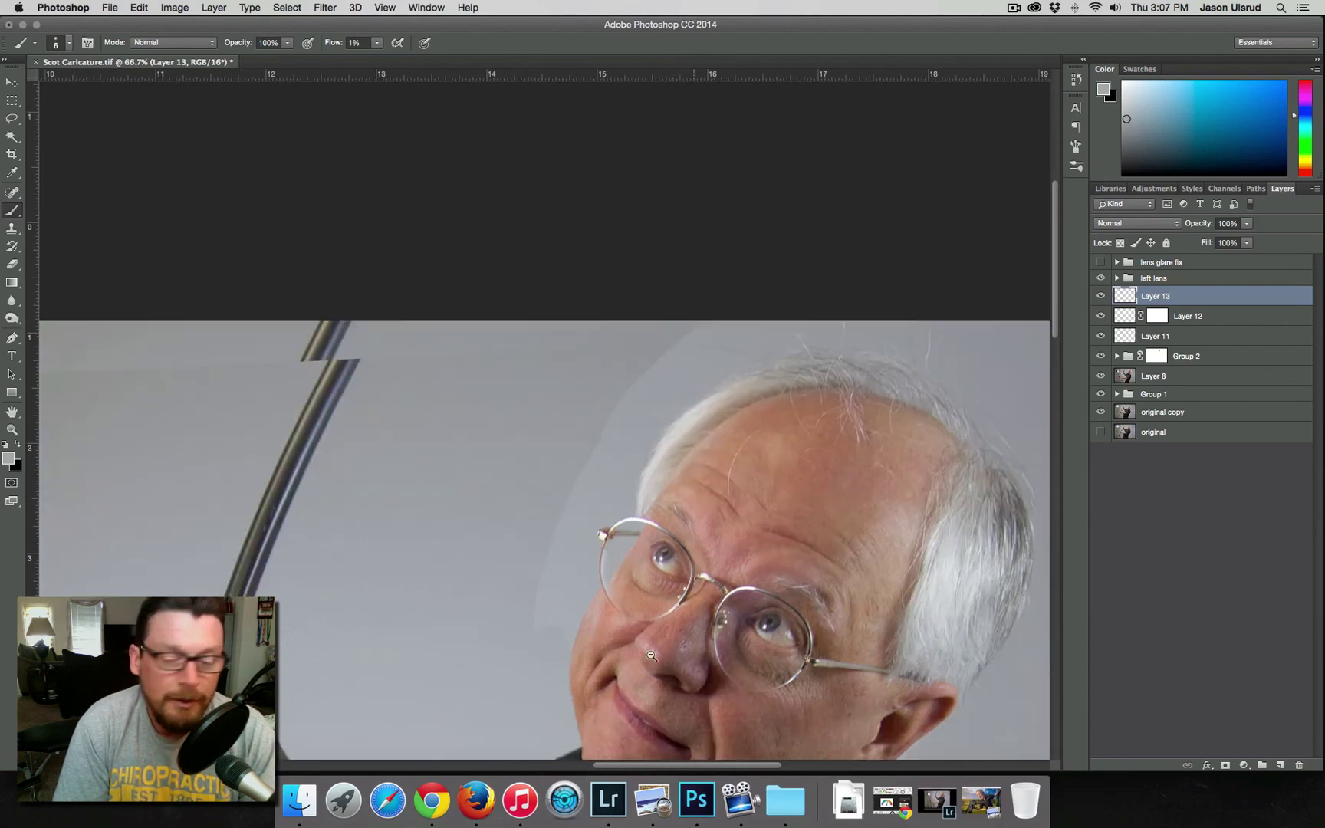
{"action": "left_click", "coordinate": [631, 558], "text": "alt+super"}
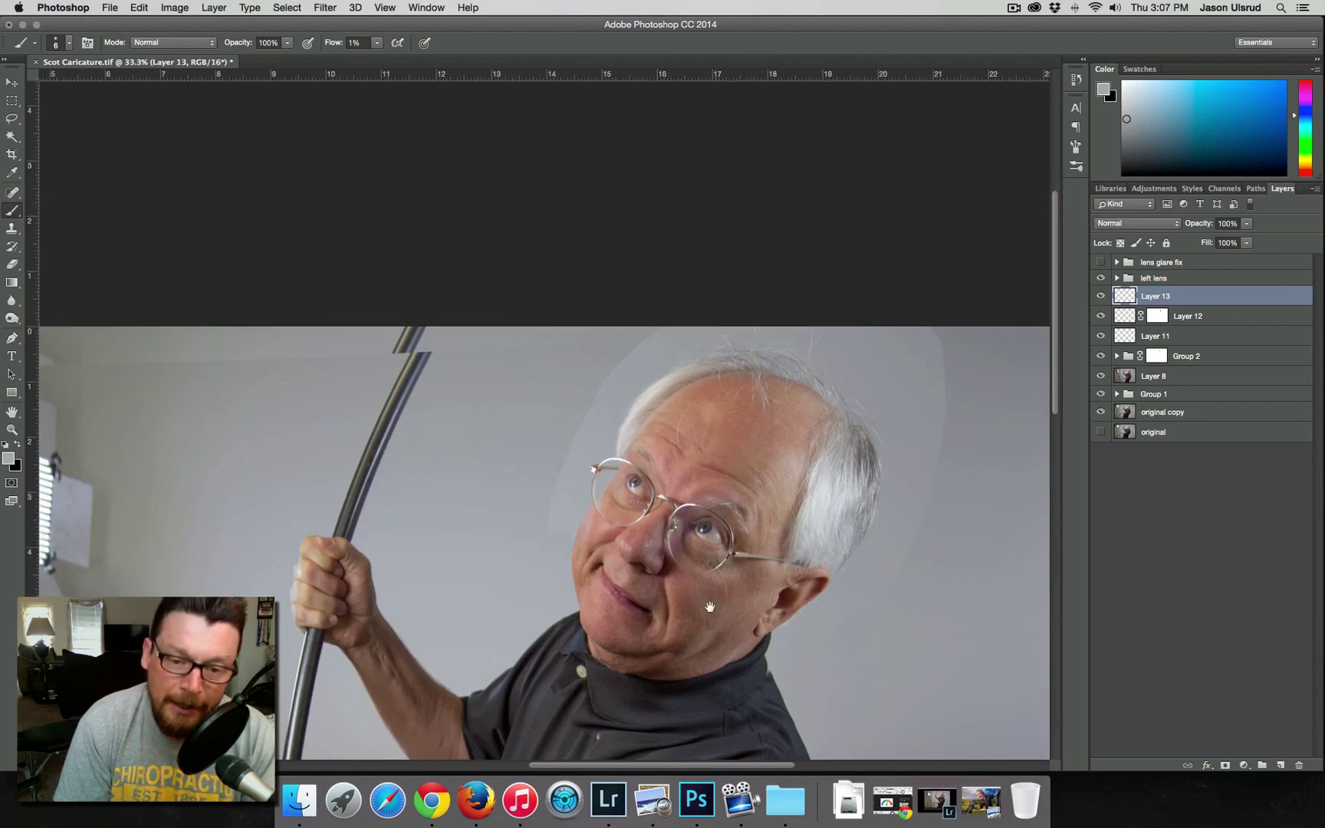
{"action": "scroll", "coordinate": [644, 484], "scroll_direction": "down", "scroll_amount": 5}
{"action": "scroll", "coordinate": [645, 485], "scroll_direction": "right", "scroll_amount": 2}
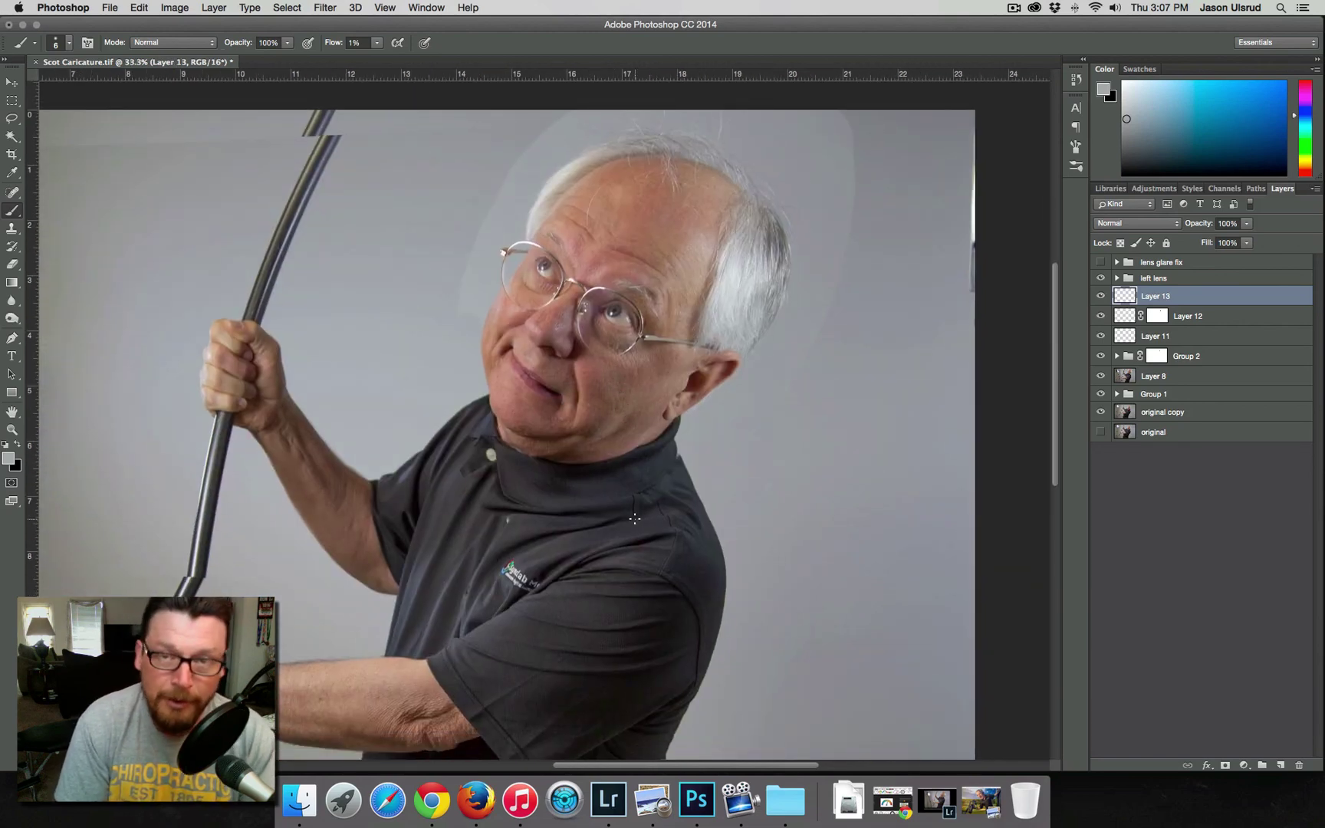